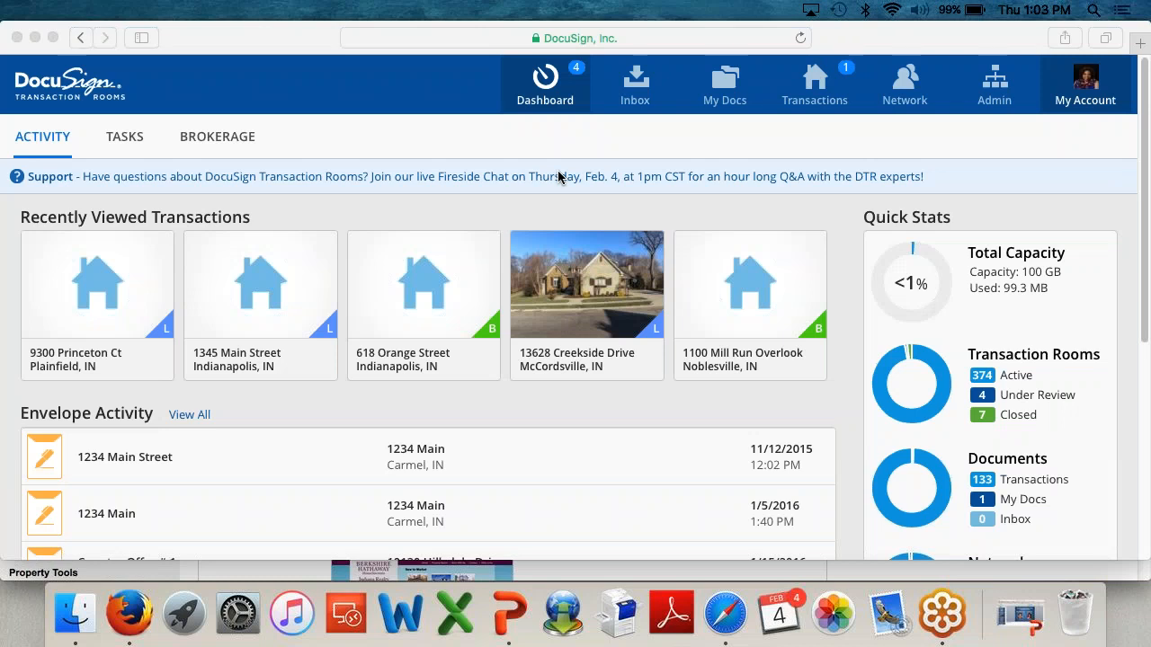
Step: Dismiss Safari's Favorites popup and open the My Account menu on the dashboard
click(641, 38)
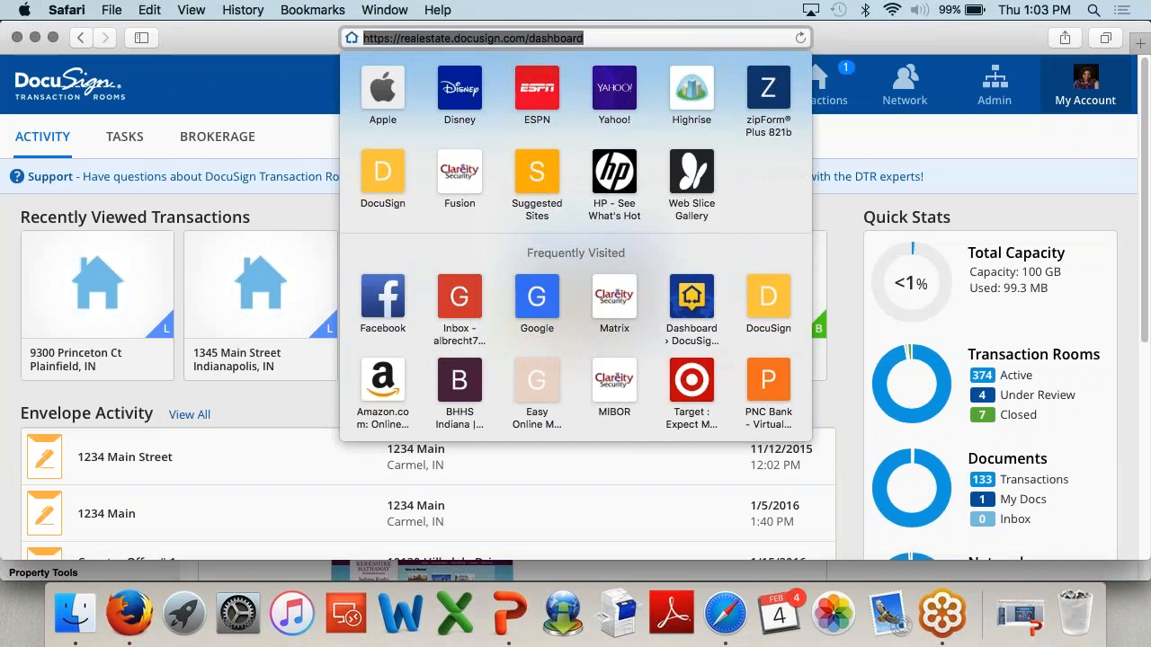
click(640, 38)
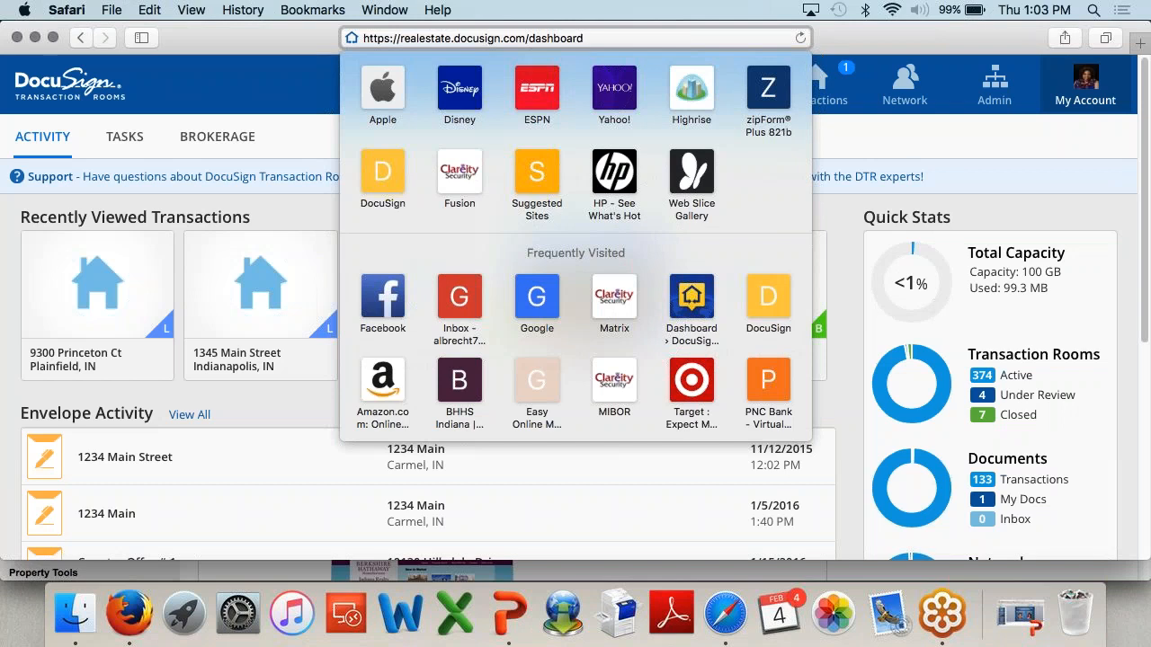
click(1131, 67)
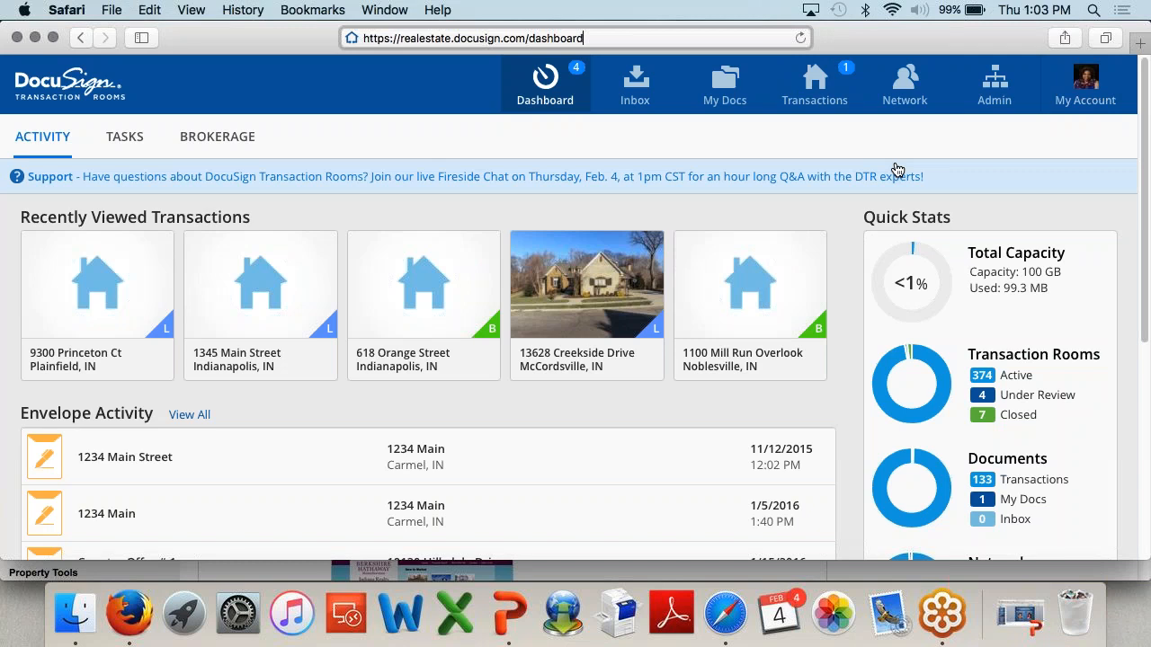
click(1085, 112)
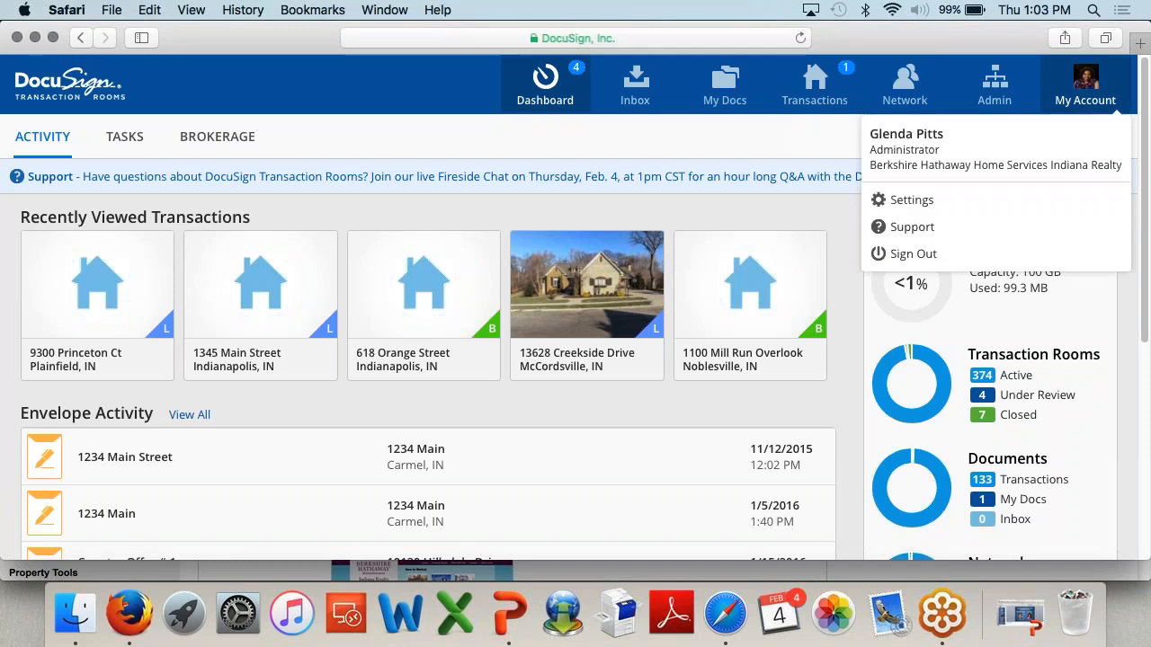
Step: Open account Settings, then view the DocuSign eSignature and Integrations settings pages
click(934, 208)
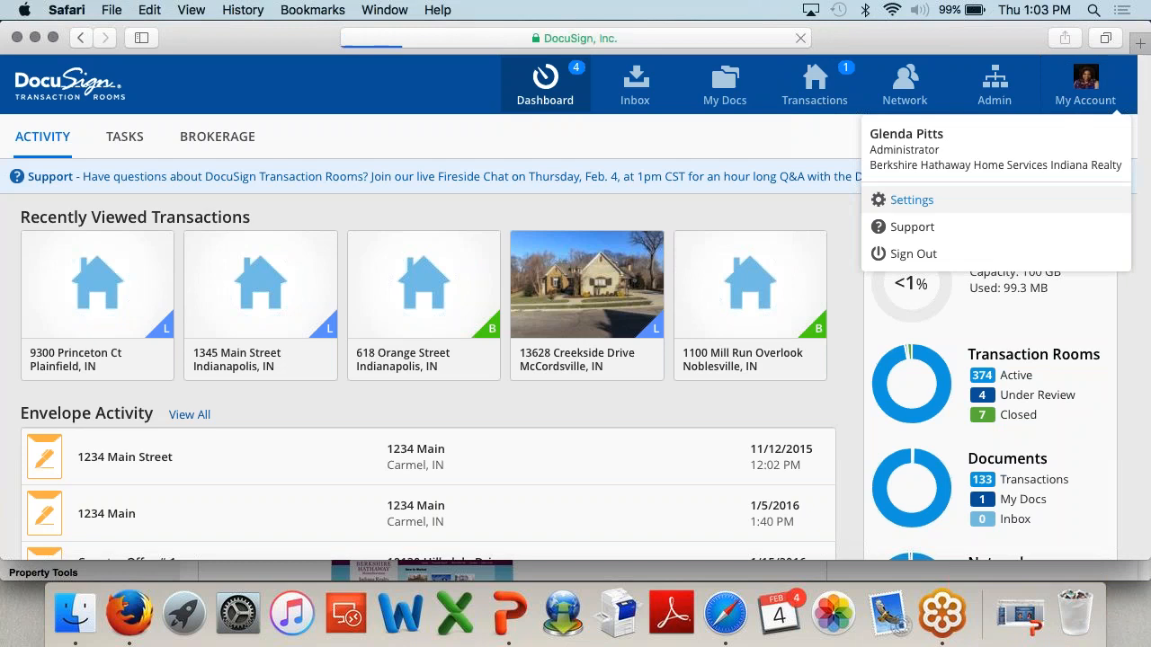
scroll(548, 437, down, 1)
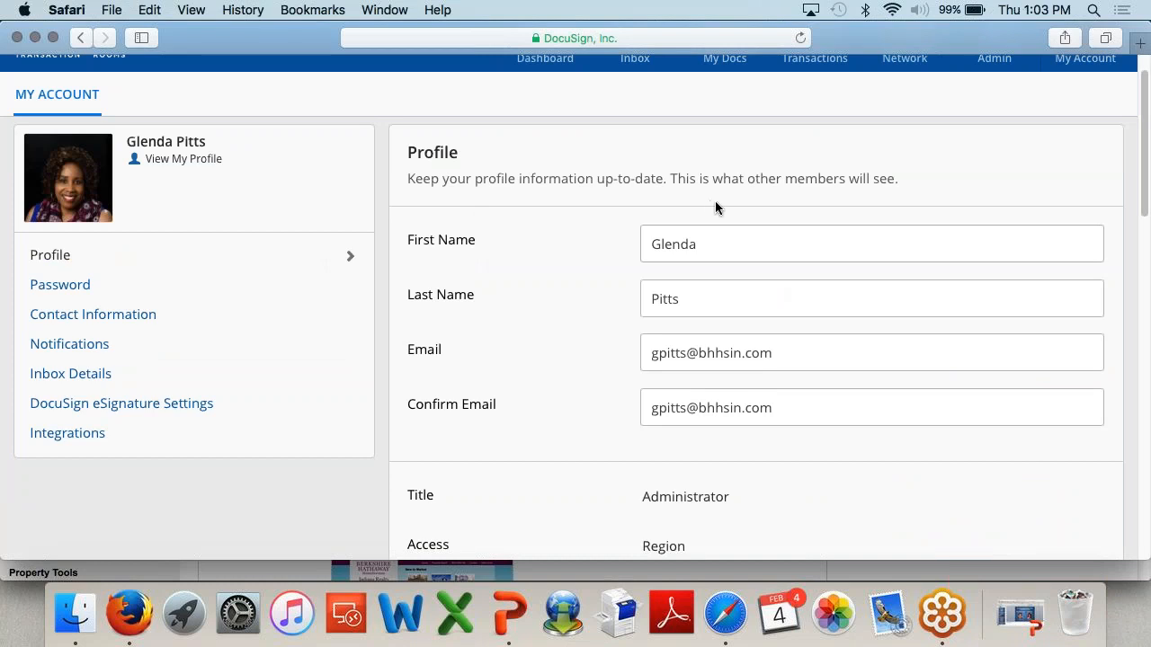
scroll(745, 298, down, 2)
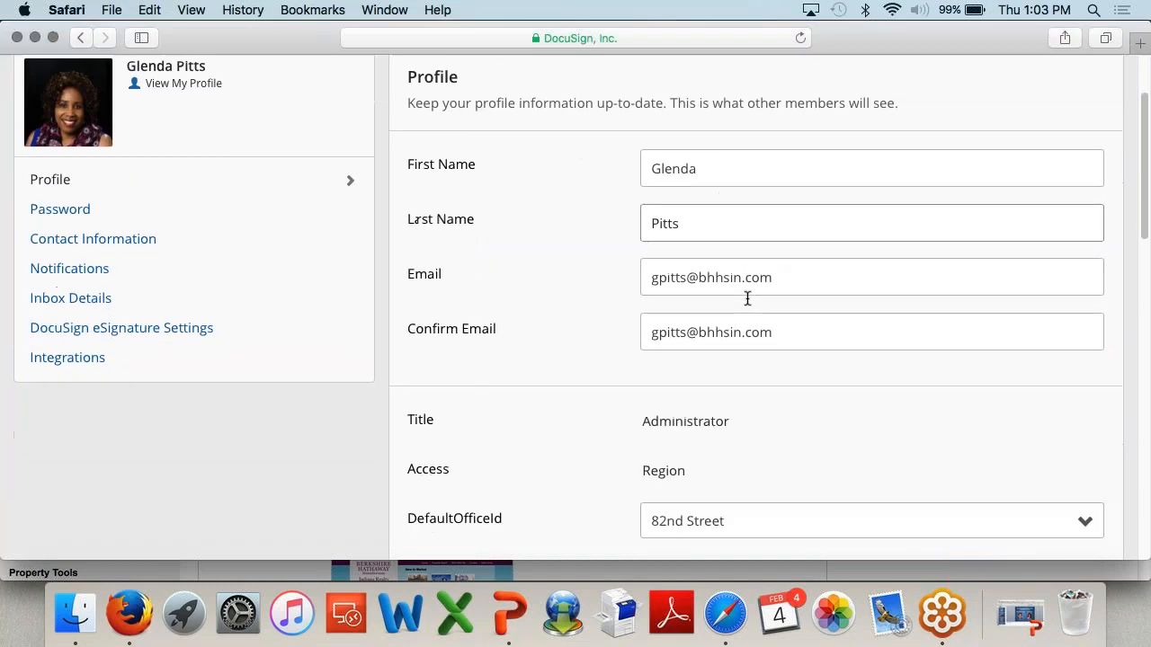
scroll(745, 297, up, 1)
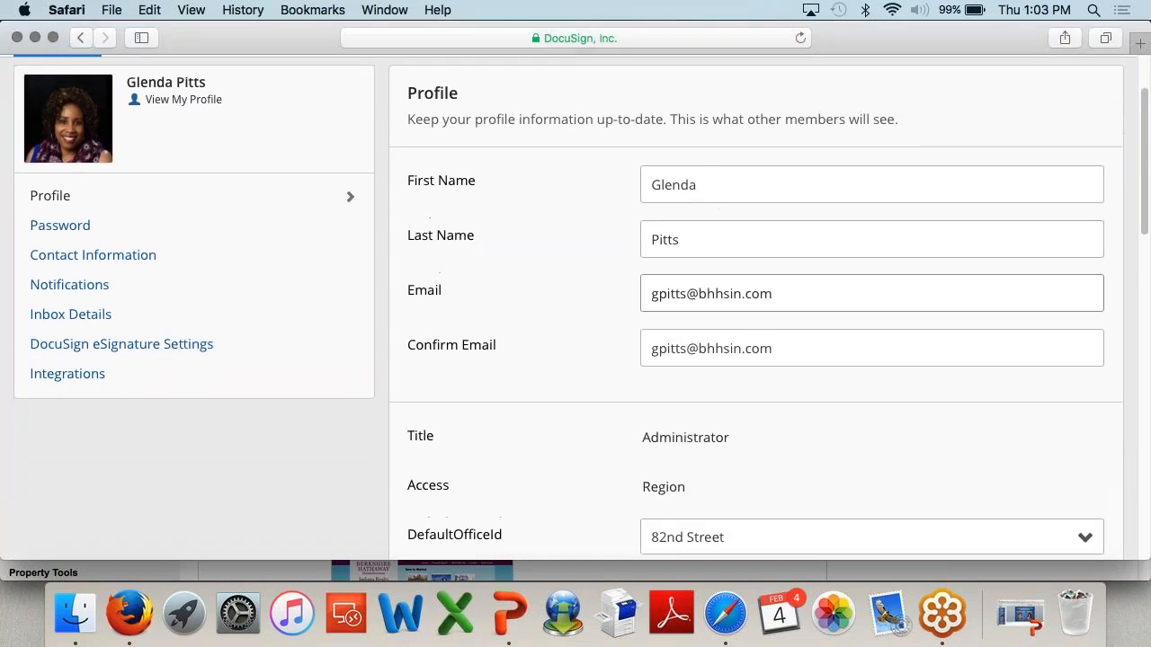
scroll(745, 298, up, 1)
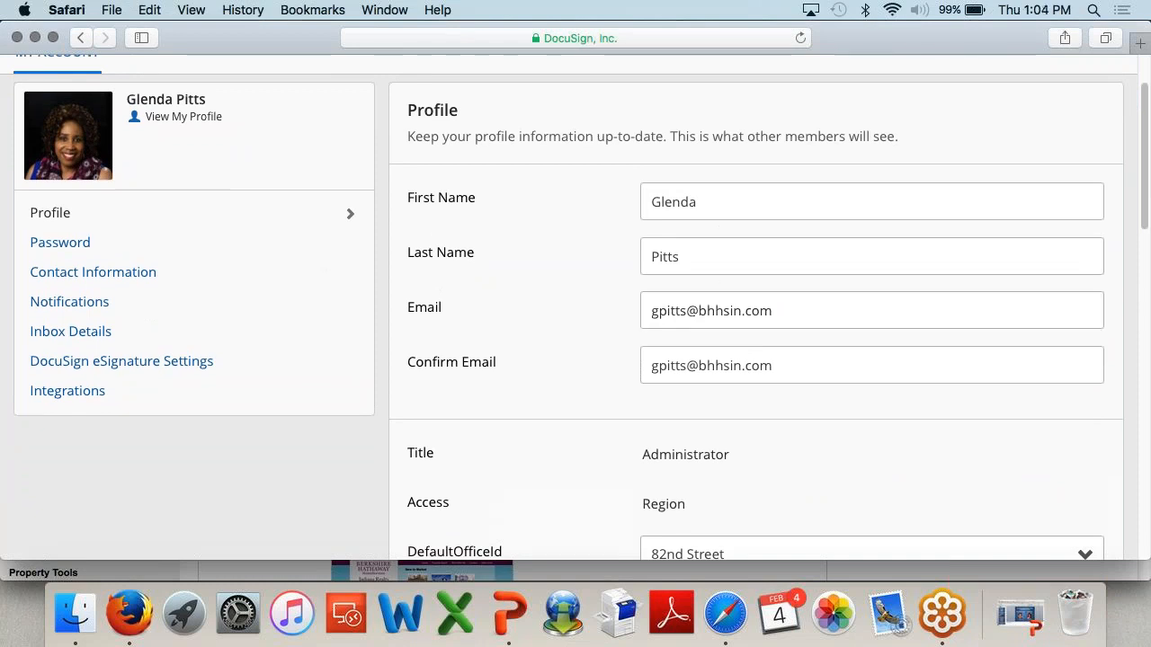
click(216, 362)
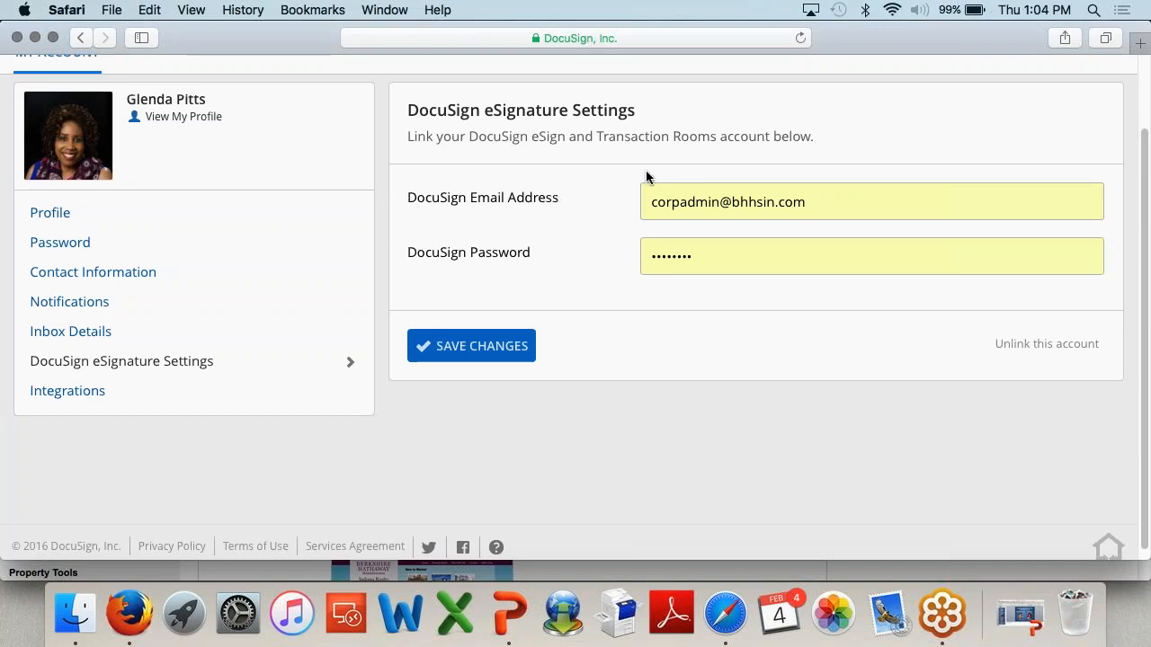
click(131, 403)
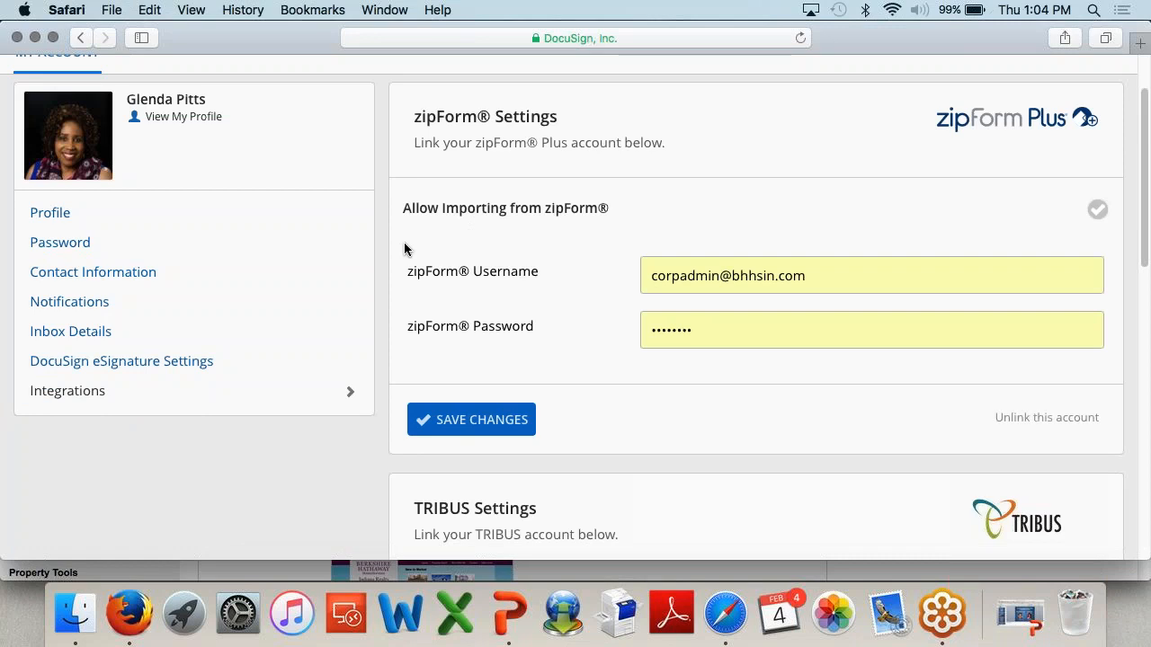
Step: Leave the zipForm integration settings and return to the activity Dashboard
scroll(558, 241, up, 2)
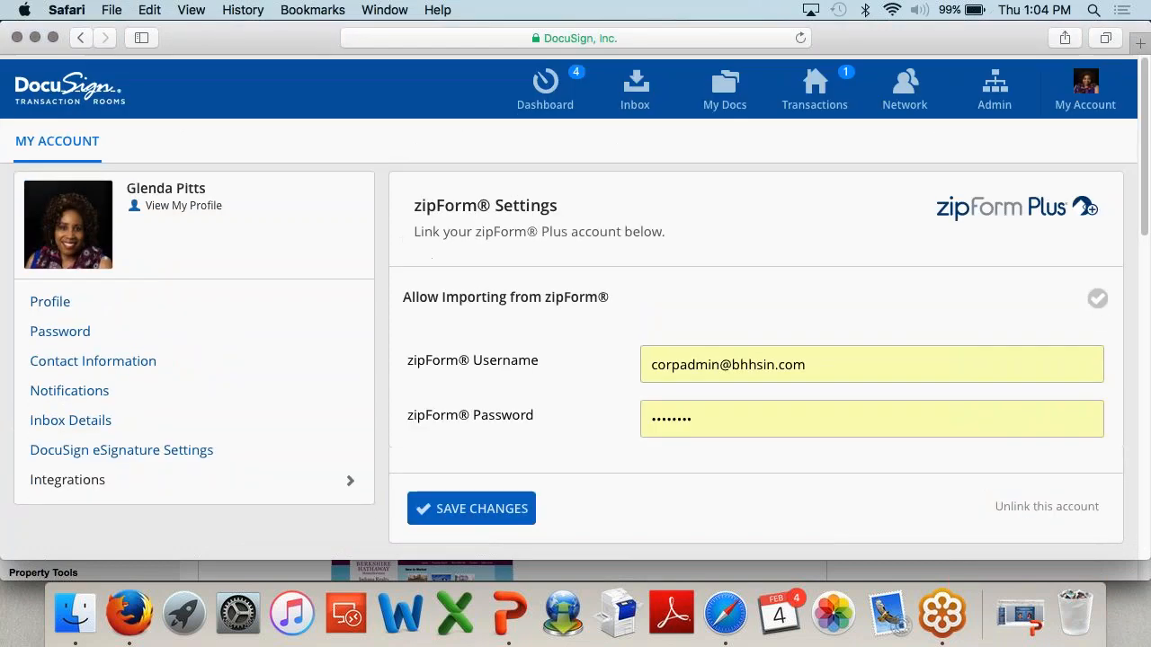
click(544, 86)
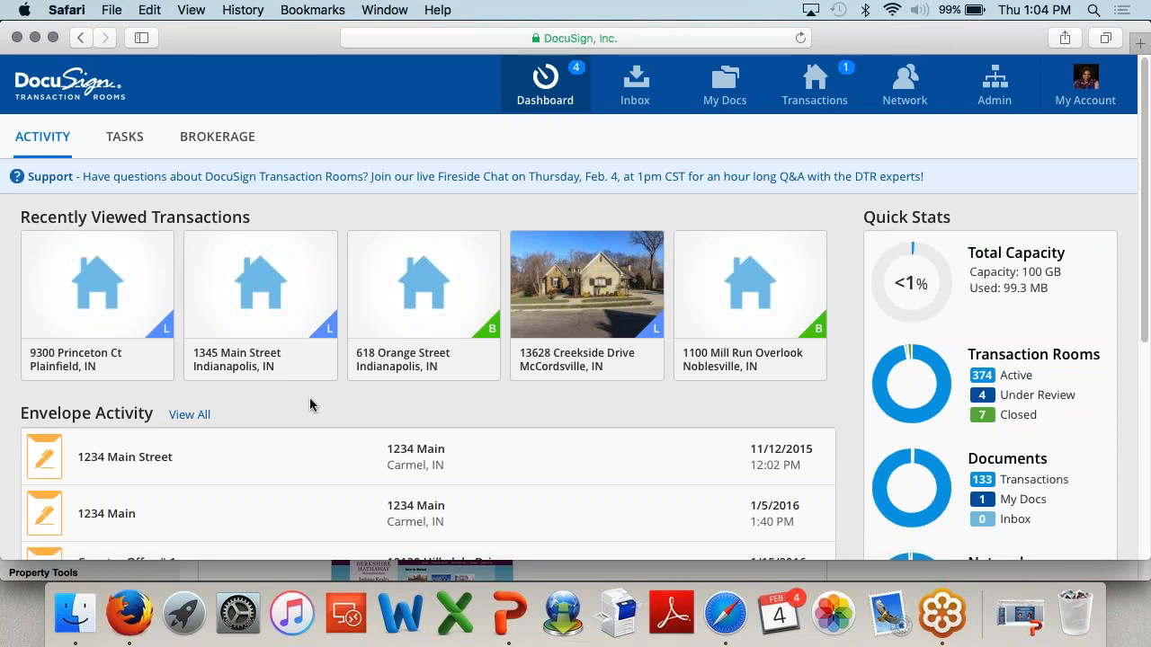
scroll(309, 404, down, 5)
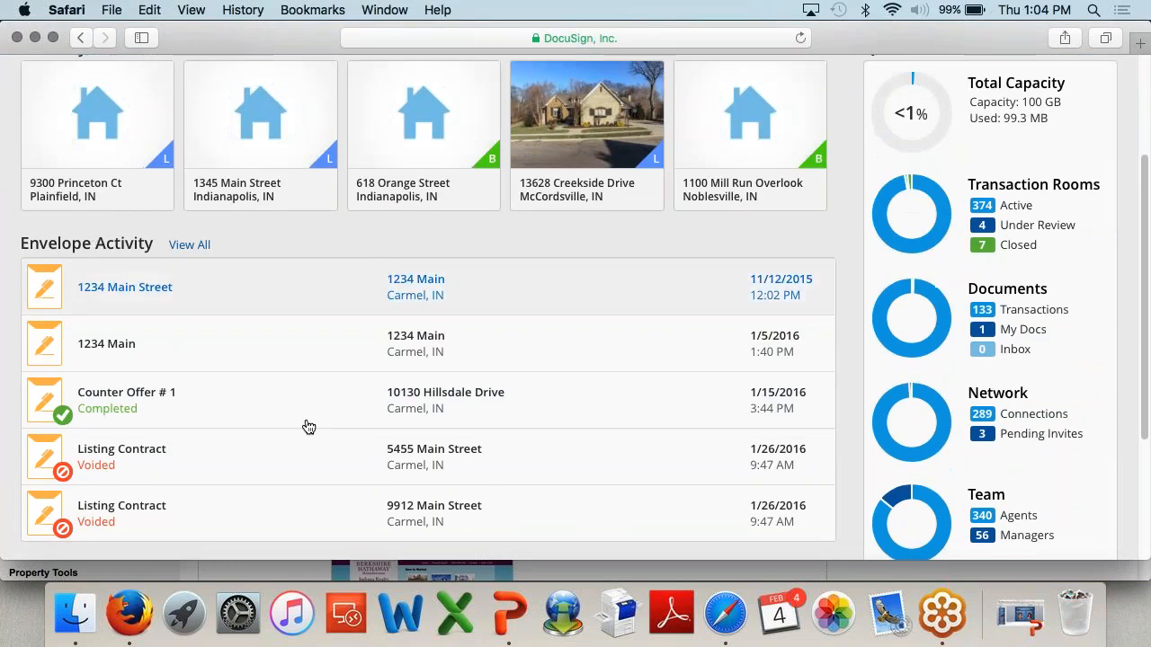
scroll(303, 442, down, 2)
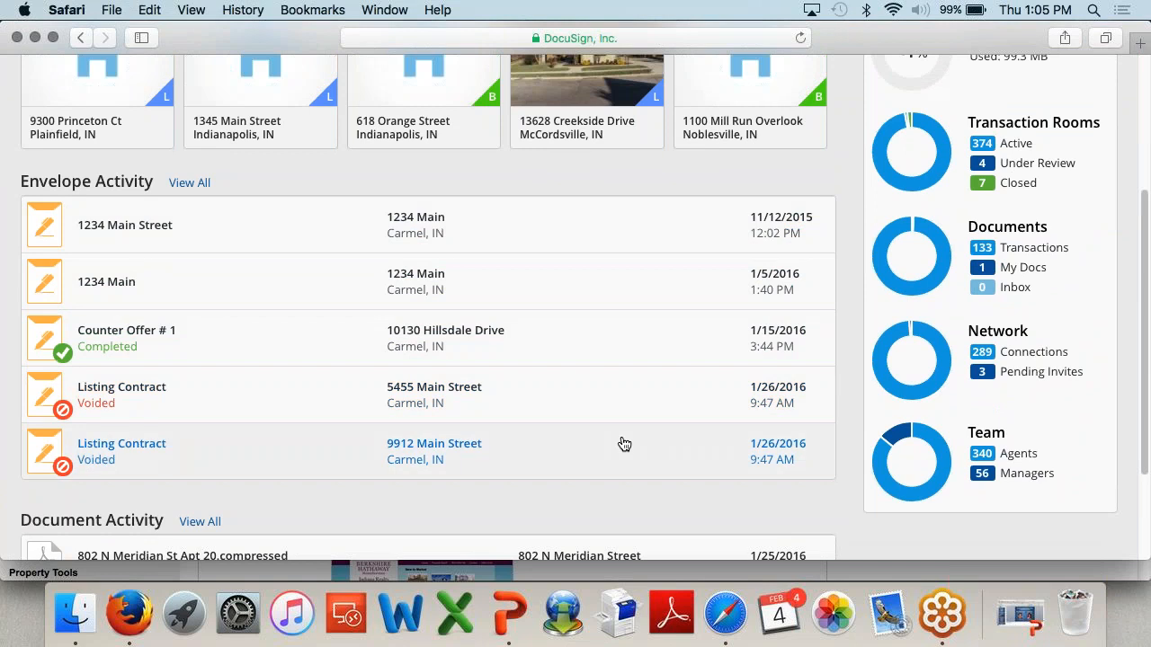
scroll(624, 444, down, 3)
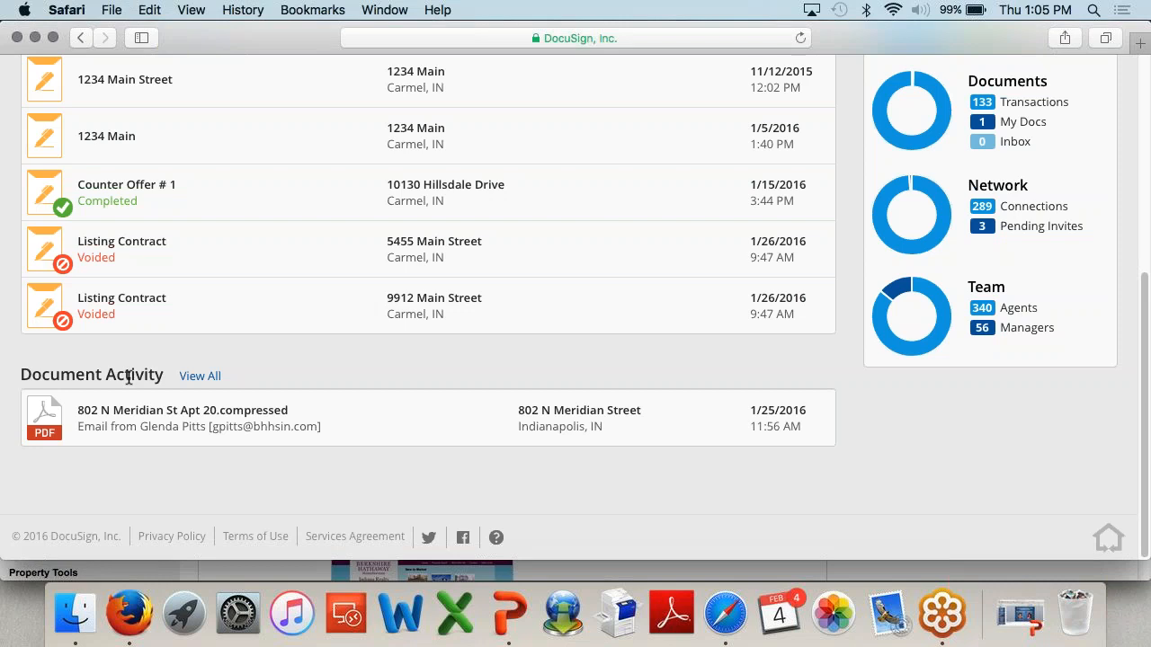
scroll(129, 377, up, 10)
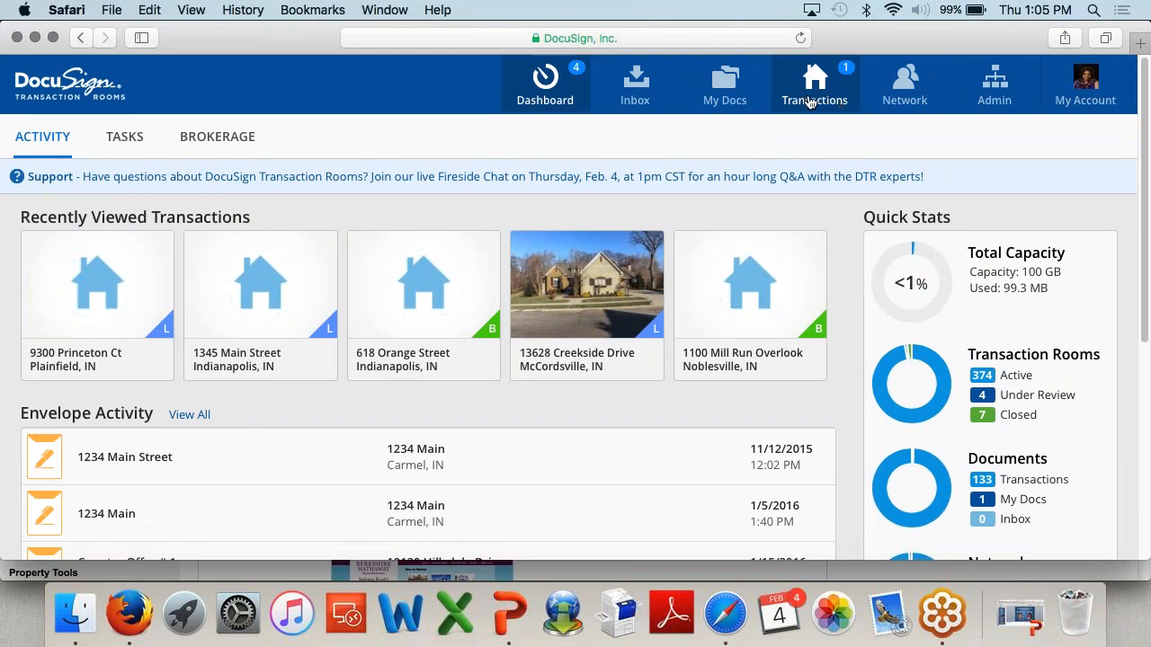
Step: Open the Transactions list and start a New transaction room
click(809, 101)
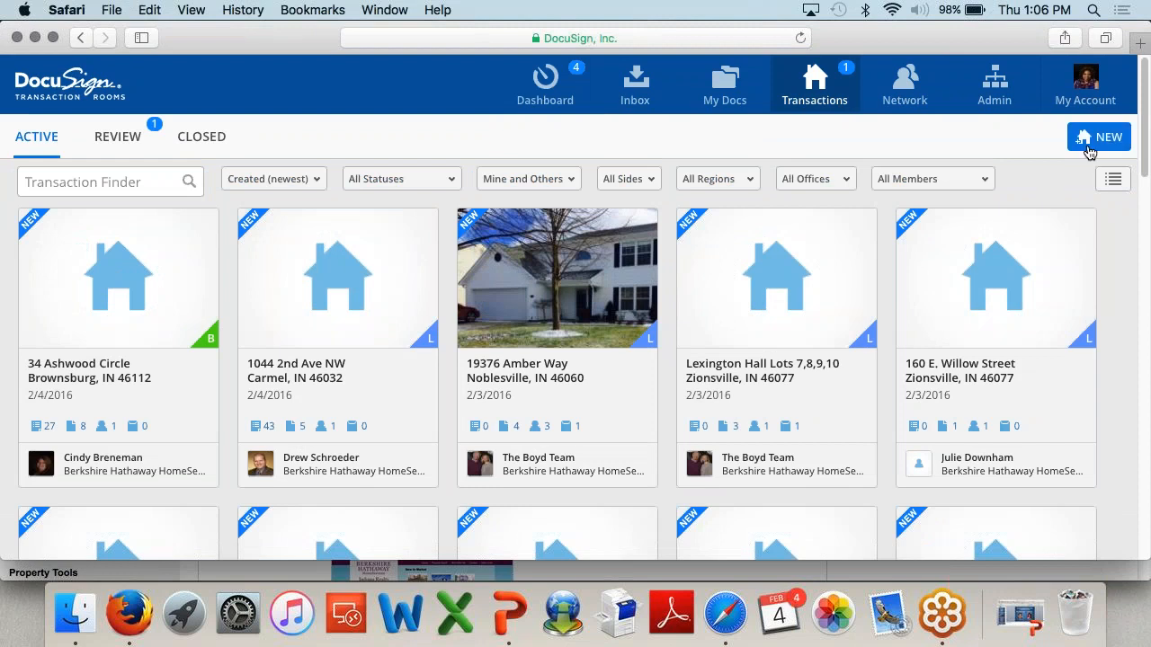
click(1089, 151)
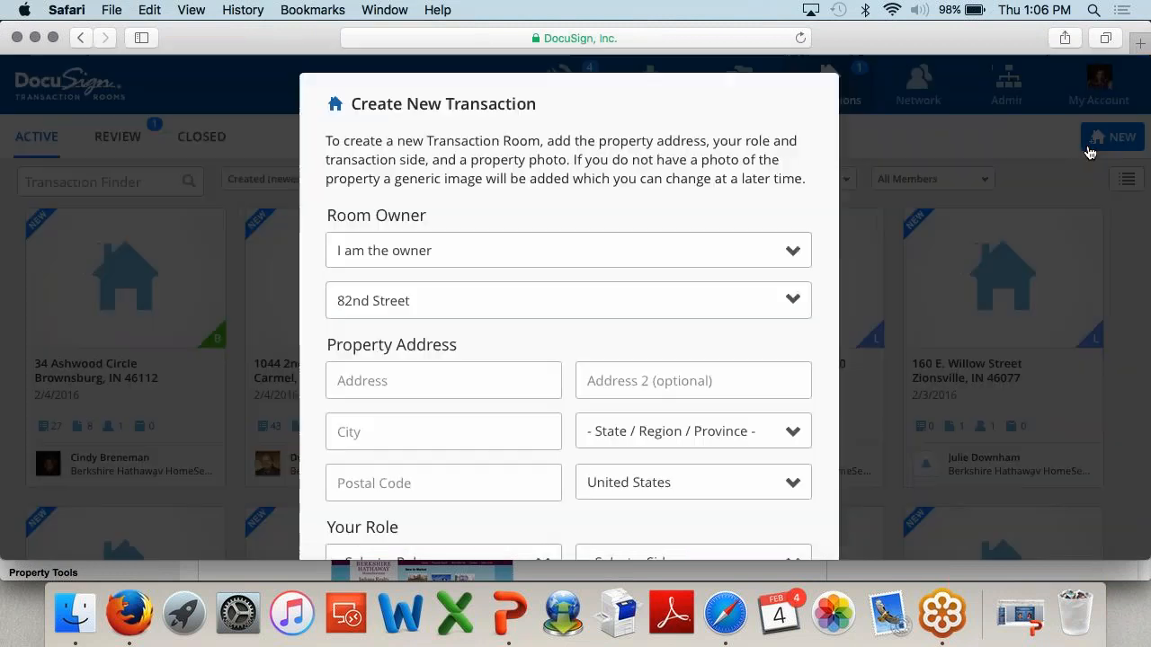
scroll(642, 130, down, 3)
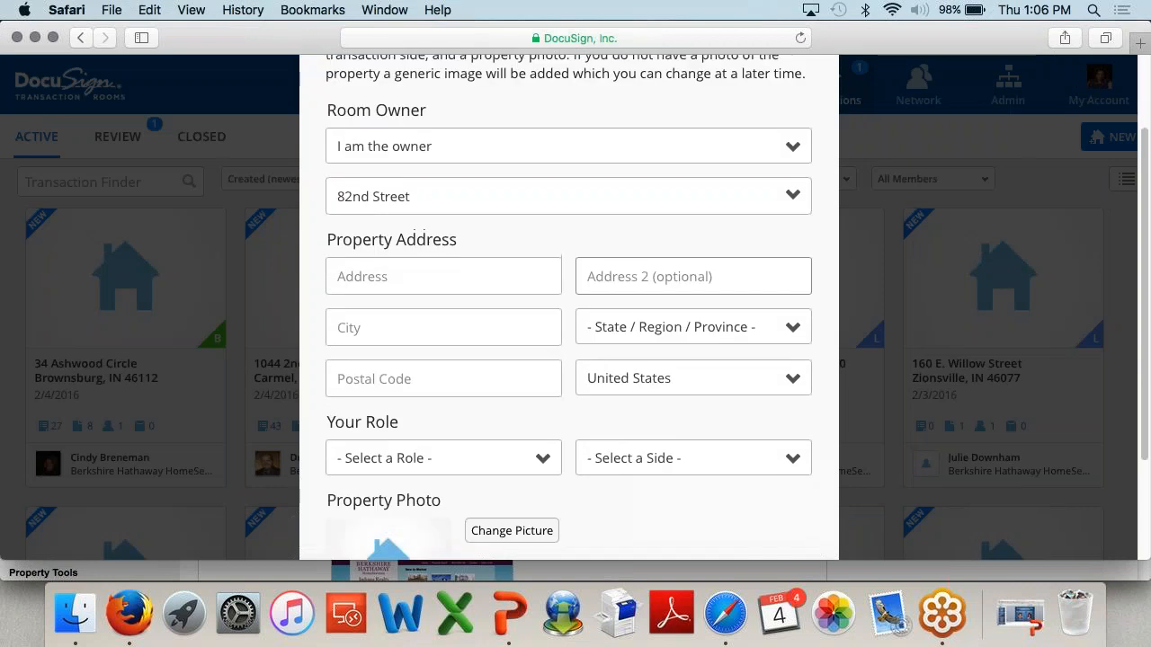
scroll(630, 272, down, 1)
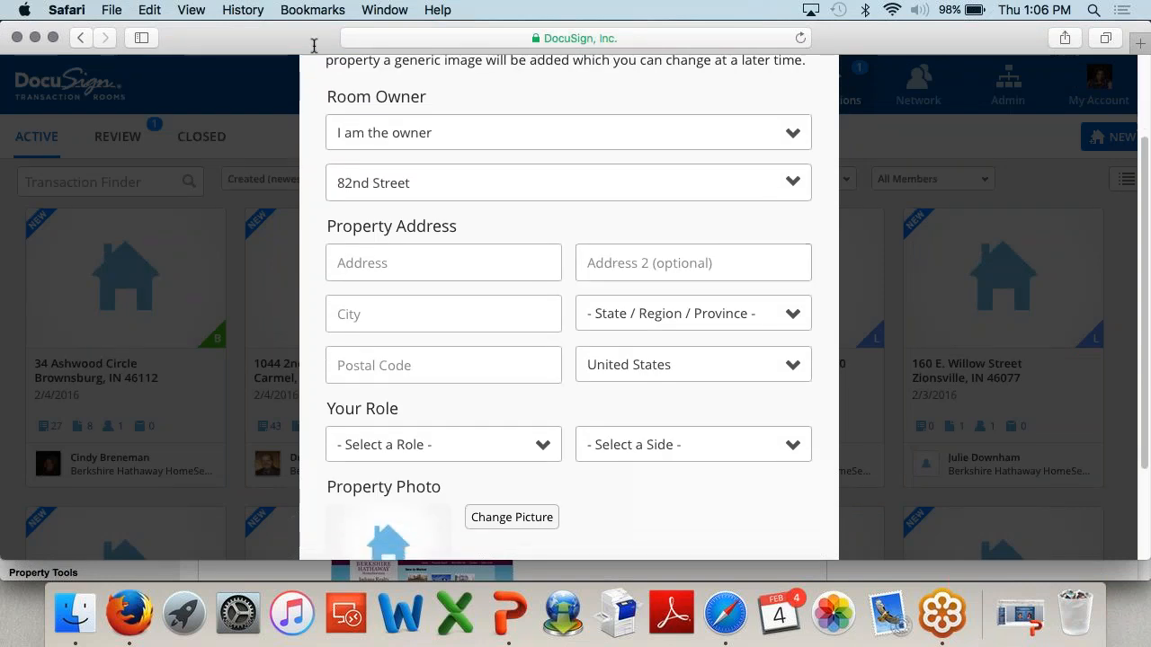
drag(450, 235, 327, 95)
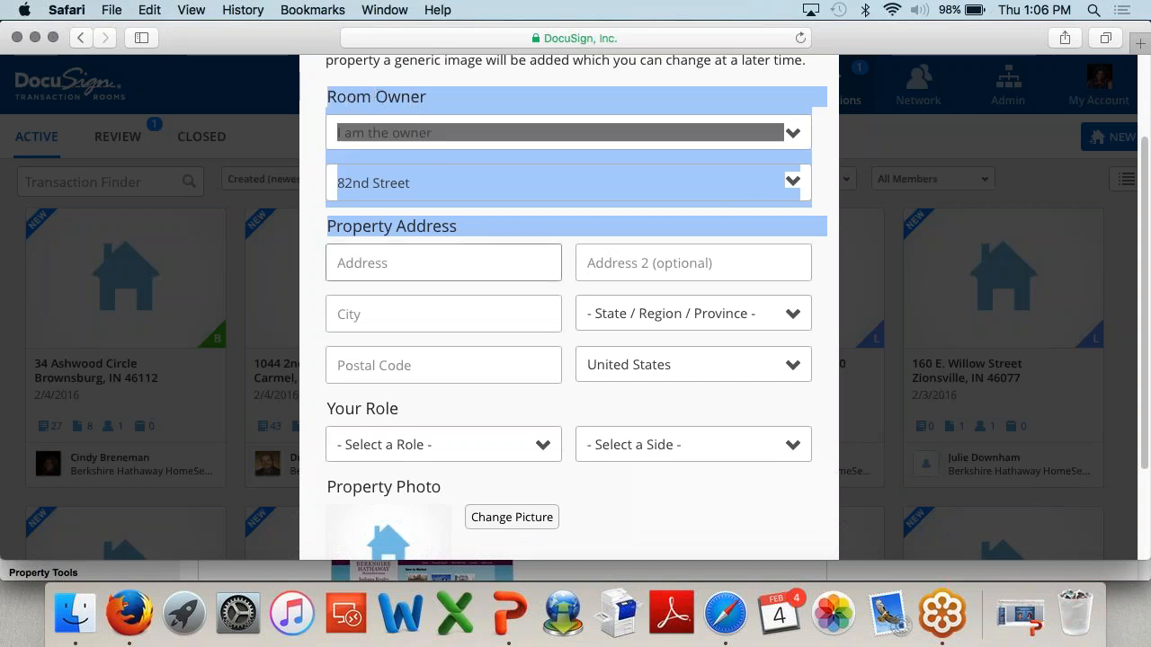
click(376, 263)
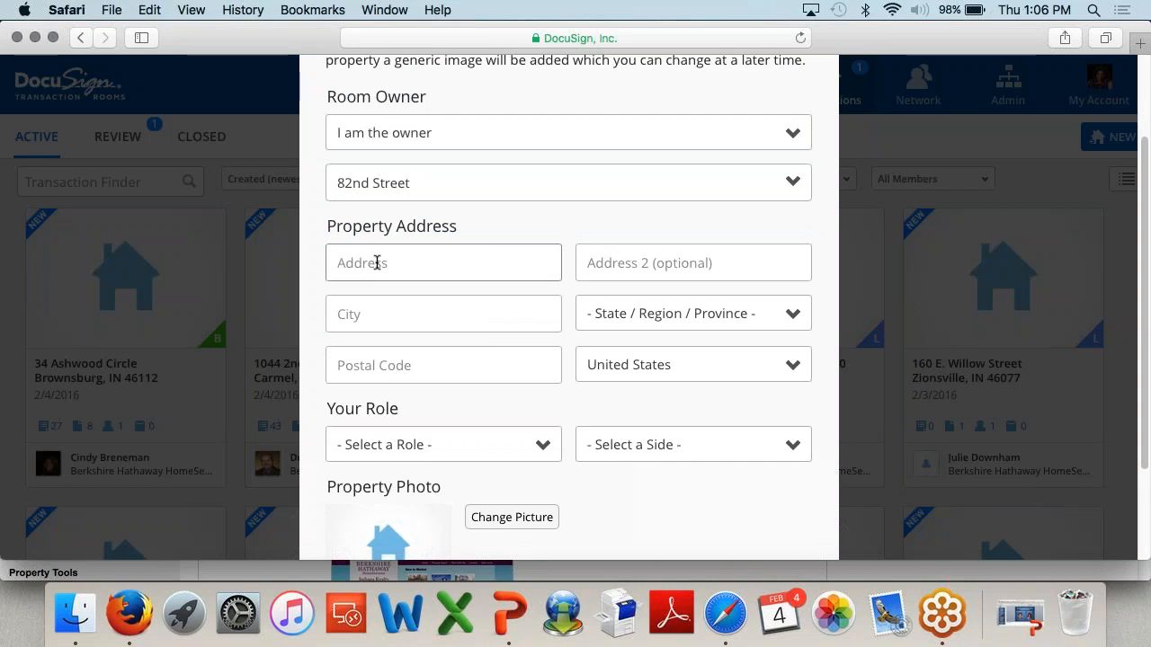
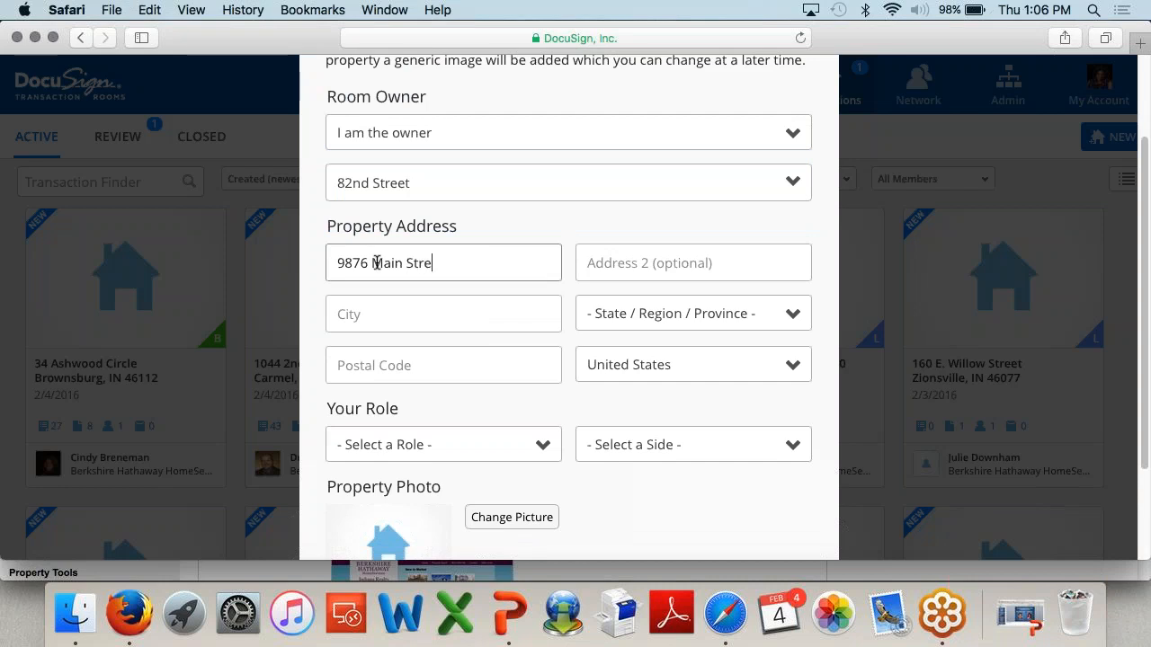
key(Tab)
key(Tab)
text(Indianapolis)
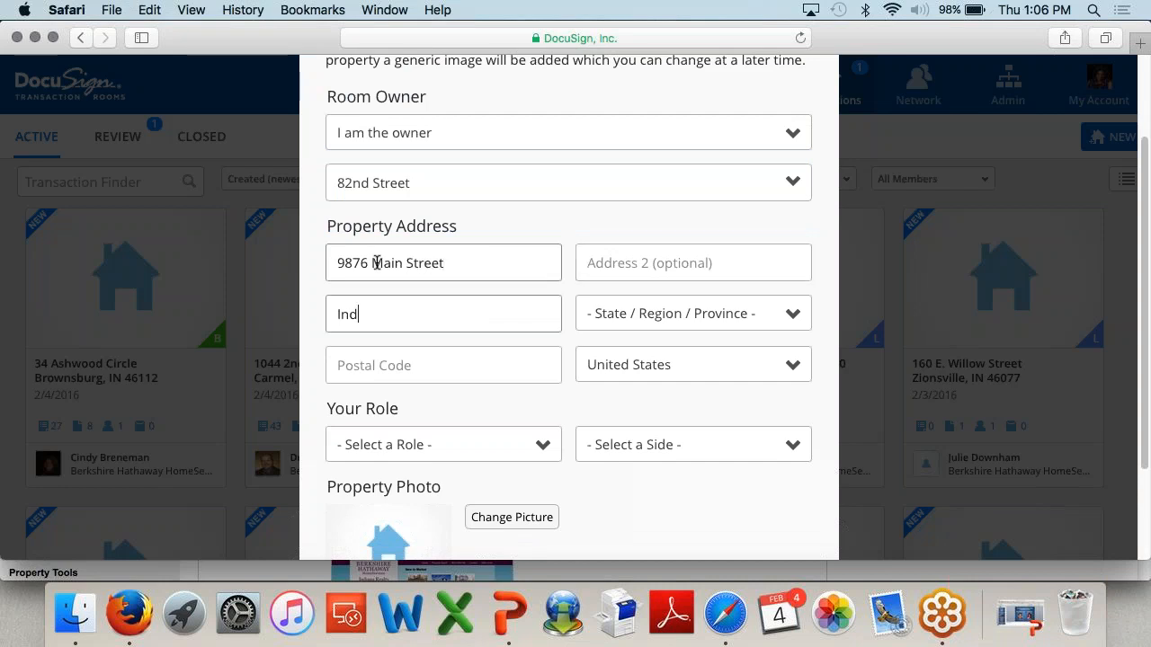
key(Tab)
text(ind)
key(Tab)
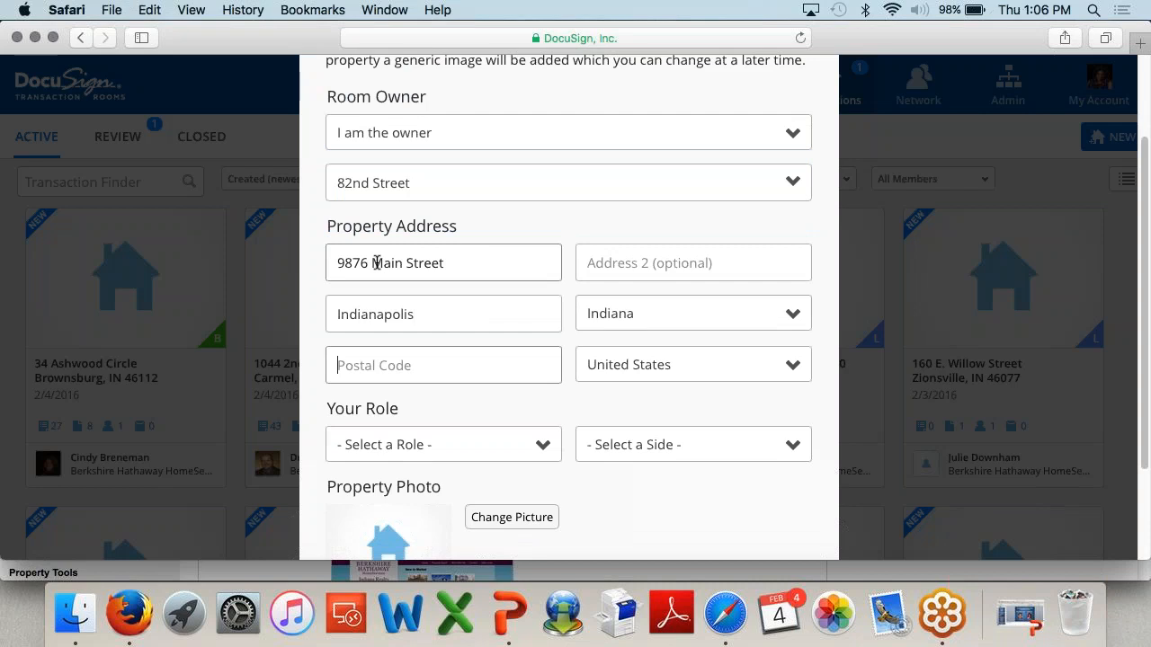
text(46032)
key(Tab)
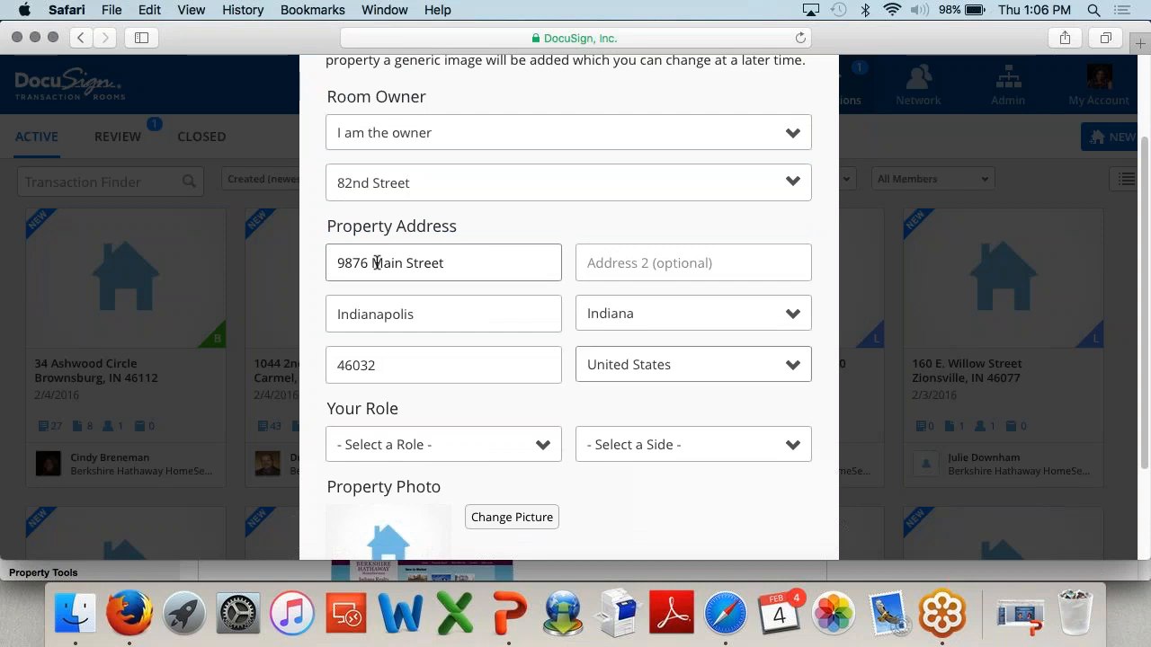
Step: Set the role to Real Estate Agent on the List Side and create the room
click(423, 446)
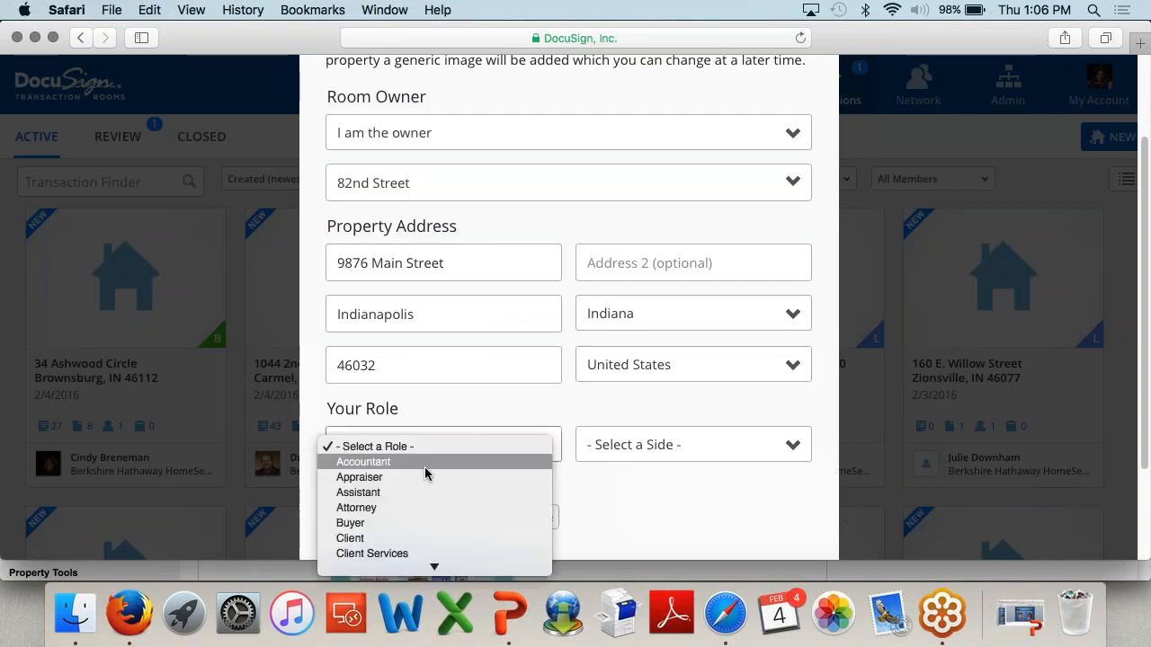
scroll(410, 540, down, 3)
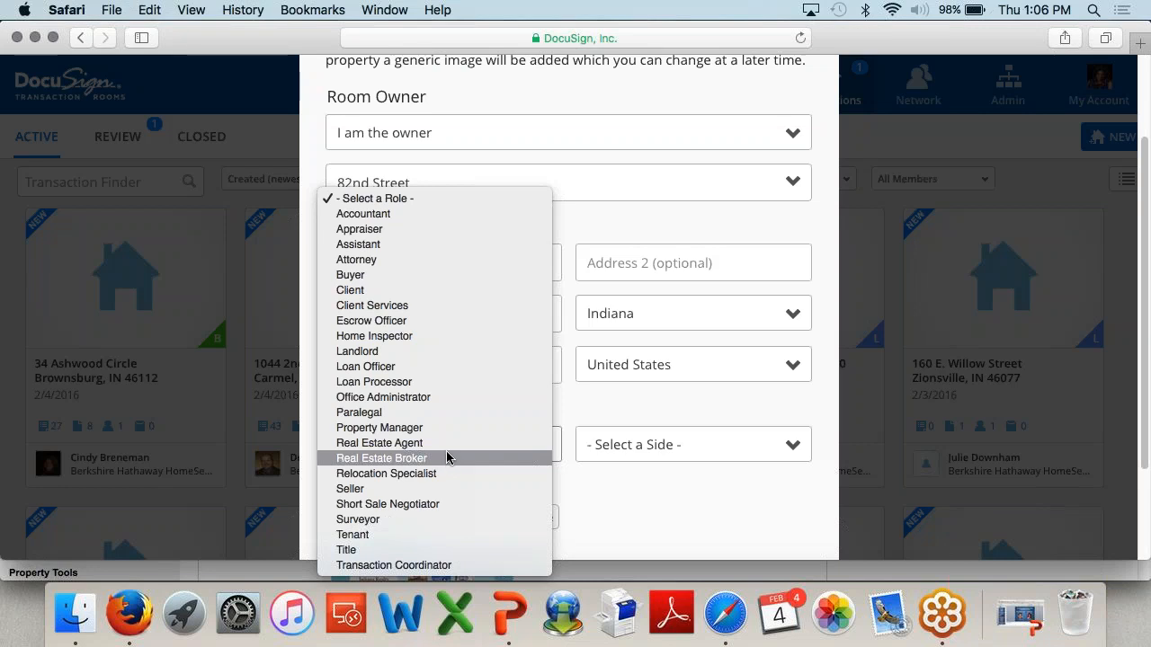
click(446, 442)
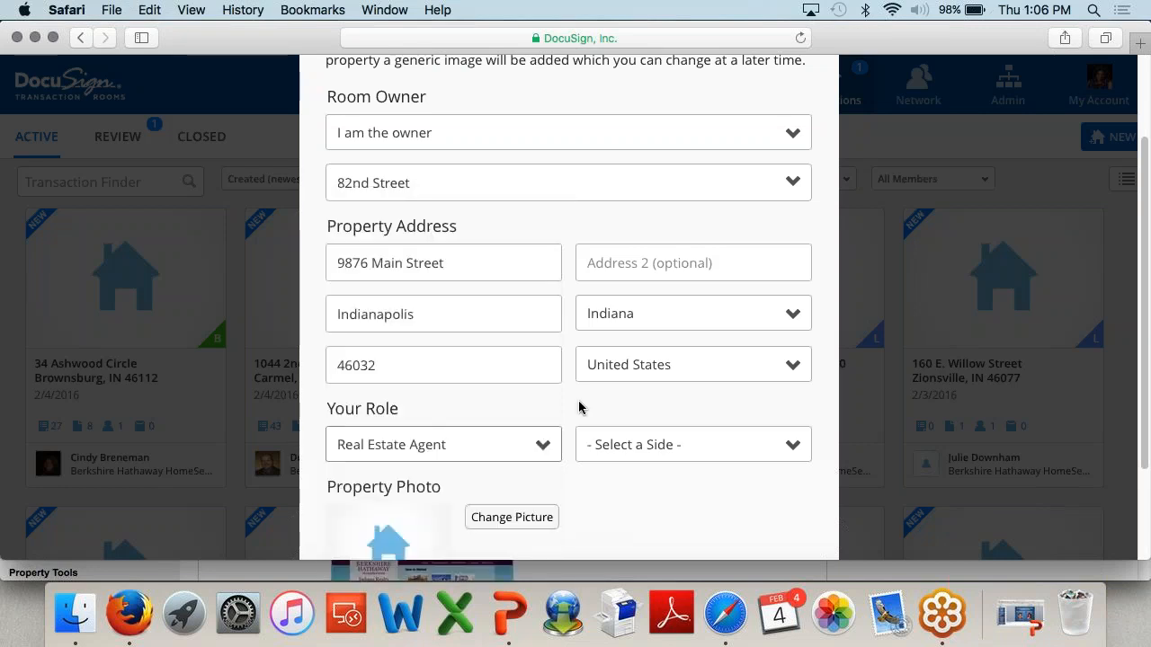
click(620, 447)
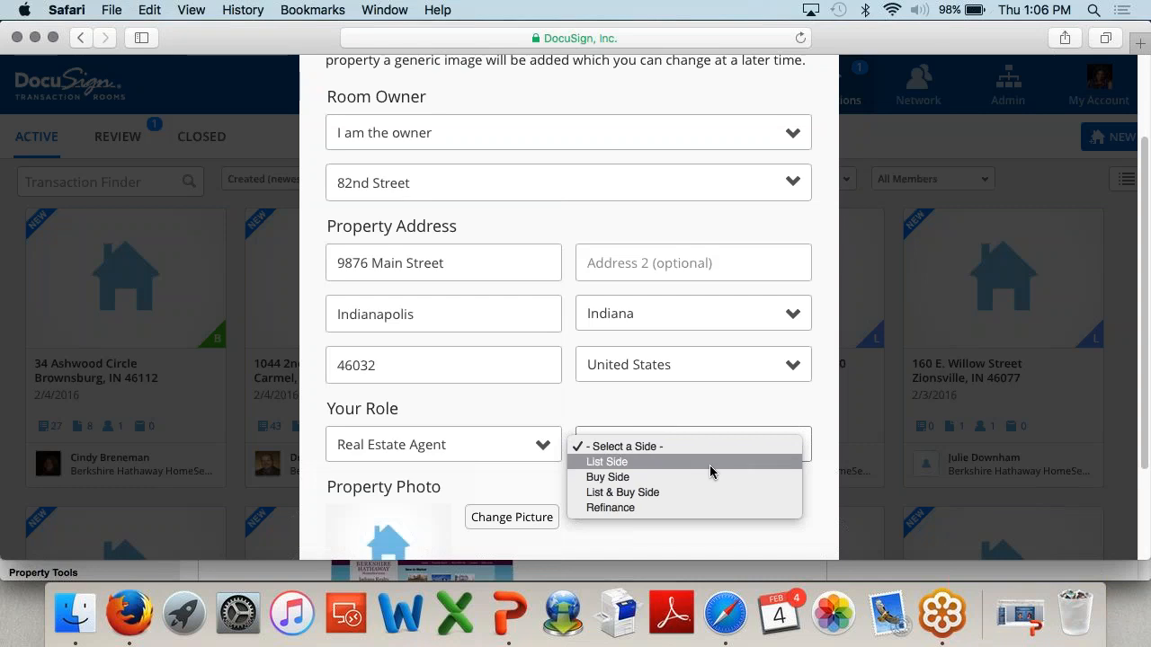
click(709, 460)
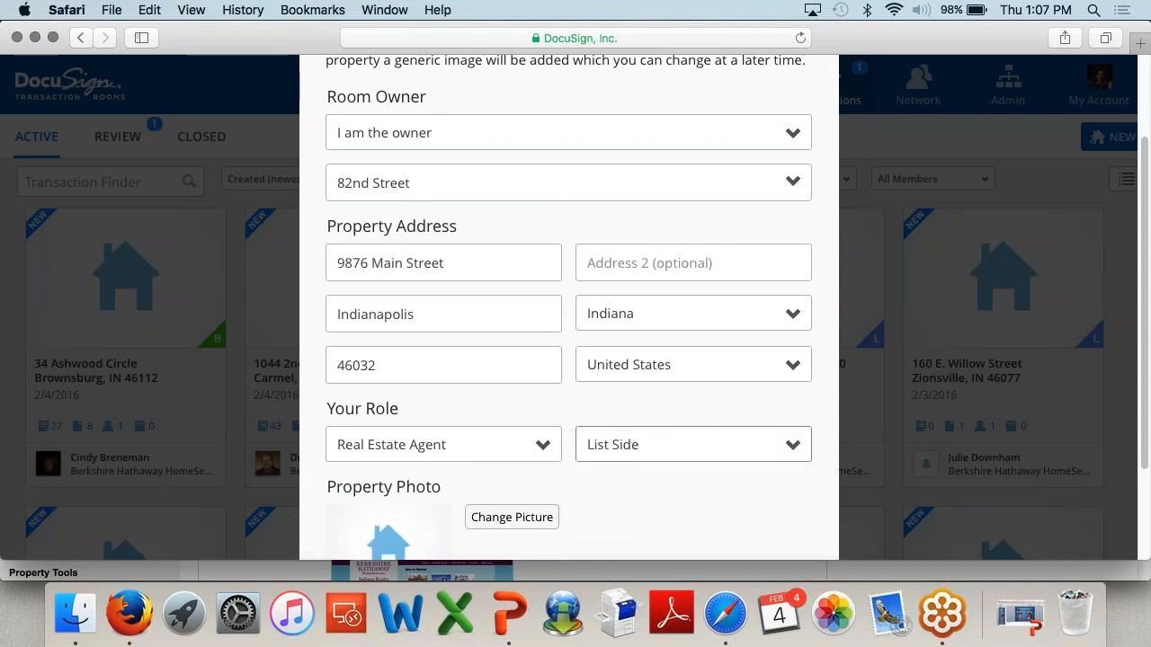
scroll(690, 500, down, 2)
scroll(689, 500, down, 1)
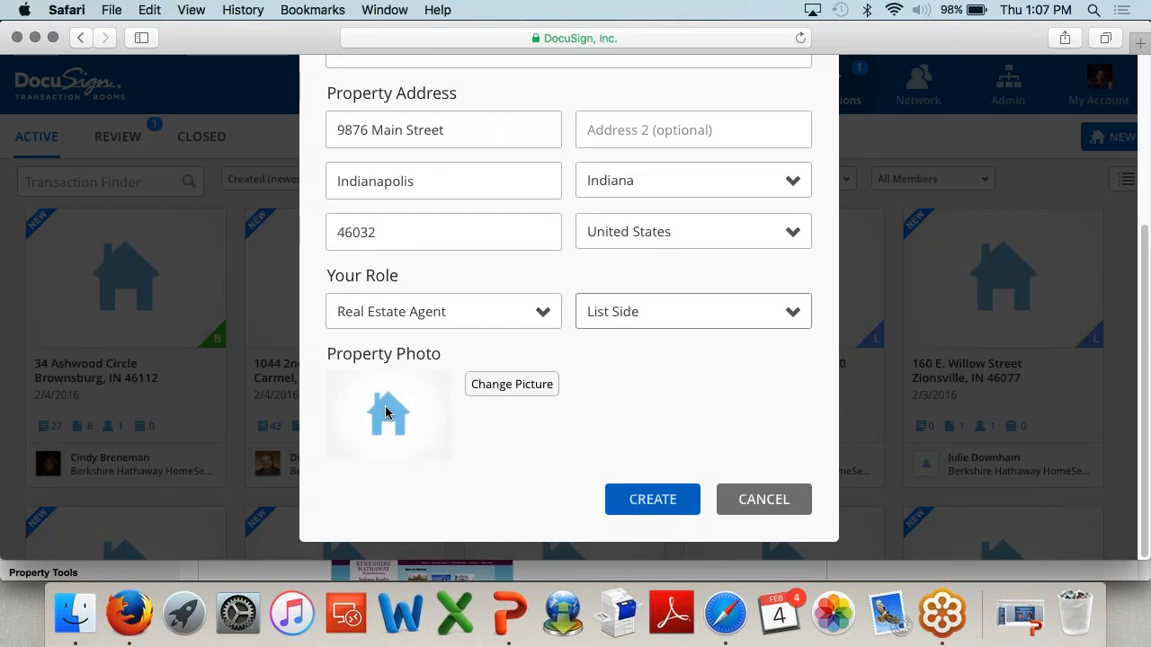
click(652, 500)
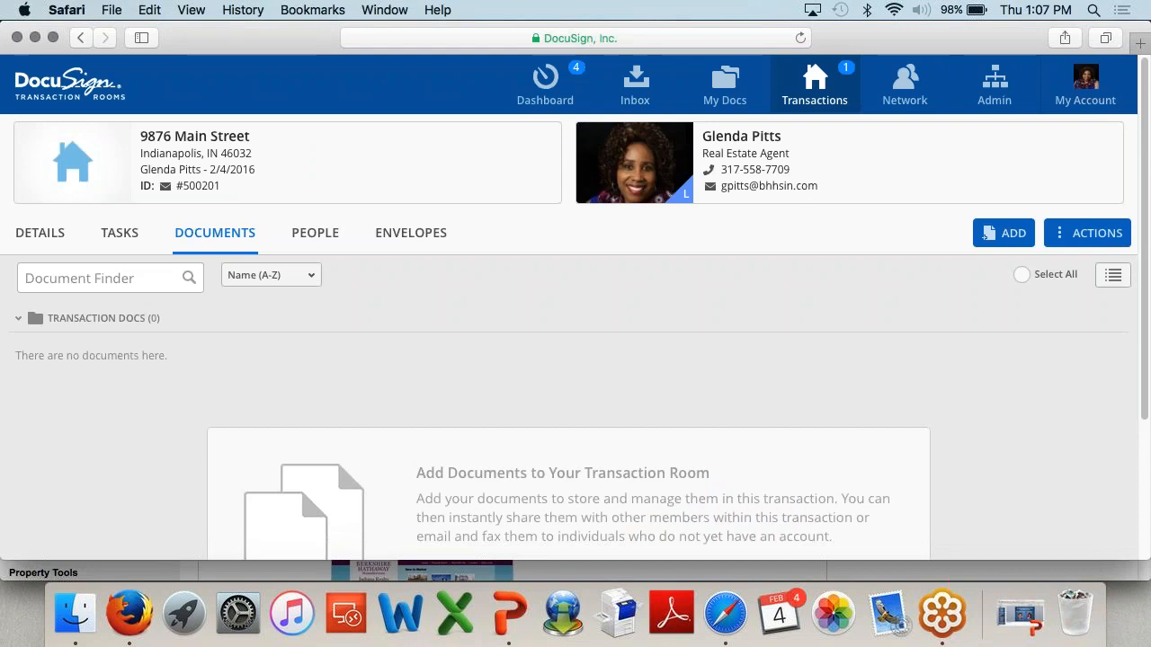
scroll(585, 431, down, 2)
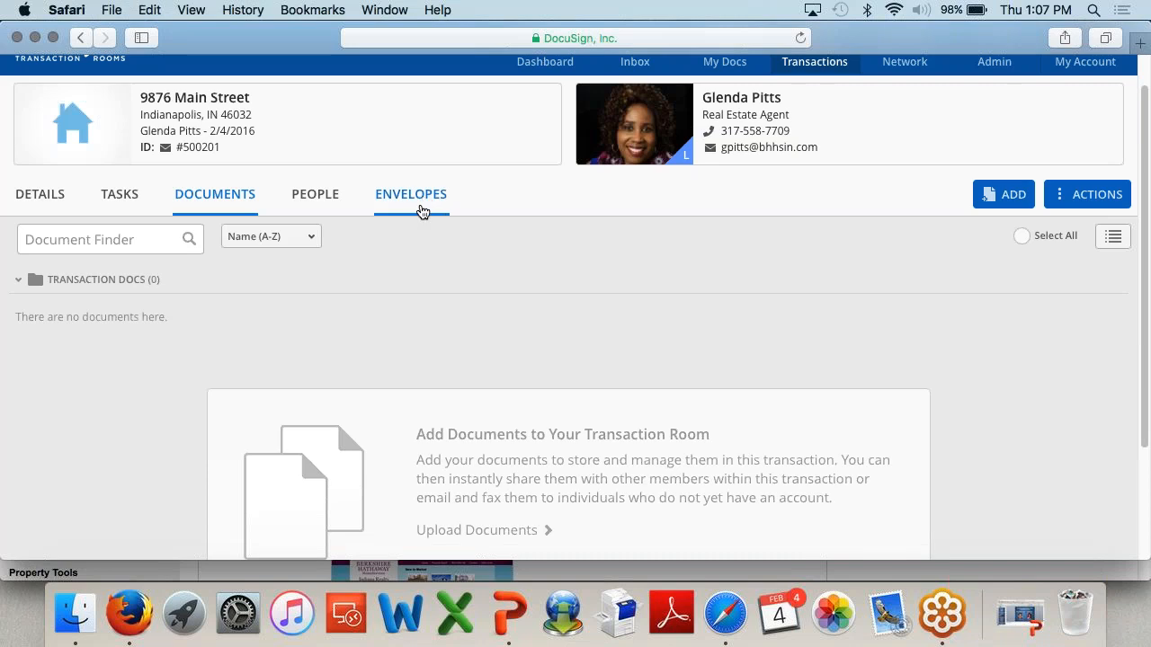
scroll(425, 216, up, 1)
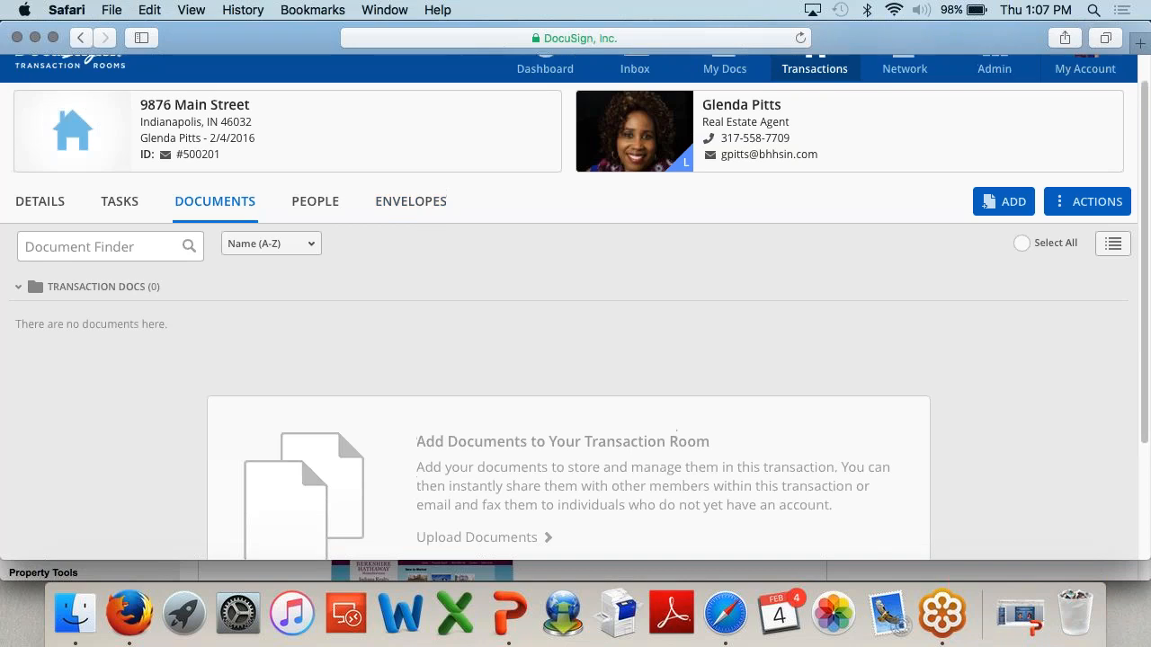
scroll(507, 307, up, 1)
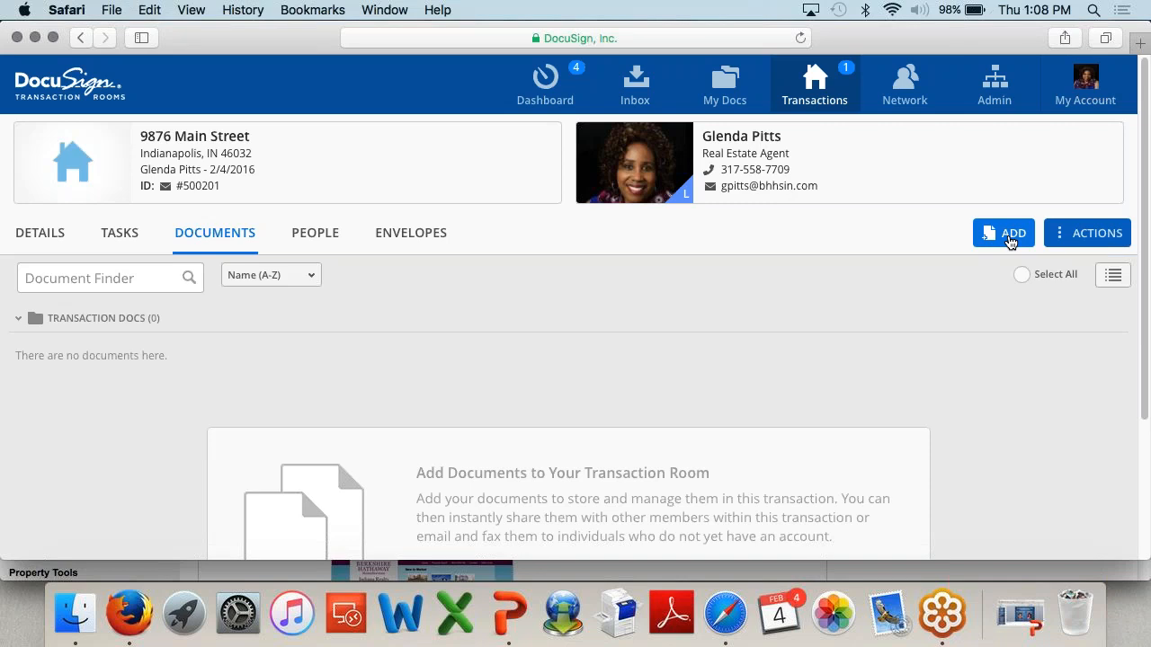
Step: Add documents to the room from zipForm via the ADD menu
click(1010, 241)
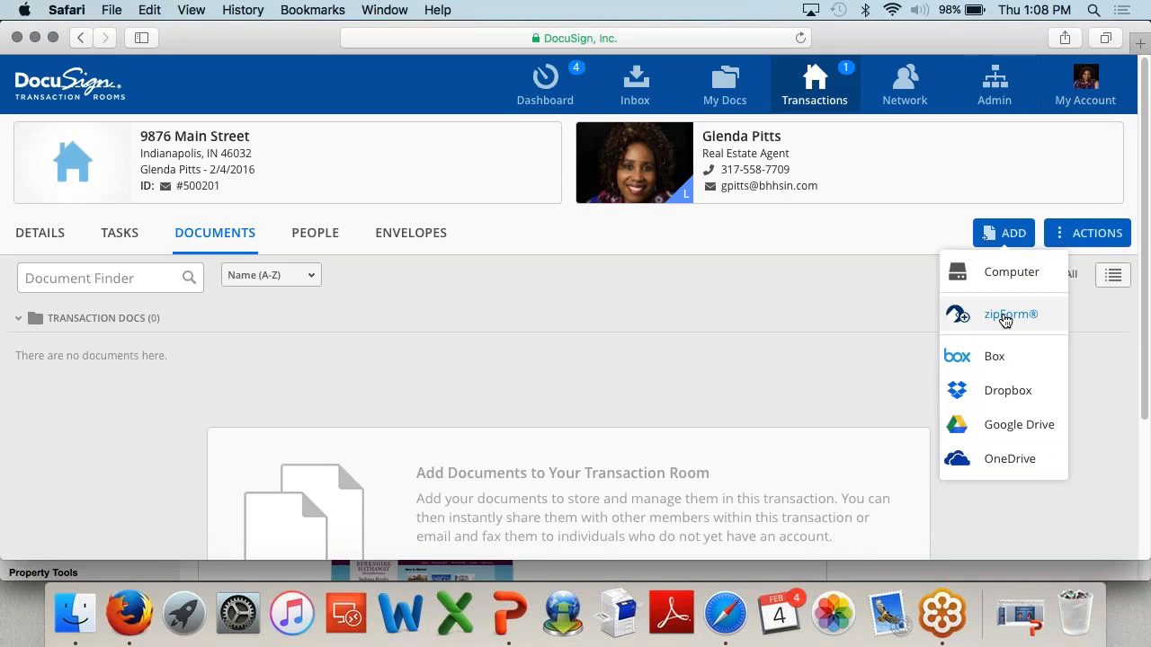
click(1005, 319)
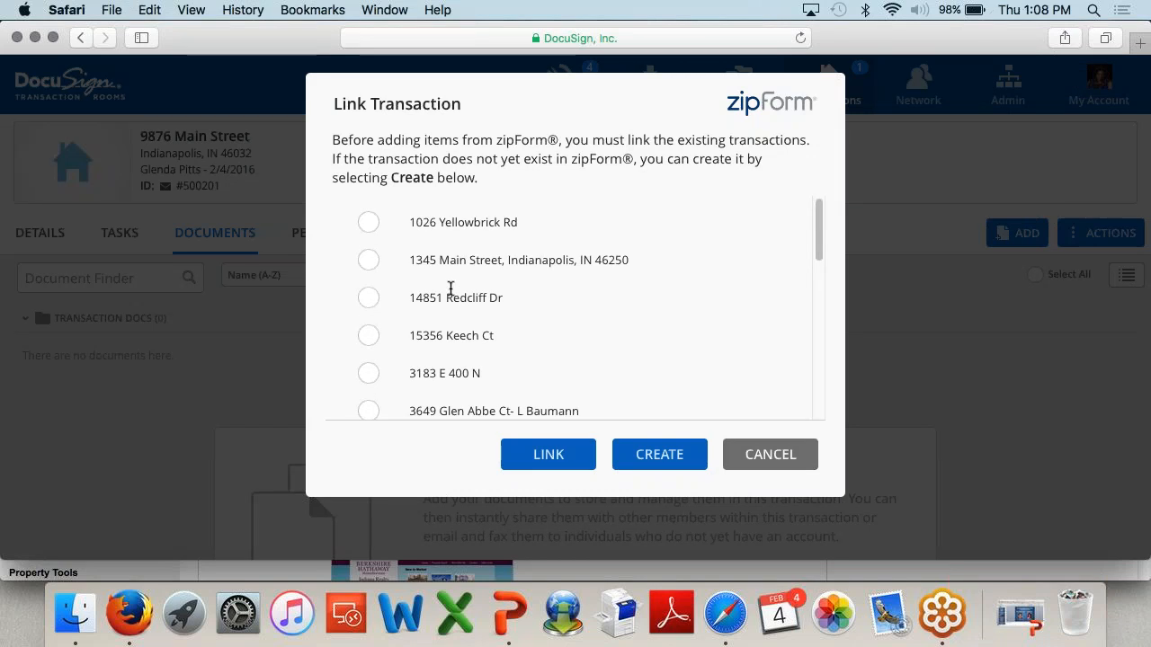
Step: Create a new Residential zipForm transaction and link it to the room
click(367, 230)
click(645, 459)
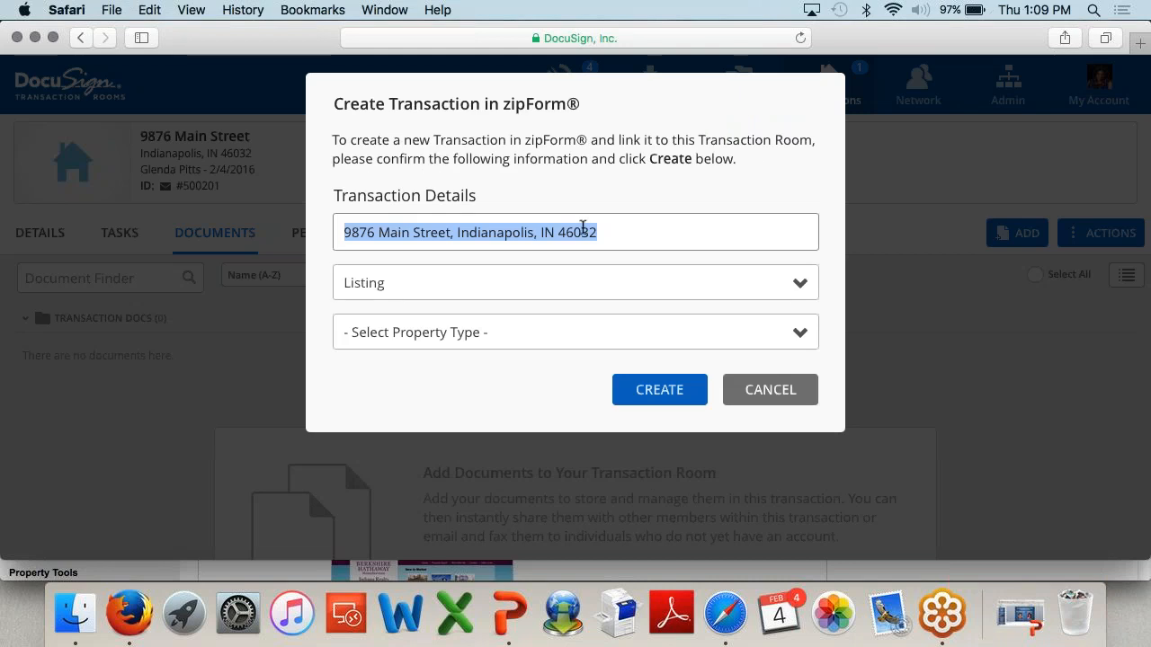
click(563, 333)
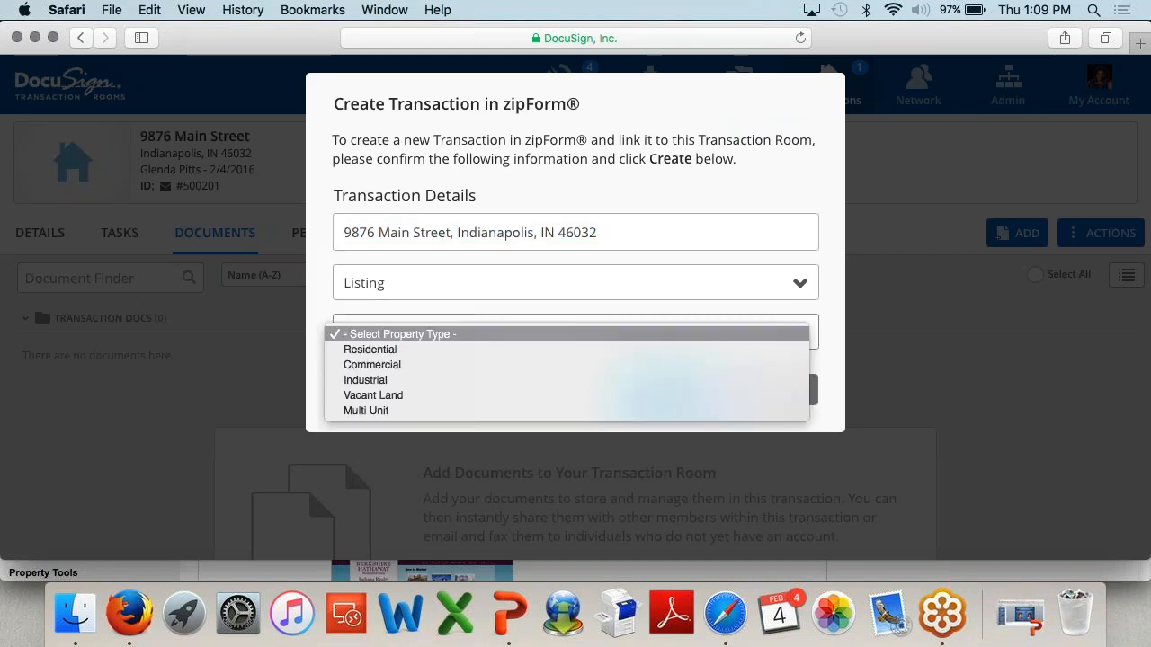
click(538, 348)
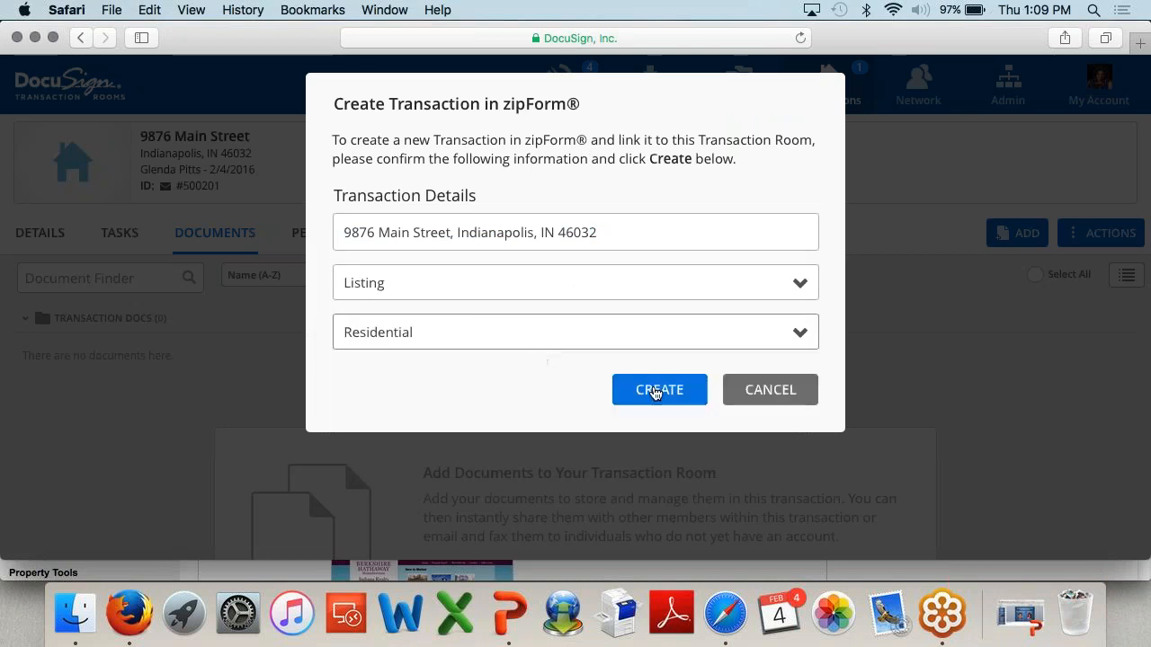
click(655, 393)
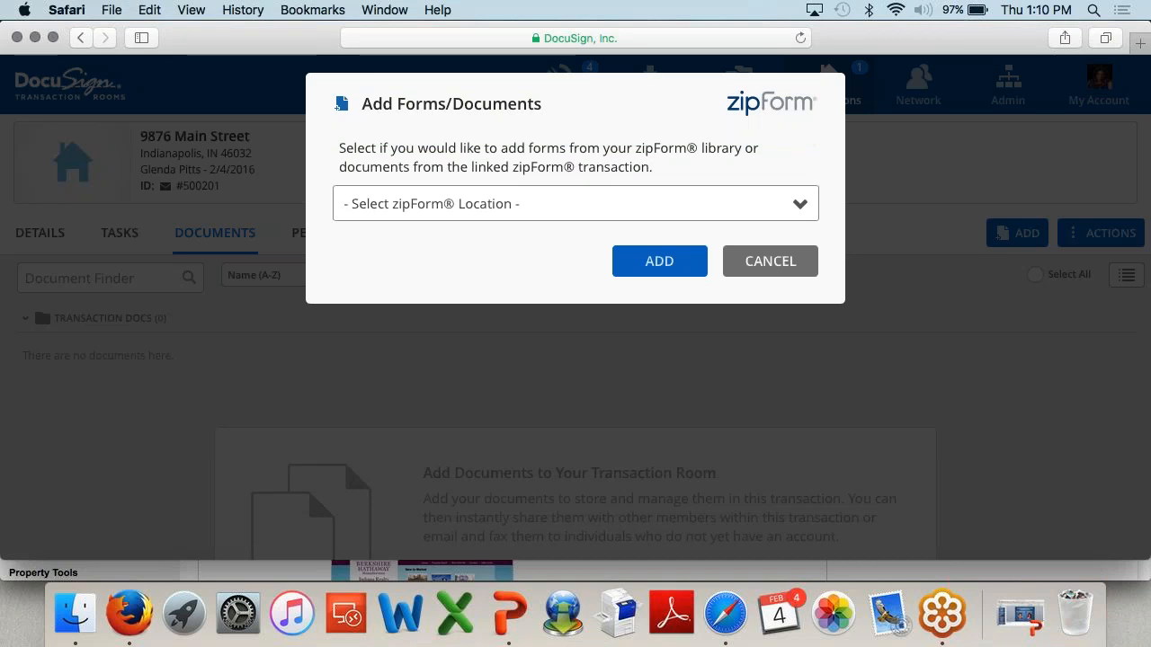
Step: Take forms from the zipForm Library, keeping the BHHSIN library
click(670, 208)
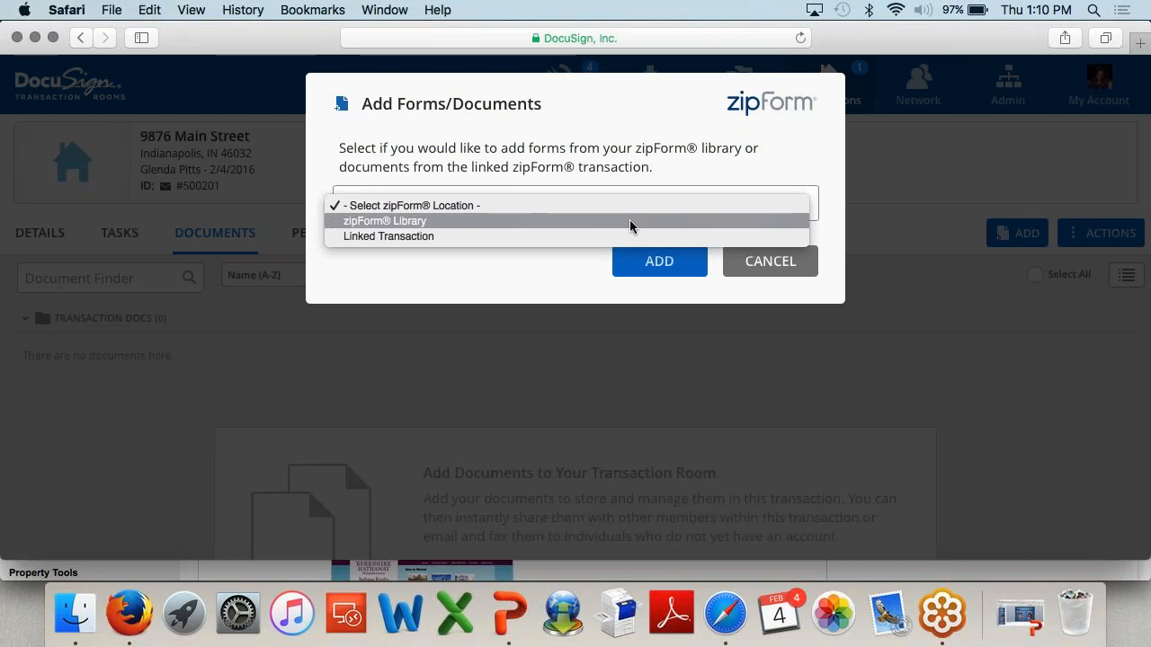
click(630, 220)
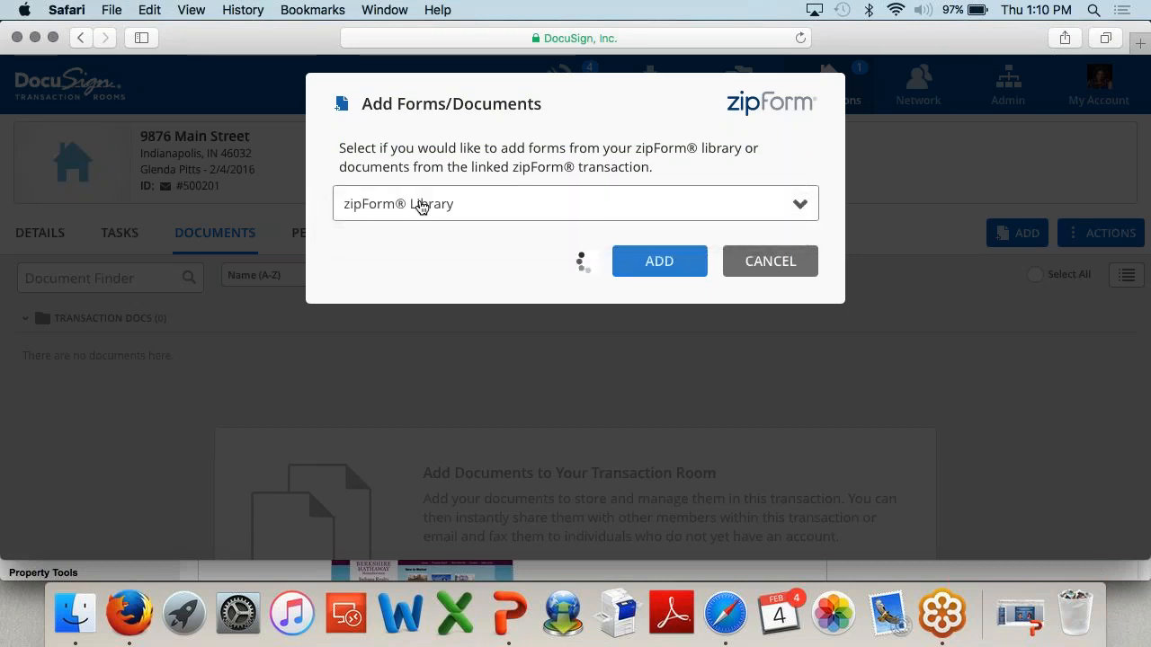
scroll(509, 350, down, 2)
scroll(511, 350, up, 2)
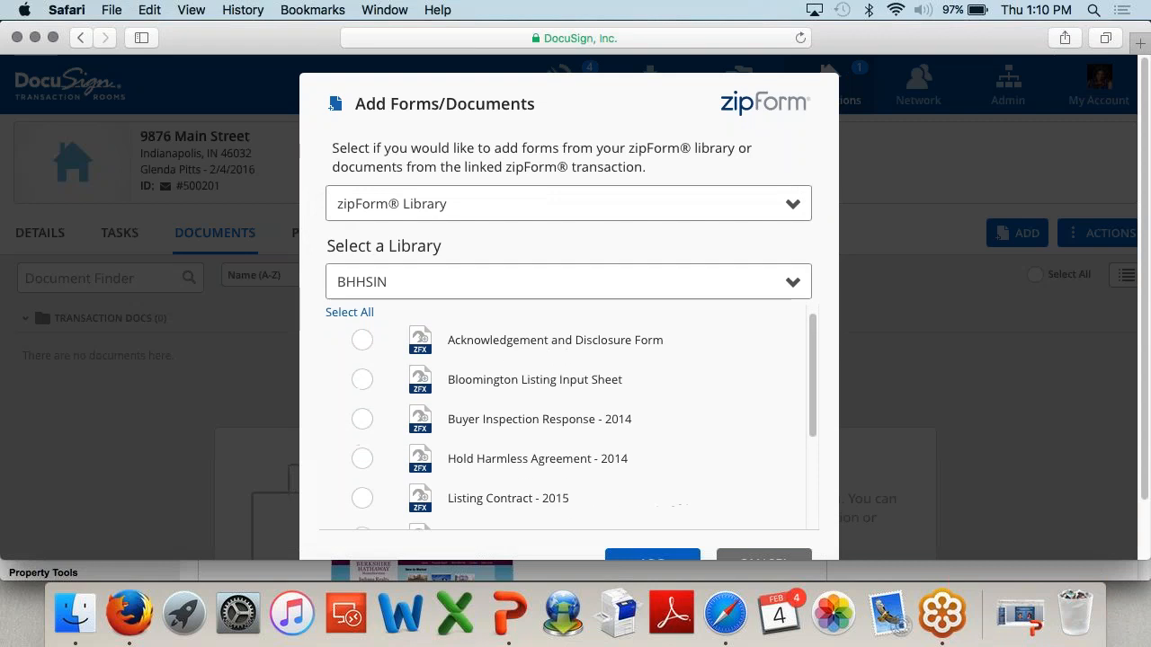
click(775, 278)
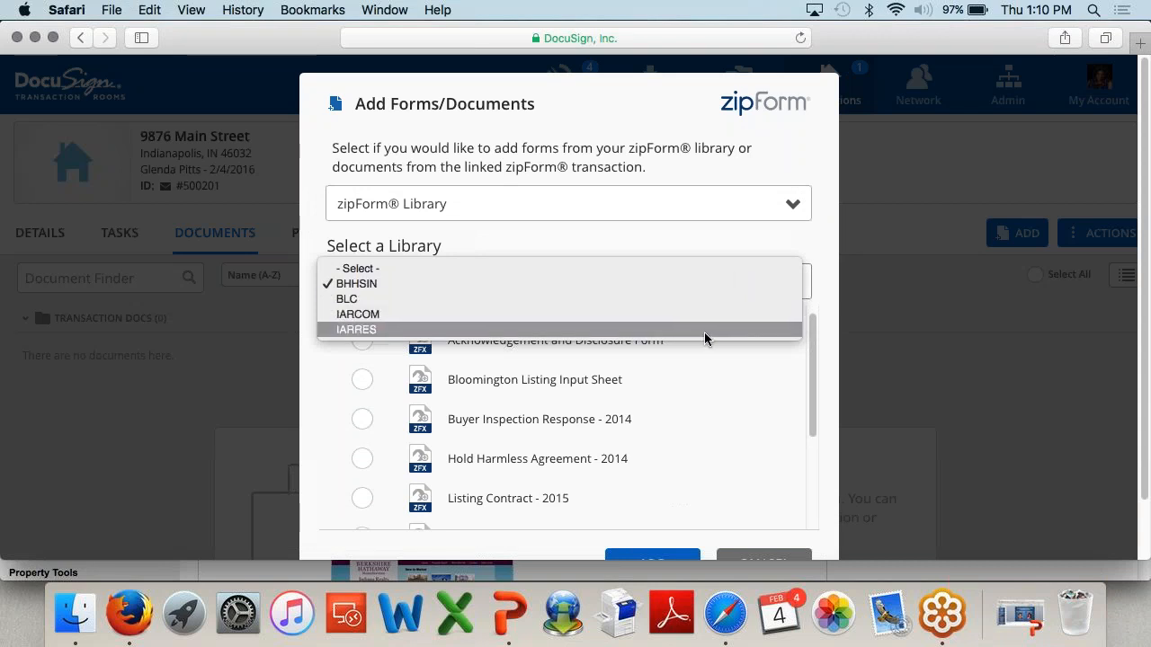
click(701, 283)
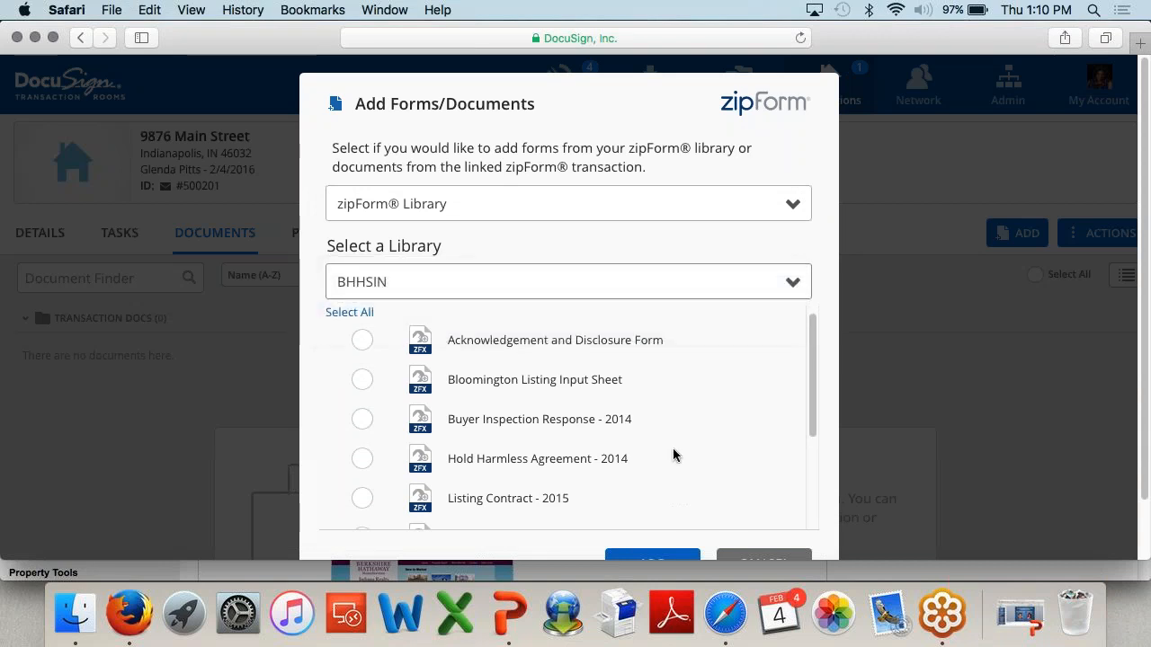
Step: Check Listing Contract - 2015 and add it to the room
scroll(727, 450, down, 2)
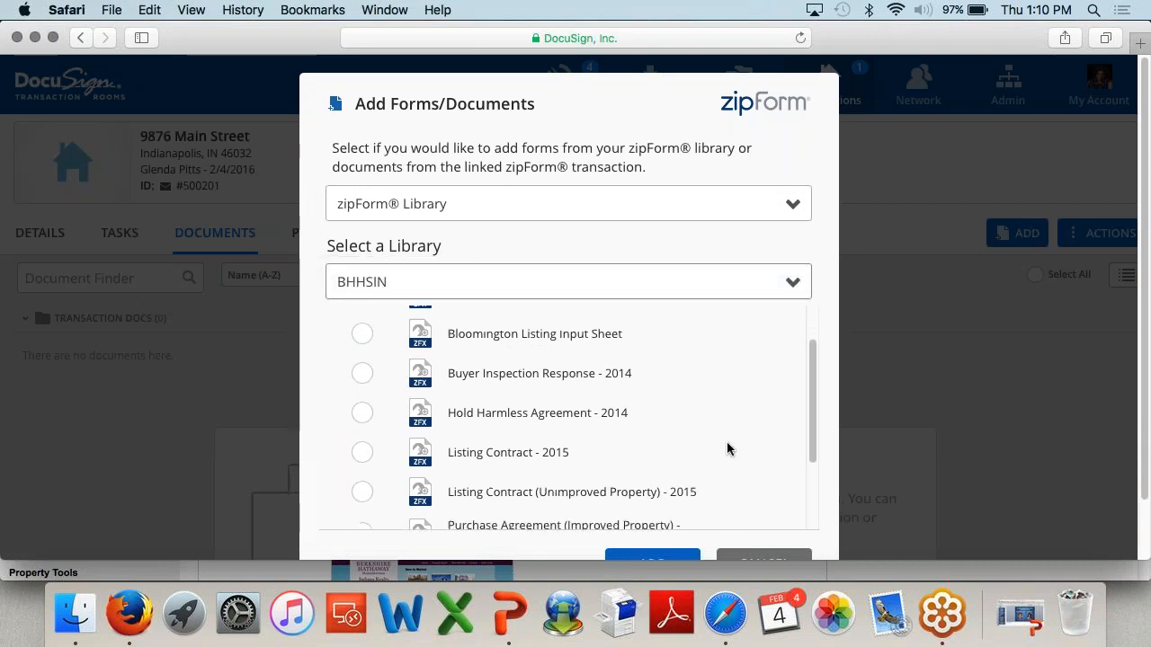
click(362, 451)
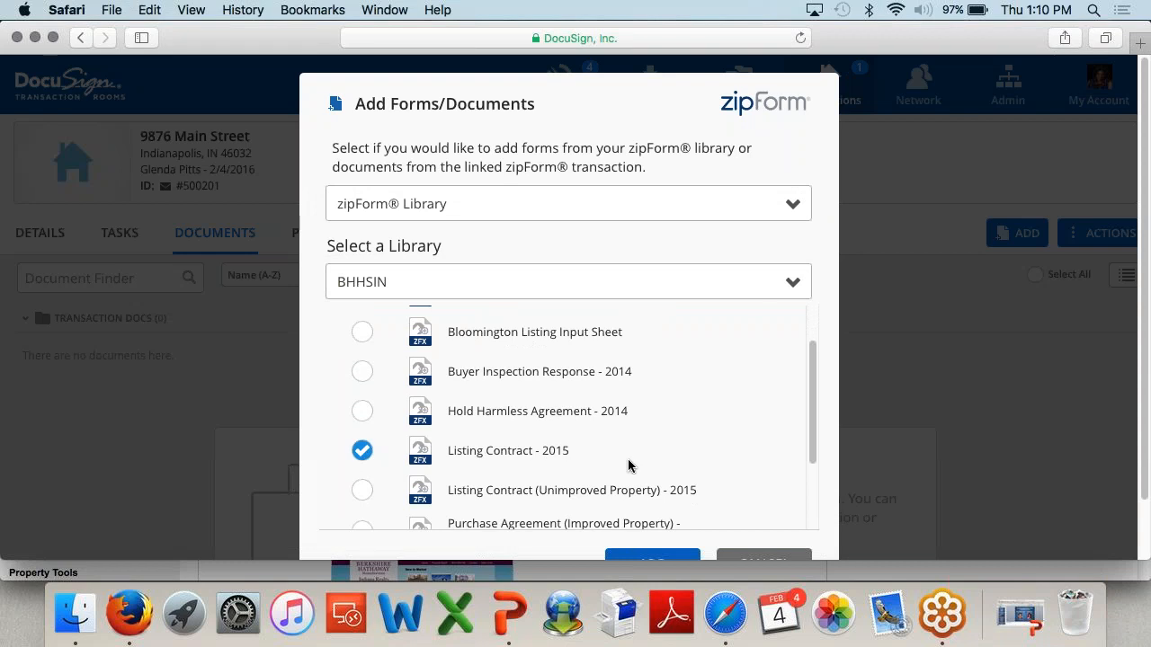
scroll(630, 462, down, 2)
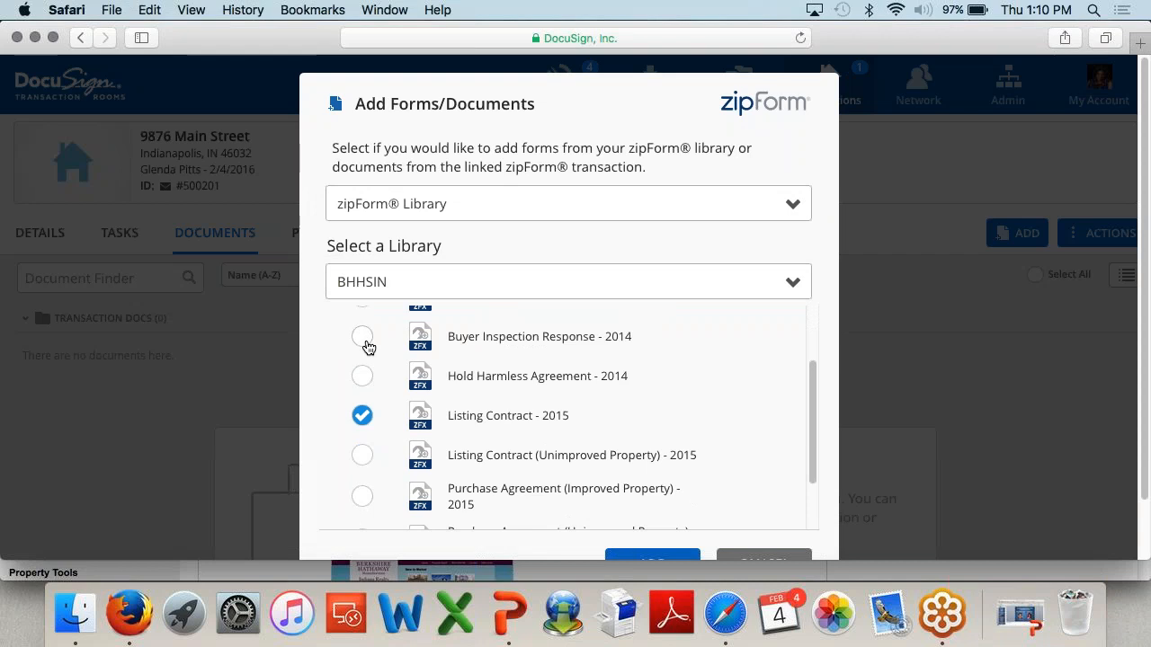
scroll(547, 411, down, 2)
scroll(566, 418, down, 1)
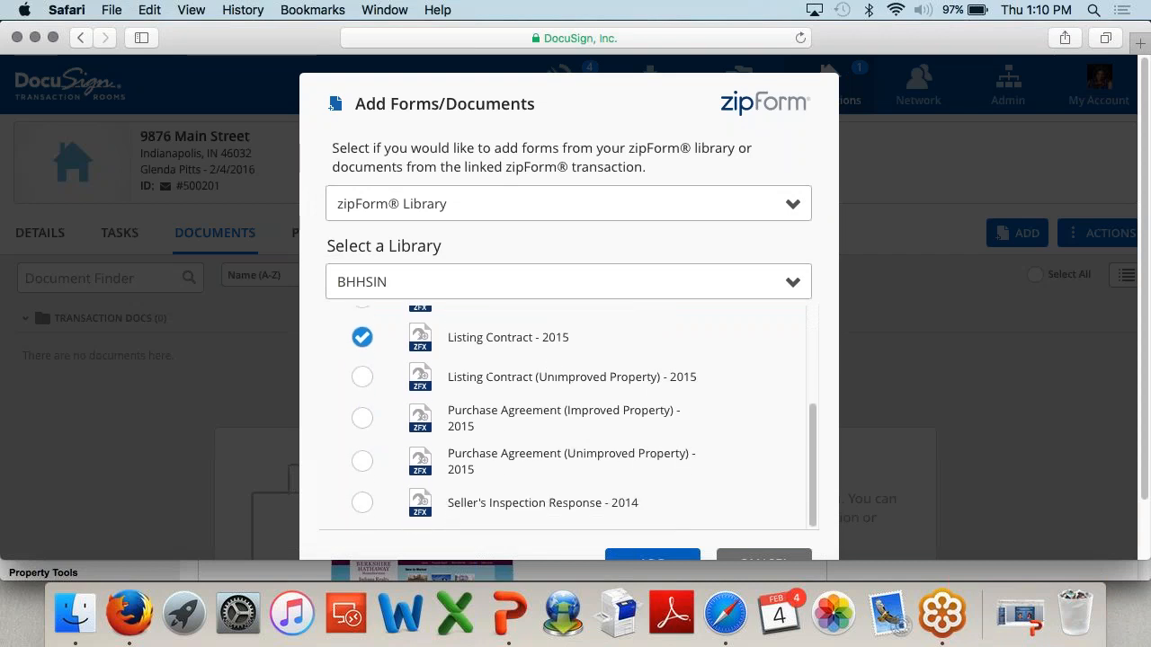
scroll(750, 390, down, 3)
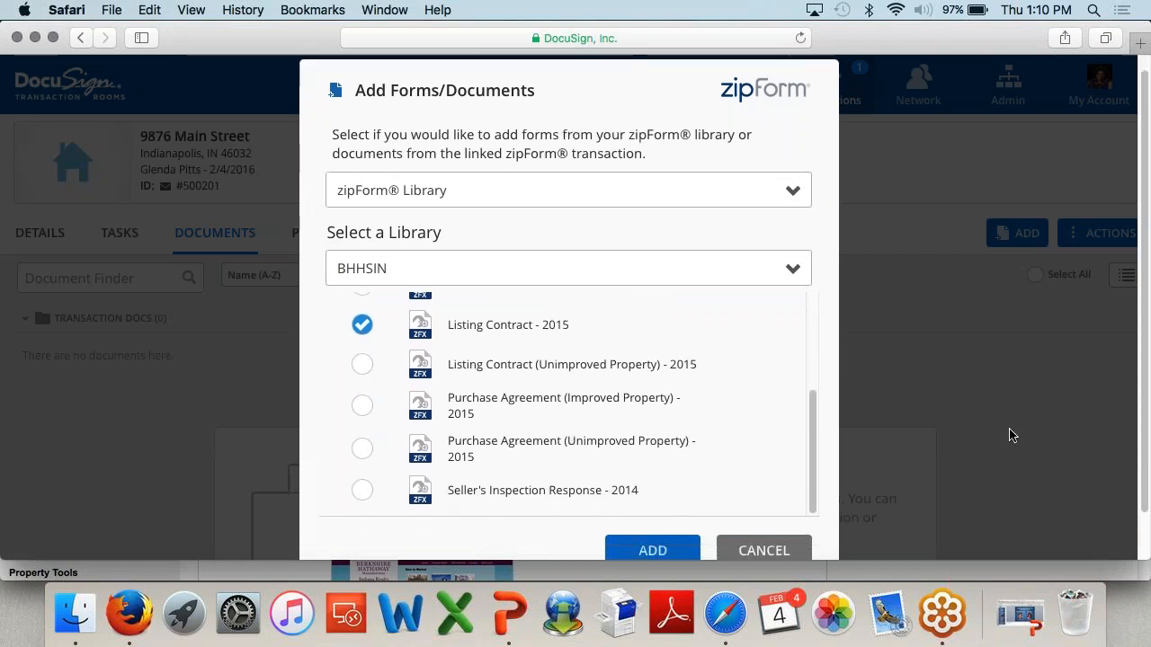
click(670, 508)
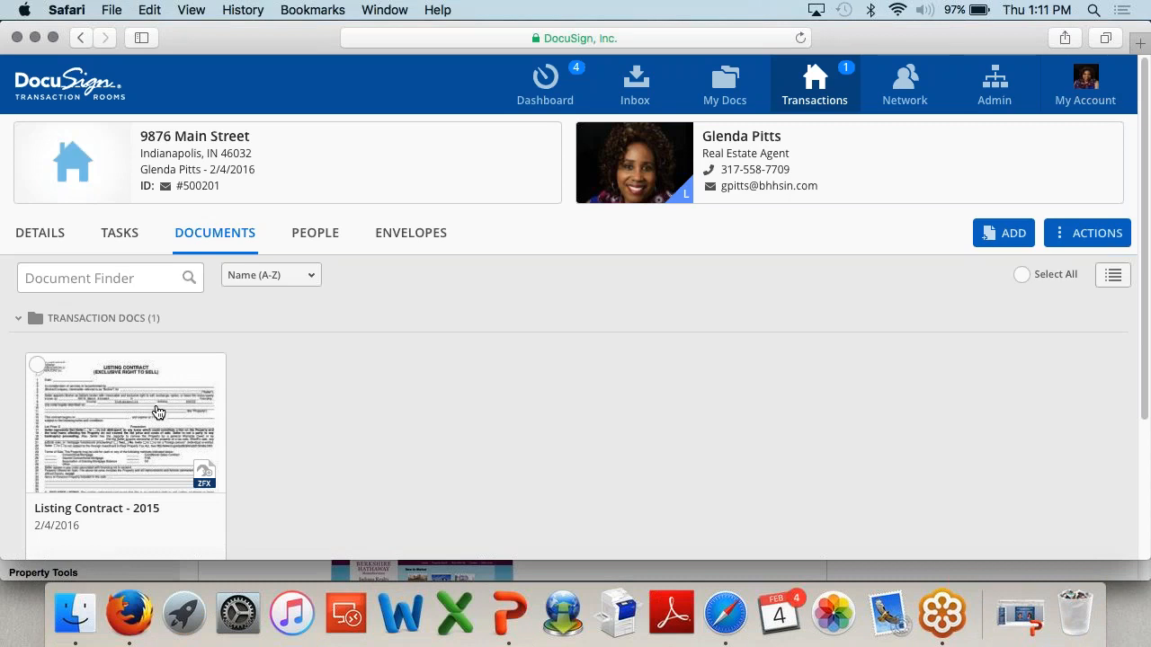
Step: Open Listing Contract - 2015 from the Transaction Docs folder
click(157, 412)
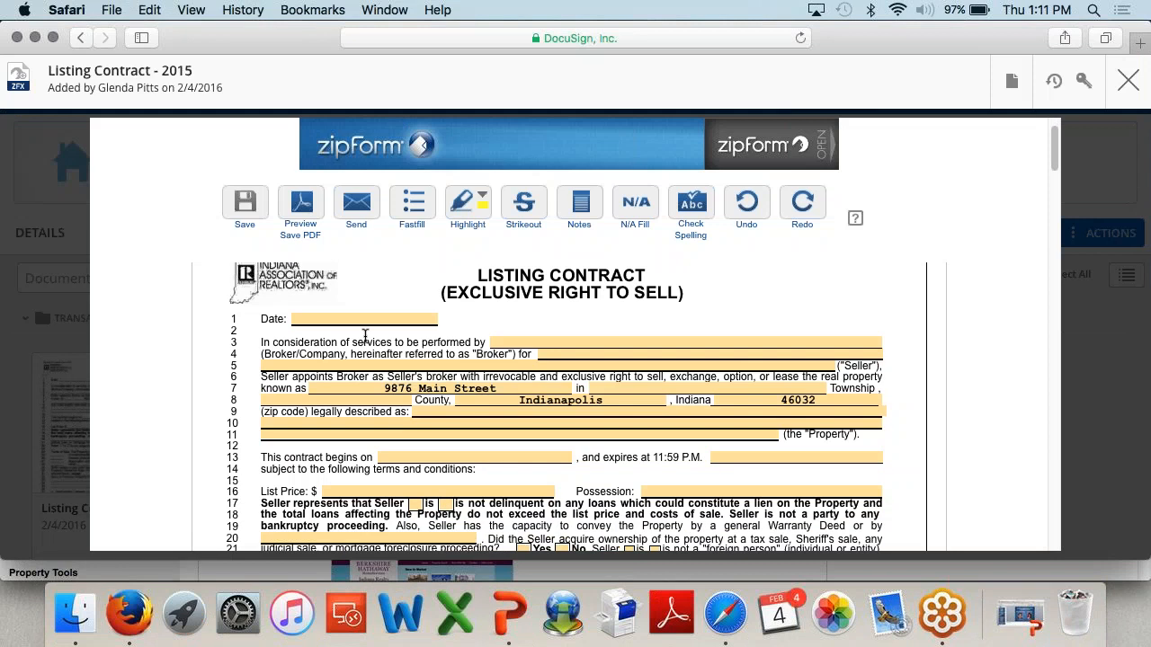
Step: Date the contract February 4, 2016 with a start date of February 6, 2016
click(363, 320)
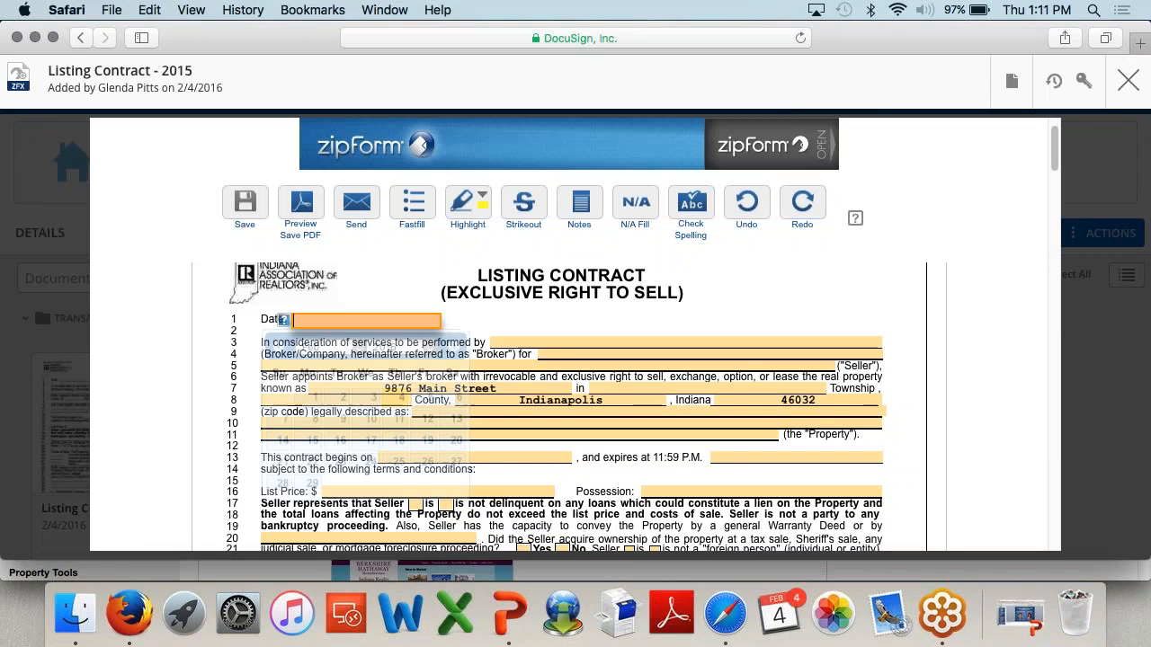
click(401, 397)
scroll(400, 397, down, 2)
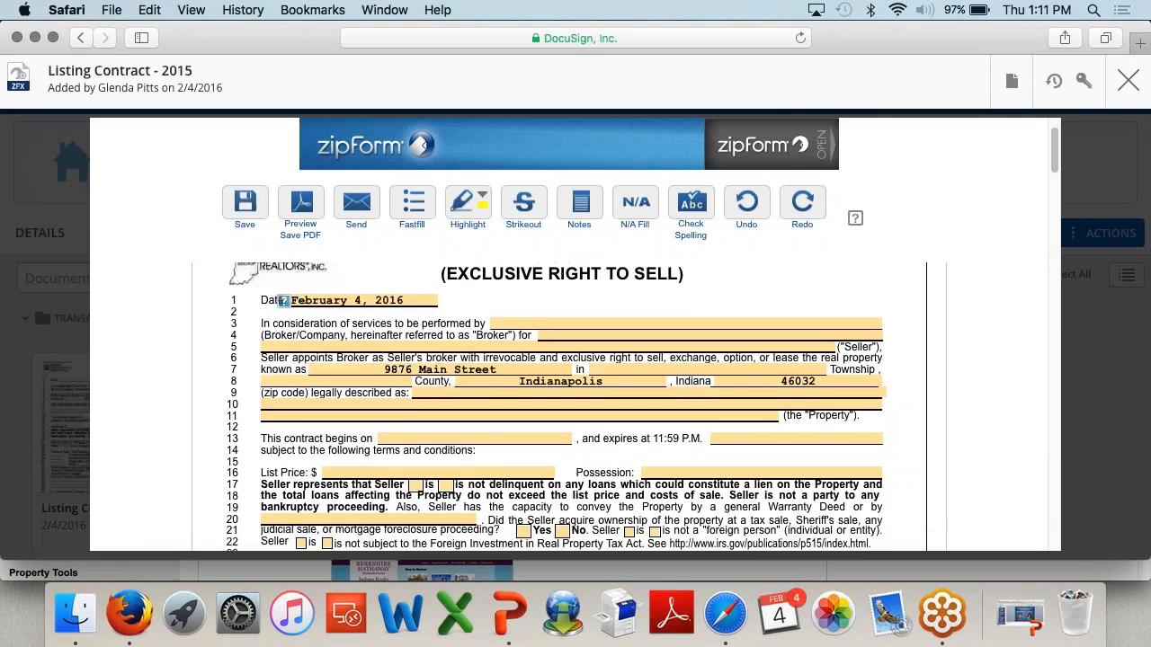
scroll(513, 391, down, 1)
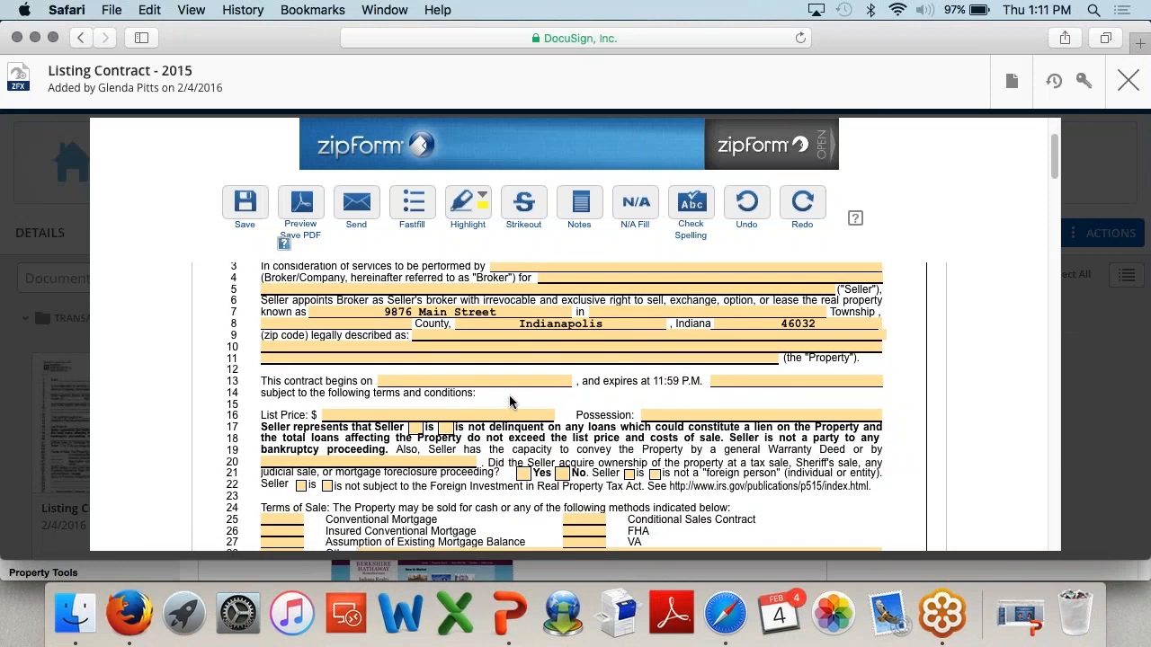
click(514, 386)
click(561, 467)
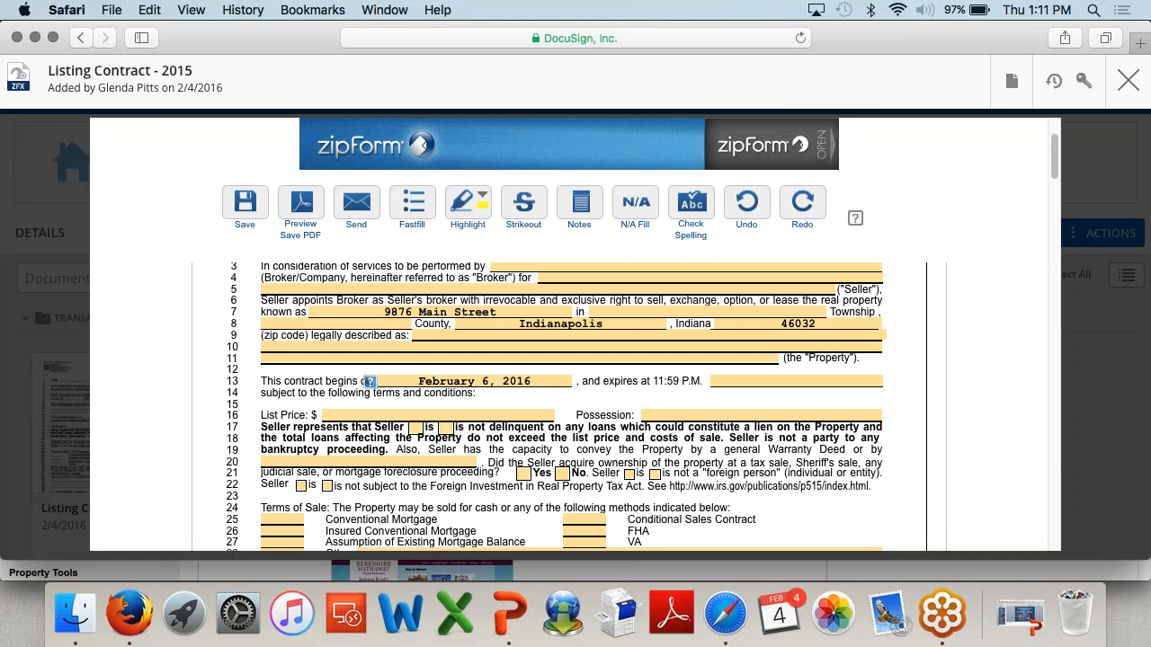
Step: Save the contract and close the form, confirming to leave
scroll(575, 404, down, 10)
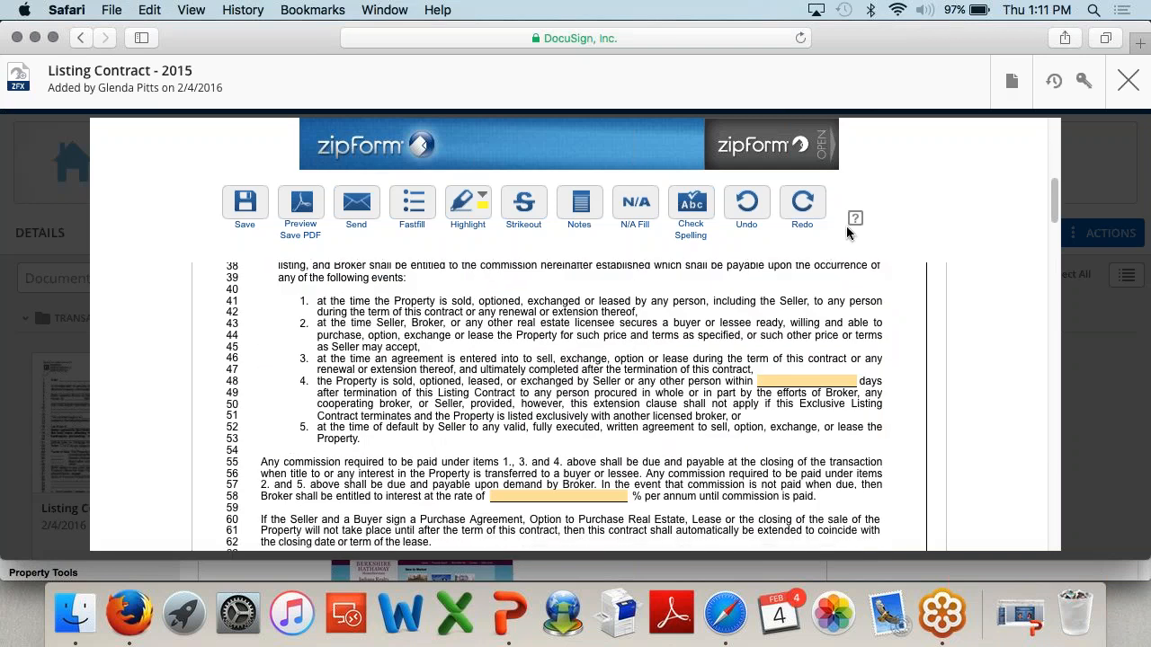
click(256, 211)
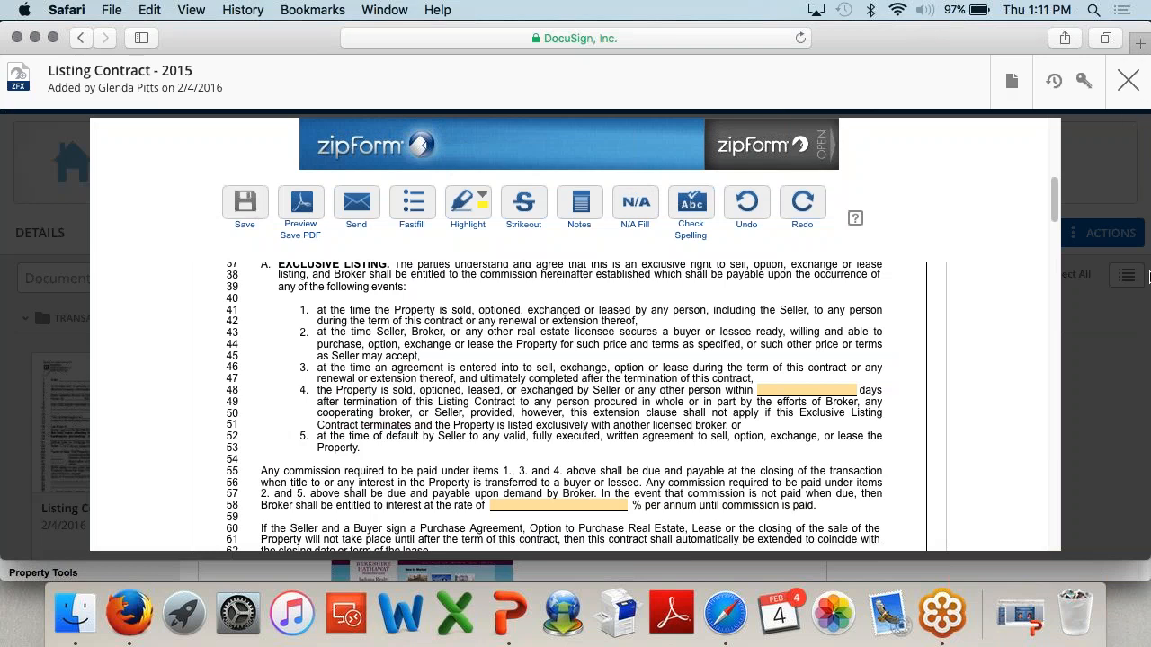
click(1126, 83)
click(788, 187)
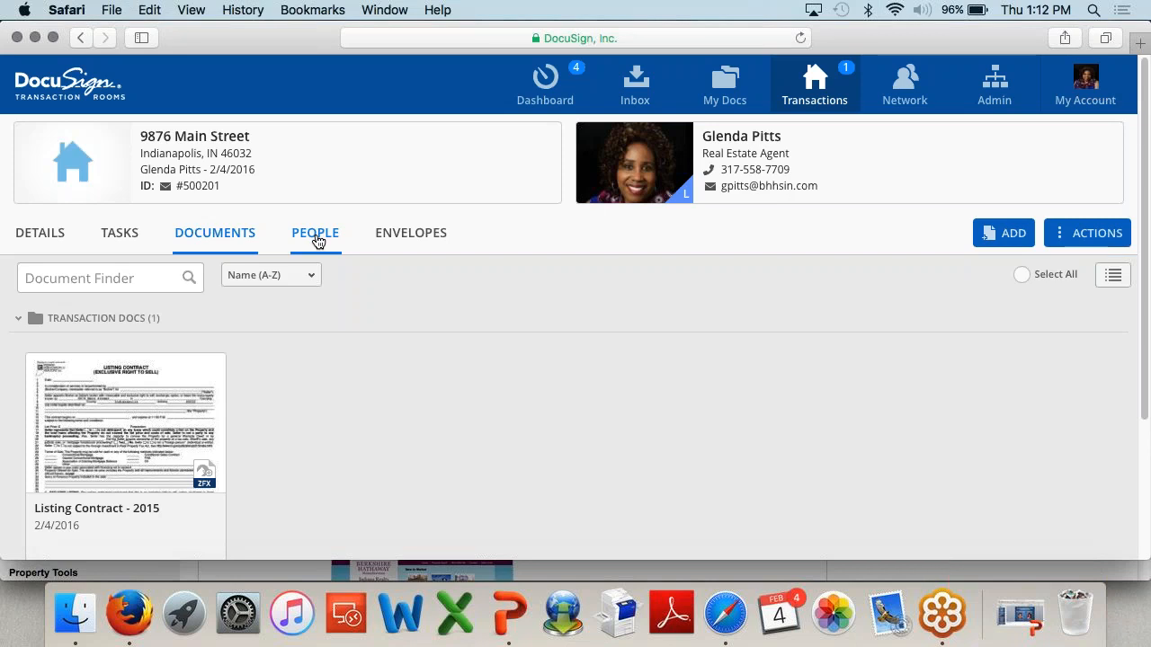
click(318, 238)
scroll(525, 390, down, 1)
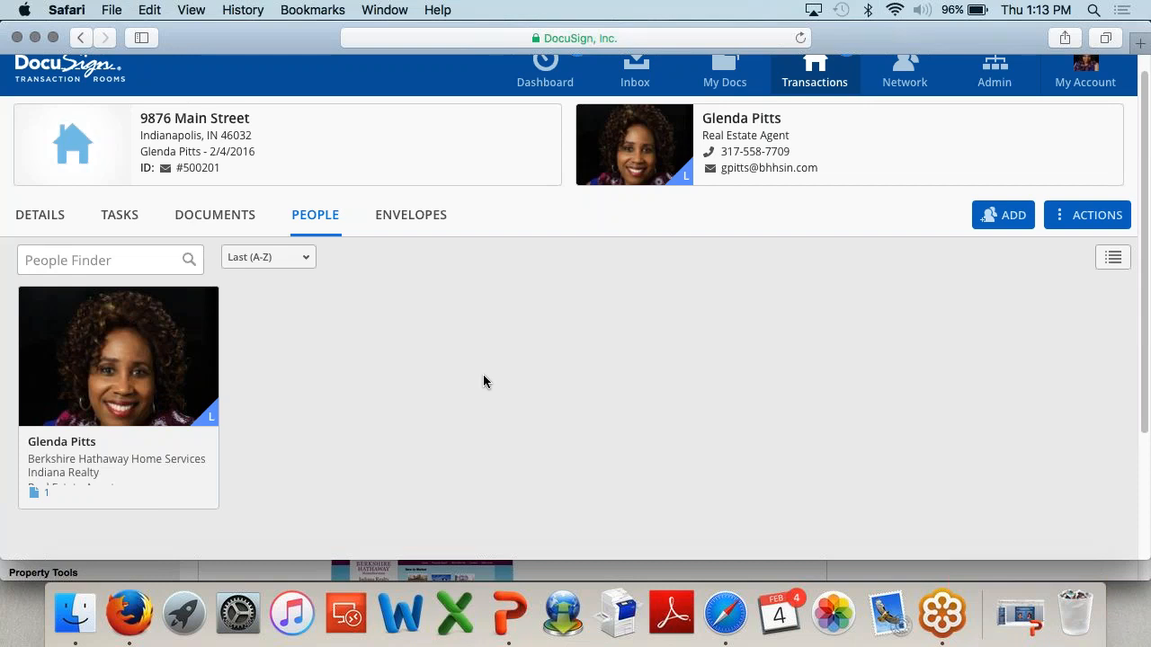
click(1002, 215)
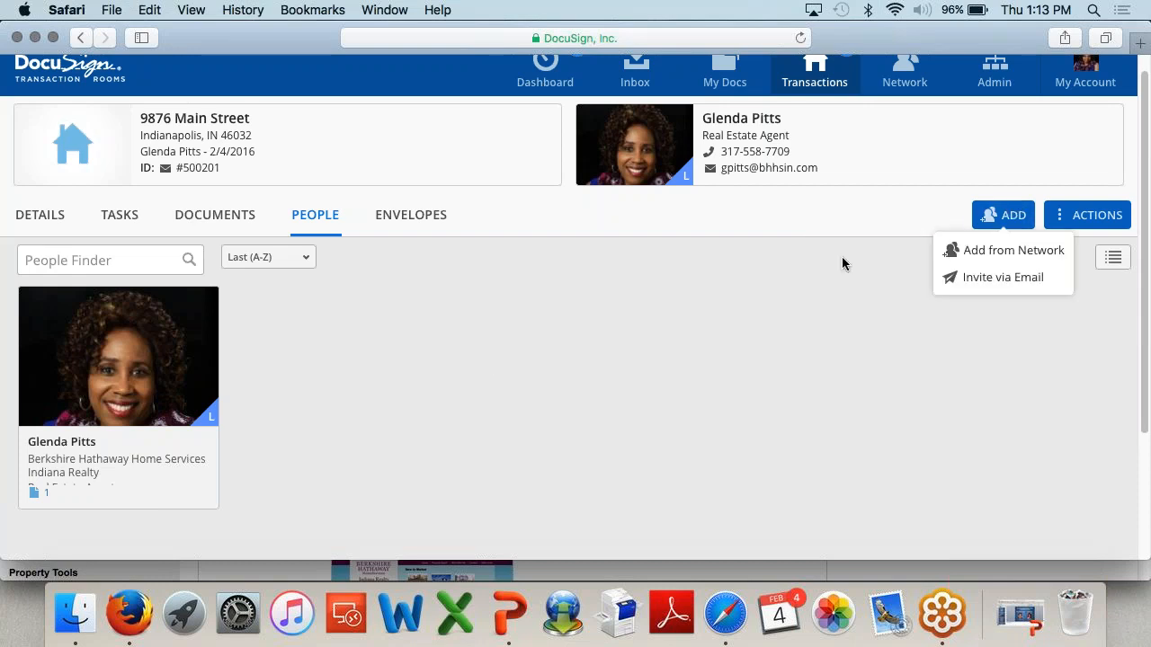
Step: Start an email invitation and enter the seller's first name, last name and confirmed e-mail address
click(989, 277)
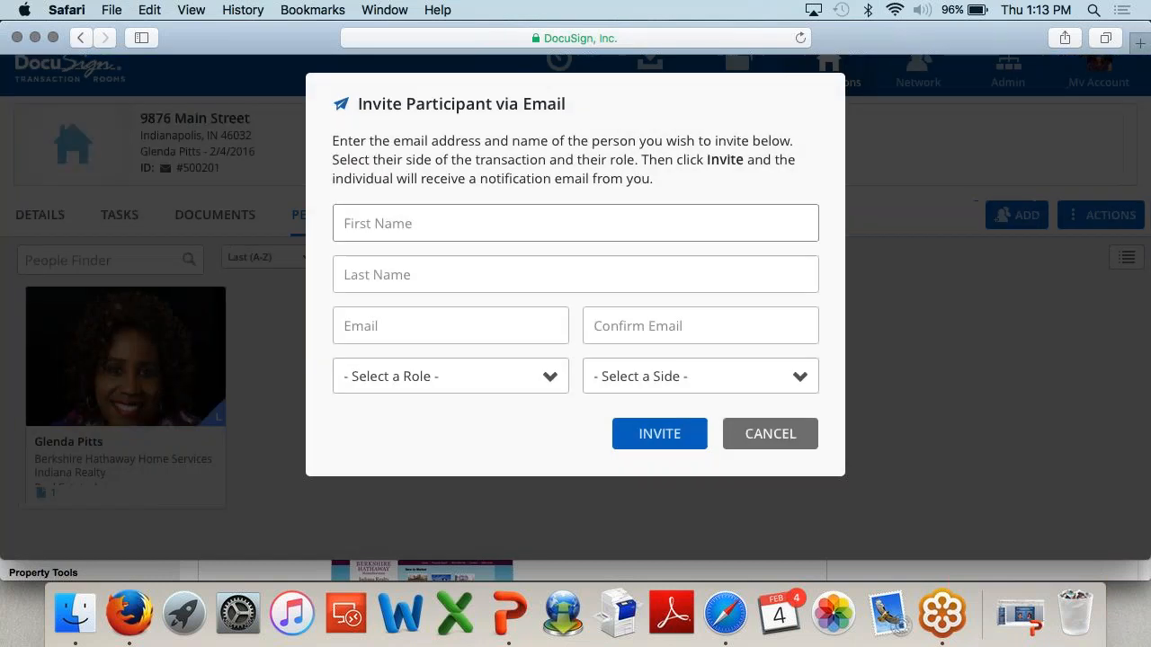
key(Tab)
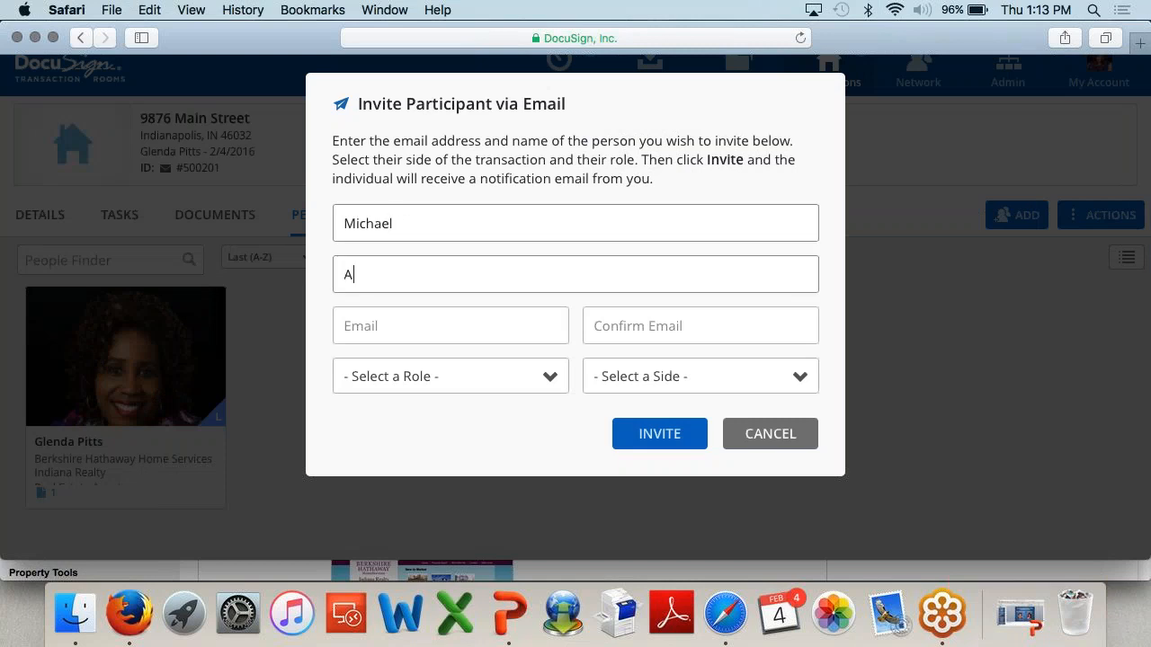
key(Tab)
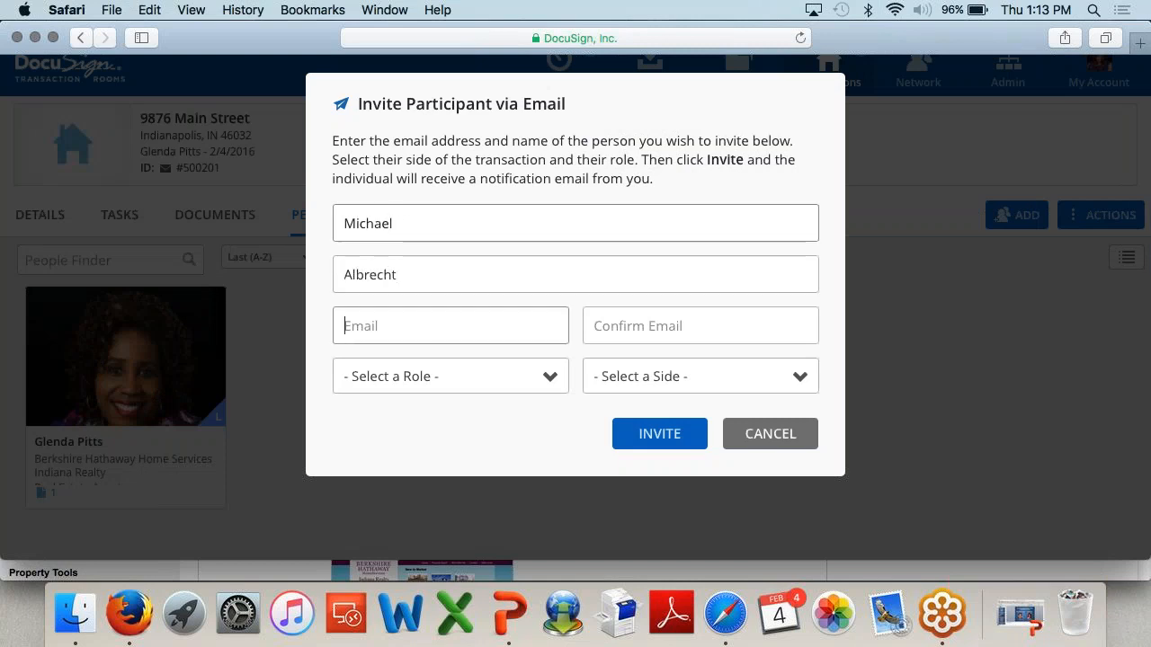
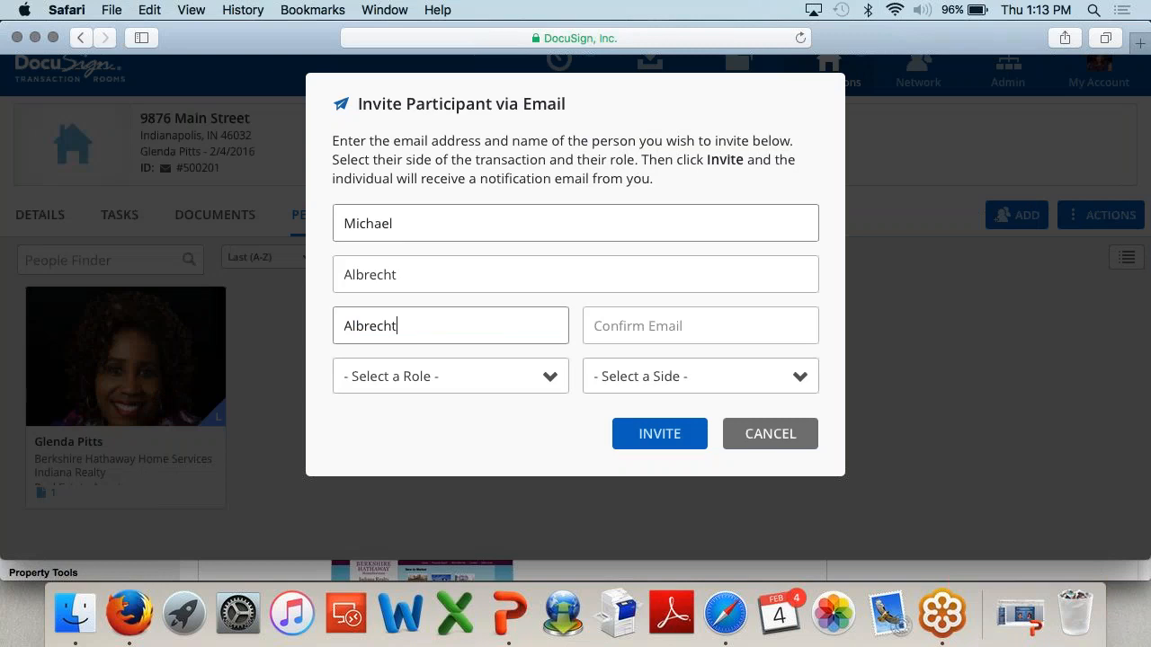
key(Tab)
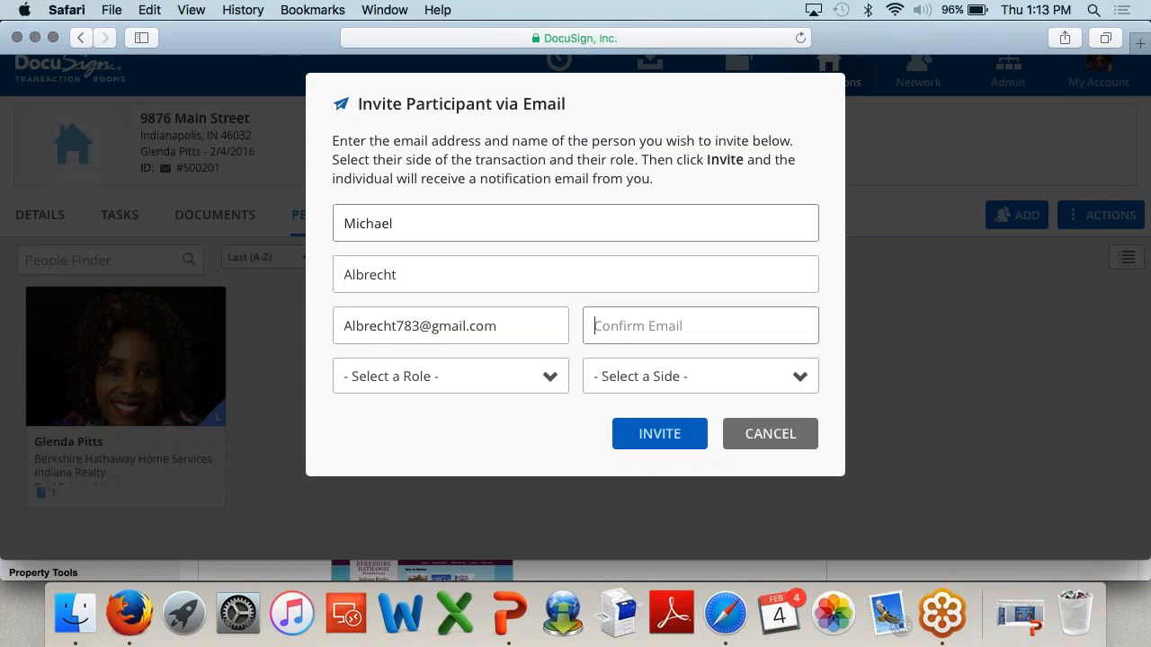
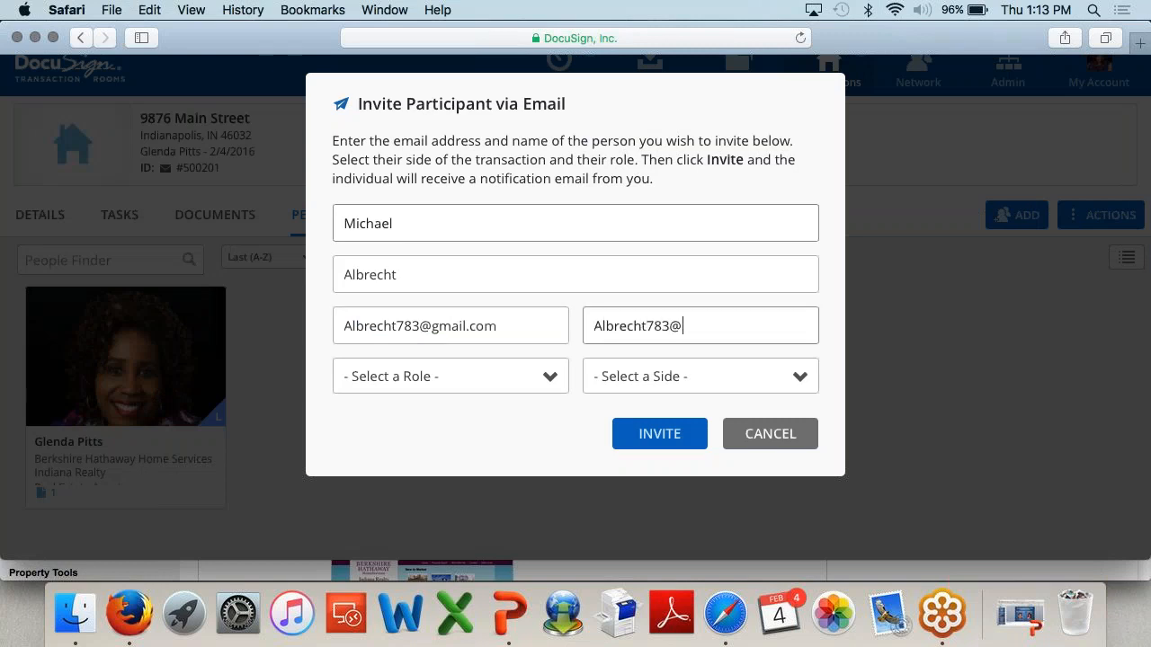
text(l)
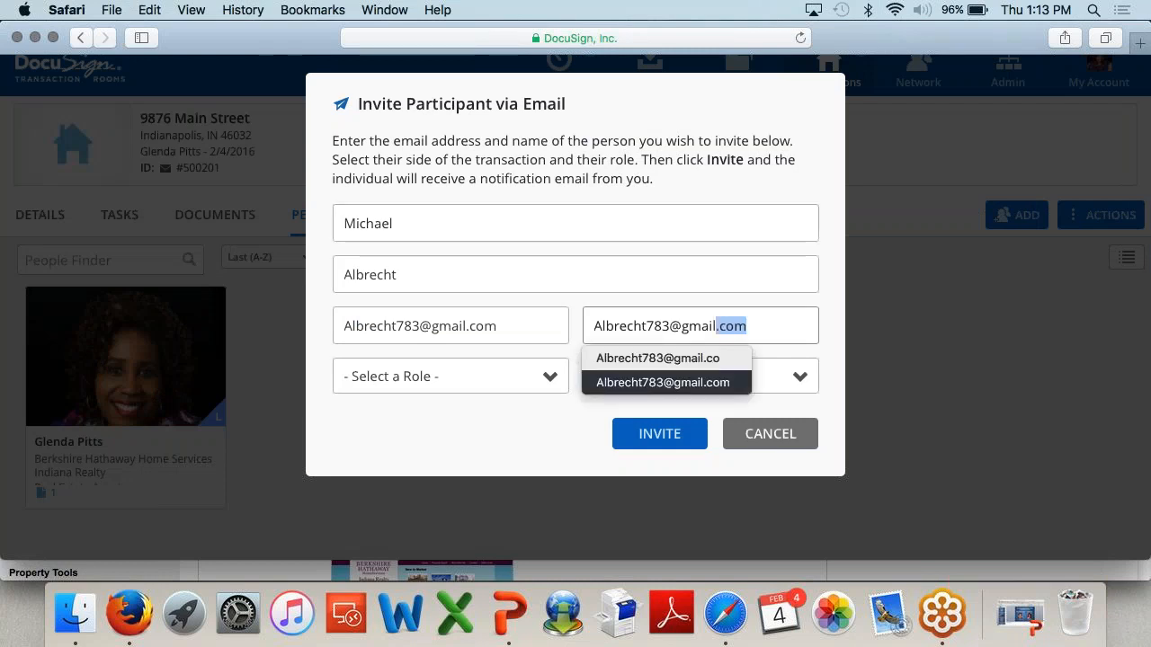
key(Return)
Step: Give the seller the Seller role on the List Side and send the invitation
click(437, 381)
scroll(427, 483, down, 5)
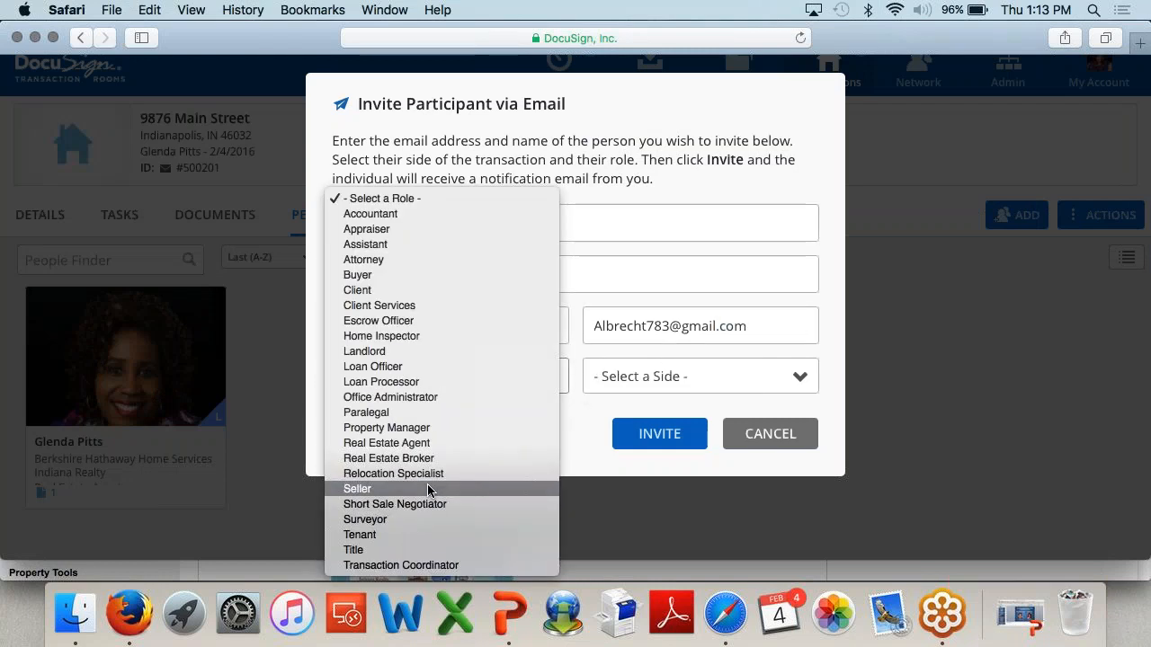
click(413, 493)
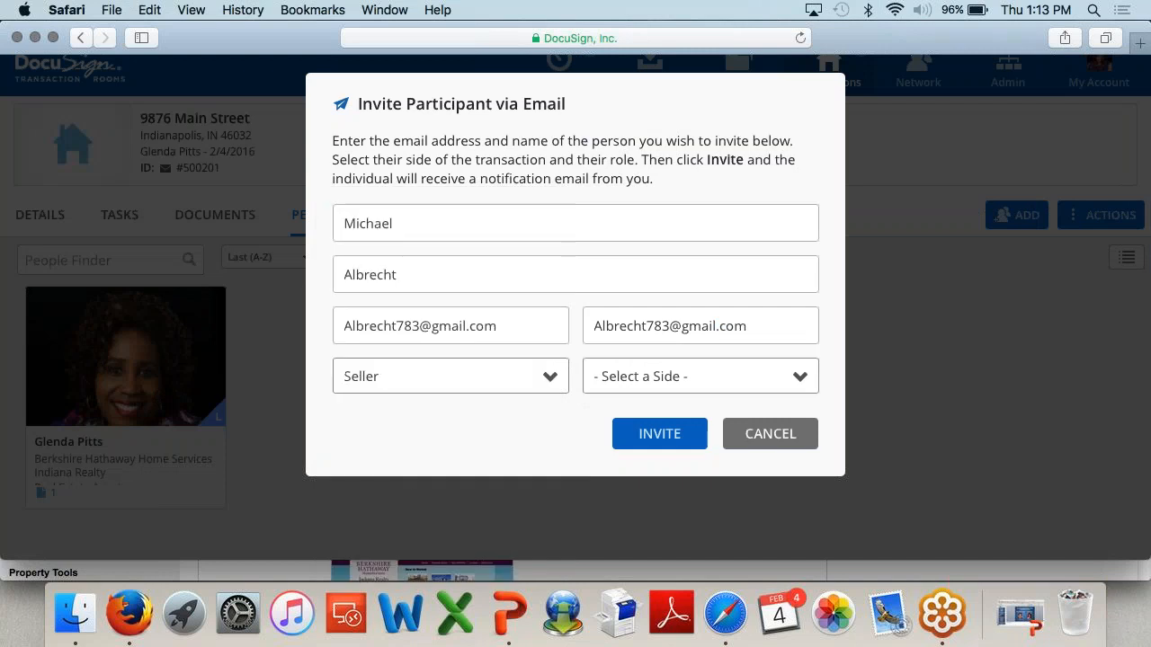
click(688, 382)
click(689, 398)
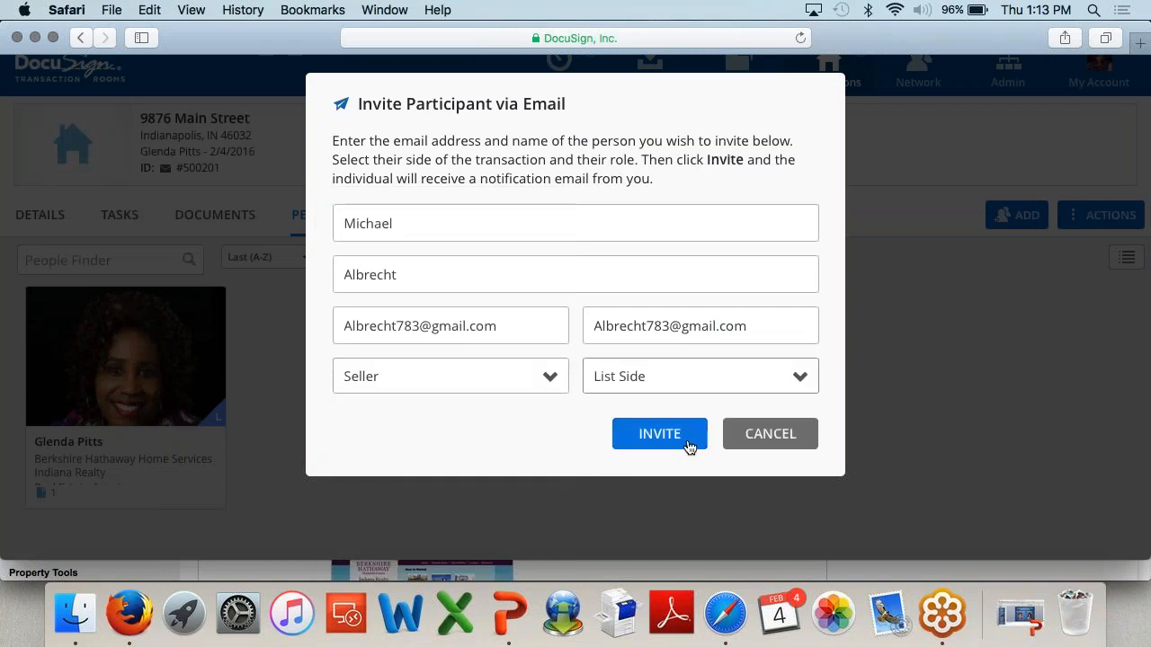
click(693, 445)
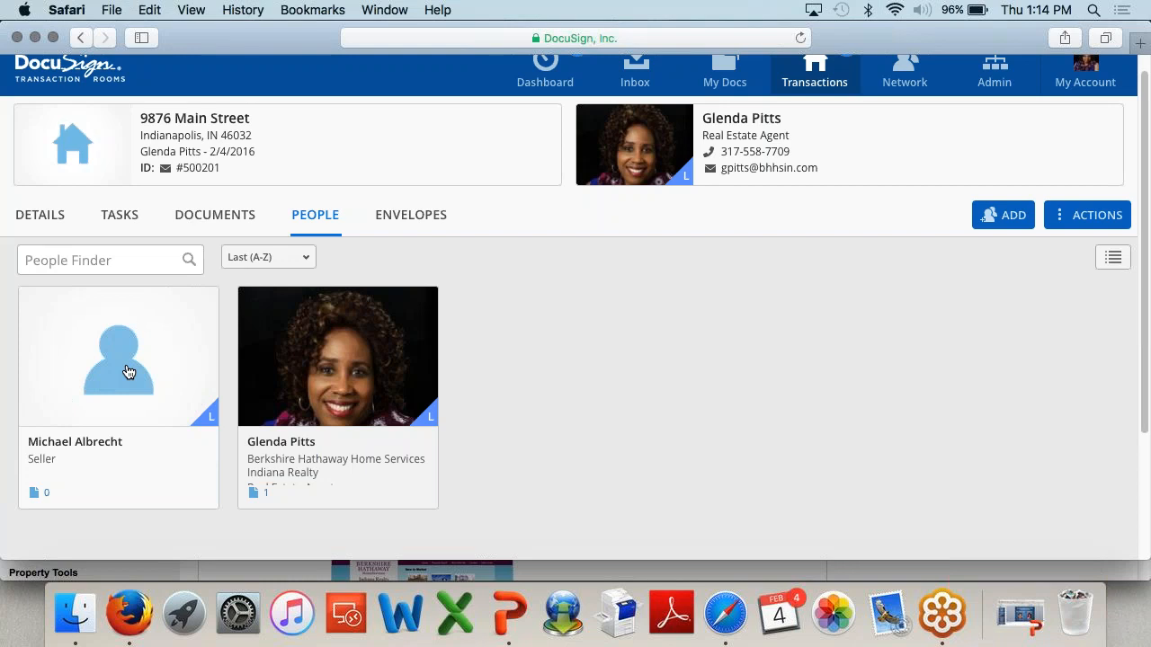
Step: Open the new Seller's participant card to view their contact details
click(128, 372)
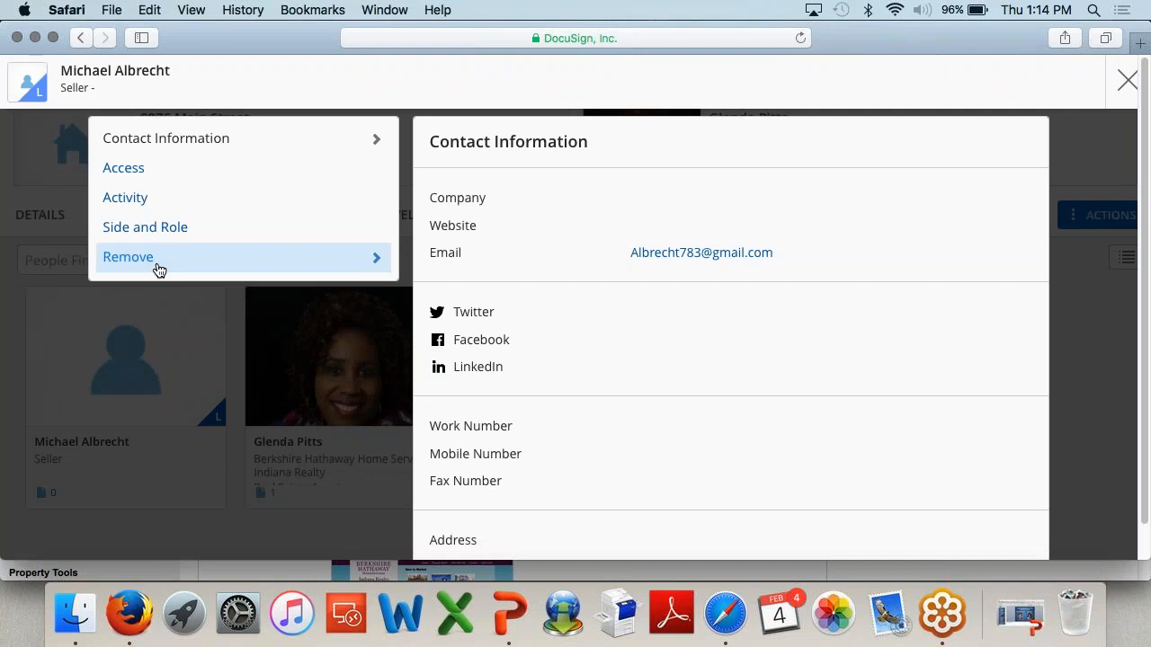
click(155, 266)
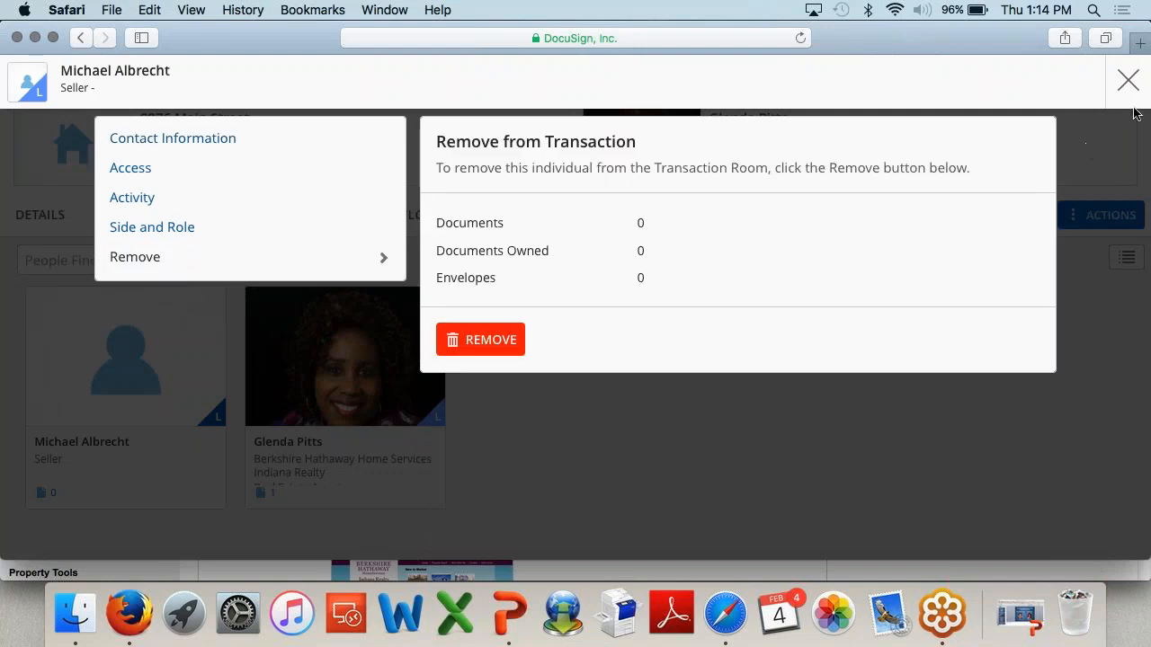
click(1128, 81)
click(1004, 219)
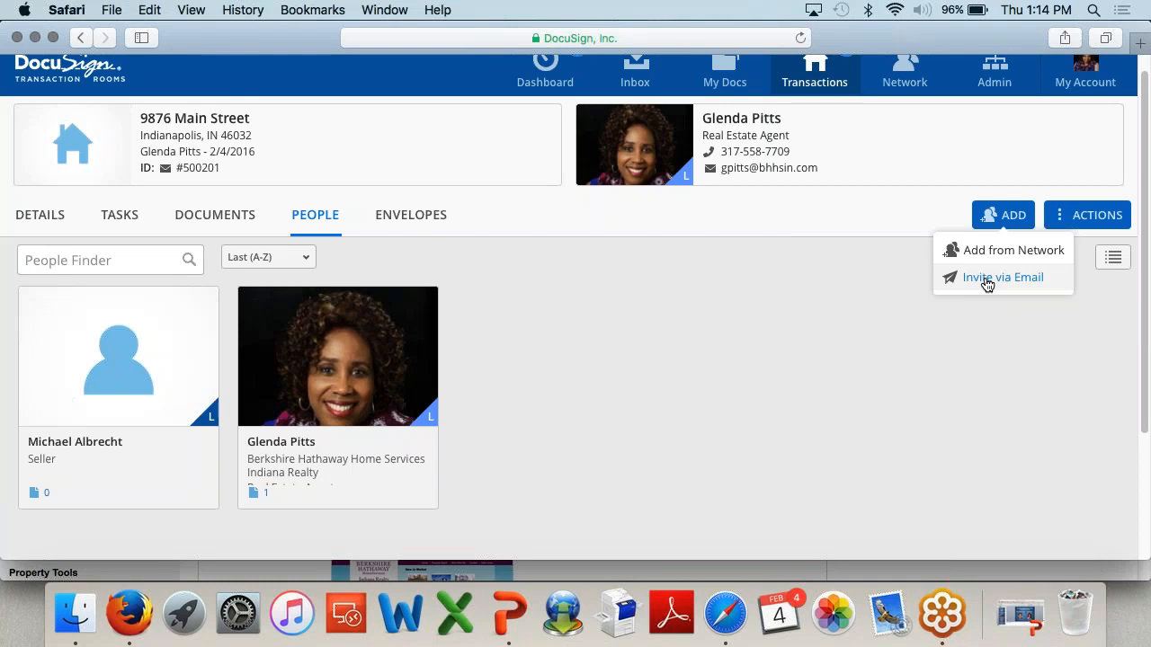
click(179, 408)
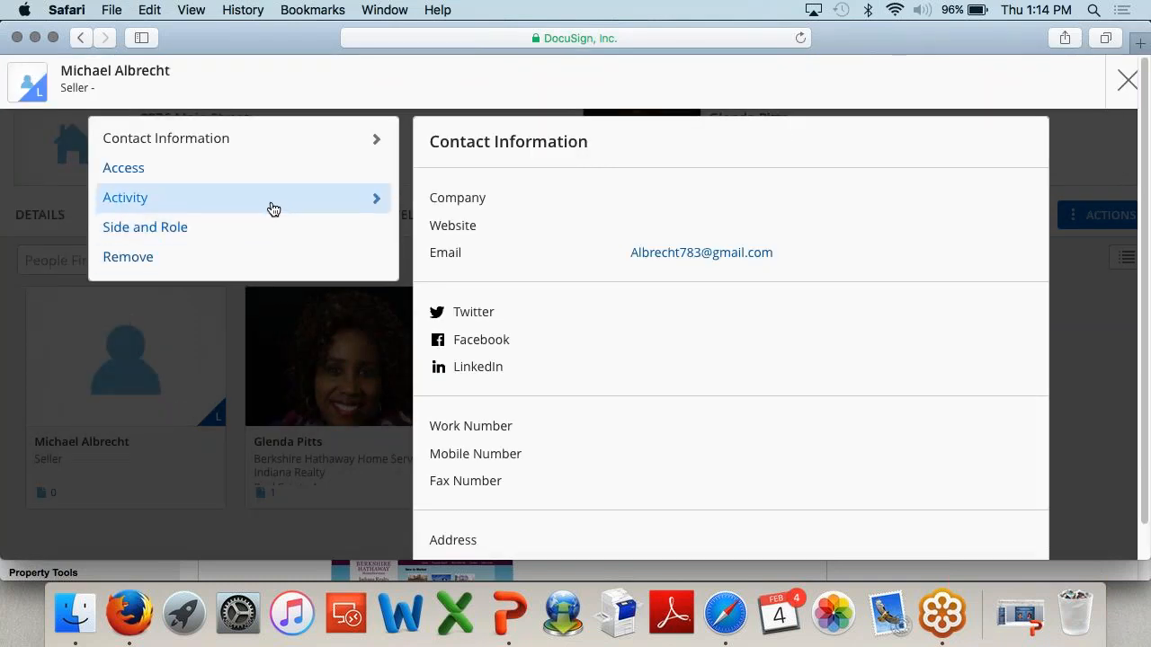
click(273, 209)
click(270, 228)
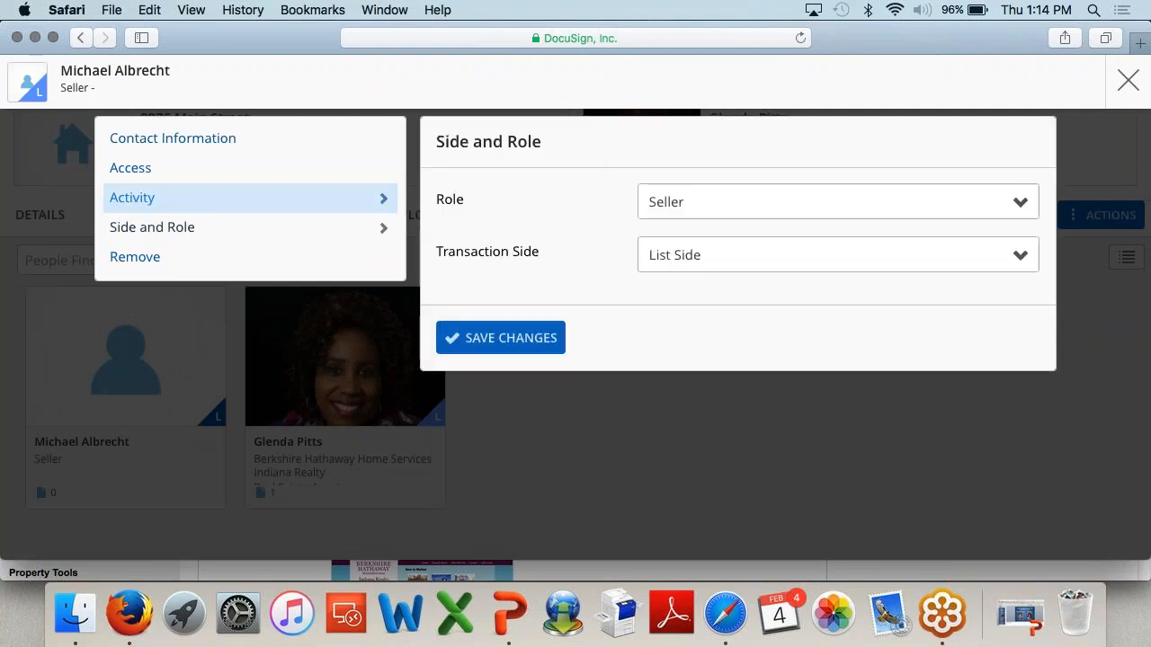
click(263, 176)
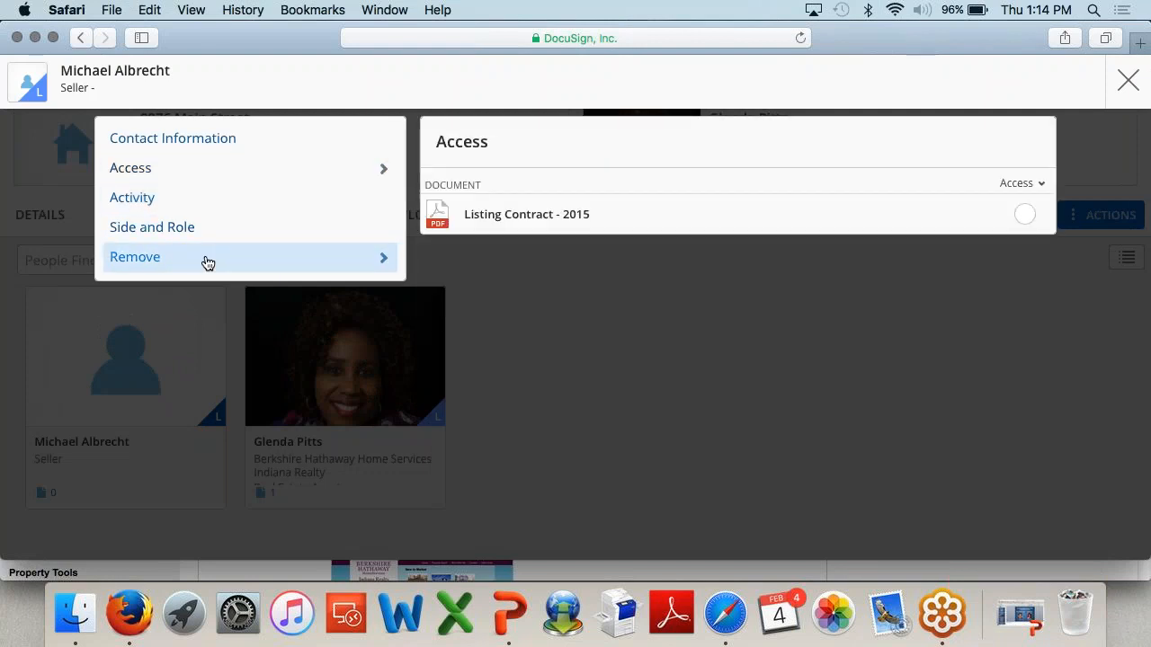
click(207, 260)
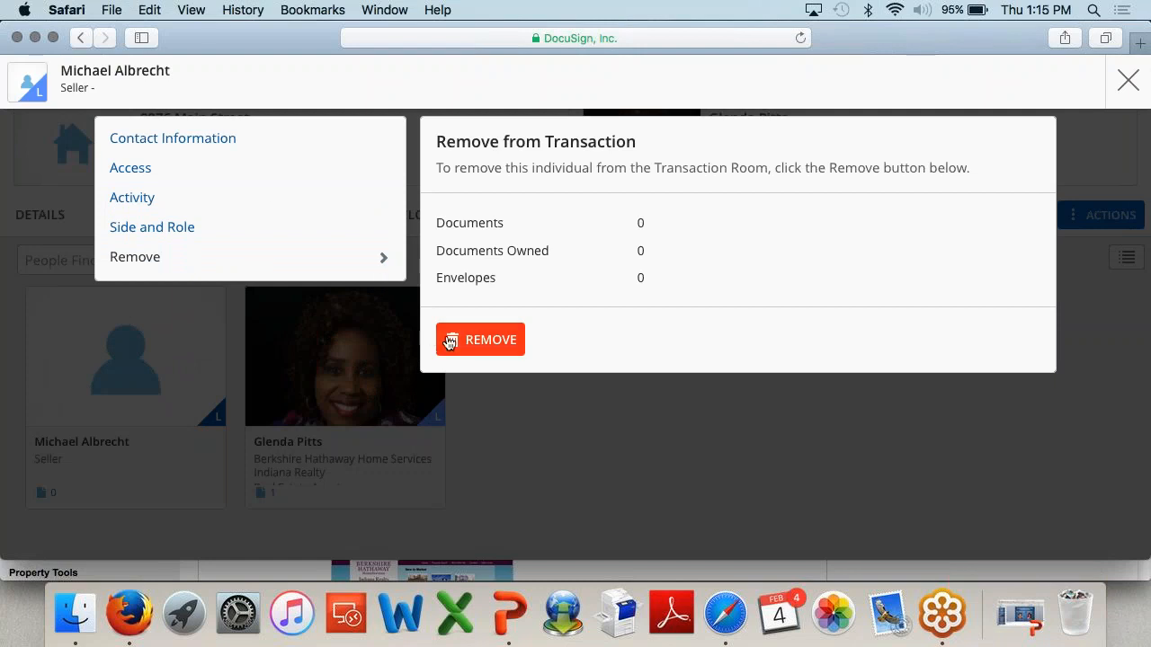
click(1126, 83)
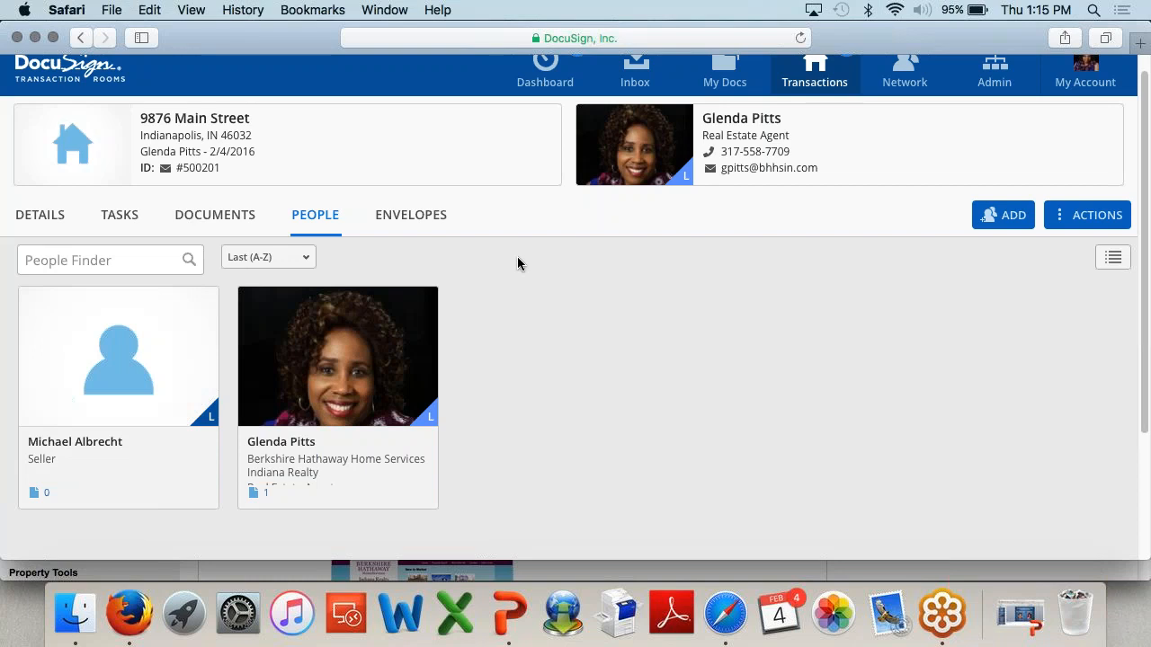
click(434, 228)
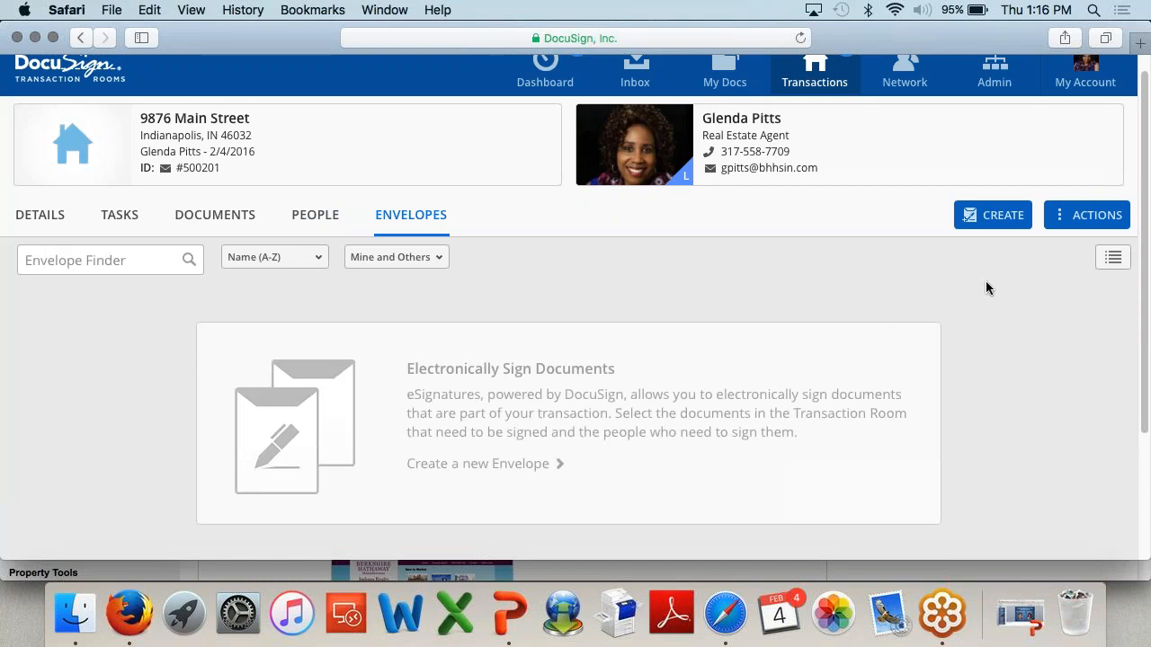
Step: Create an envelope named 'List Contract' with subject 'List Contract - Main Street'
click(1003, 216)
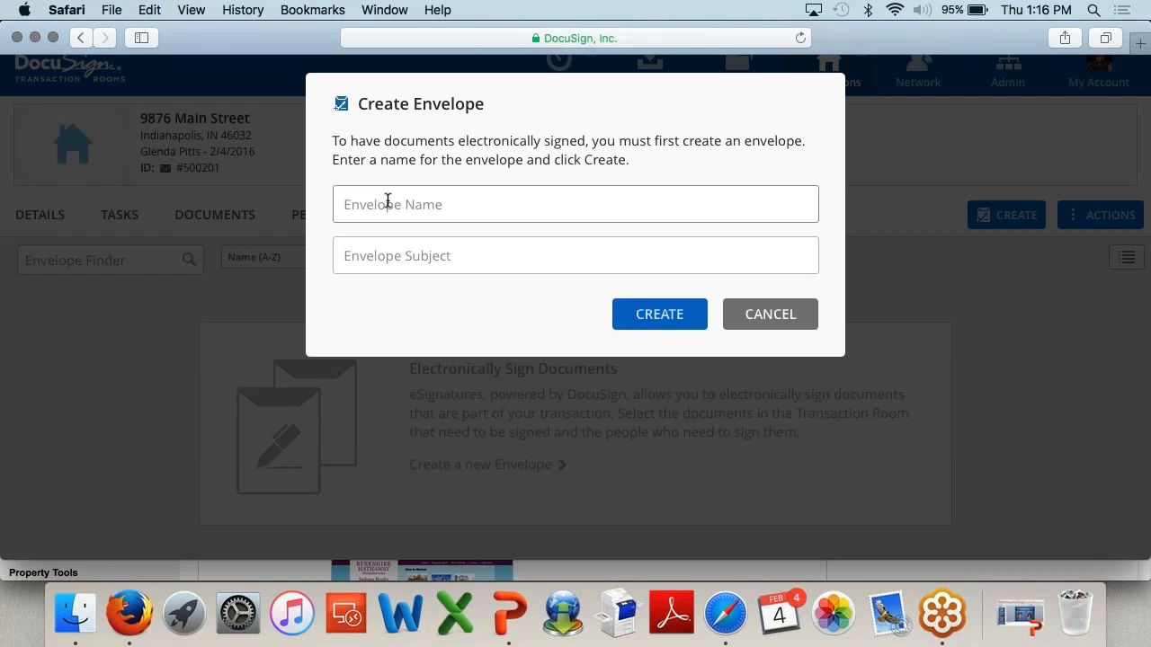
click(387, 201)
text(List Con)
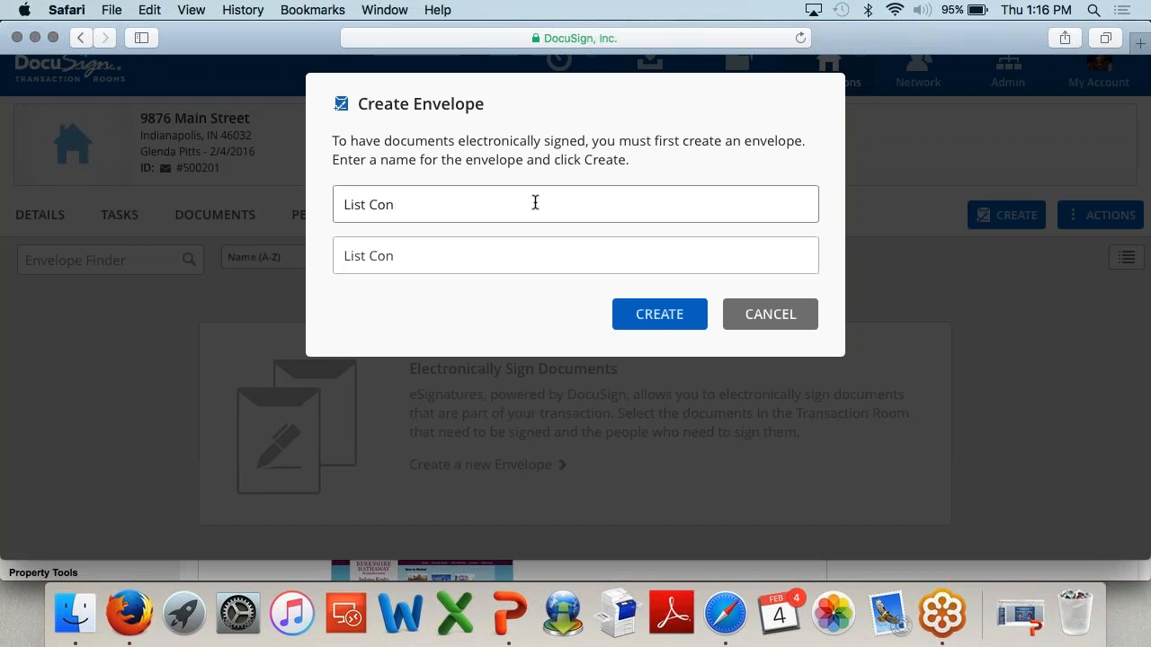
text(tract)
click(531, 256)
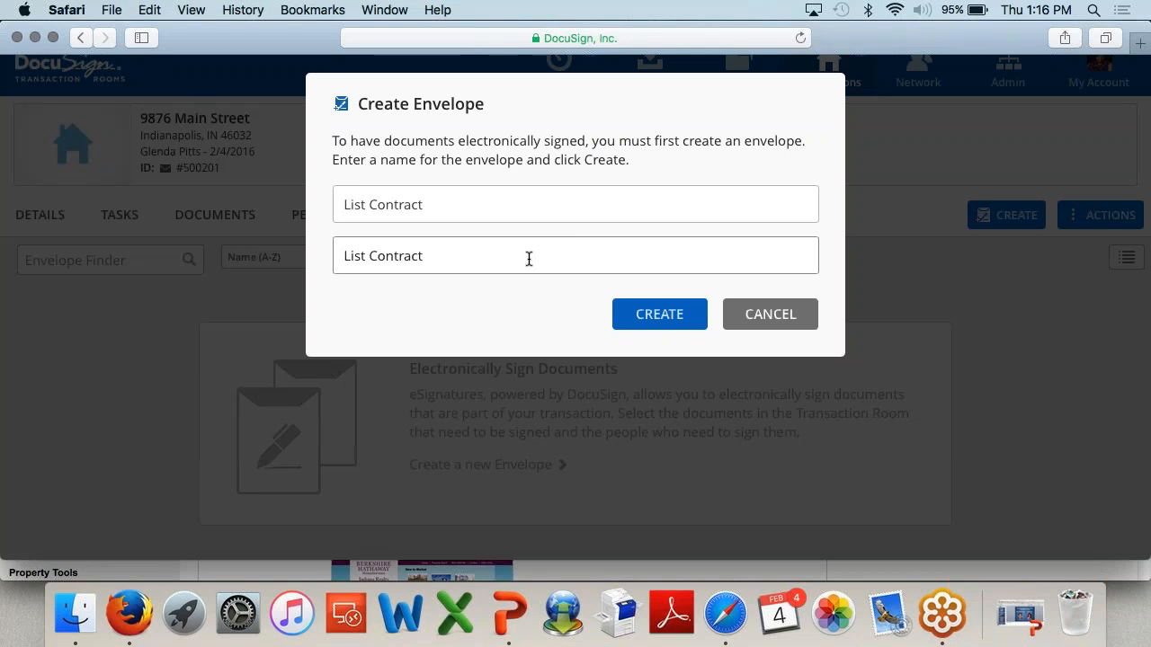
key(shift+Tab)
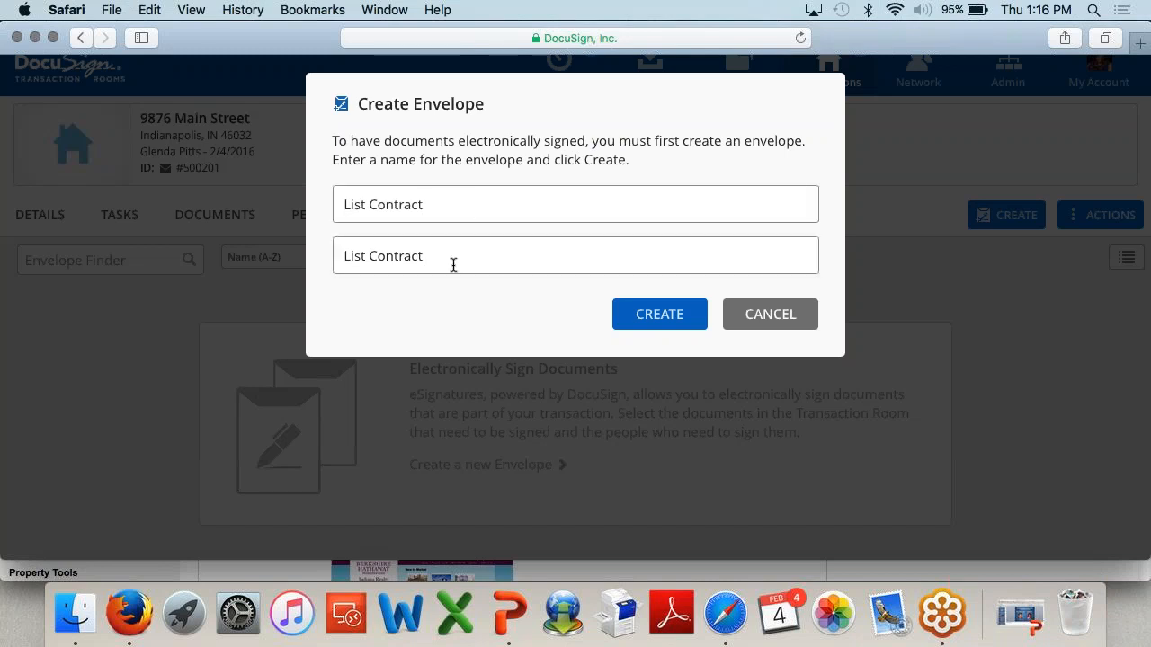
click(454, 260)
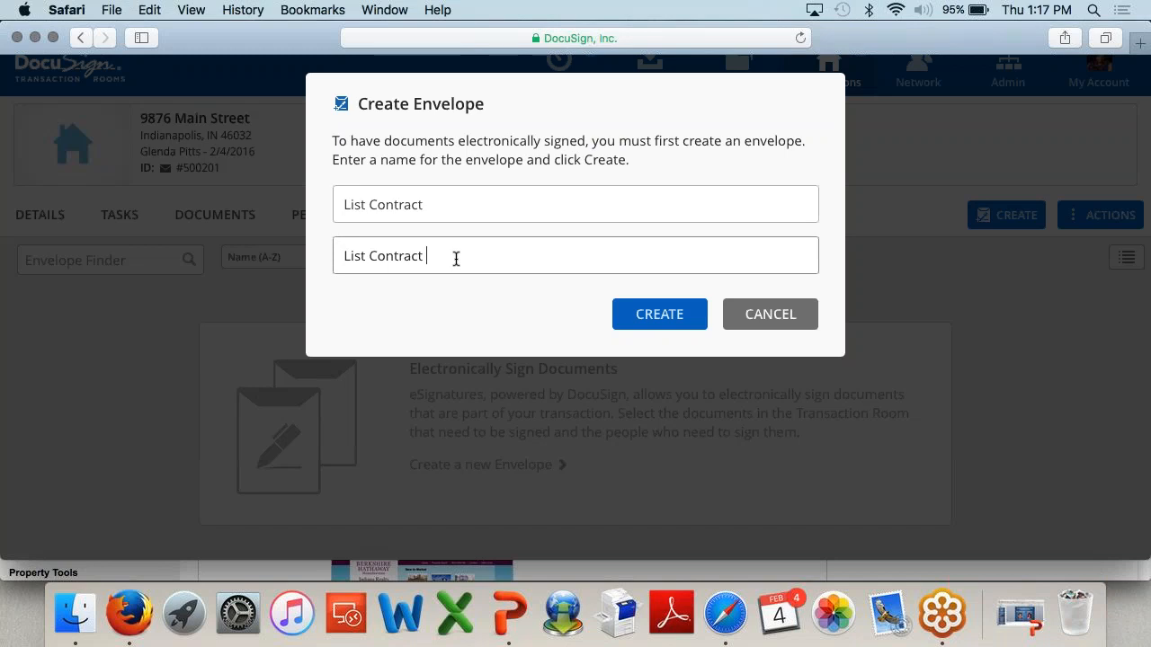
text(- Main Street)
click(643, 317)
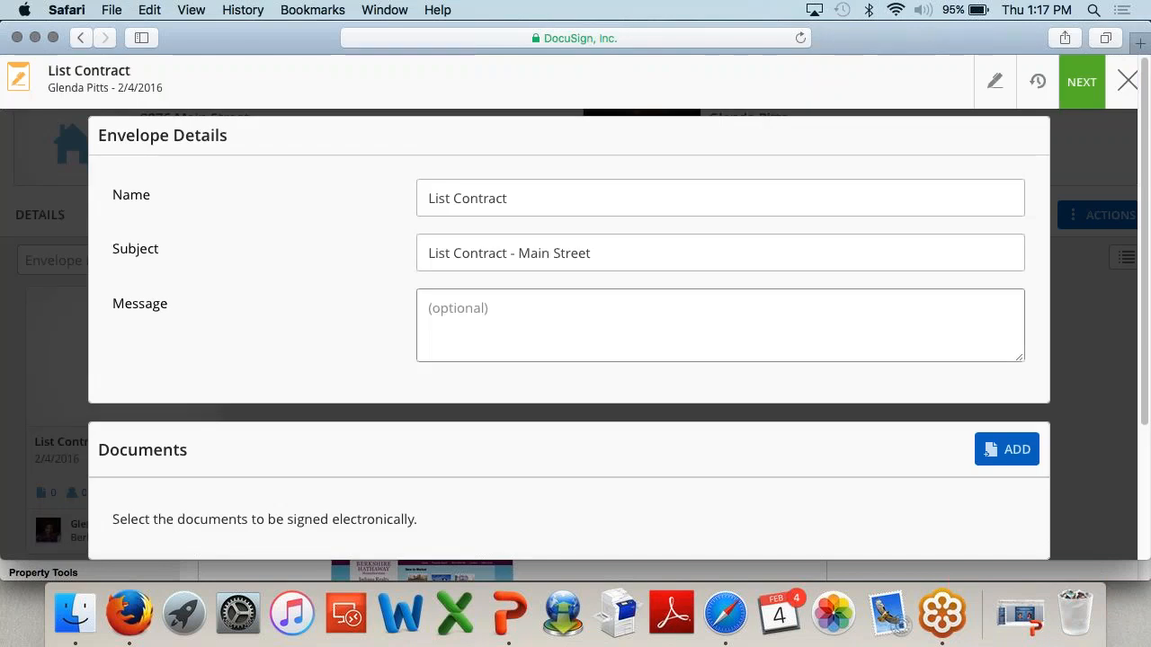
Step: Replace the envelope subject with 'Please Sign' and save the envelope details
click(616, 256)
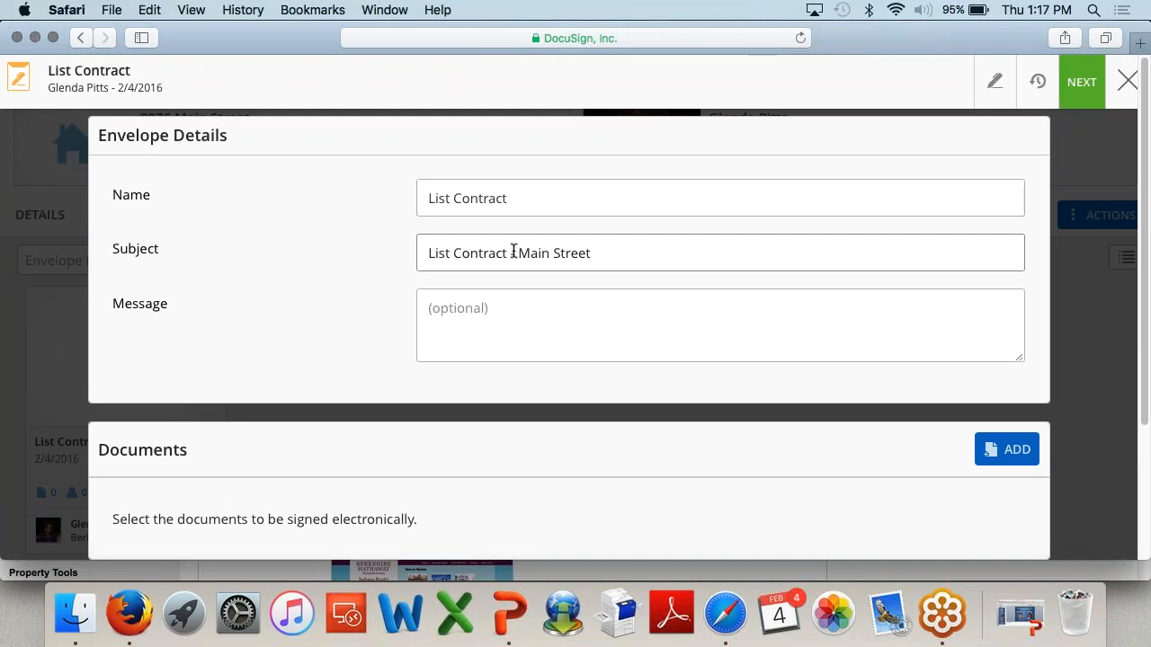
click(493, 327)
drag(639, 252, 359, 251)
key(BackSpace)
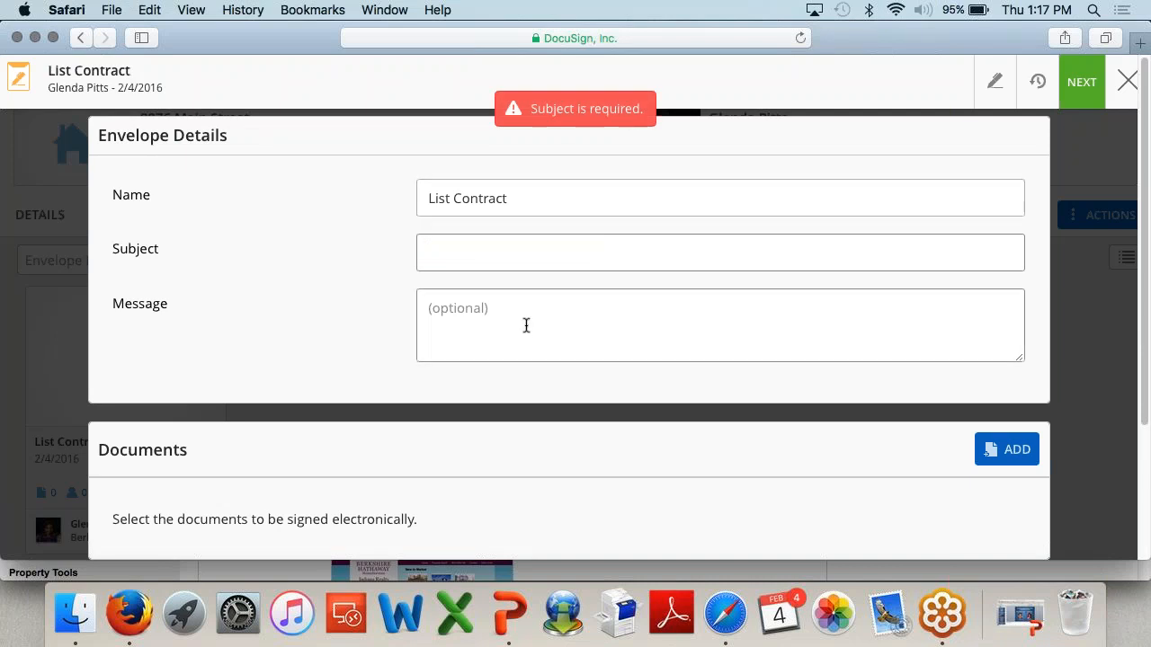
text(L)
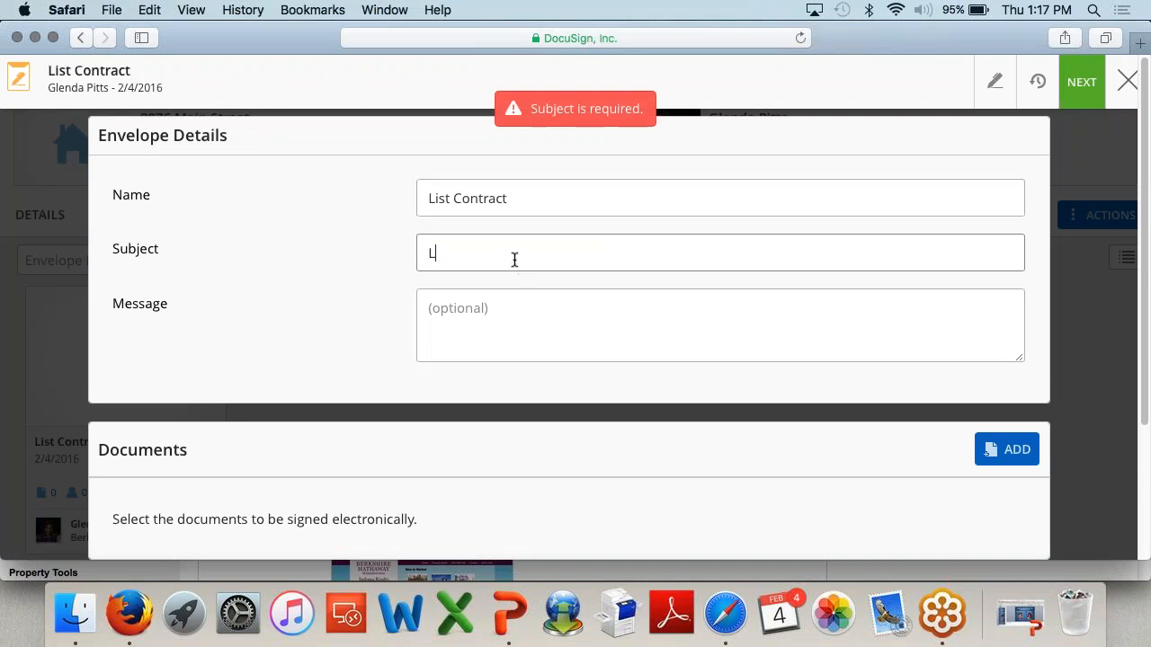
text(ist Contract - Main)
key(BackSpace)
key(BackSpace)
key(BackSpace)
key(BackSpace)
key(BackSpace)
key(BackSpace)
key(BackSpace)
key(BackSpace)
key(BackSpace)
key(BackSpace)
key(BackSpace)
key(BackSpace)
key(BackSpace)
key(BackSpace)
key(BackSpace)
key(BackSpace)
key(BackSpace)
text(Please Sign)
click(583, 321)
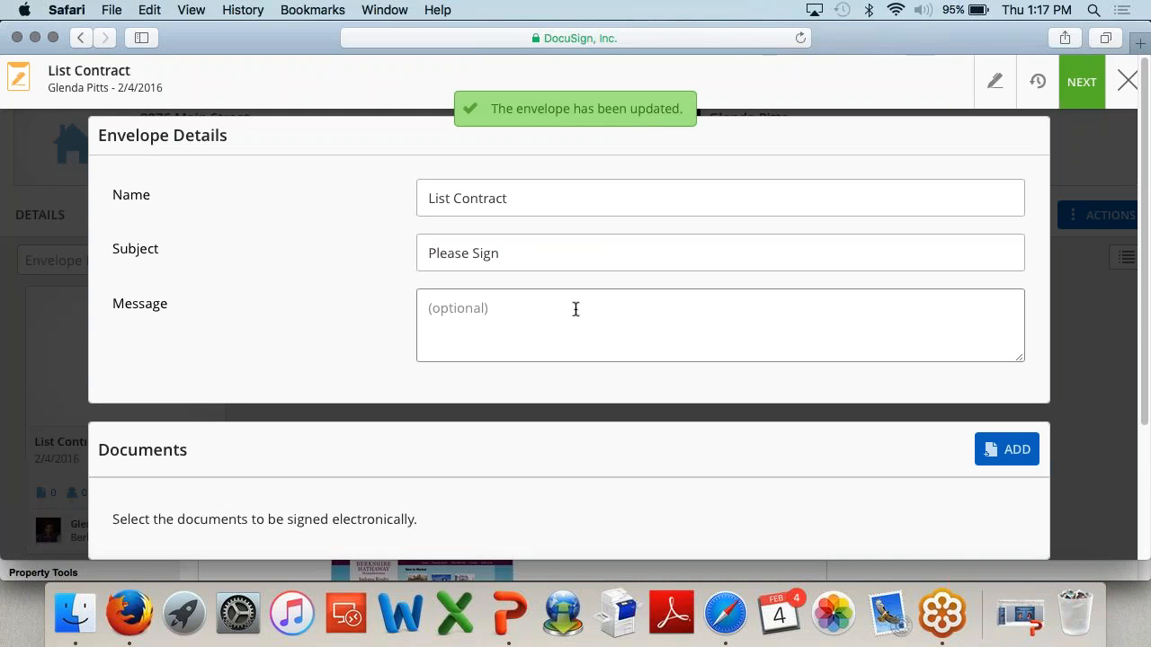
click(553, 265)
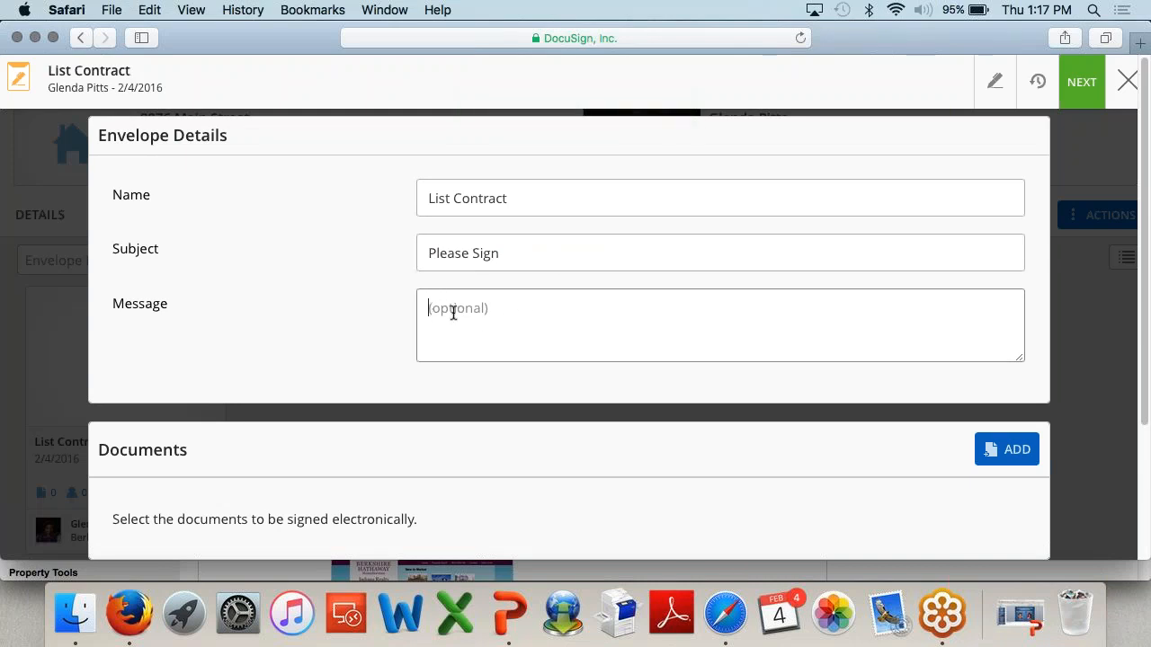
Step: Write the message 'Please review and let me know if you have questions' and open Add Documents
click(485, 321)
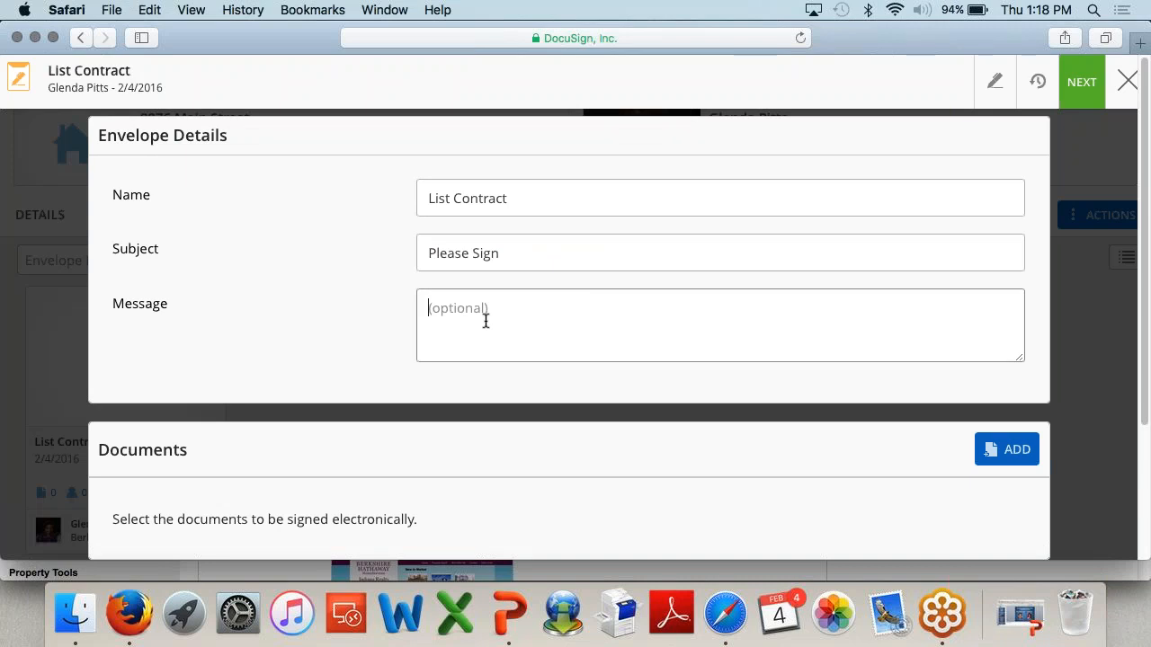
text(Please reivew)
key(BackSpace)
key(BackSpace)
key(BackSpace)
key(BackSpace)
key(BackSpace)
text(eview and let me know if you )
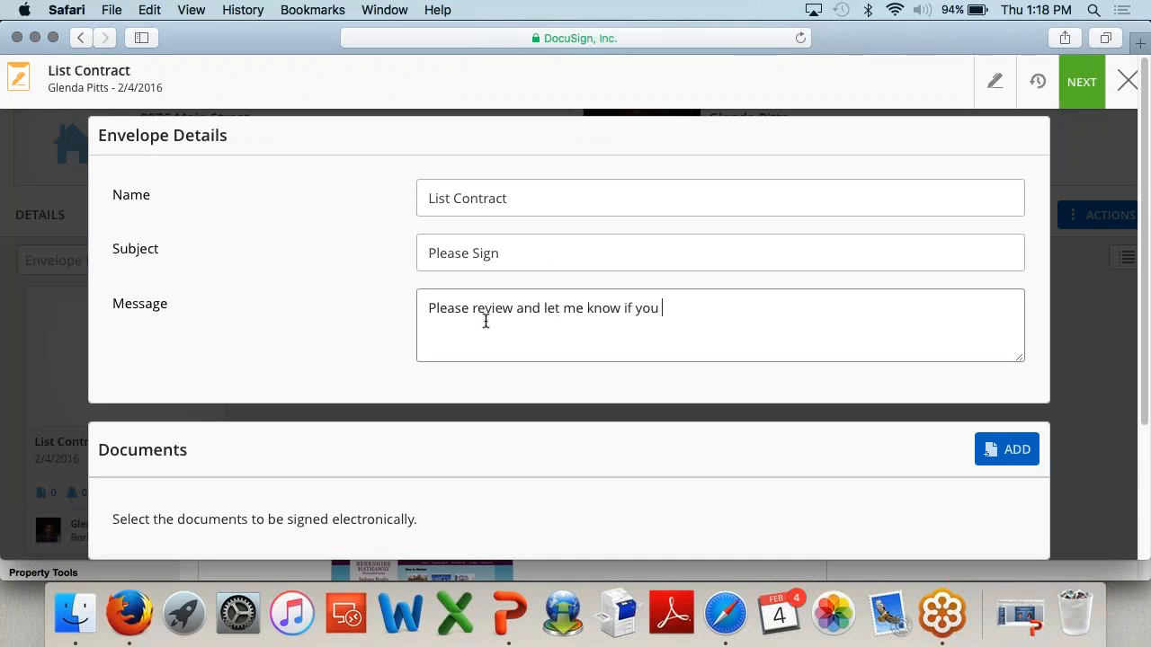
text(have questions)
key(BackSpace)
key(BackSpace)
key(BackSpace)
key(BackSpace)
key(BackSpace)
text(tion)
scroll(607, 406, down, 2)
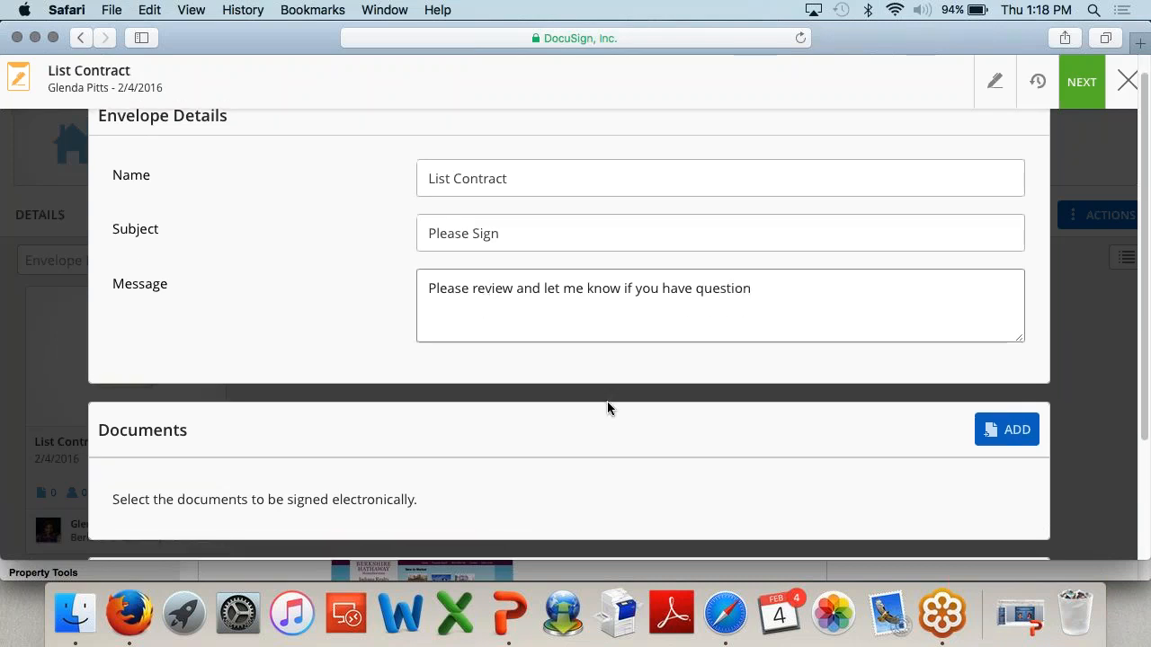
scroll(607, 409, down, 1)
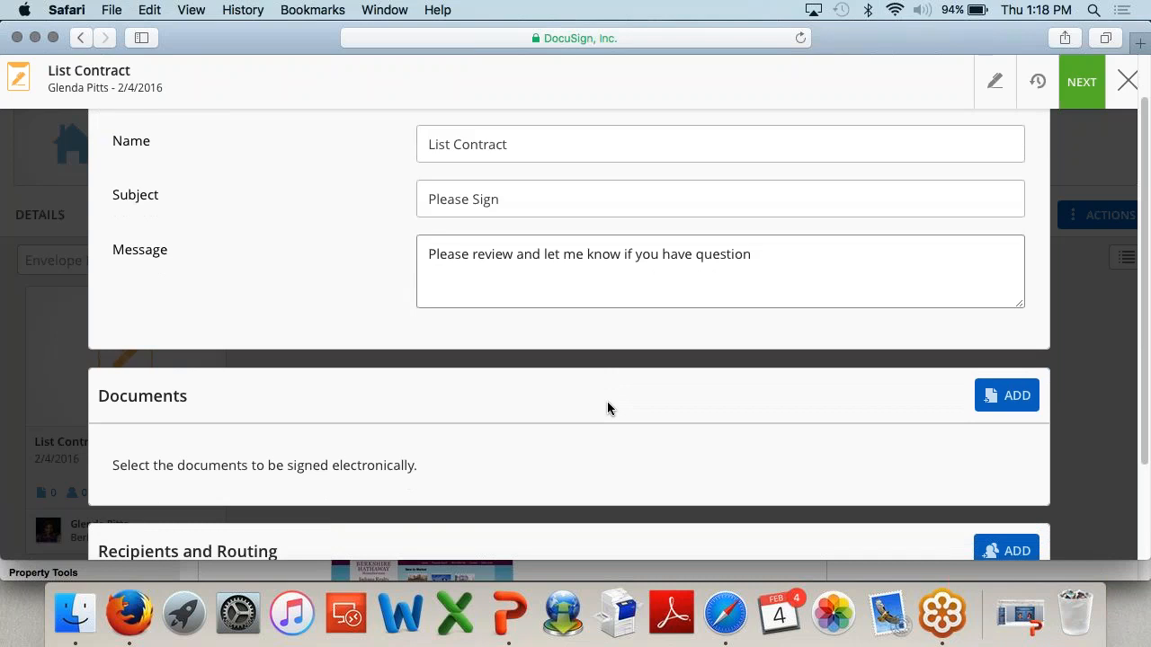
scroll(607, 408, down, 4)
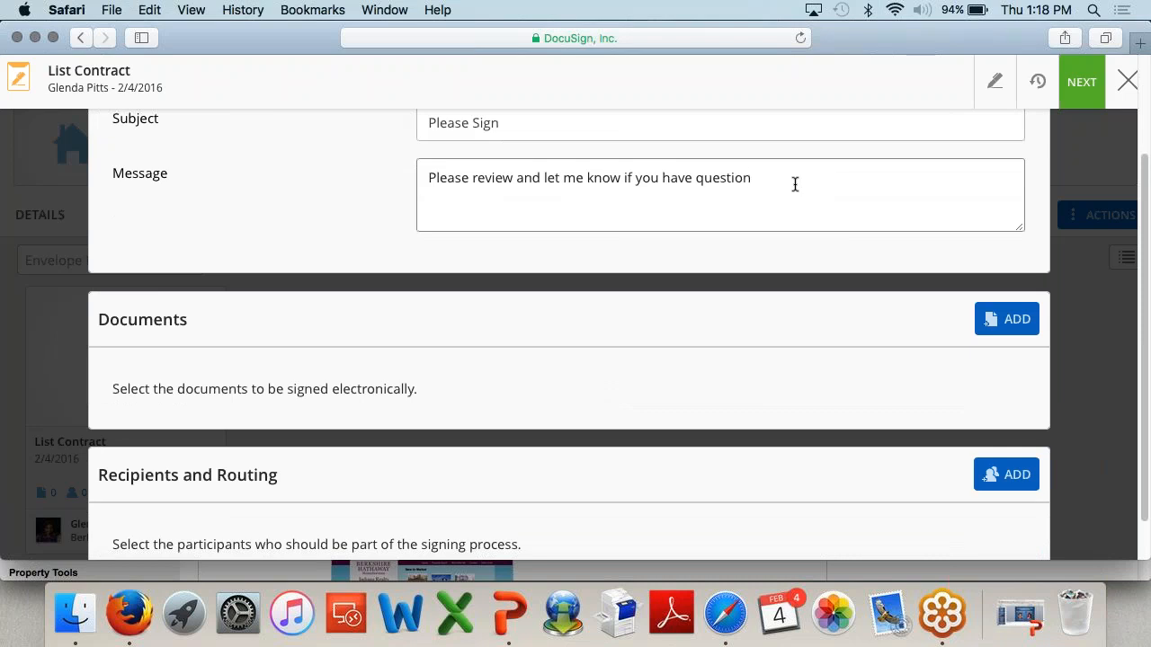
drag(795, 183, 418, 177)
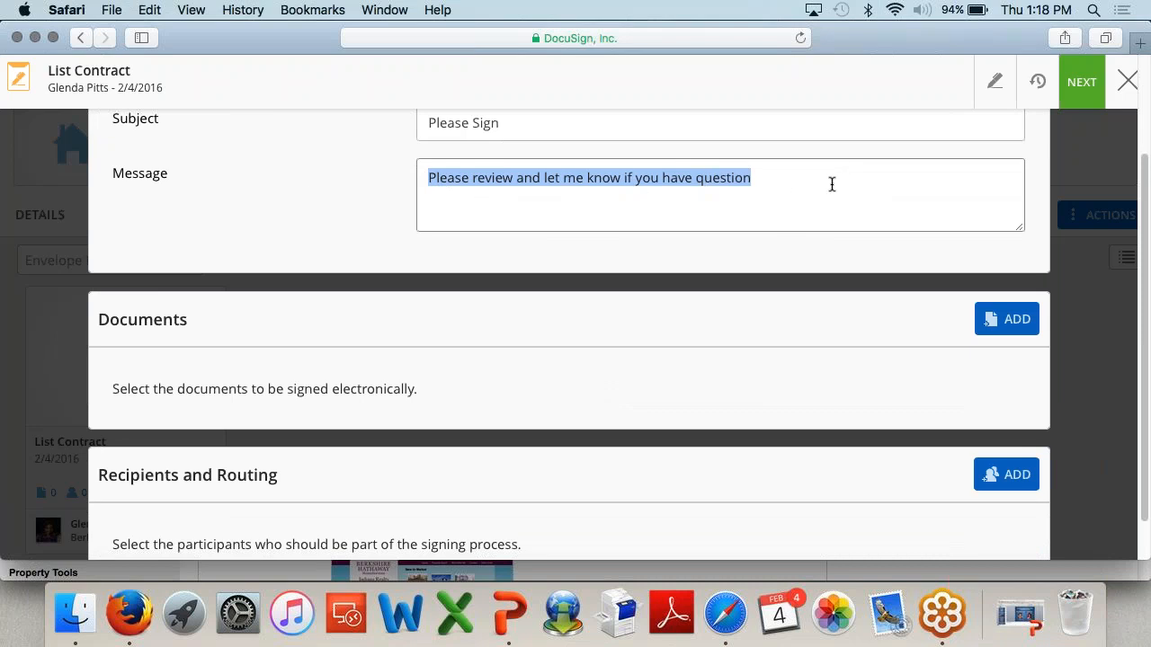
scroll(829, 183, down, 2)
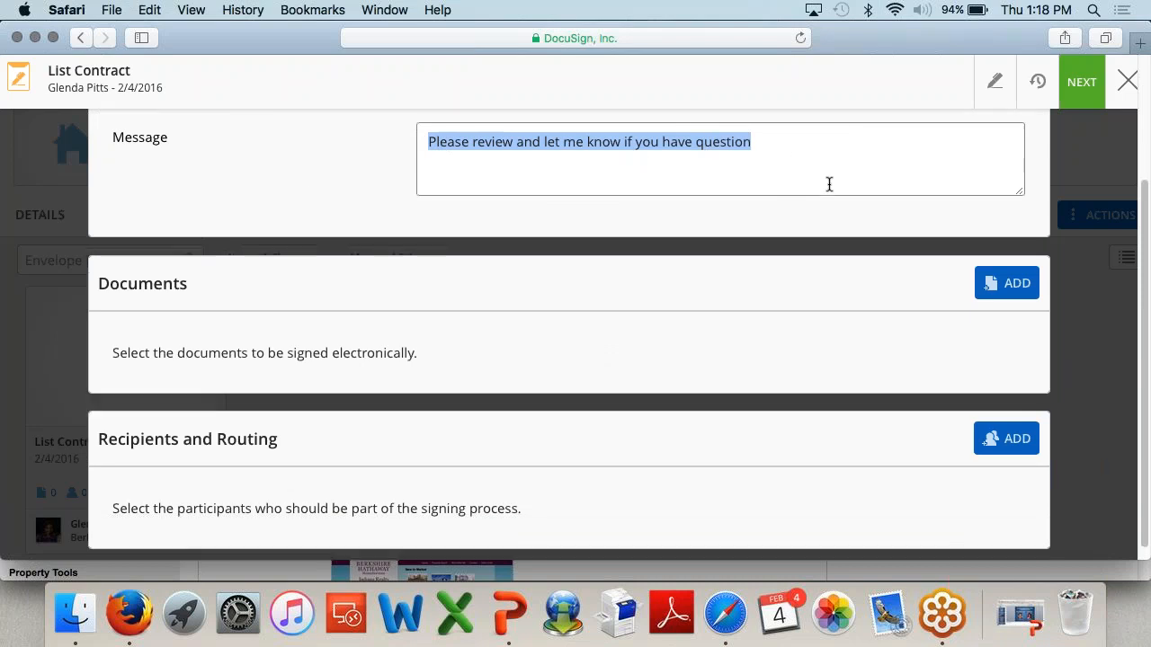
click(1016, 285)
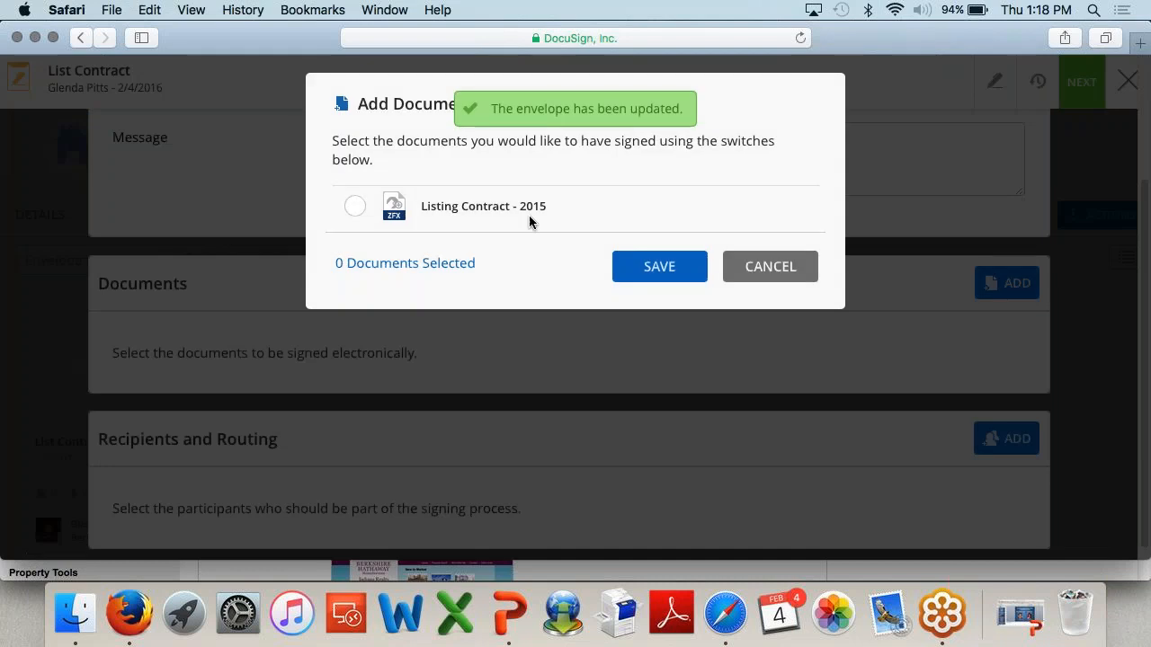
Step: Add 'Listing Contract - 2015' to the envelope as document 1
click(354, 205)
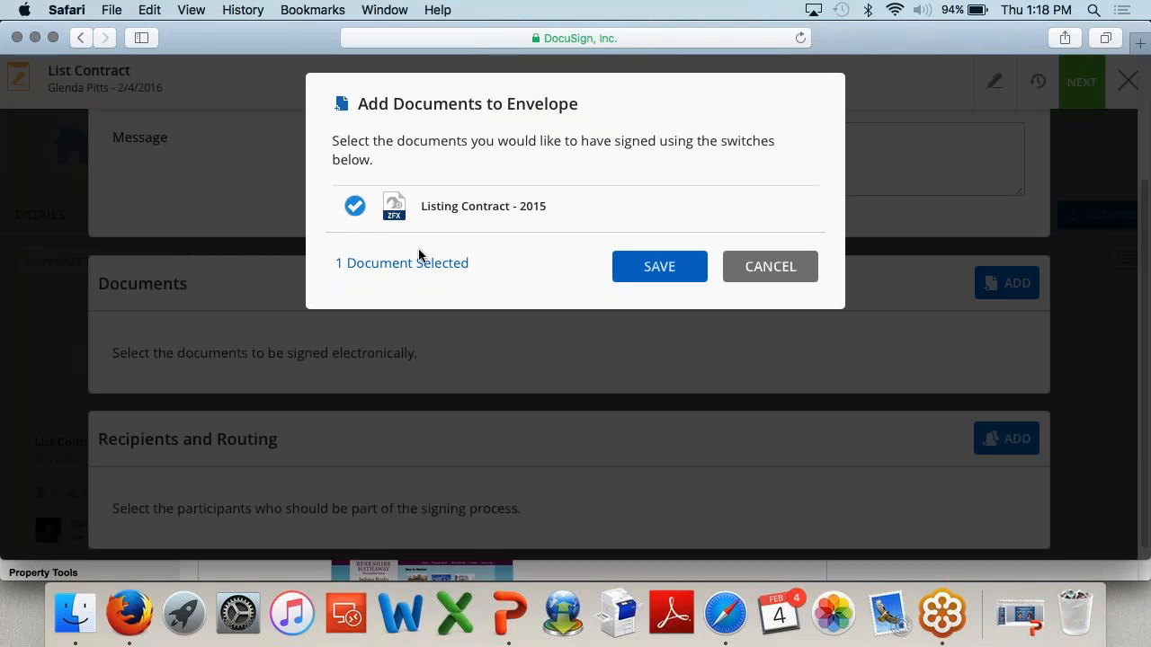
click(664, 273)
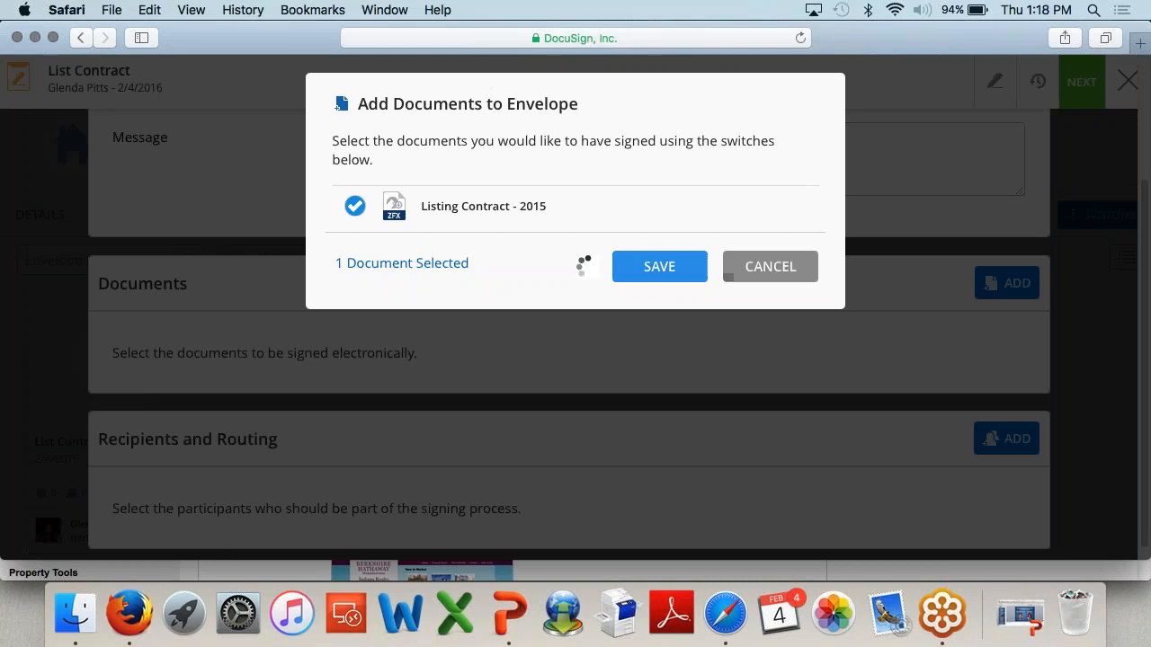
scroll(662, 356, down, 2)
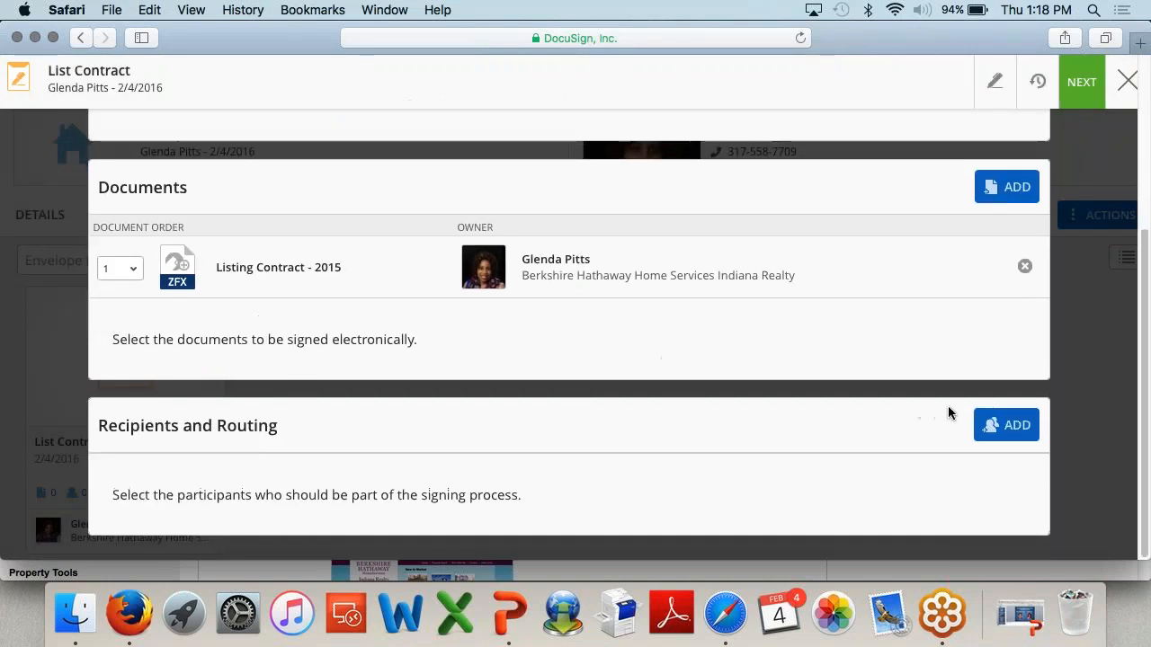
Step: Add the seller and the real estate agent as envelope recipients, both with the Sign action
click(999, 434)
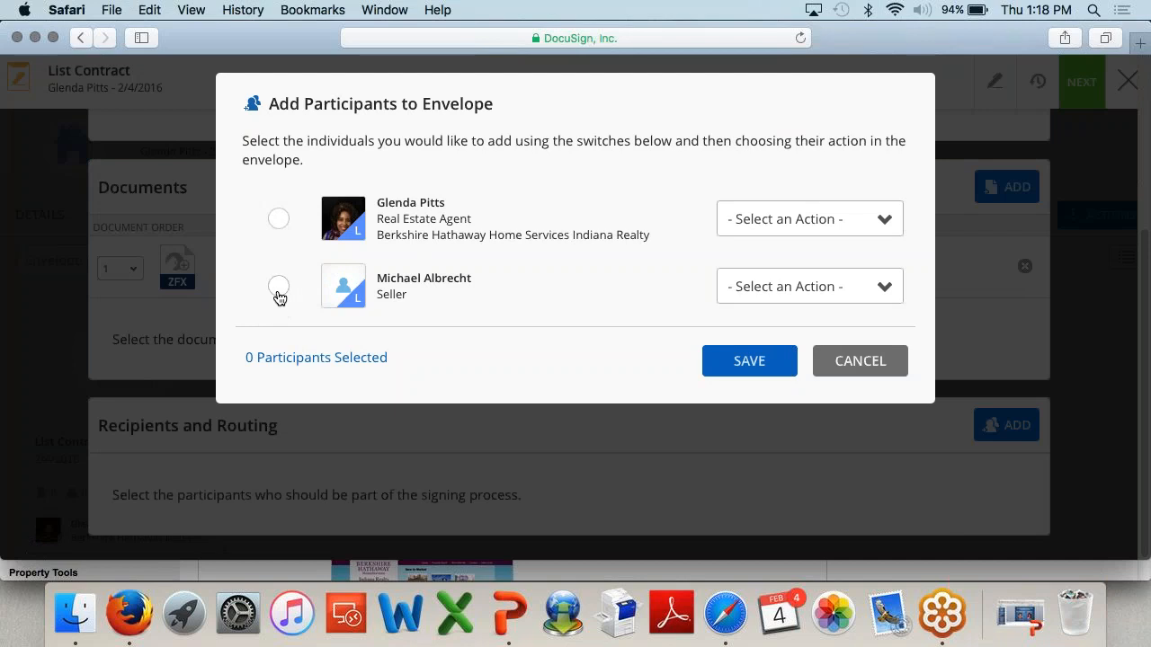
click(278, 287)
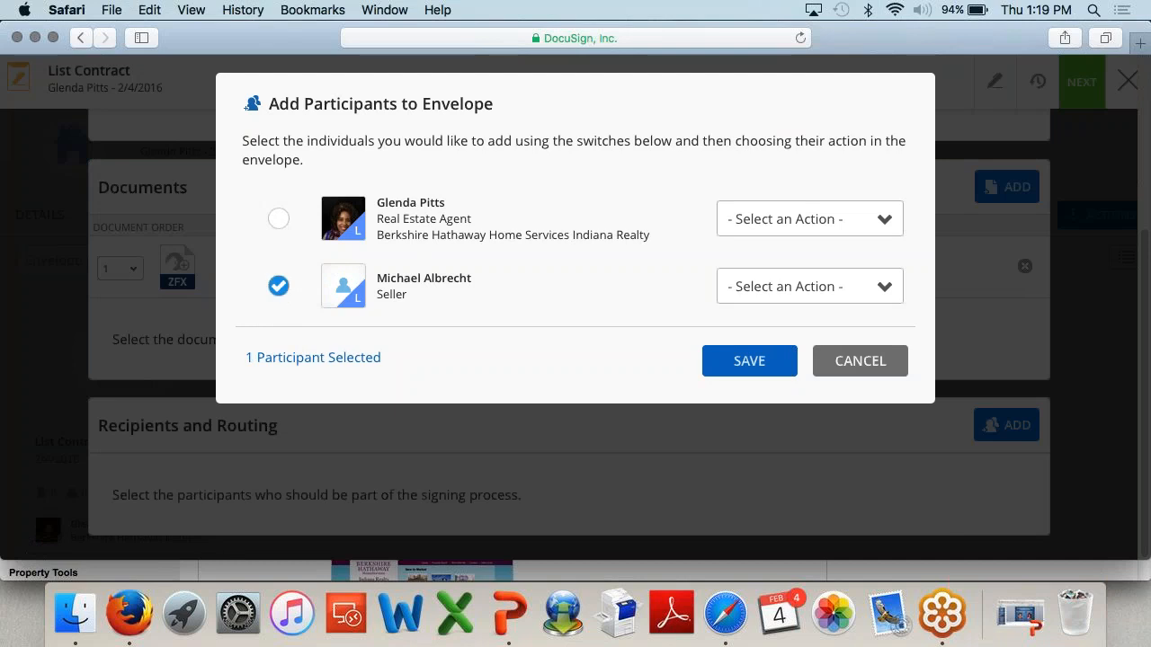
click(793, 292)
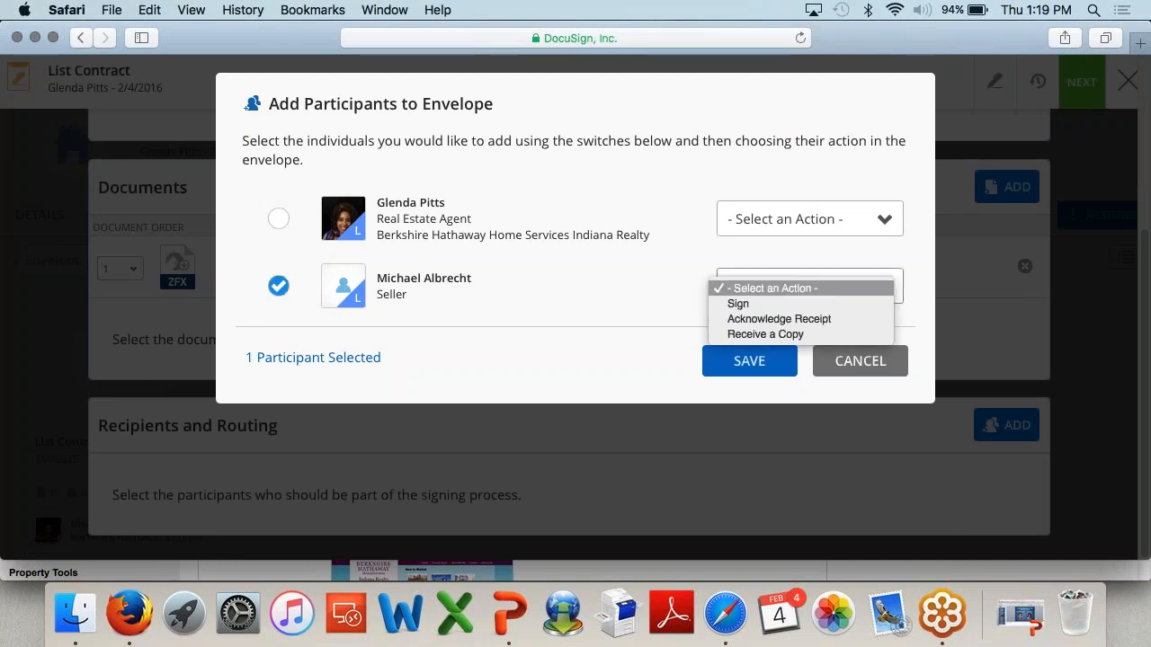
click(813, 303)
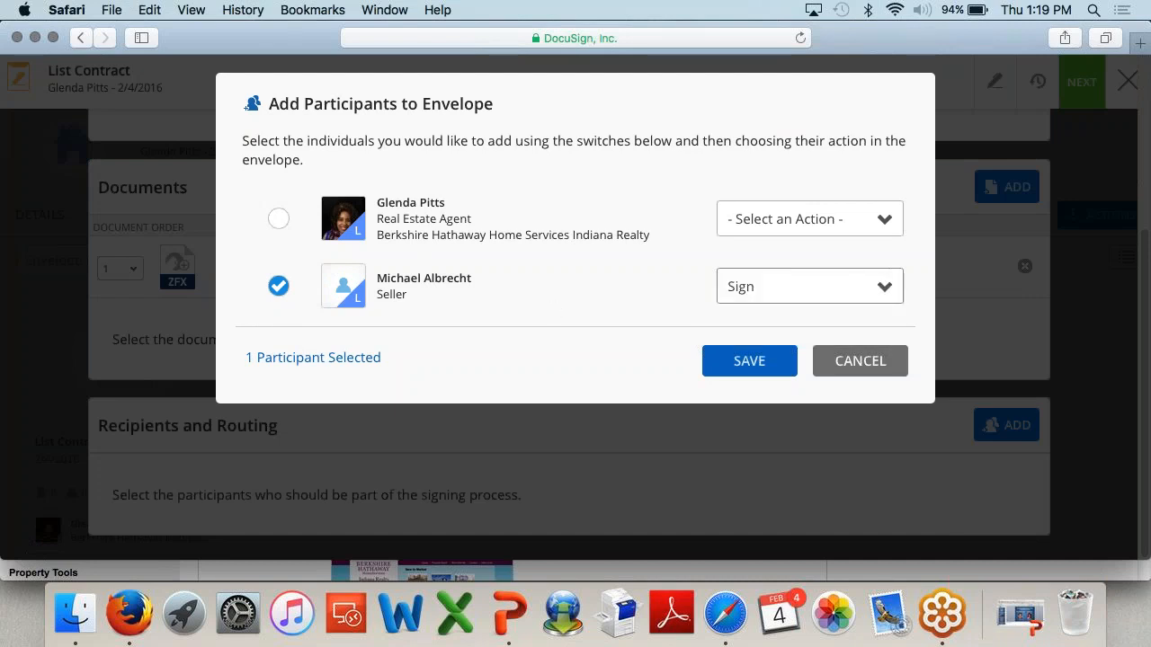
click(280, 224)
click(809, 219)
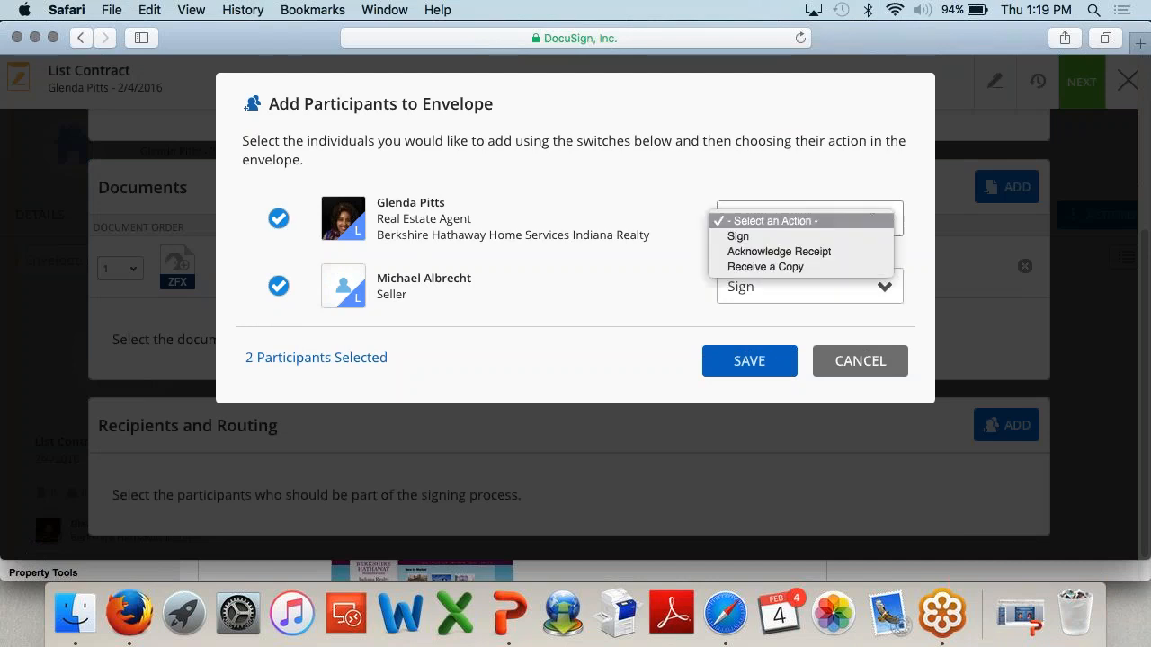
click(807, 242)
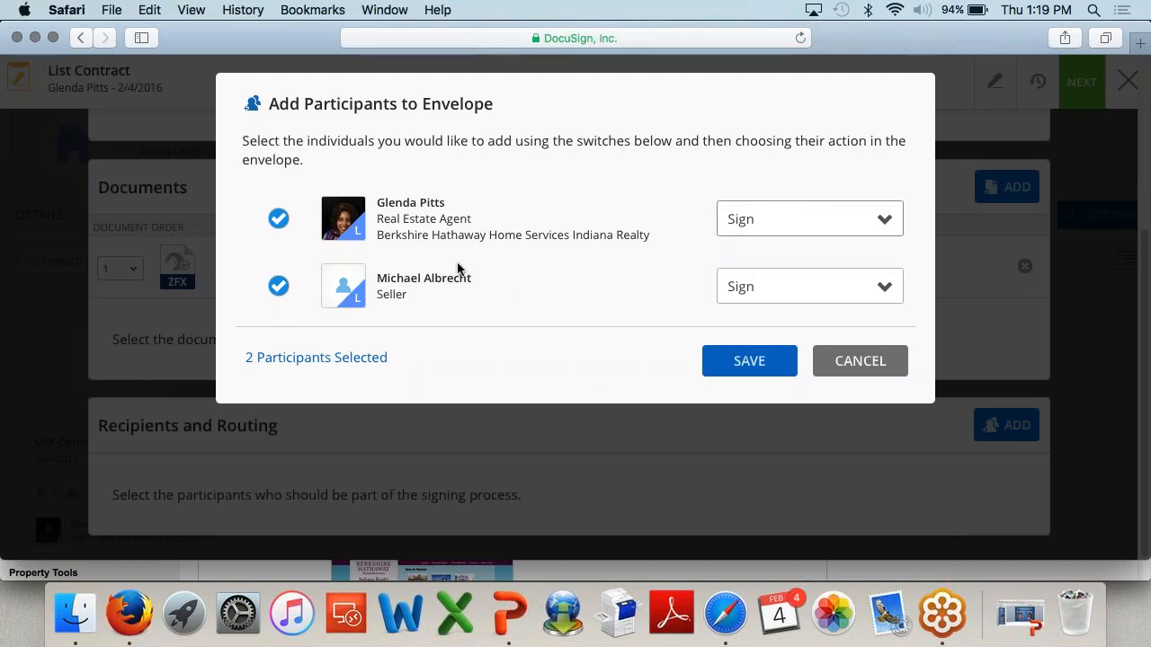
click(765, 362)
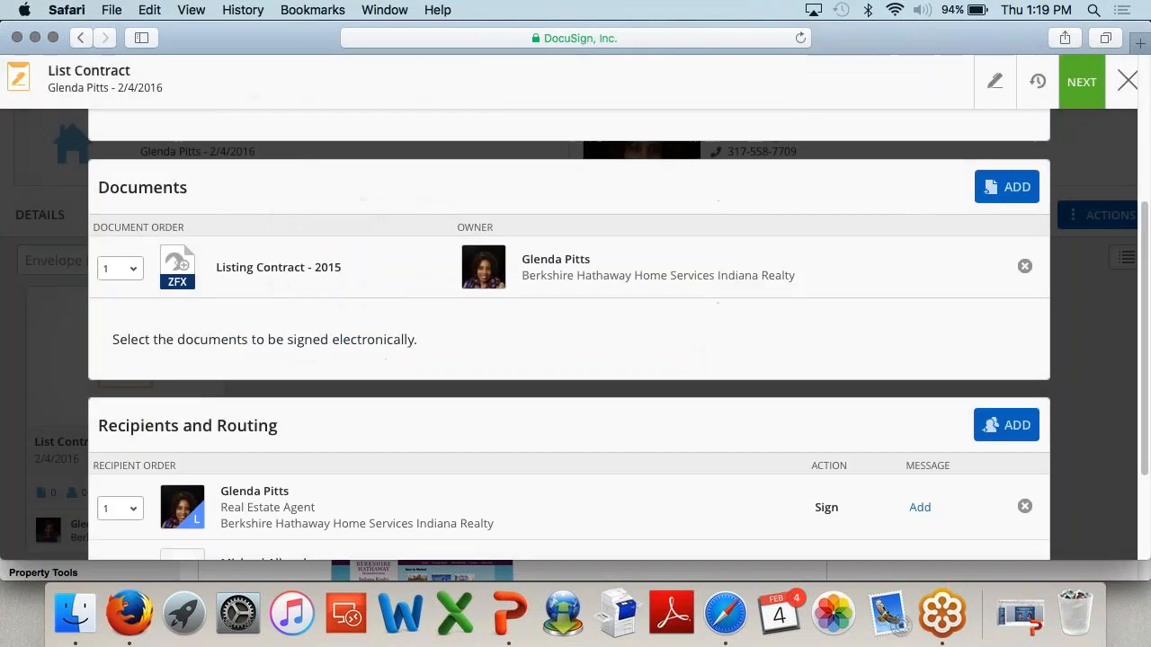
Step: Change the real estate agent's recipient order dropdown, moving the agent to order 2 after the seller
scroll(683, 438, down, 4)
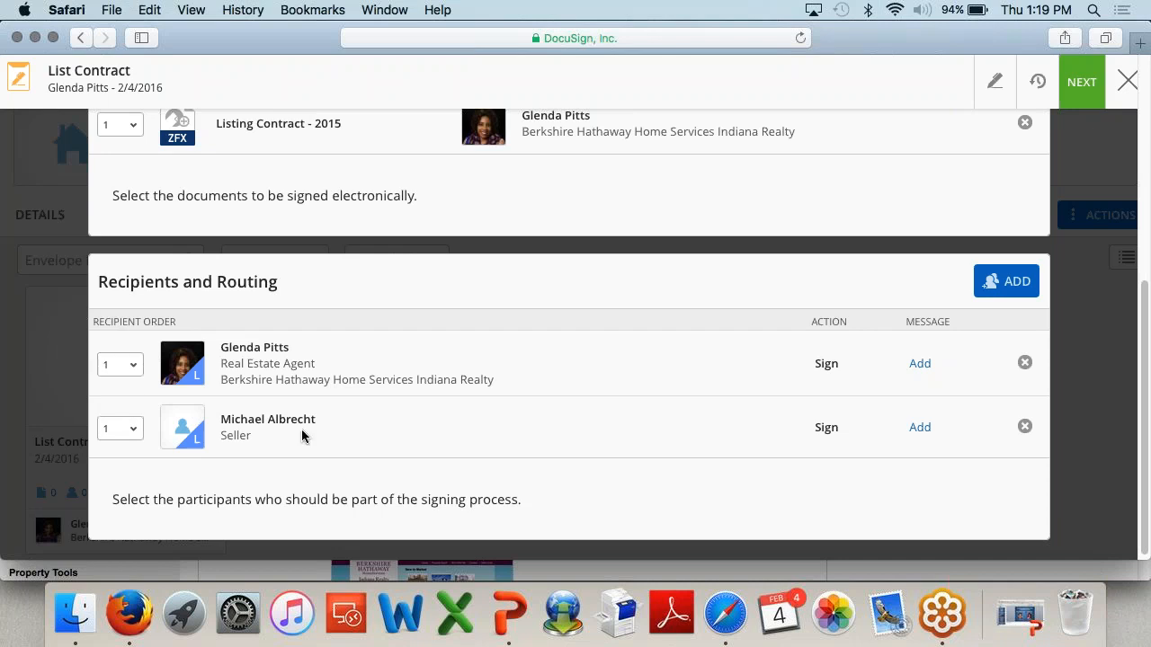
drag(320, 423, 295, 413)
click(268, 342)
click(130, 373)
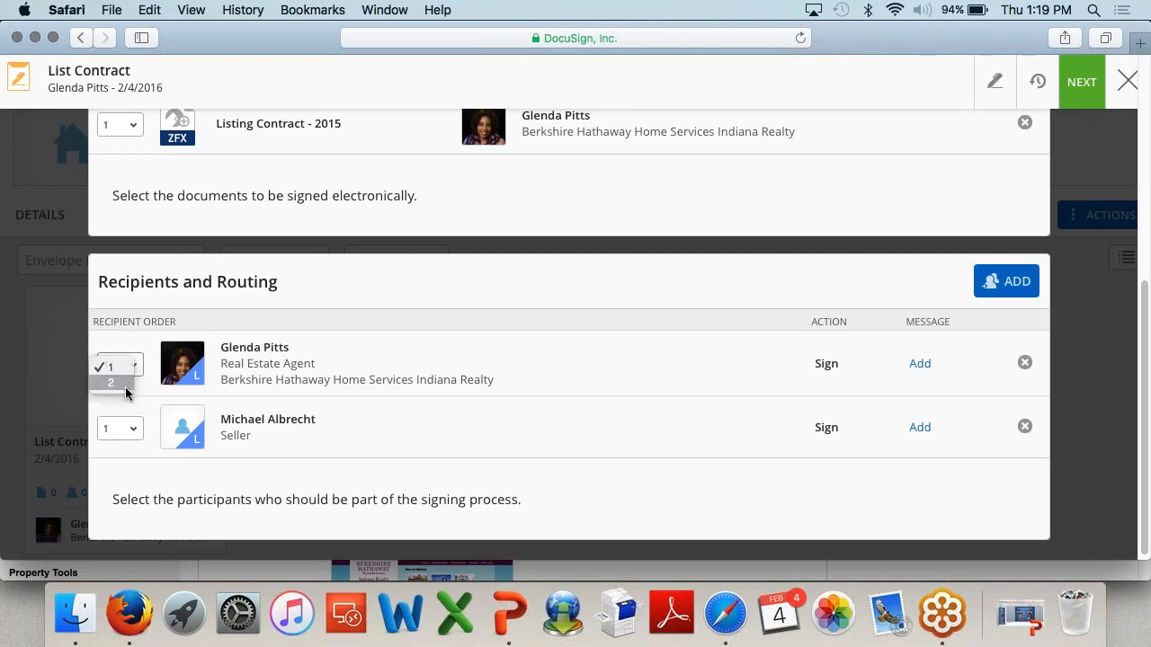
click(129, 385)
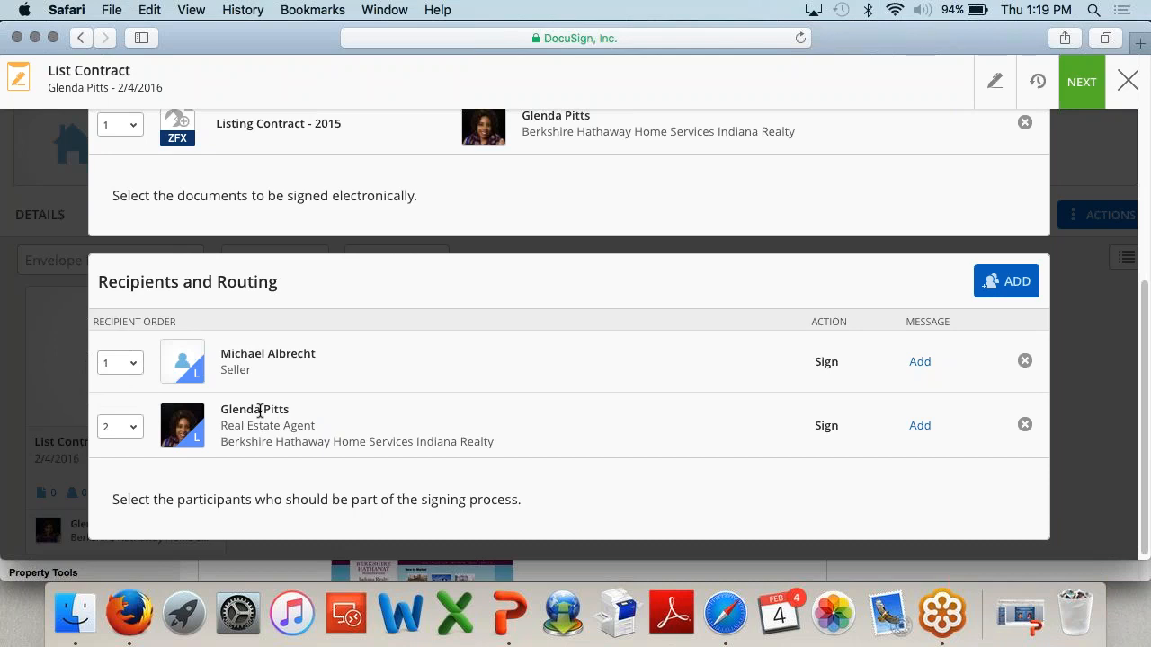
click(126, 429)
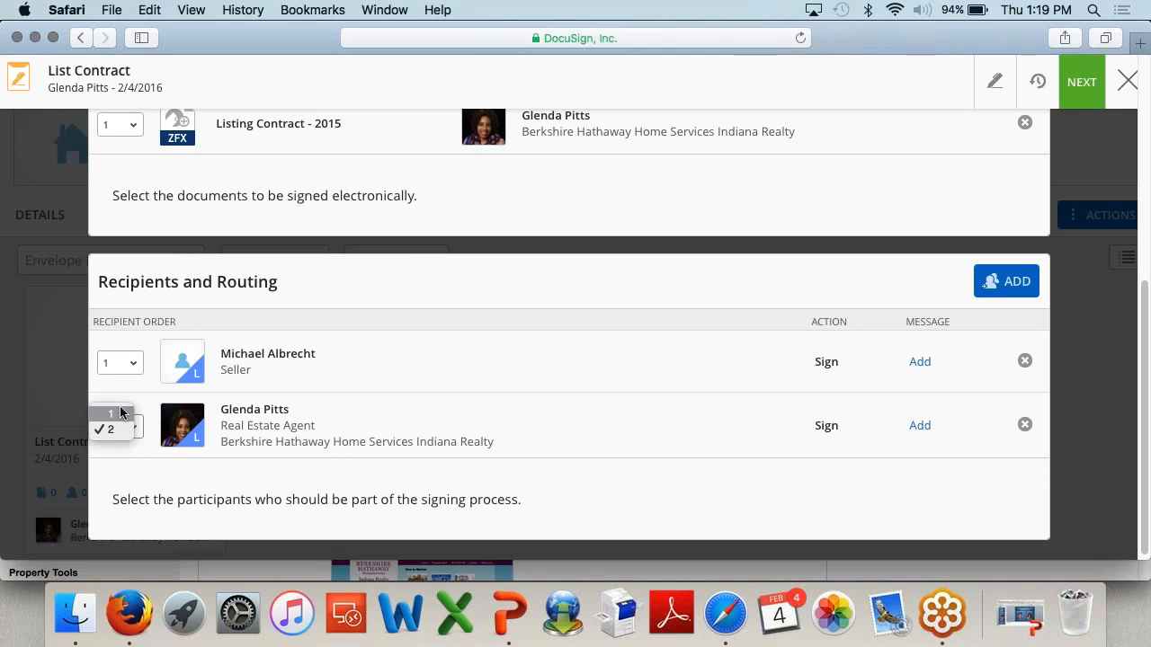
click(121, 413)
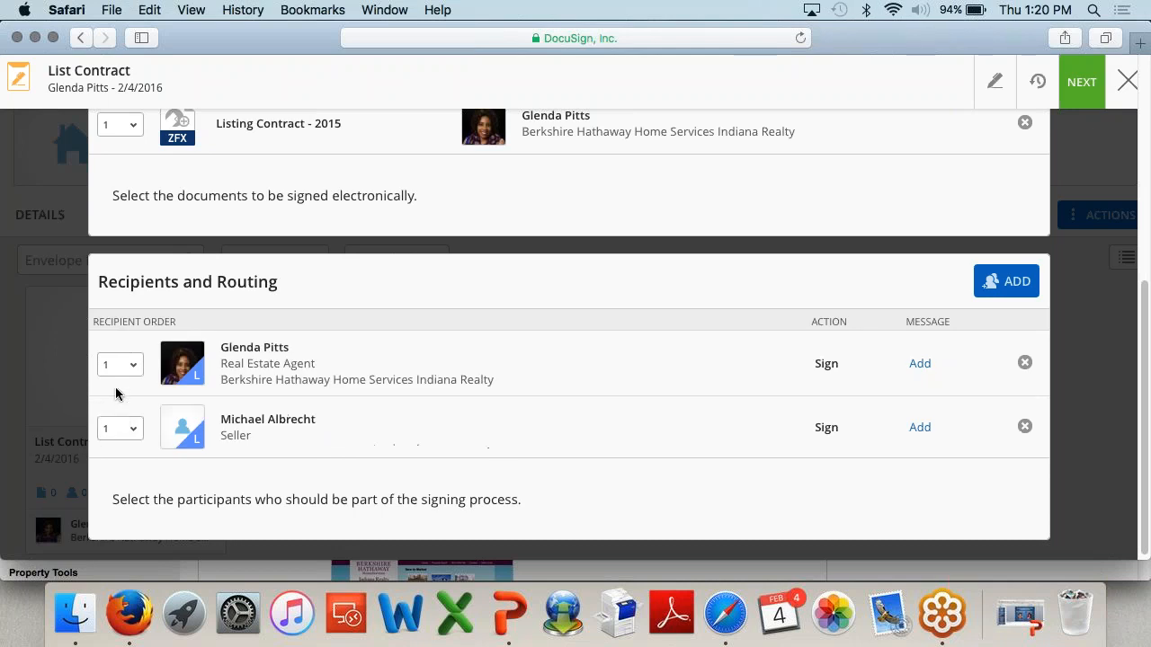
click(133, 364)
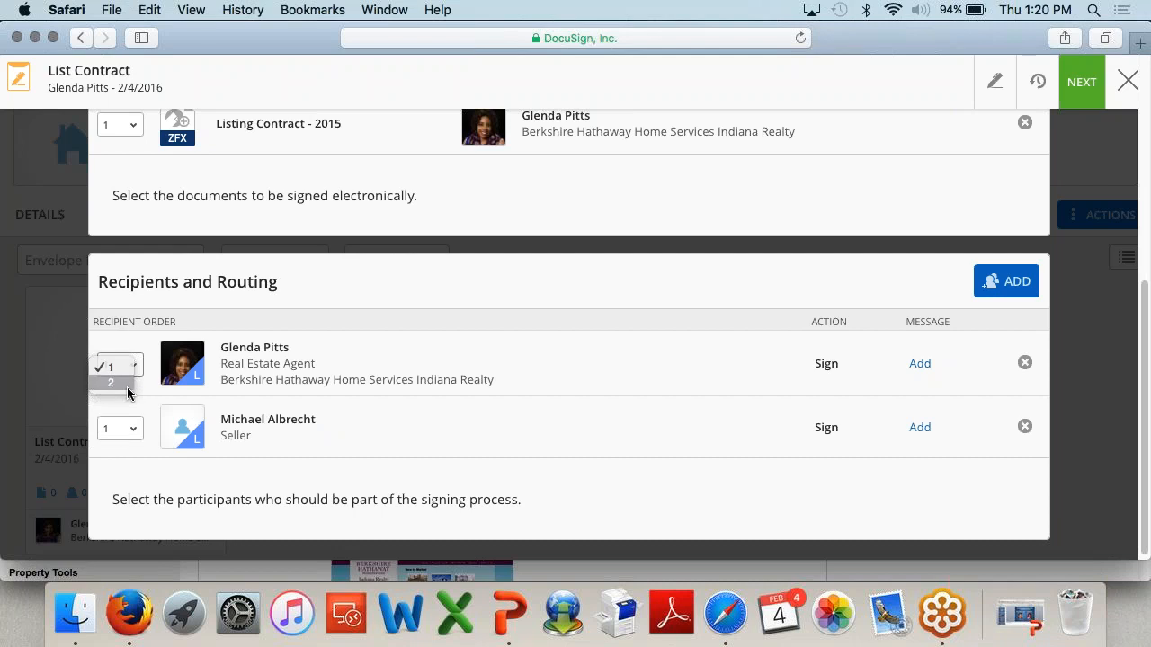
click(128, 388)
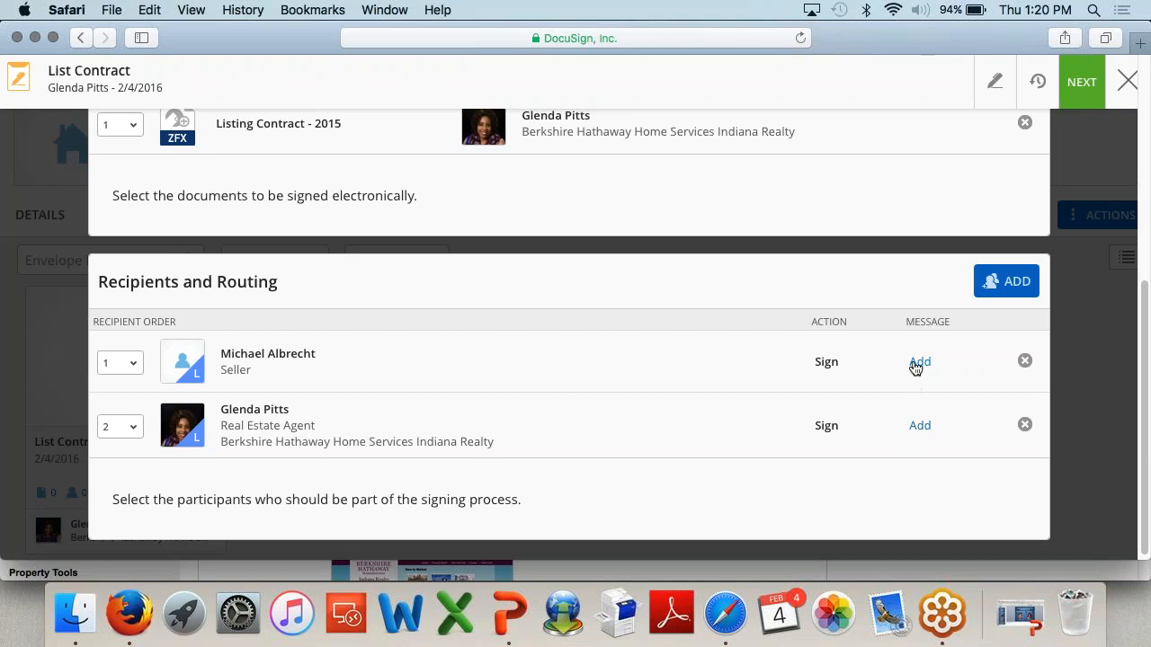
click(919, 362)
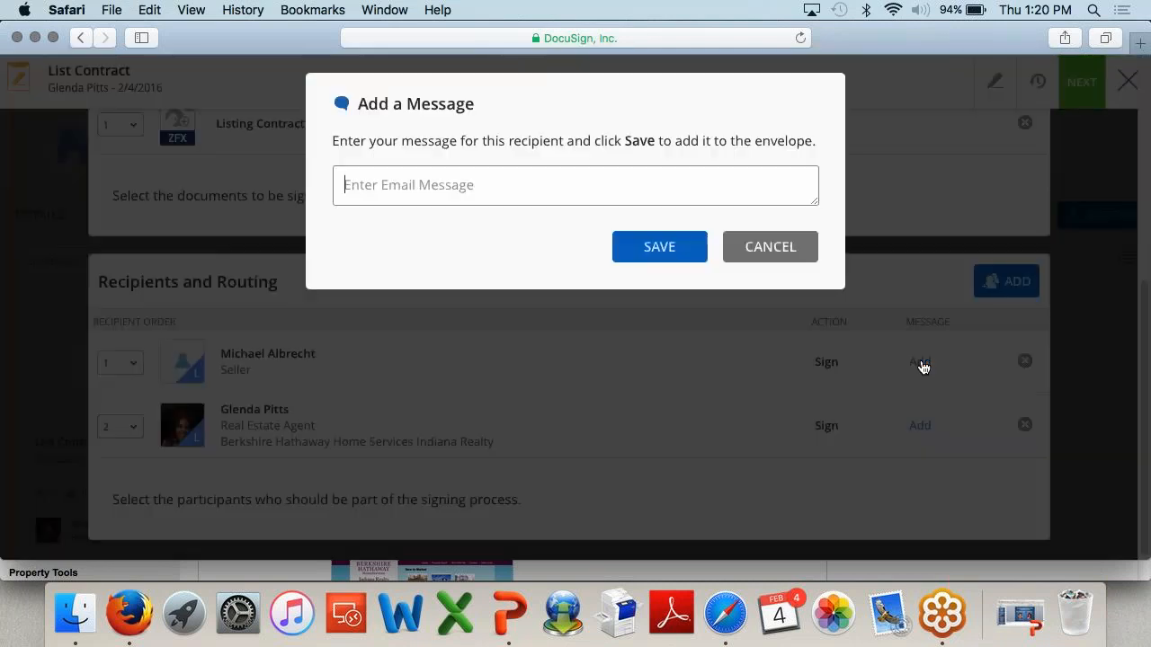
click(805, 255)
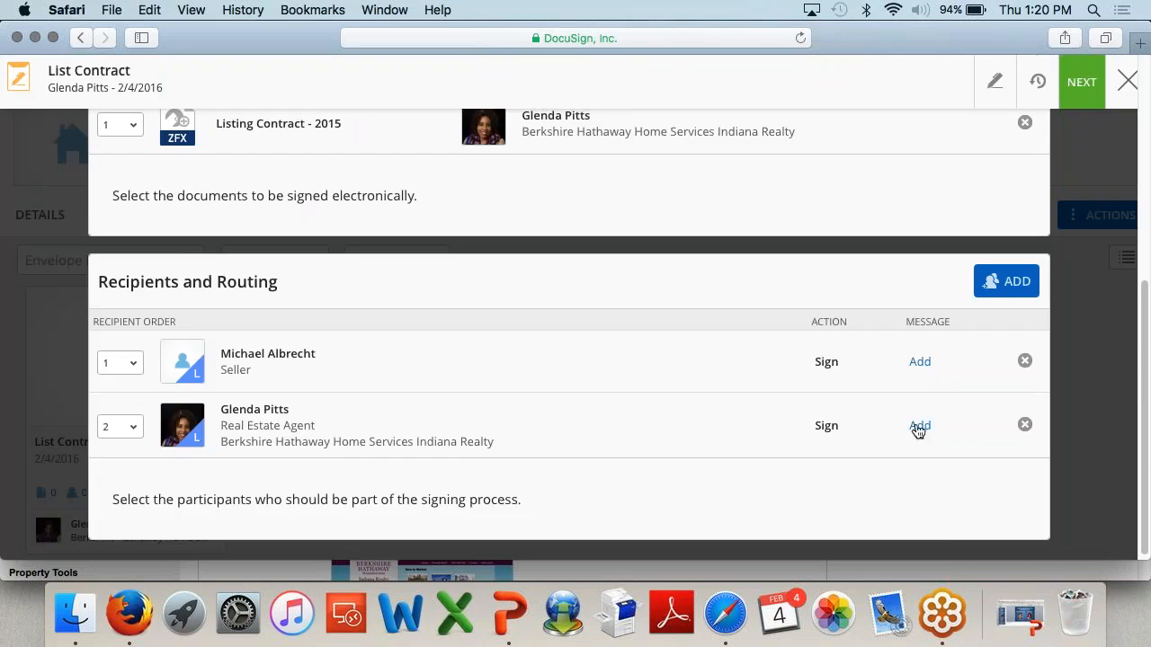
click(920, 363)
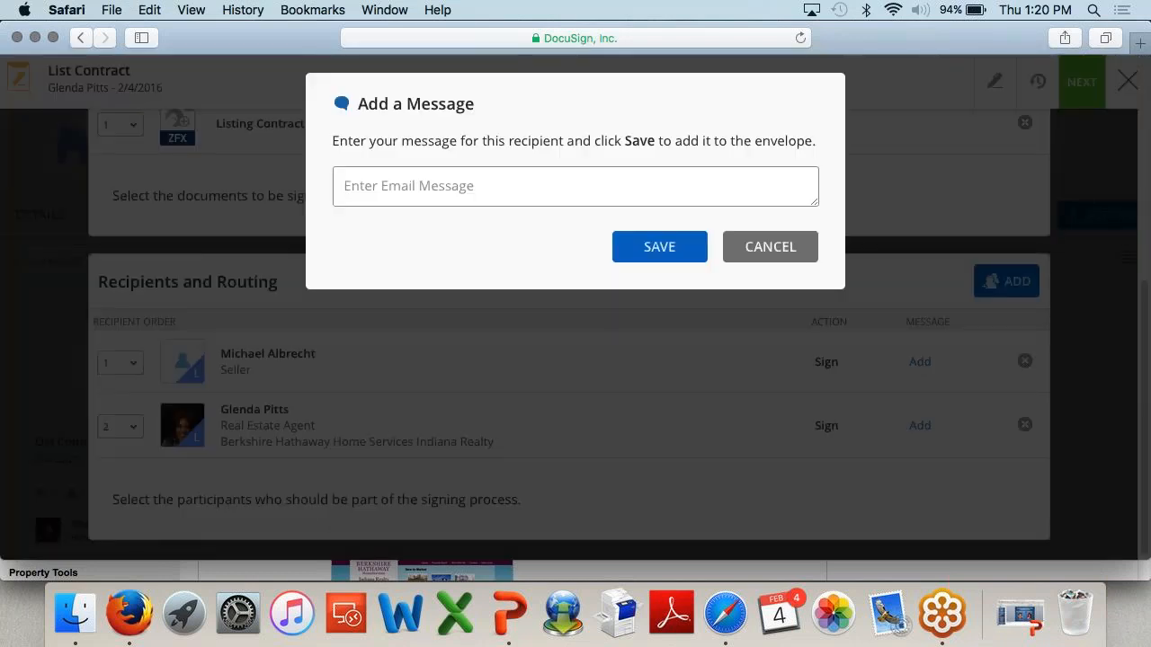
click(791, 248)
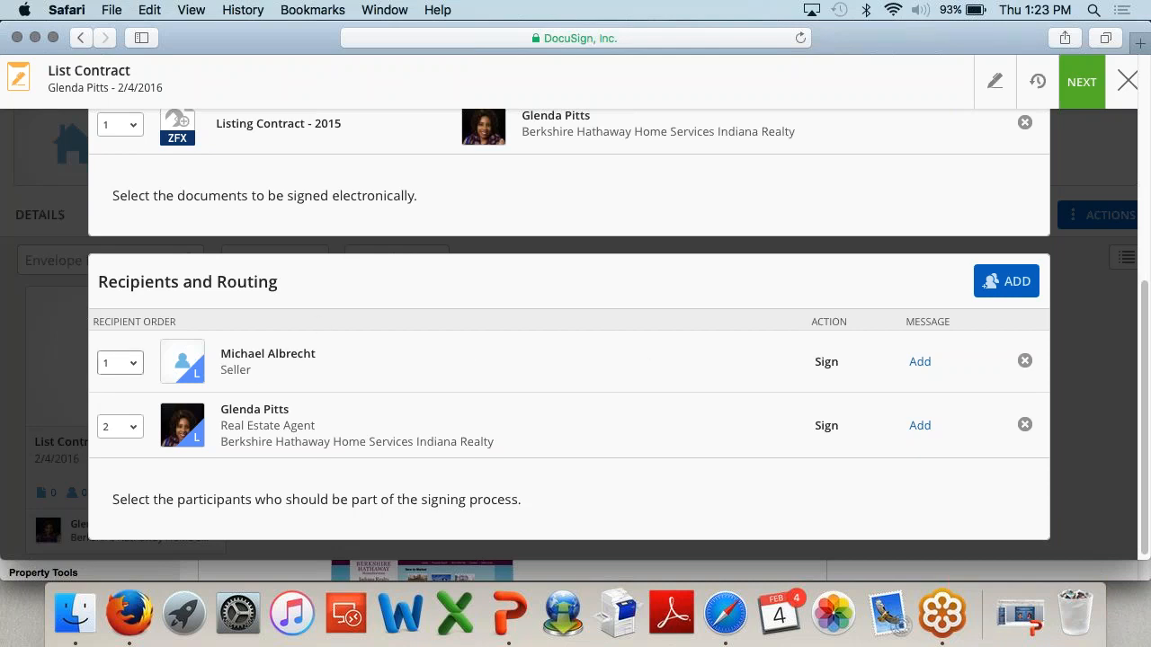
Step: Advance from the List Contract envelope's documents and recipients to the Assign Signing Roles dialog
click(1079, 83)
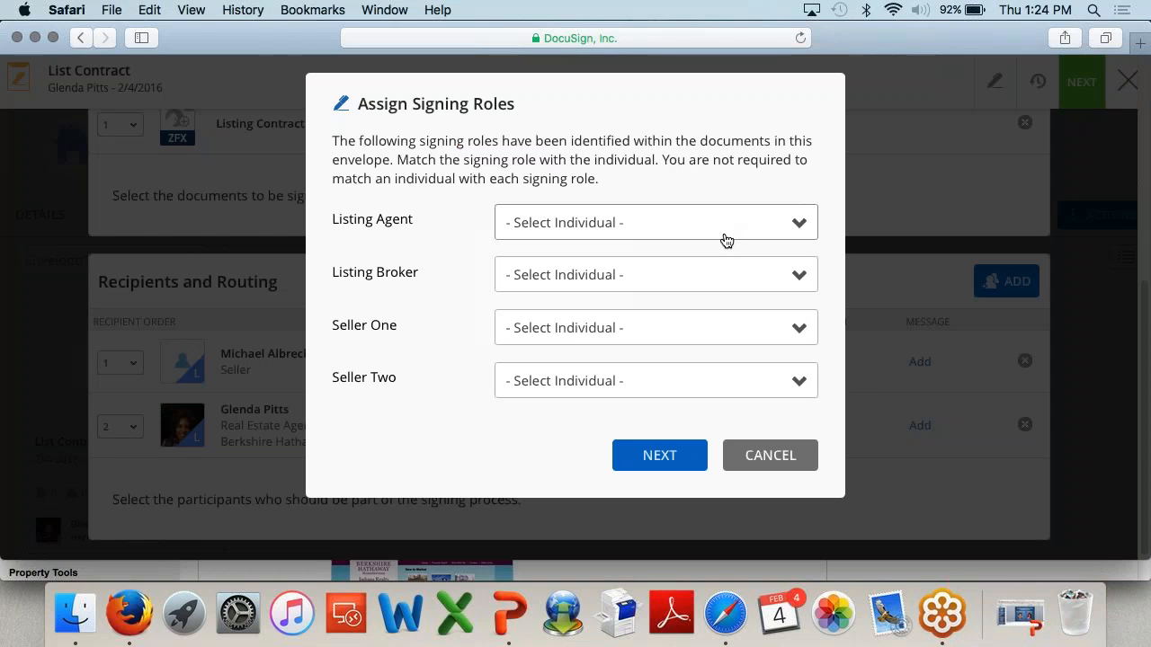
Step: Make the agent Listing Agent and the seller Seller One, then proceed to tagging with the other roles empty
click(724, 236)
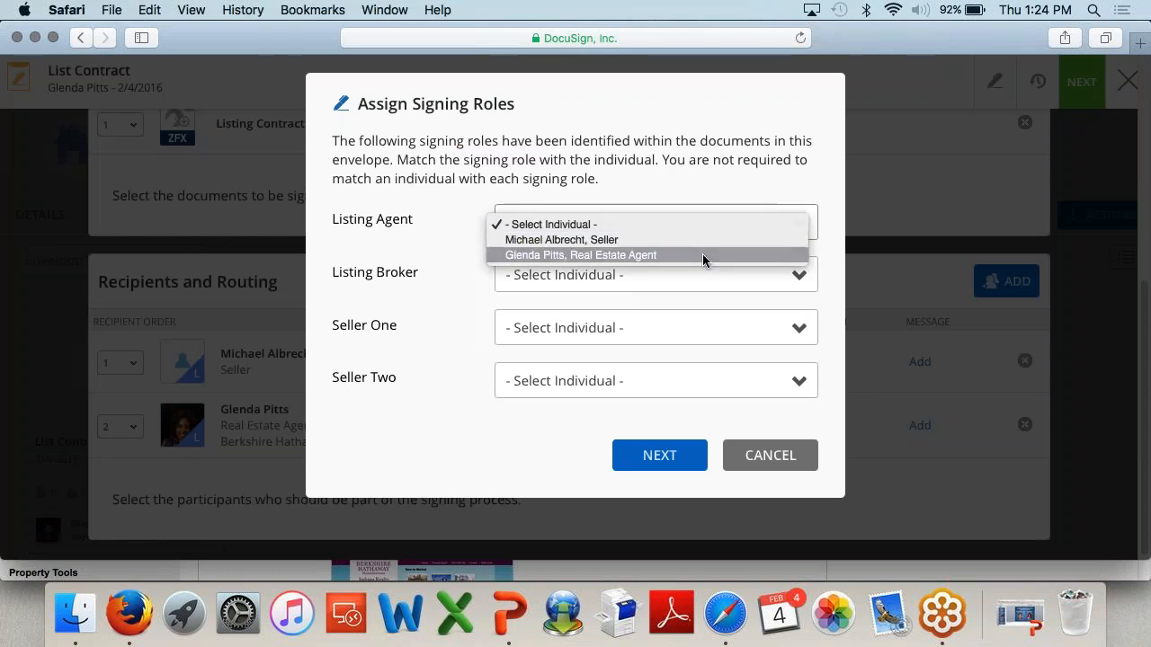
click(702, 255)
click(647, 327)
click(632, 344)
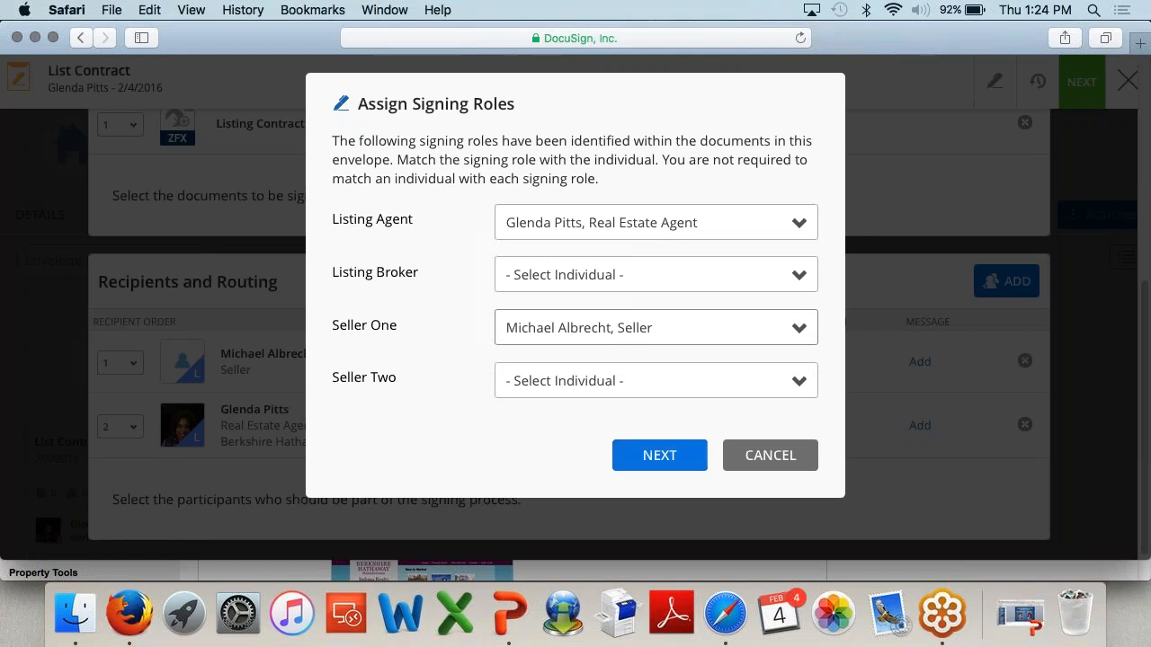
click(662, 458)
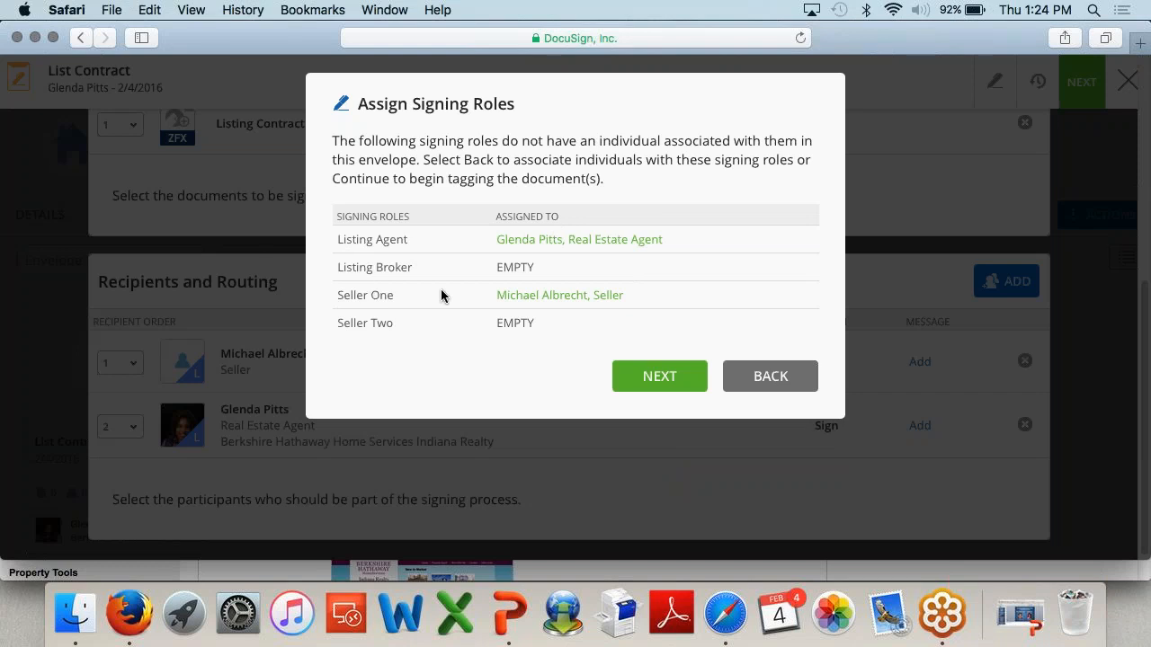
click(653, 379)
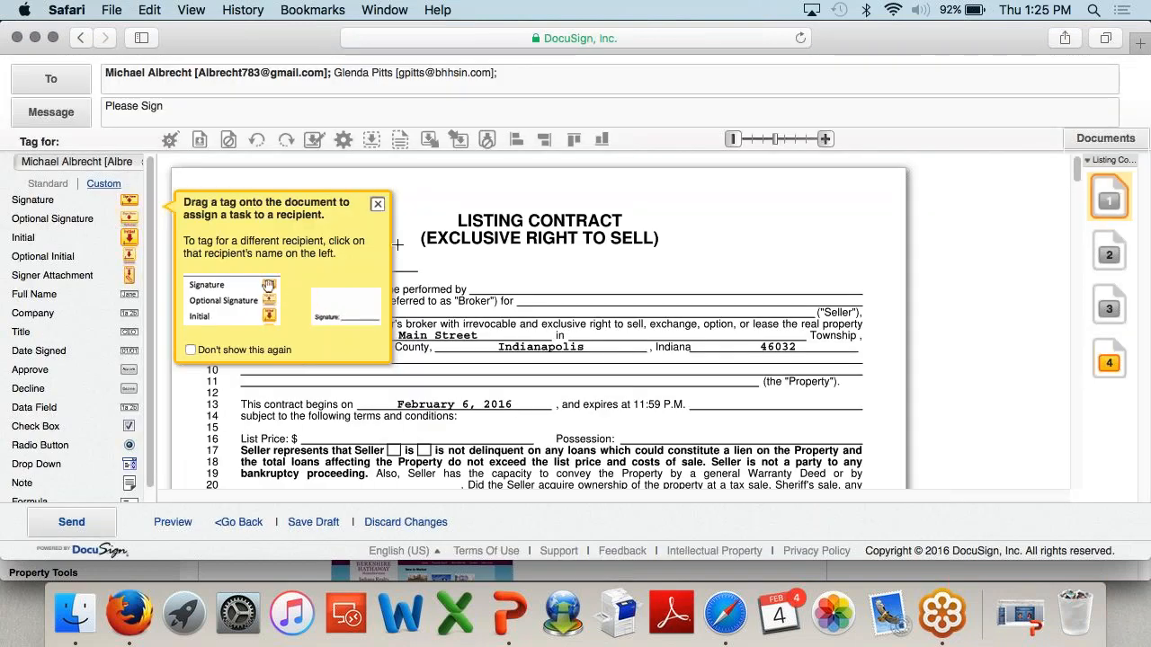
Step: Dismiss the tagging tip, then place an Initial tag beside clause 4 and delete it again
click(377, 207)
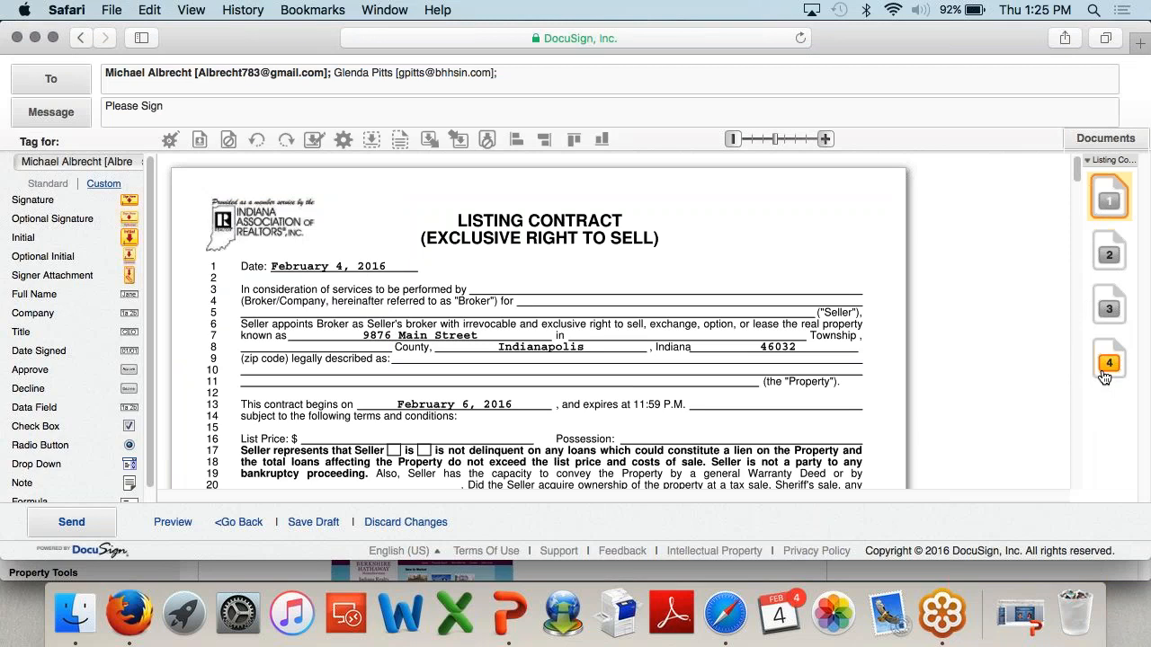
scroll(345, 328, down, 3)
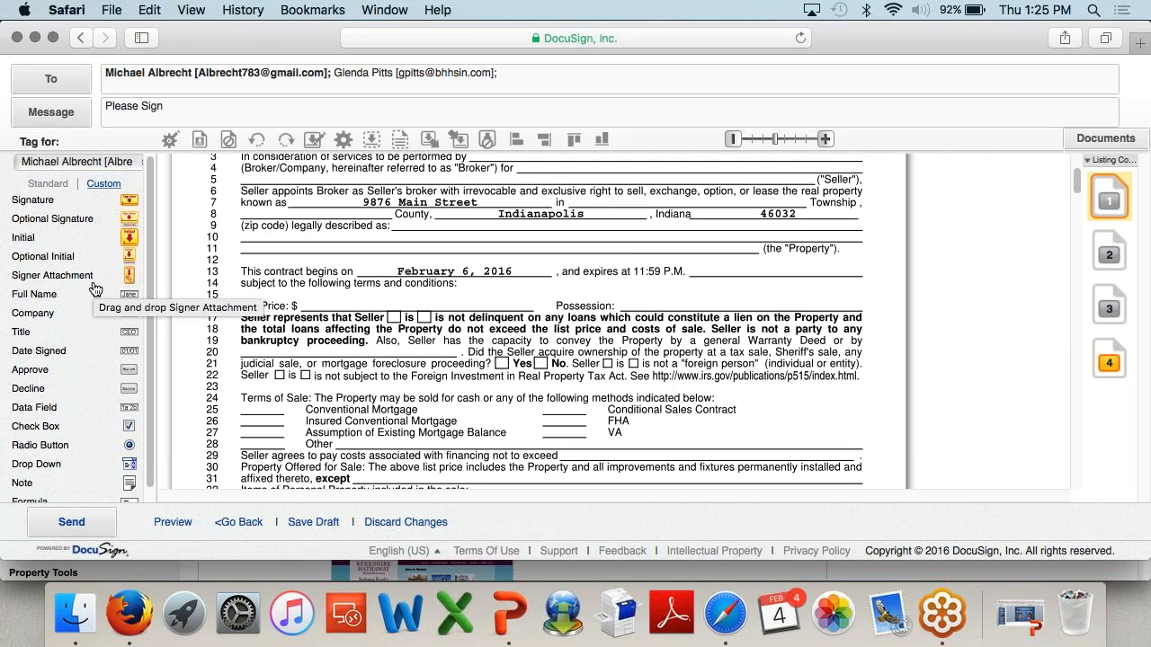
scroll(95, 289, down, 1)
scroll(304, 280, down, 4)
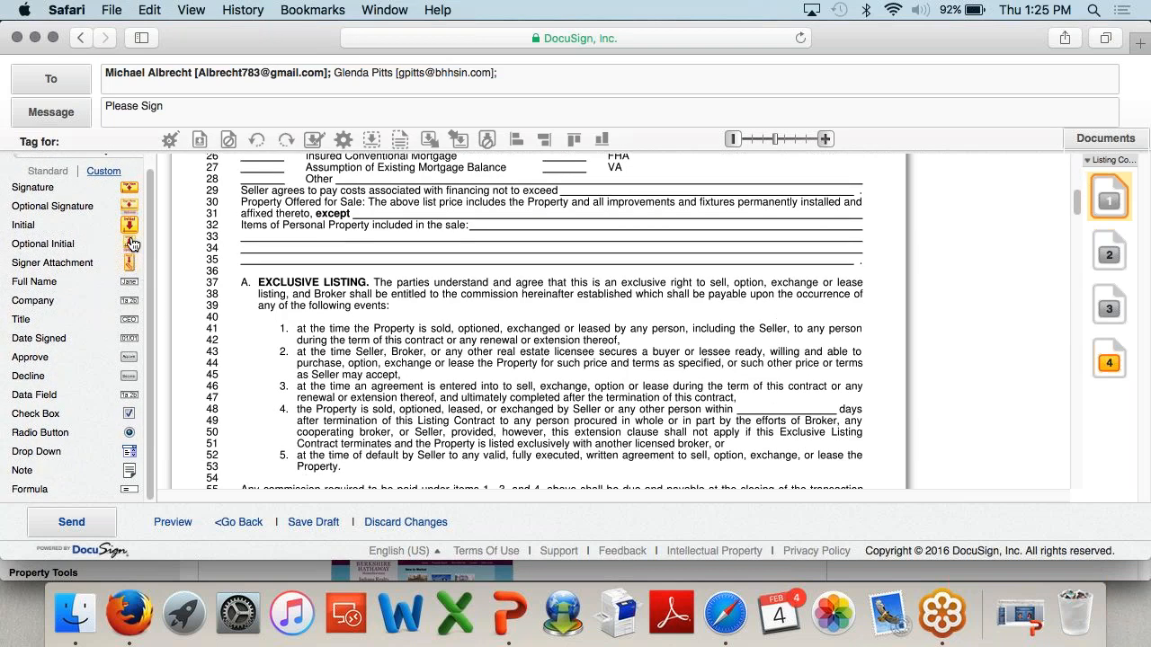
drag(129, 227, 270, 447)
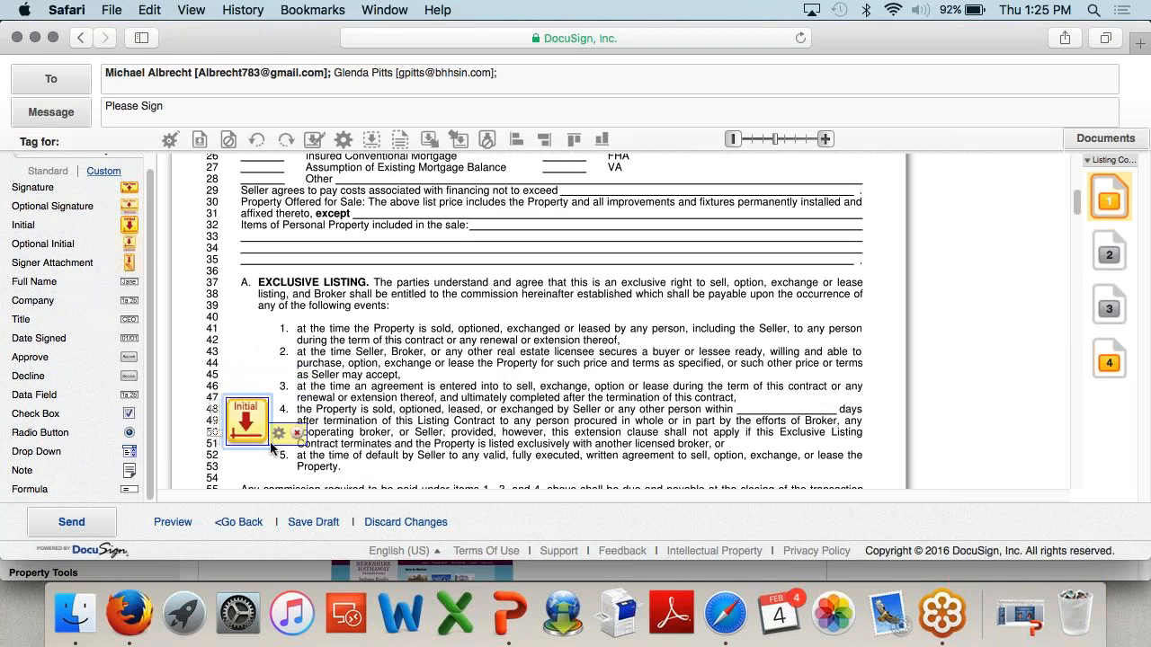
click(298, 434)
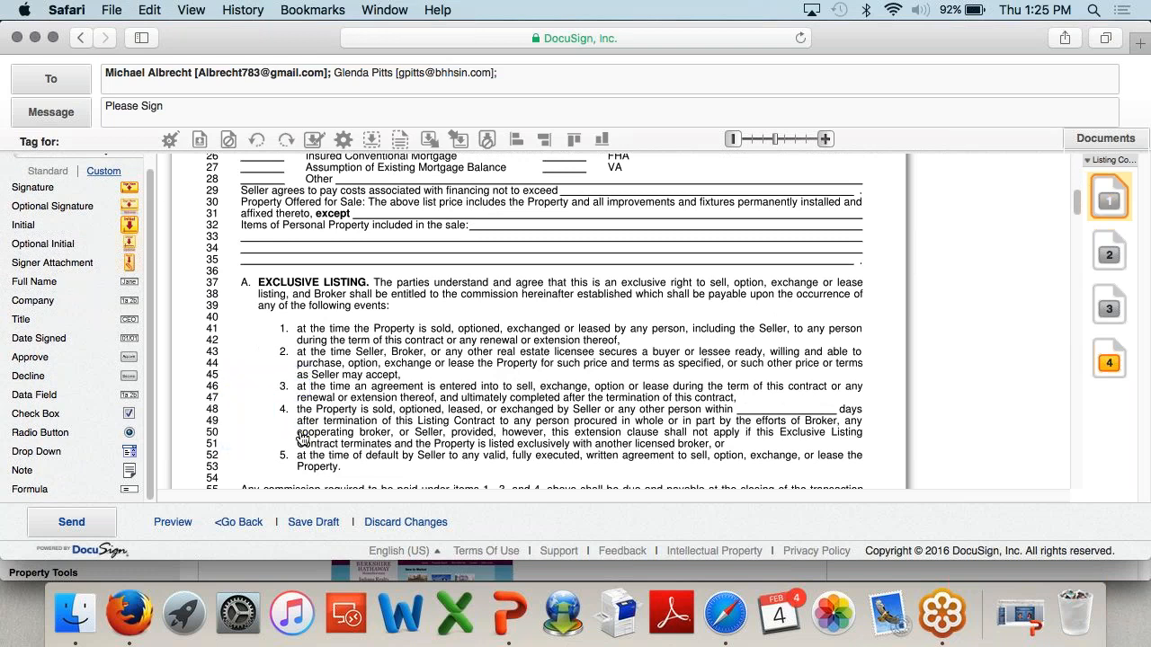
scroll(303, 440, down, 15)
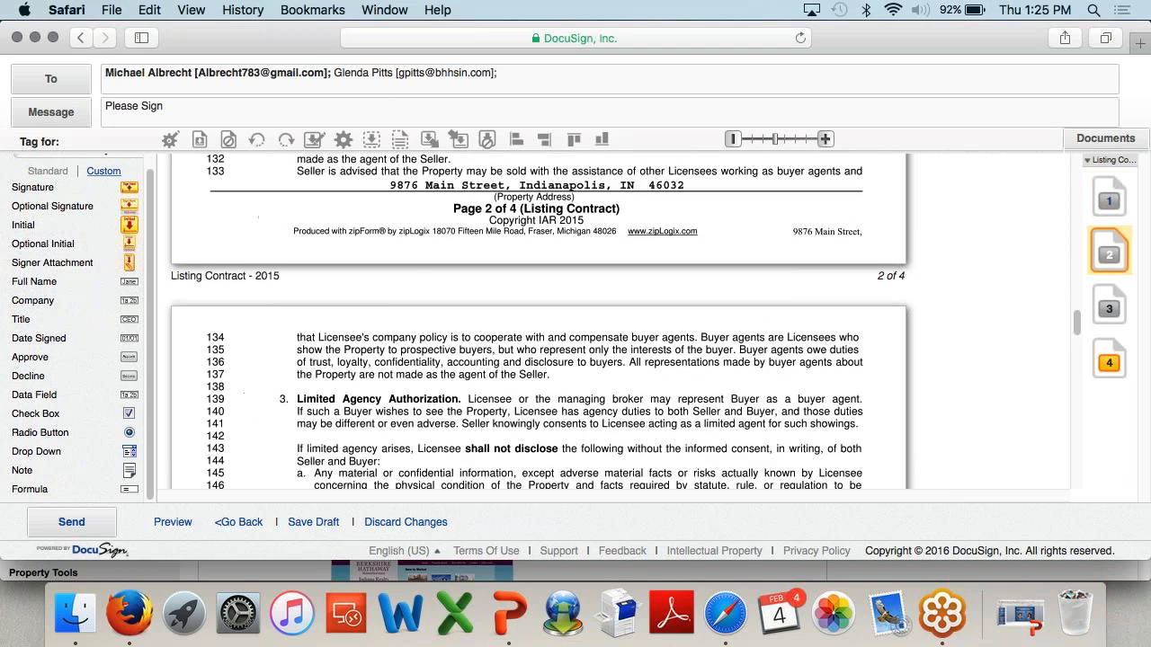
Step: Place a seller Full Name tag on the PRINTED line under Seller's Signature on page 4
scroll(539, 324, down, 15)
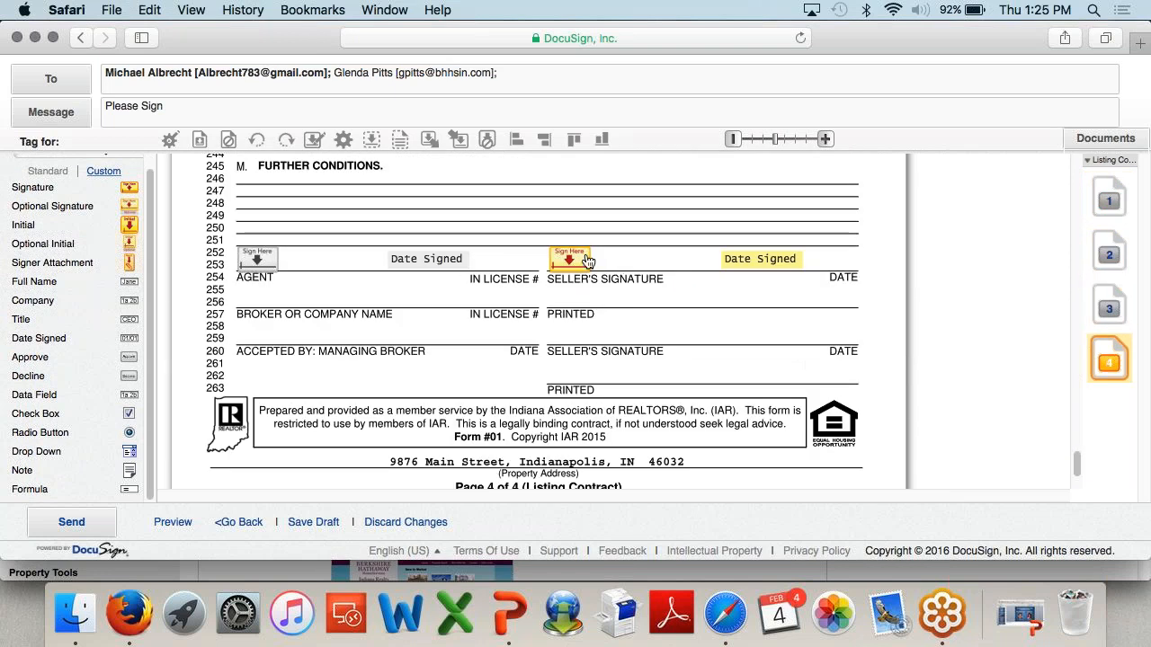
click(571, 260)
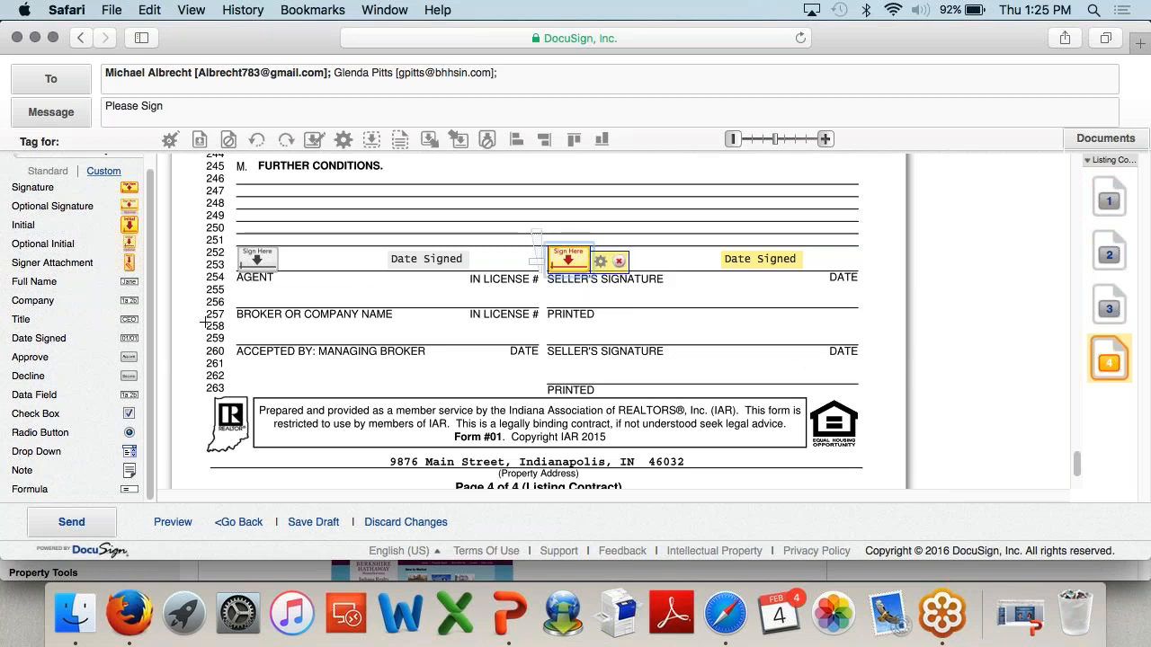
mouse_move(129, 282)
mouse_down()
mouse_move(426, 305)
mouse_move(553, 298)
mouse_up()
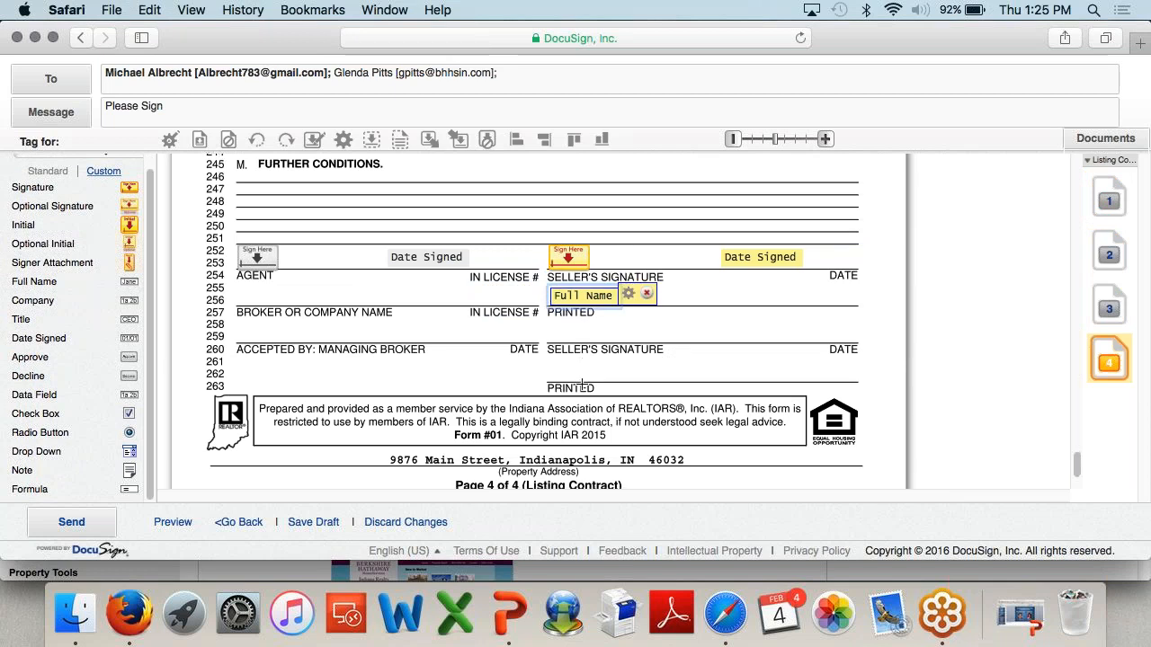
scroll(583, 385, down, 3)
scroll(582, 386, up, 3)
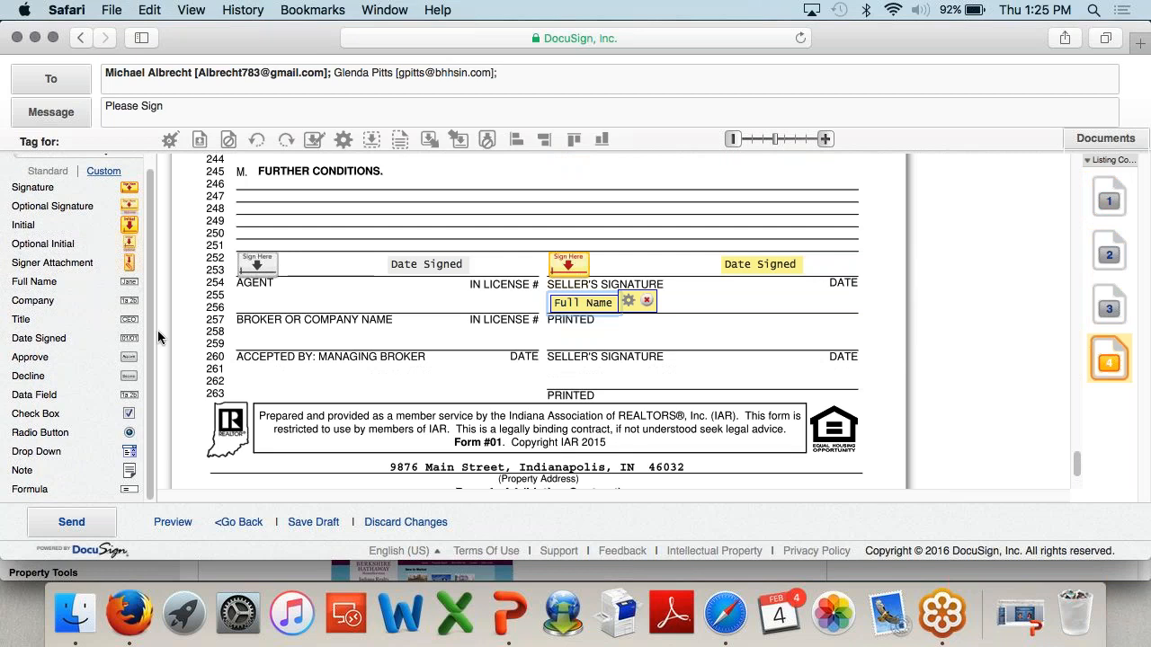
scroll(157, 330, up, 5)
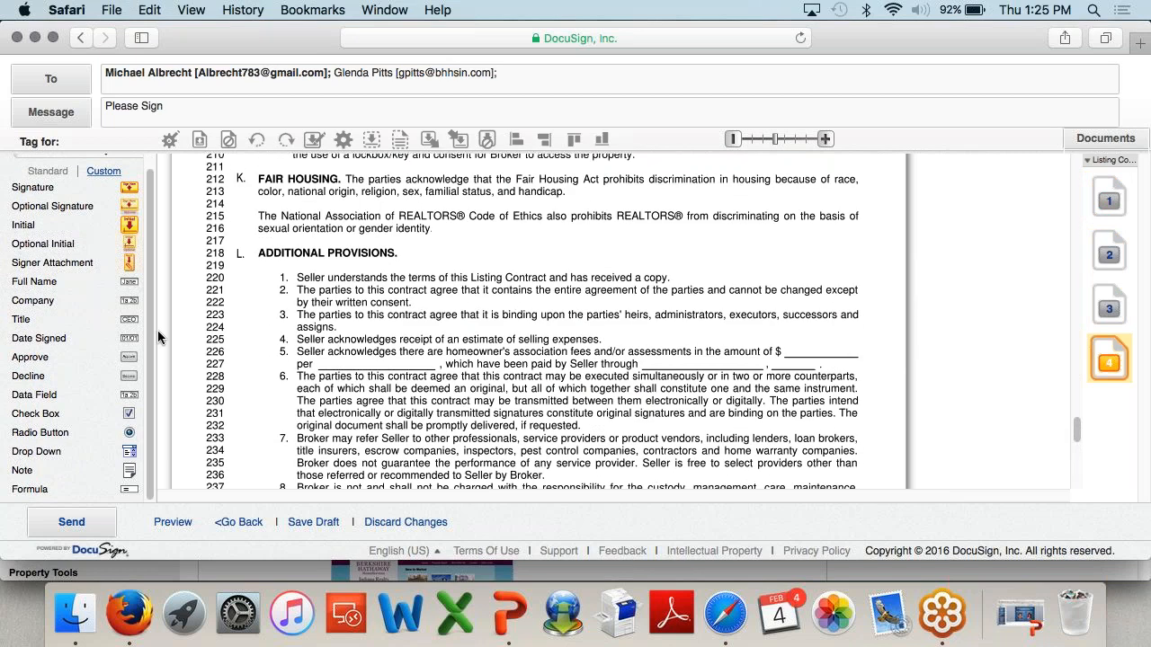
scroll(526, 383, up, 10)
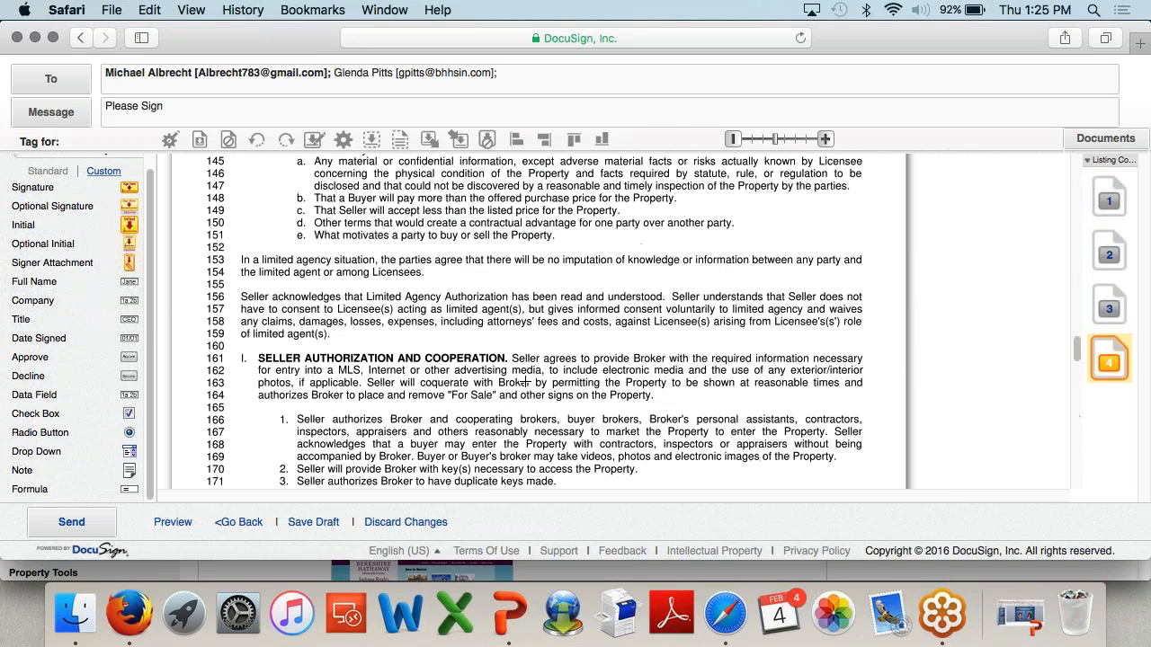
scroll(526, 382, up, 8)
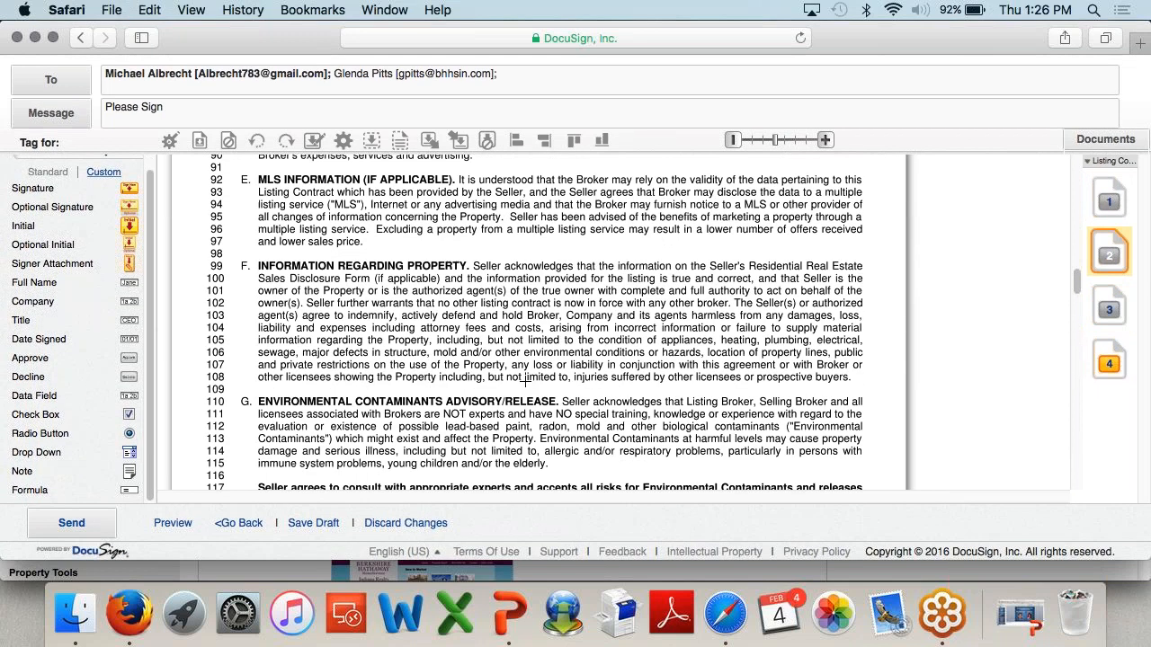
scroll(526, 382, up, 15)
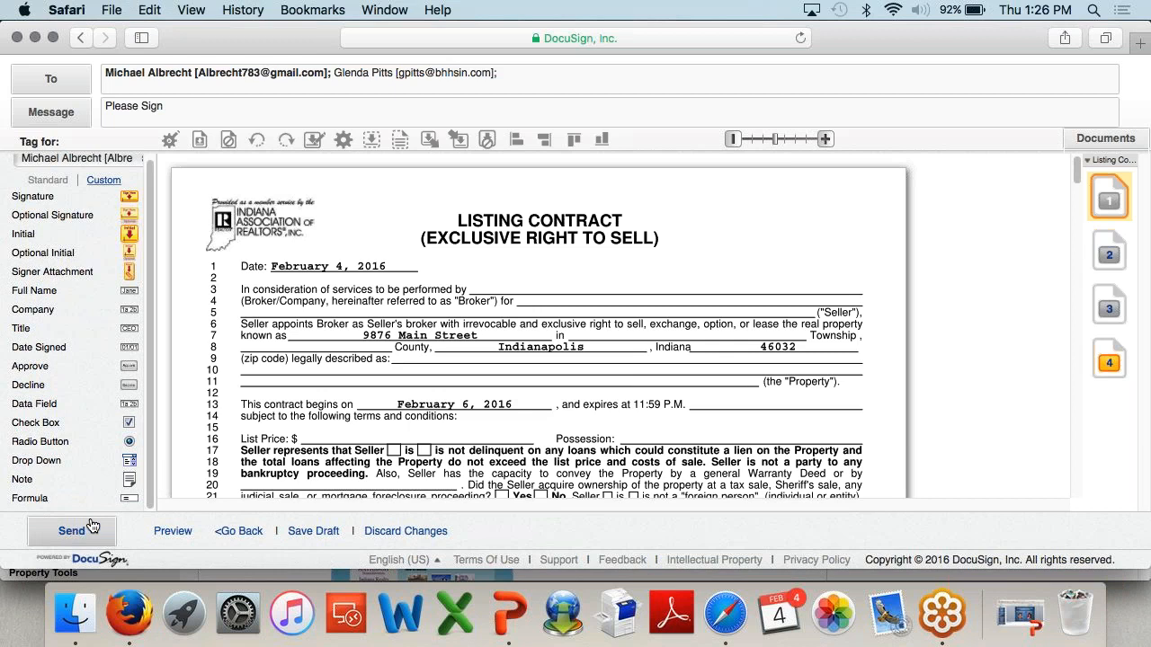
Step: Send the List Contract envelope with Send Anyway and close the sent confirmation
scroll(495, 366, down, 20)
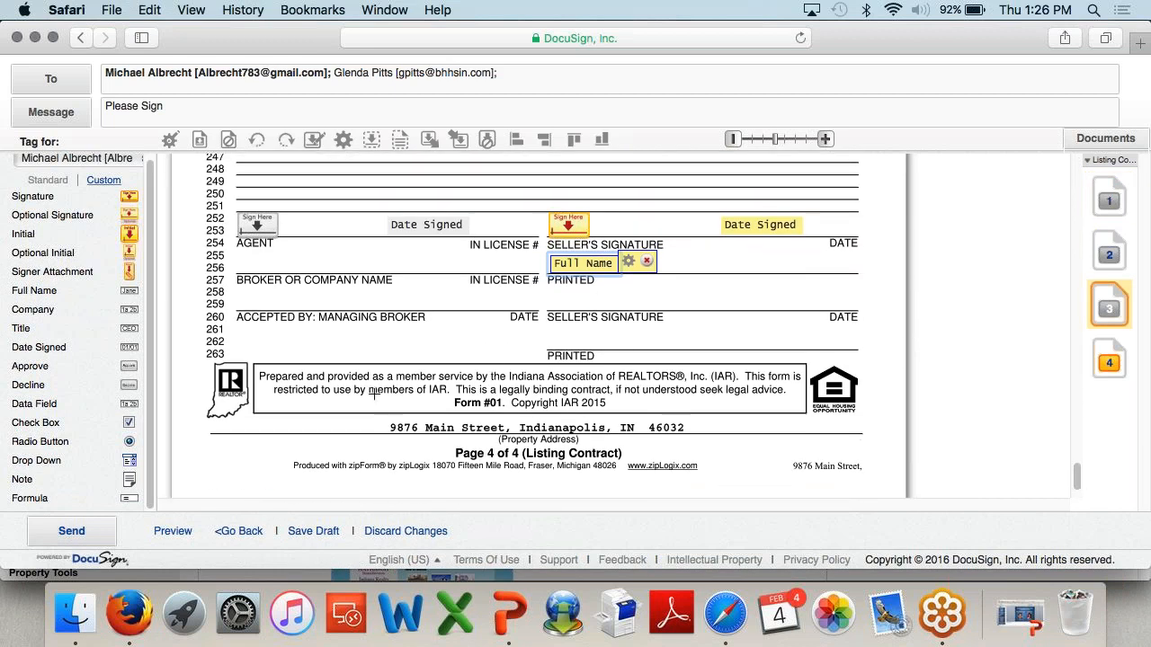
click(87, 537)
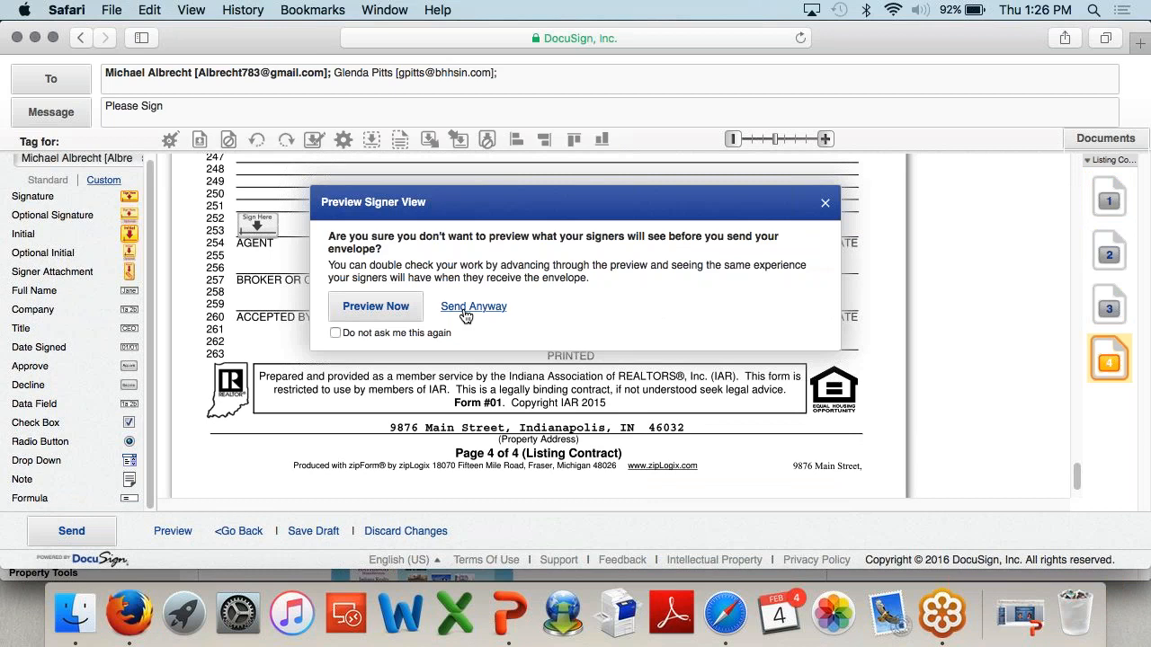
click(466, 309)
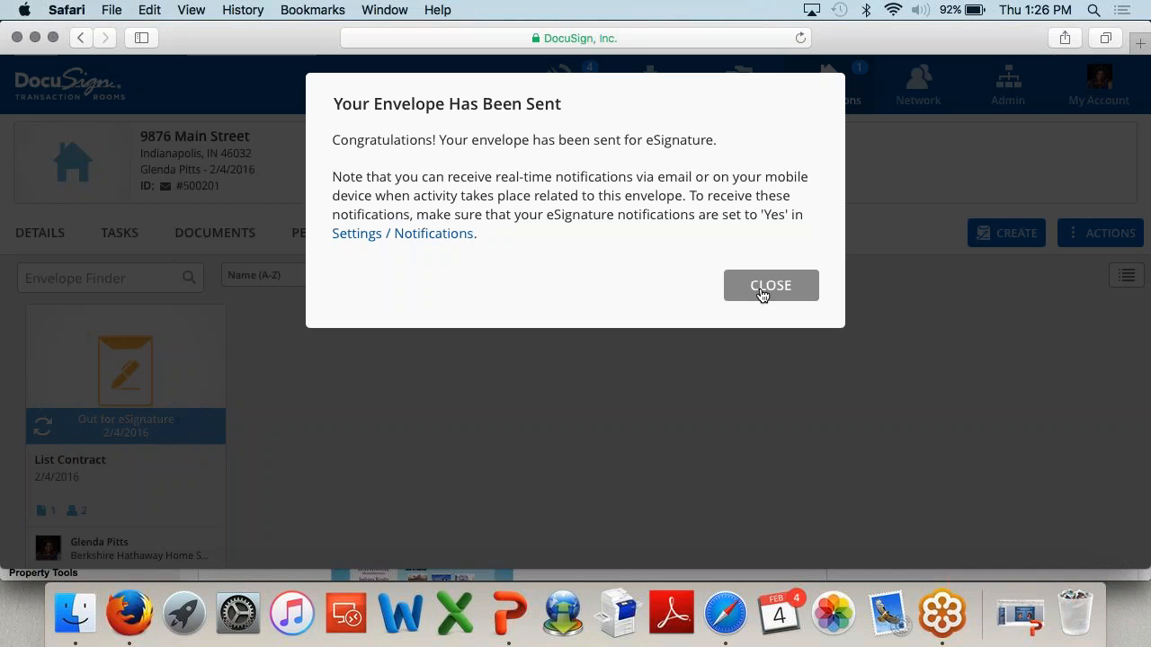
click(760, 288)
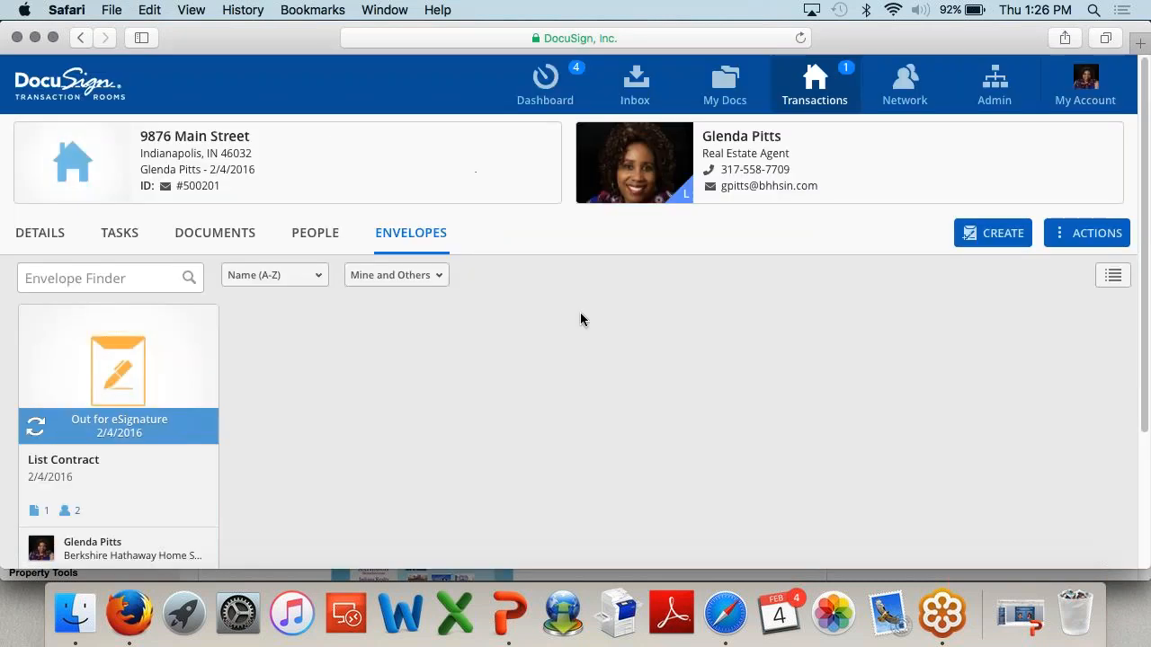
scroll(153, 465, down, 2)
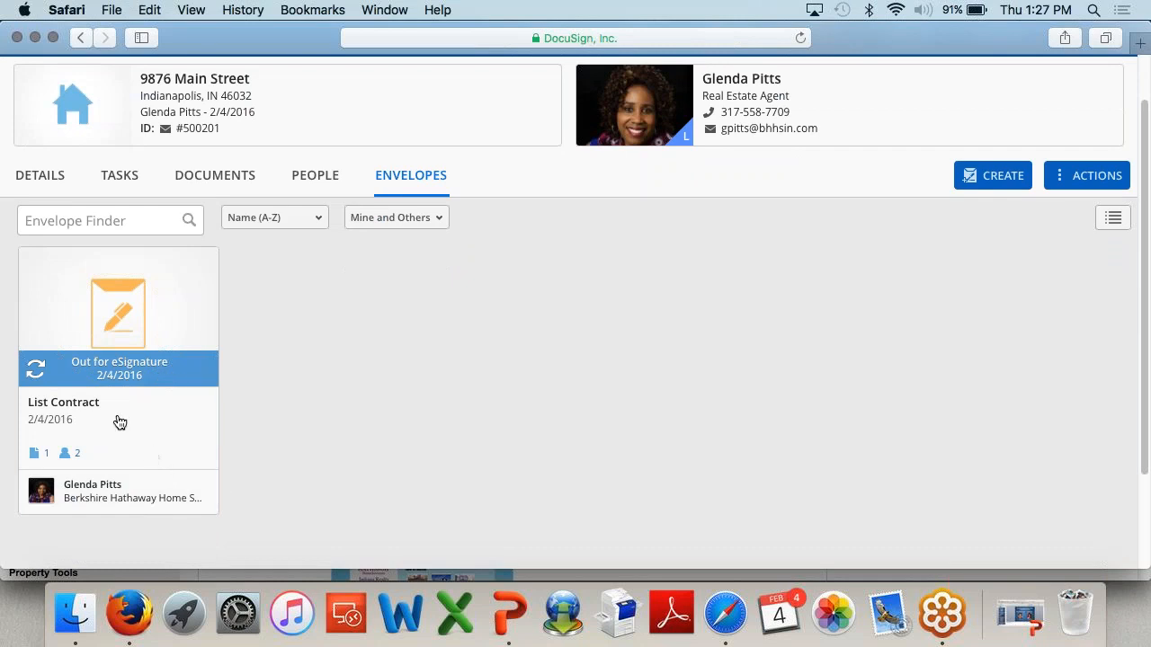
drag(260, 38, 282, 38)
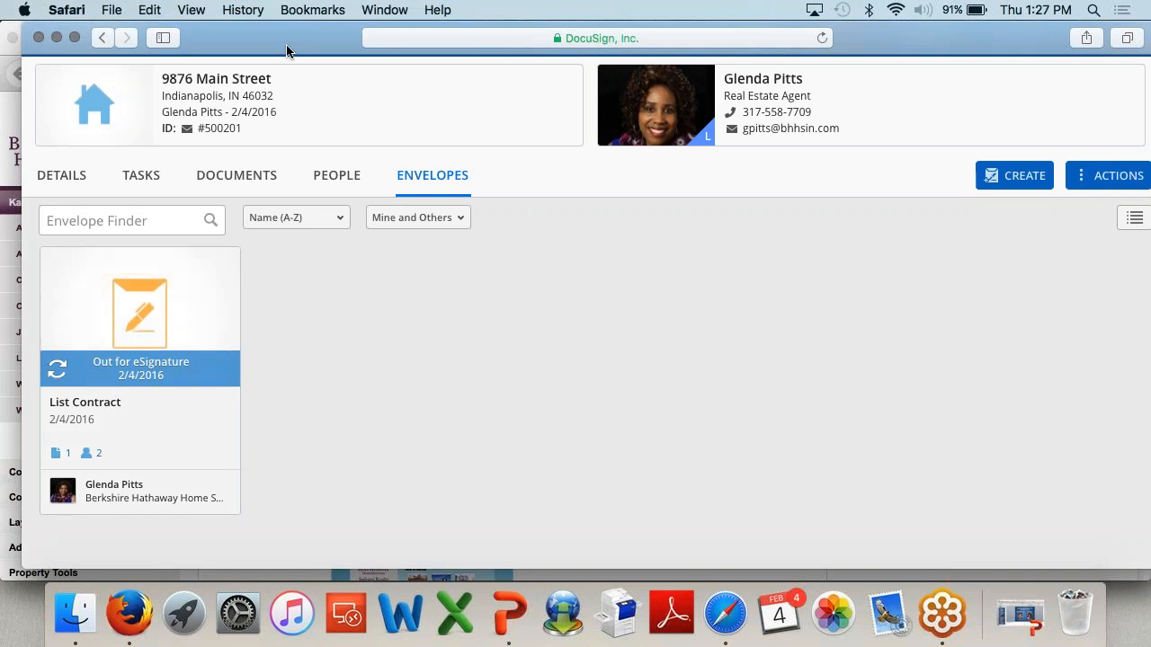
drag(286, 51, 260, 47)
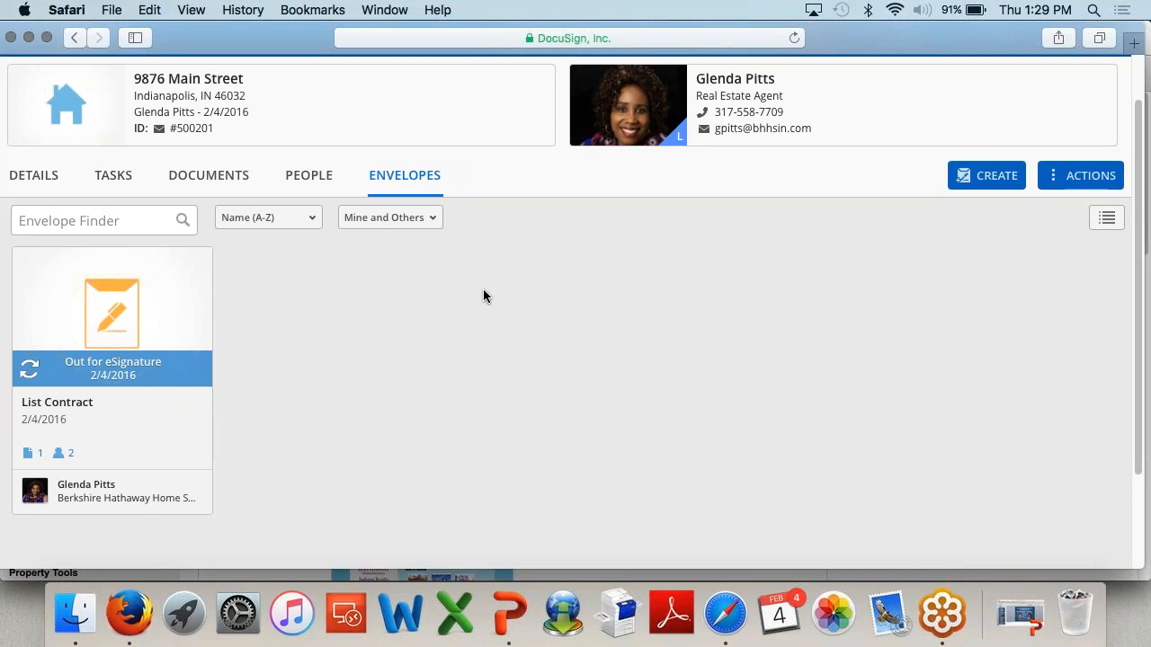
scroll(483, 296, up, 2)
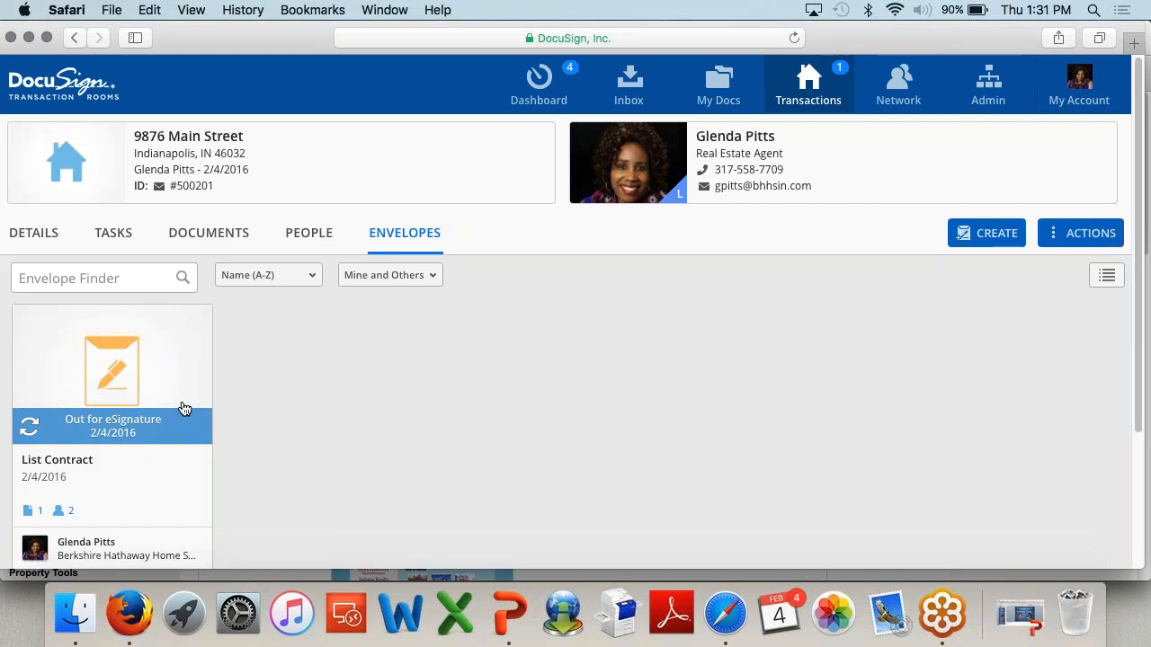
click(216, 235)
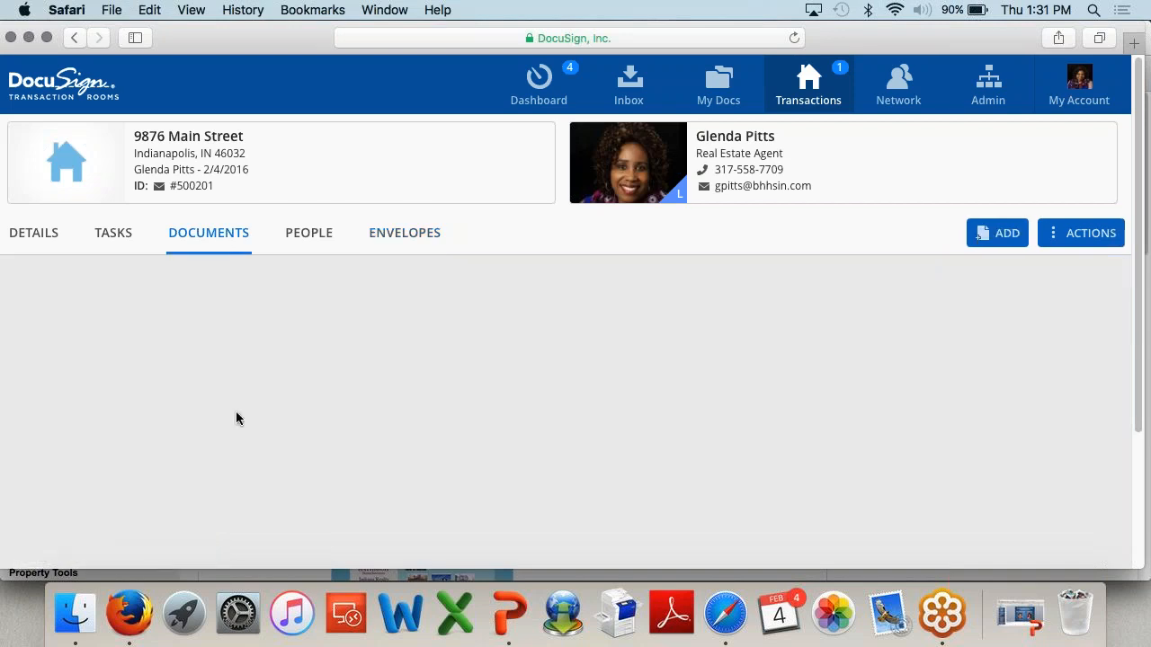
scroll(236, 413, down, 2)
scroll(237, 409, down, 1)
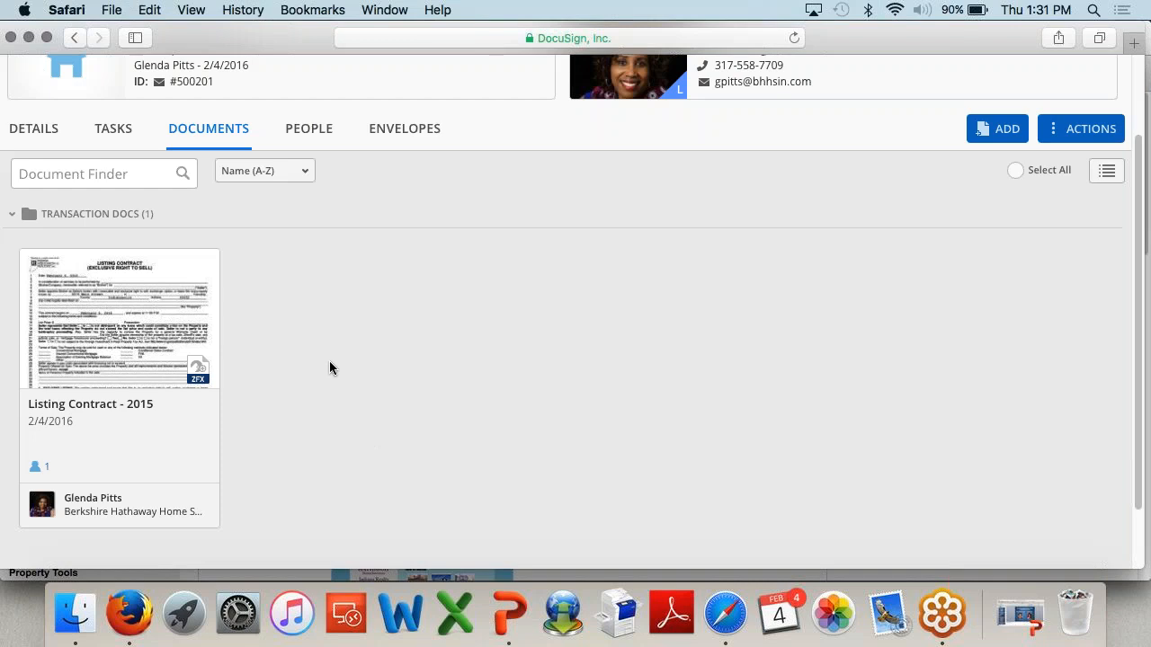
scroll(330, 358, up, 2)
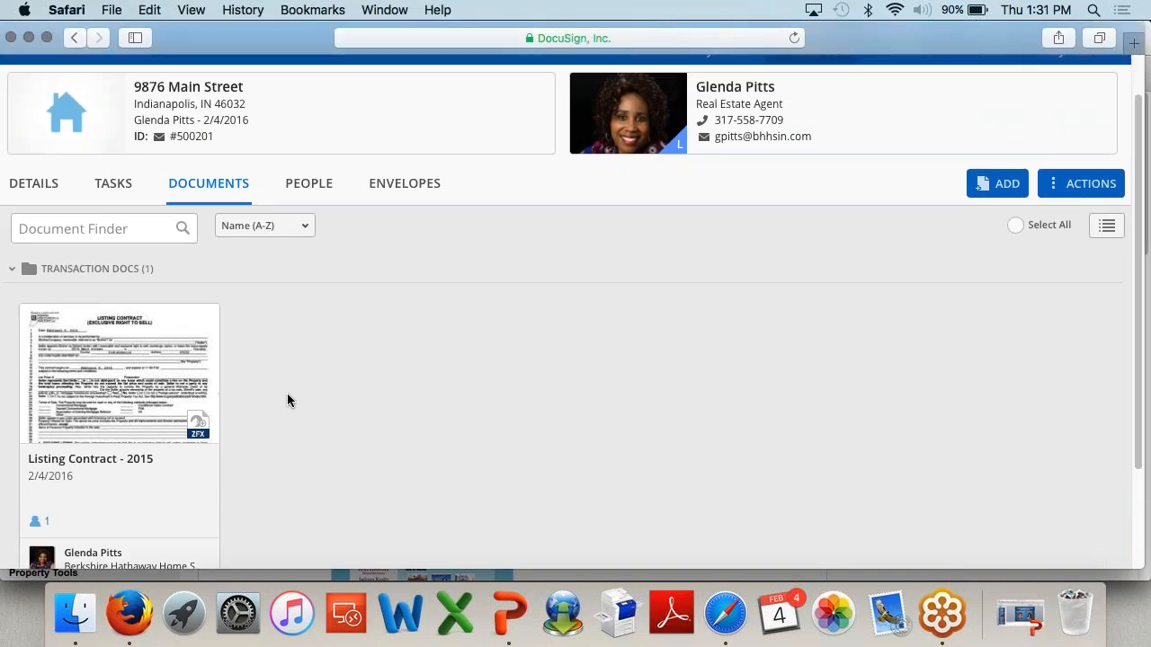
click(30, 317)
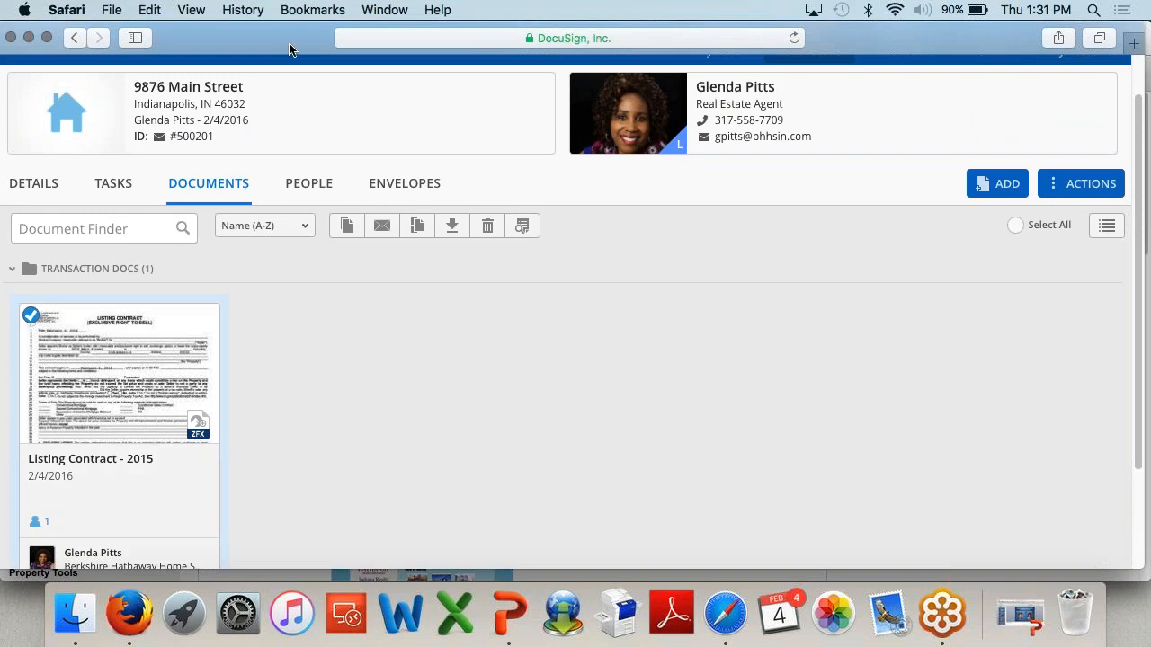
Step: Tick and then untick the Listing Contract - 2015 checkbox so no document remains selected
drag(281, 50, 322, 49)
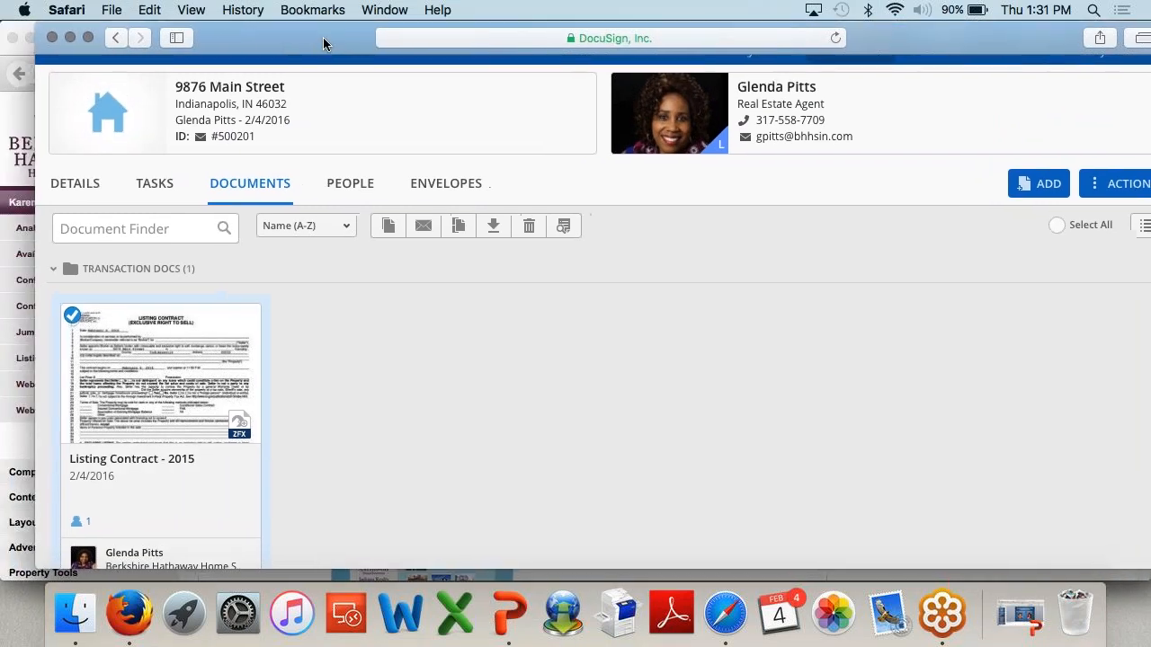
click(71, 316)
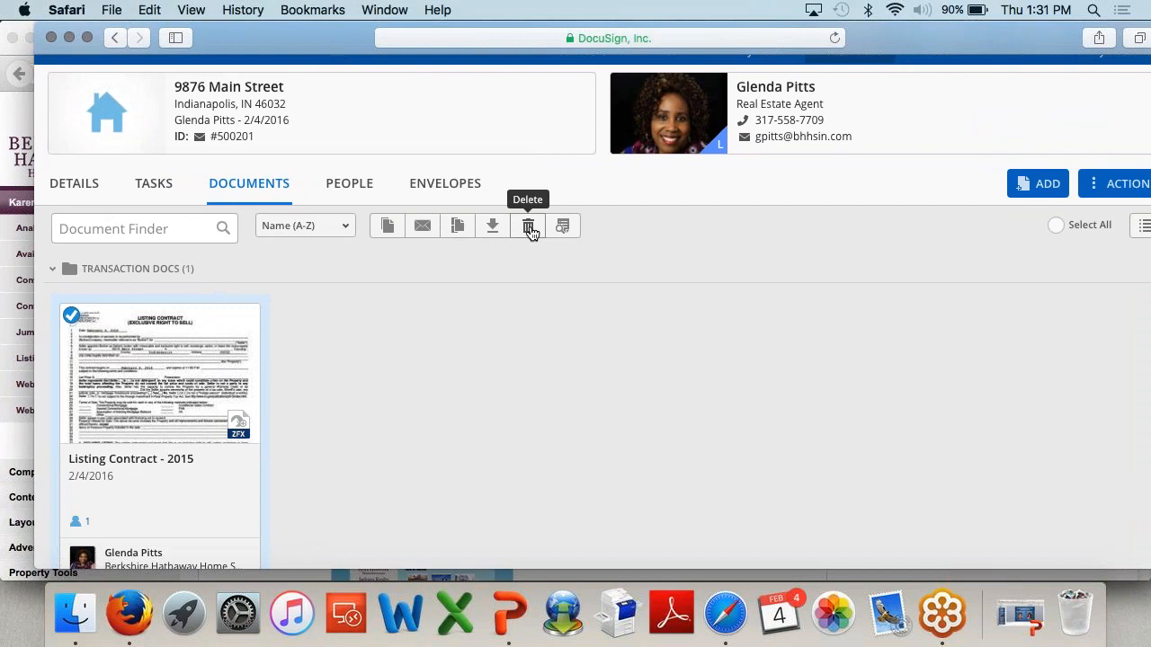
click(71, 316)
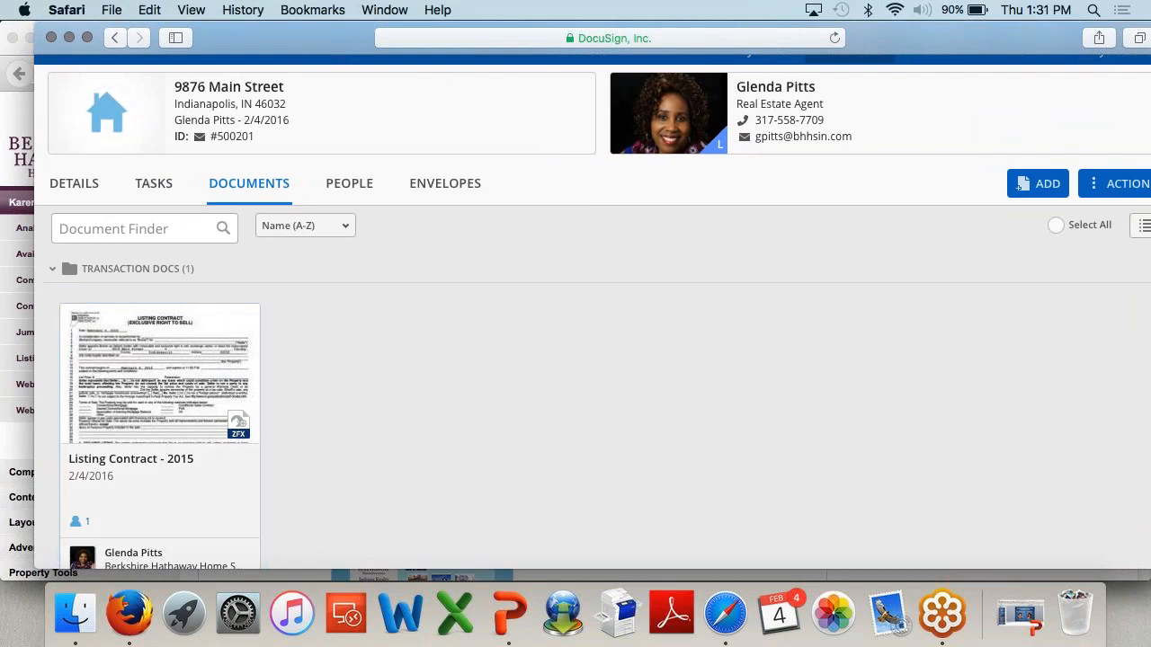
drag(290, 52, 260, 42)
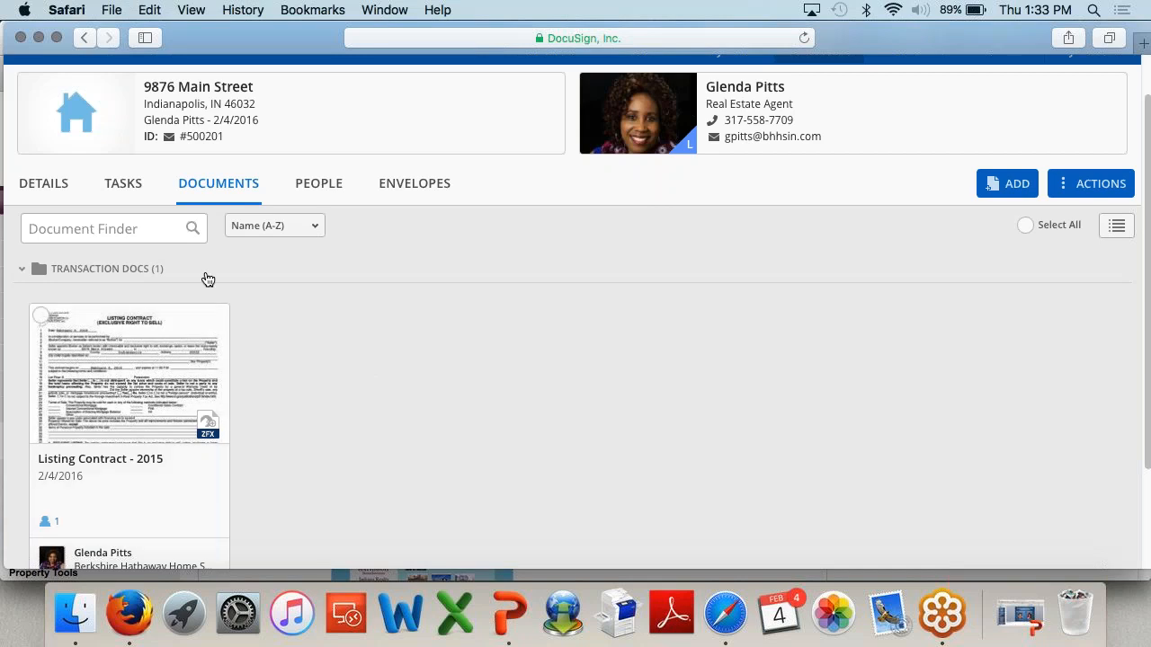
drag(254, 52, 253, 51)
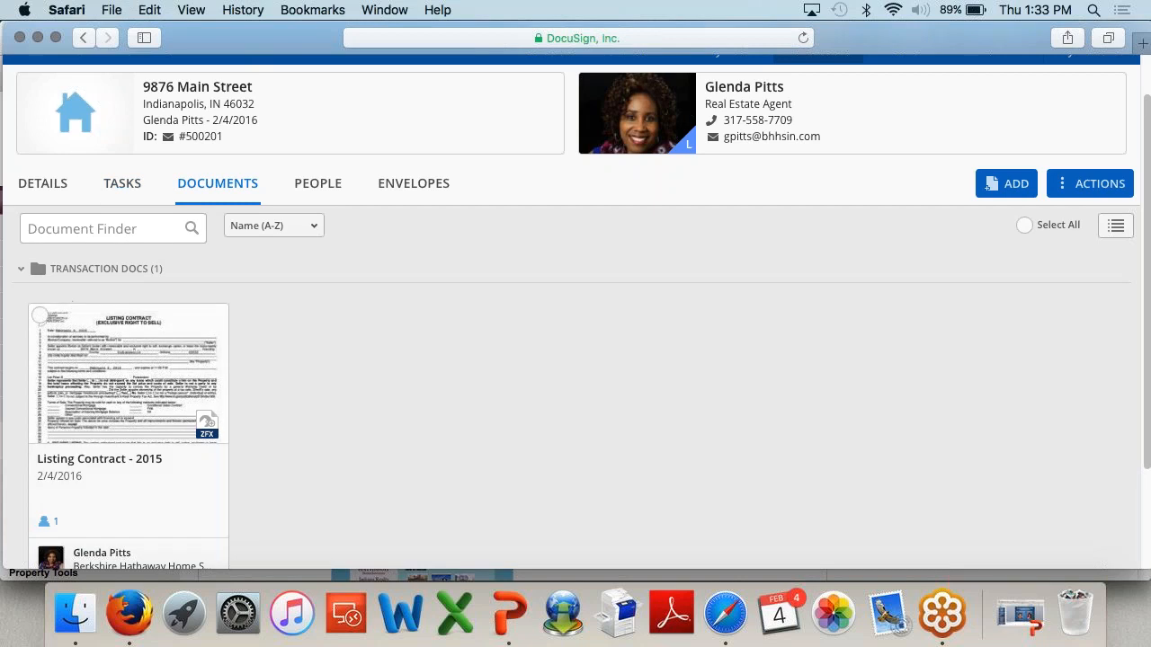
Step: View the Listing Contract's Rename/Move/Email right-click options, then select its card again
mouse_move(47, 322)
right_click(128, 372)
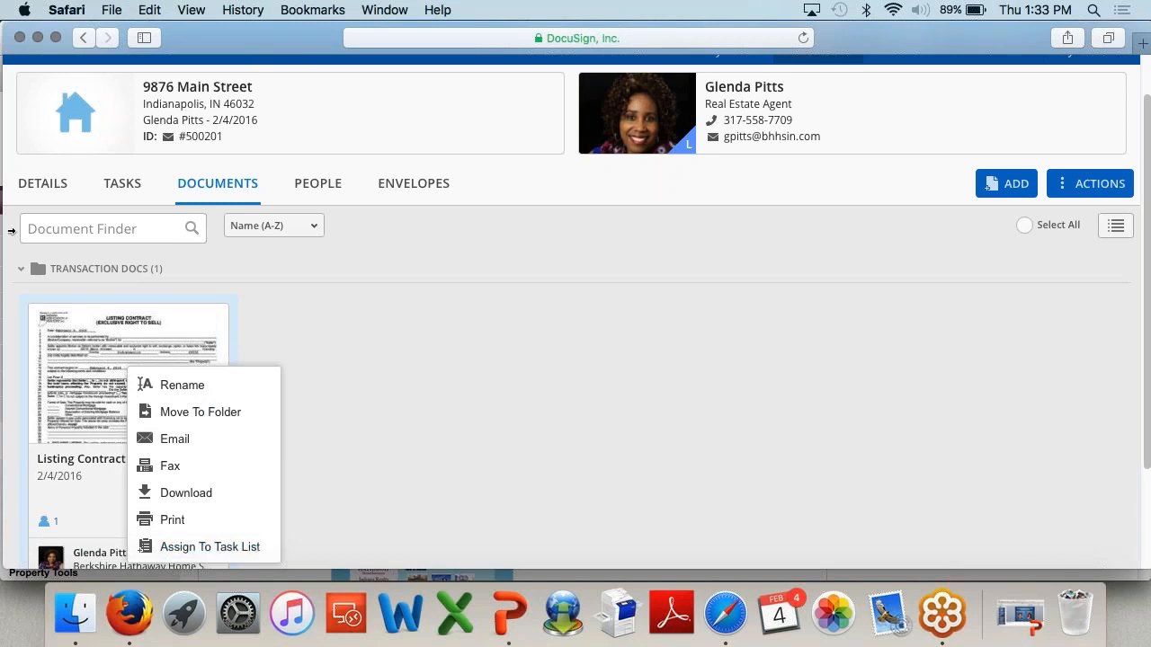
click(40, 316)
drag(264, 51, 267, 49)
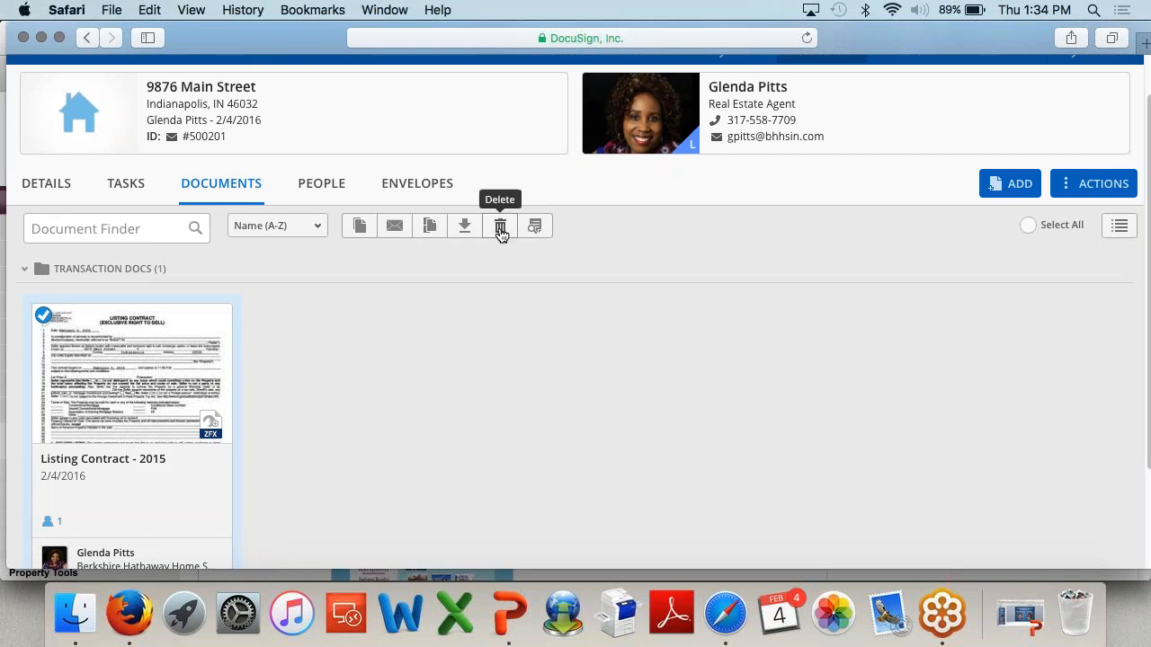
click(45, 319)
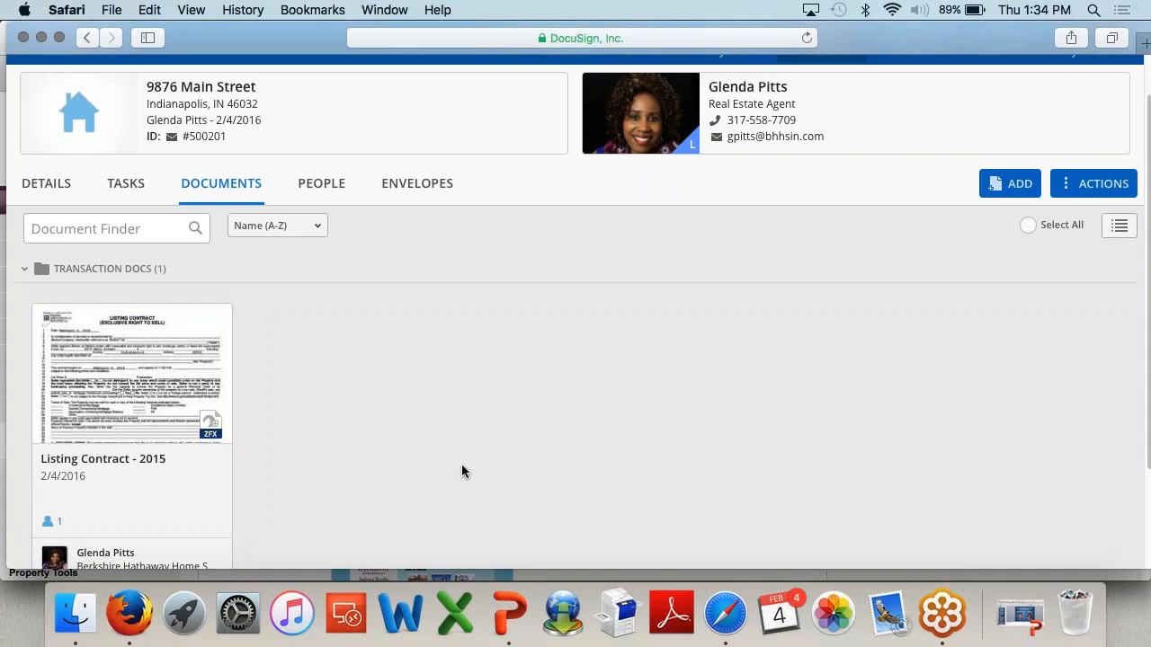
click(43, 317)
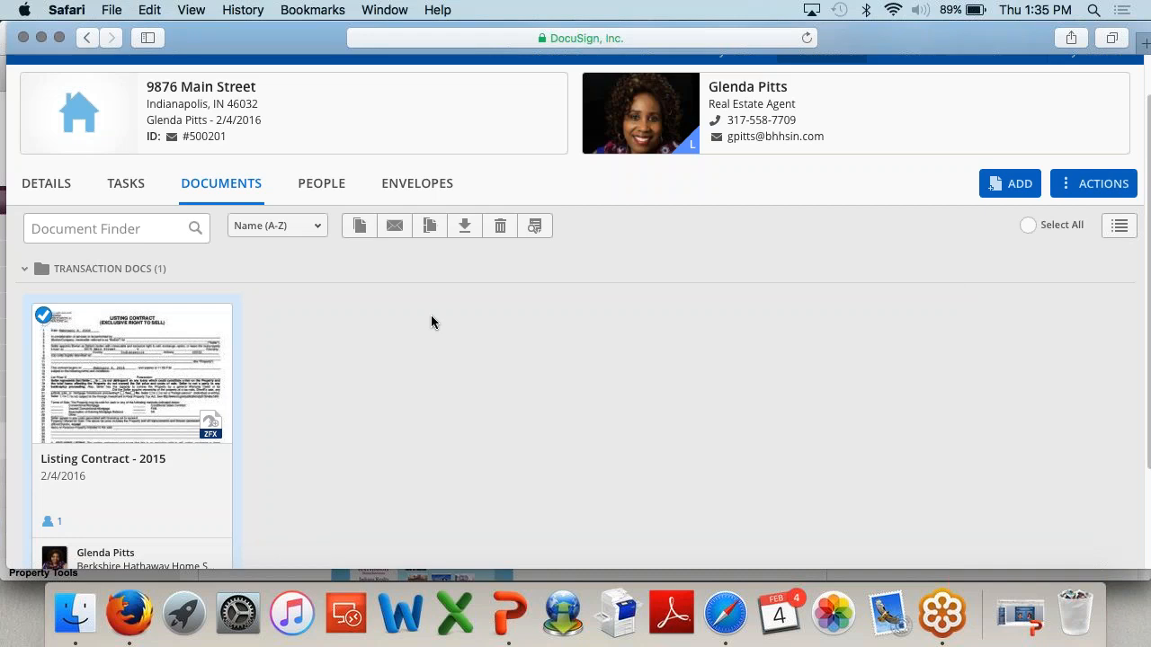
Step: Upload Matrix AutoEmail How To.pdf from the Desktop through ADD > Computer
scroll(106, 403, down, 3)
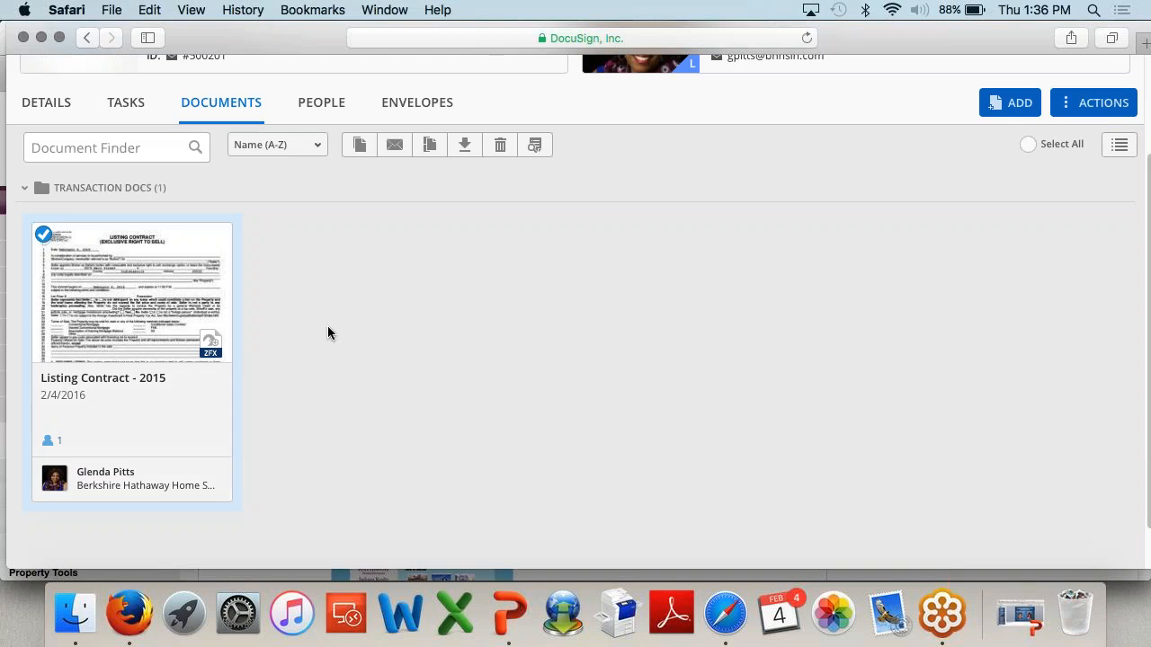
scroll(418, 341, up, 3)
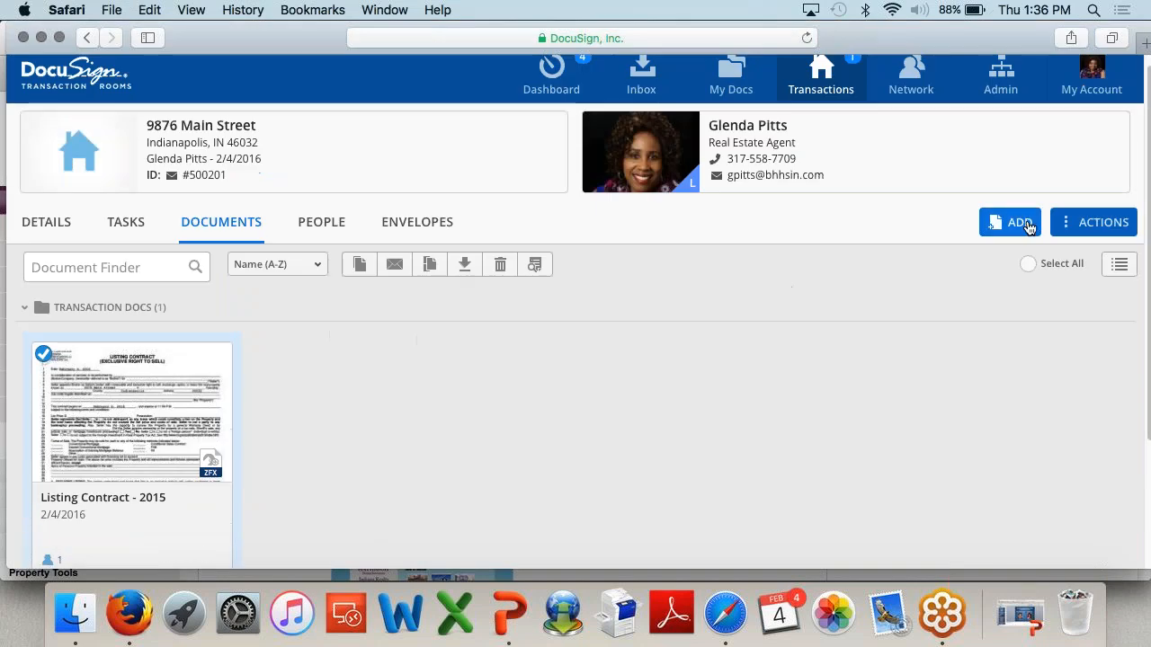
click(1019, 224)
click(996, 274)
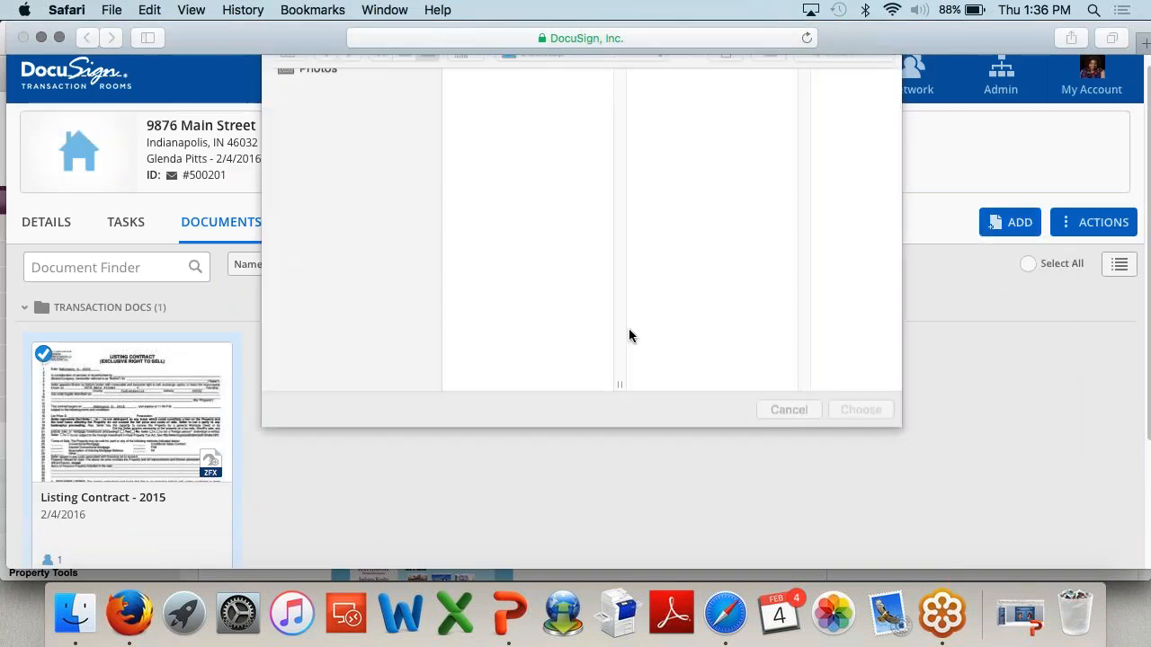
scroll(552, 293, down, 5)
scroll(552, 292, down, 3)
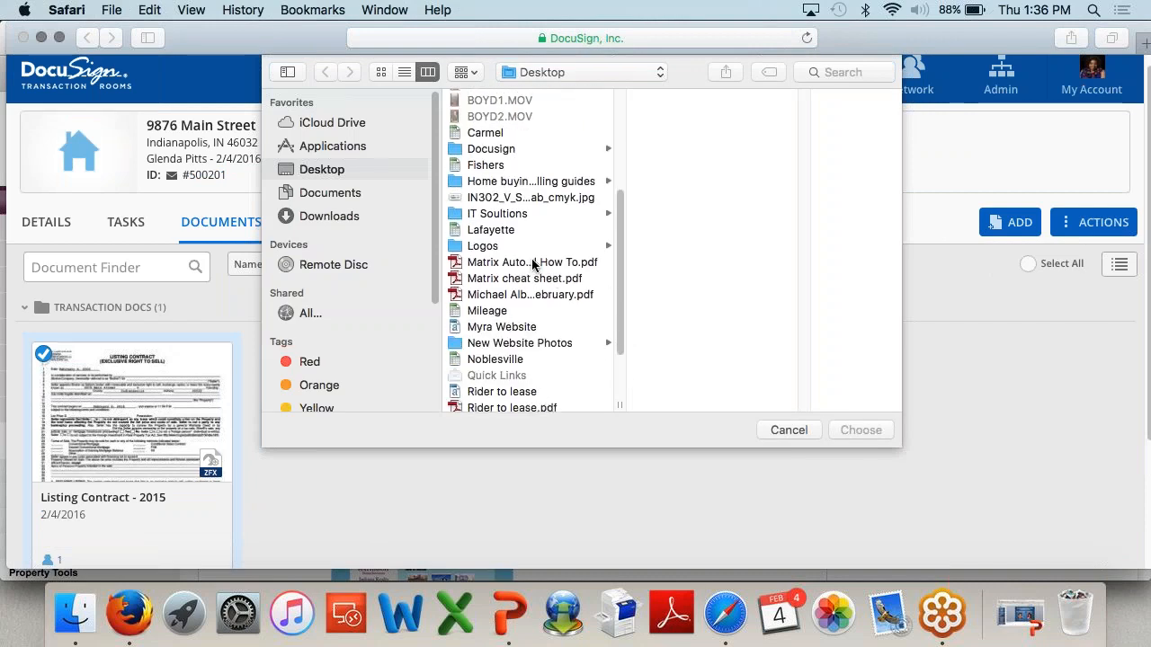
click(531, 262)
click(848, 430)
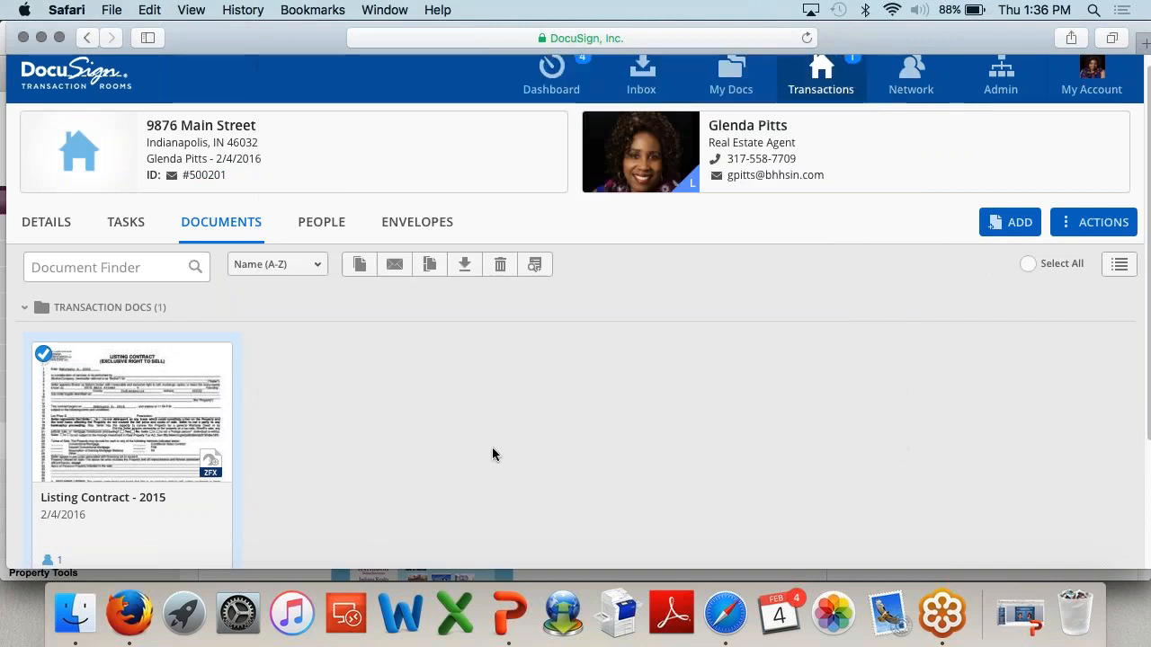
scroll(595, 430, down, 1)
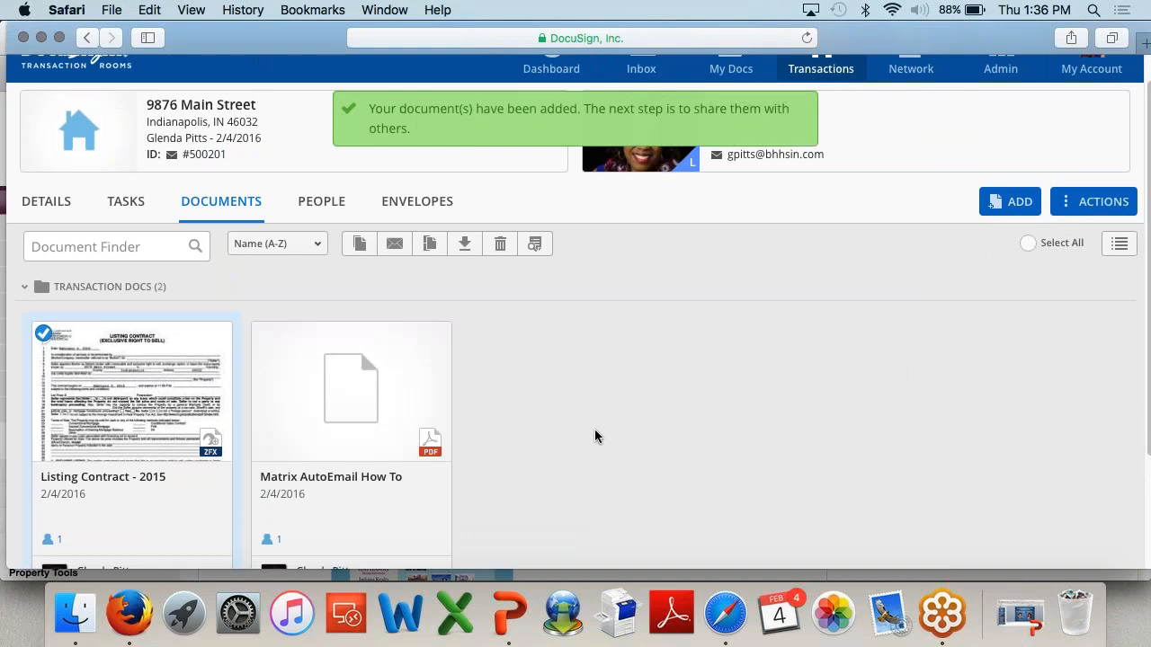
scroll(594, 435, down, 3)
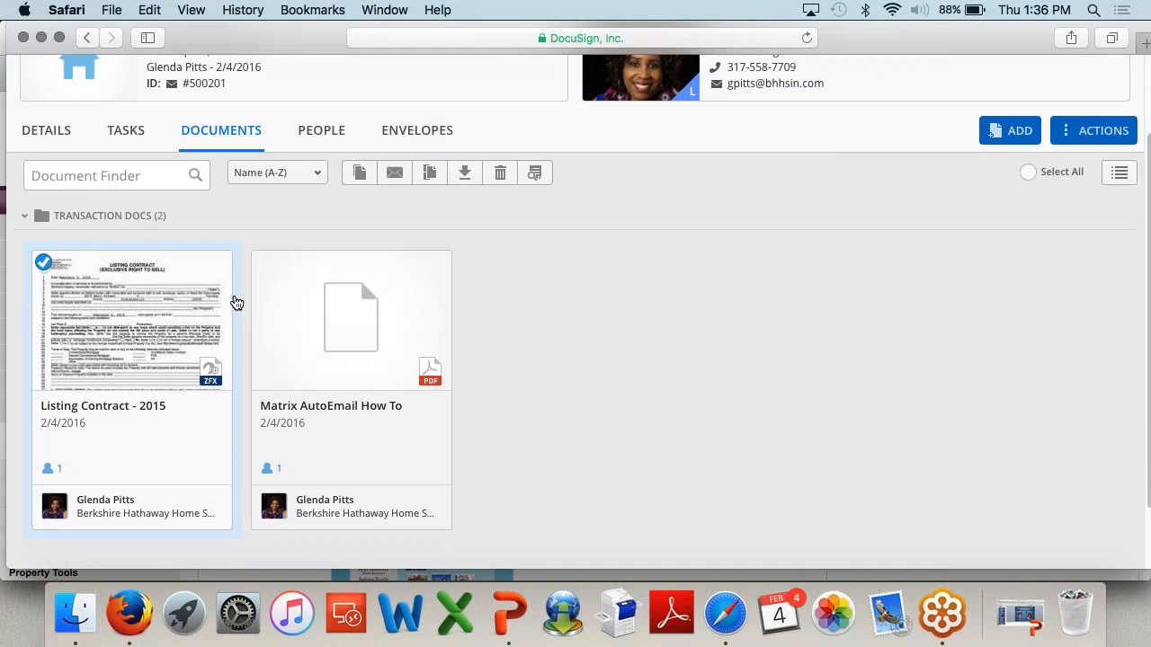
Step: Try combining the selected documents under the name 'COmpleted PA', then close the Combine dialog
mouse_move(295, 261)
click(430, 172)
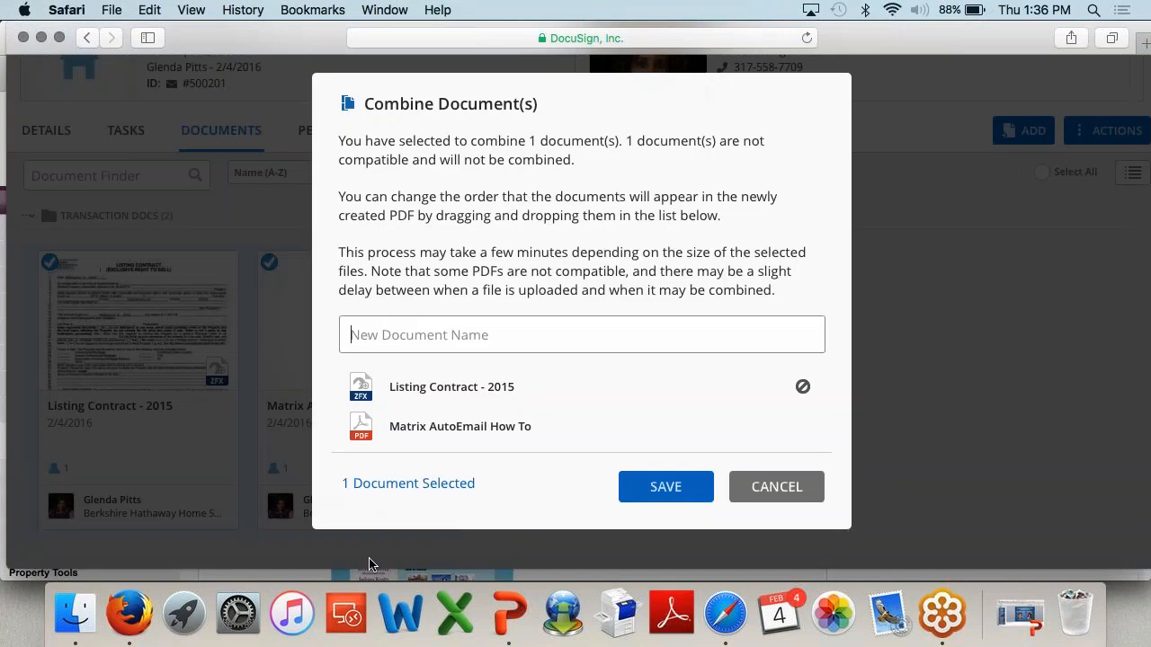
drag(378, 395, 450, 391)
text(CO)
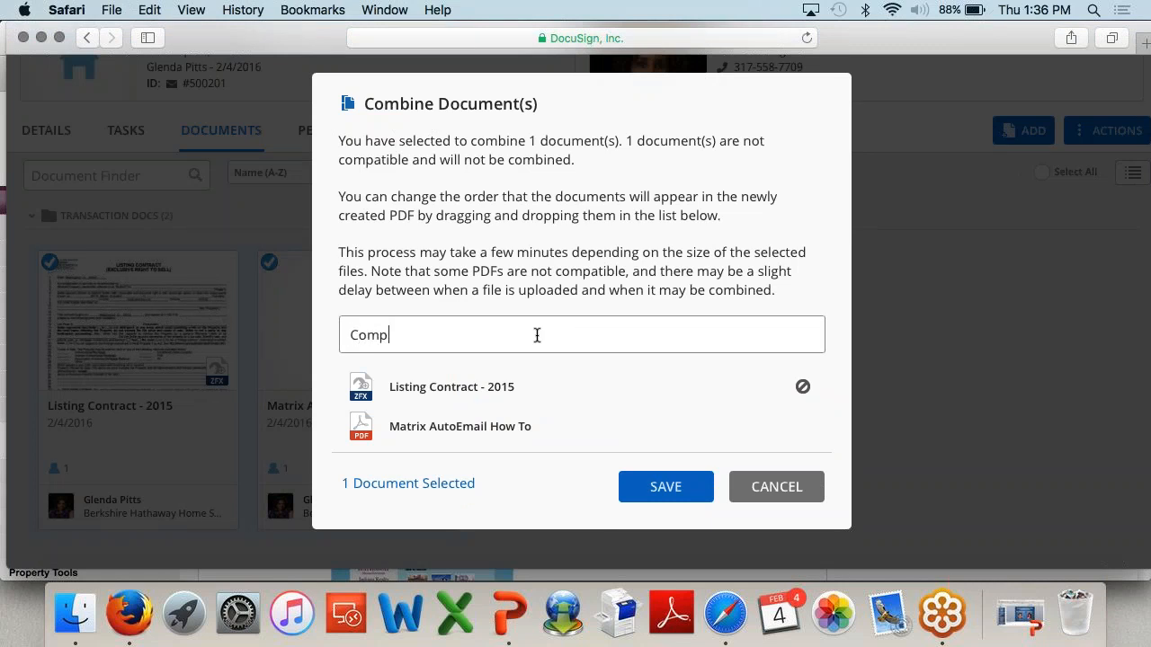
text(mpleted PA)
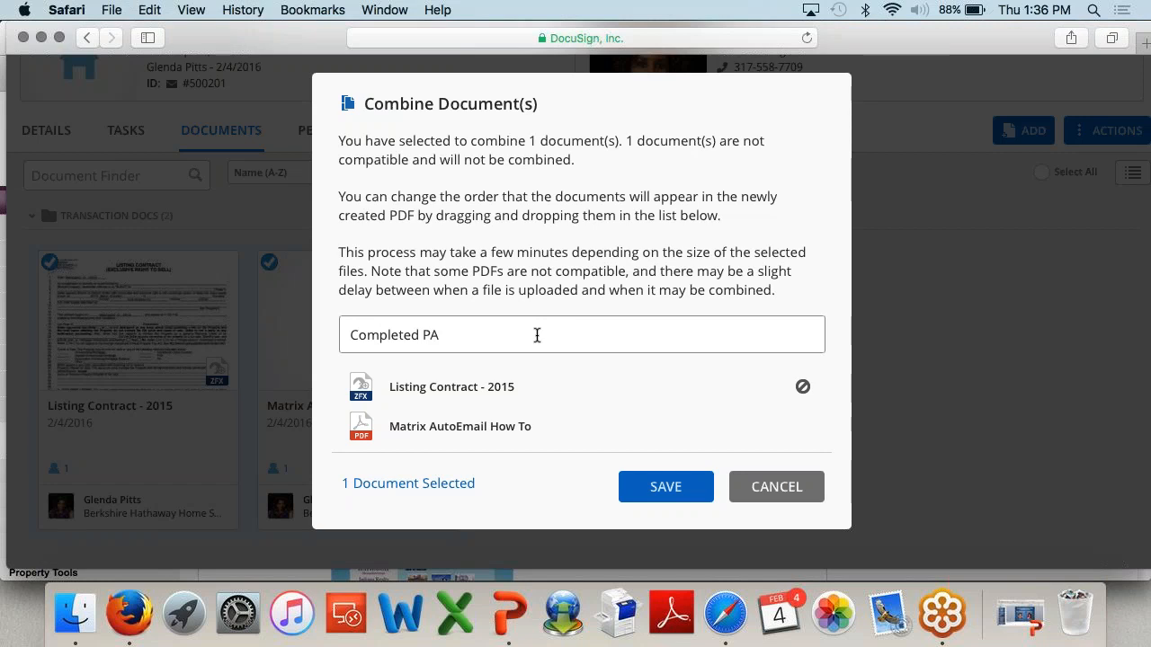
click(664, 475)
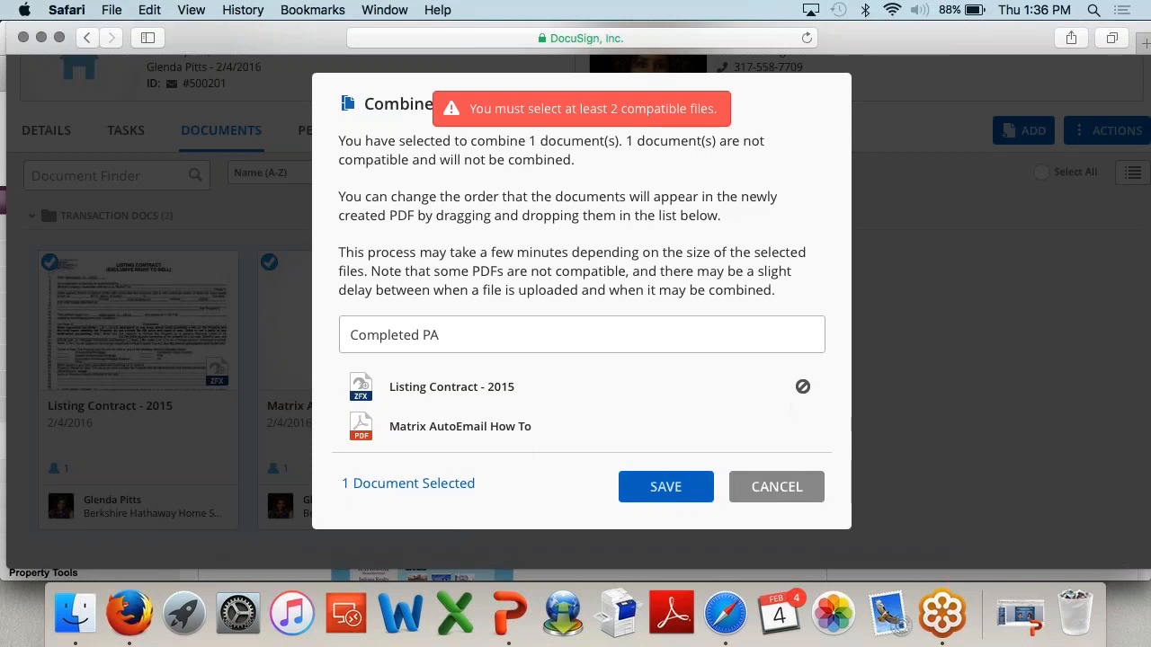
click(773, 497)
Step: Upload the Matrix cheat sheet PDF from the computer into Transaction Docs
click(1008, 144)
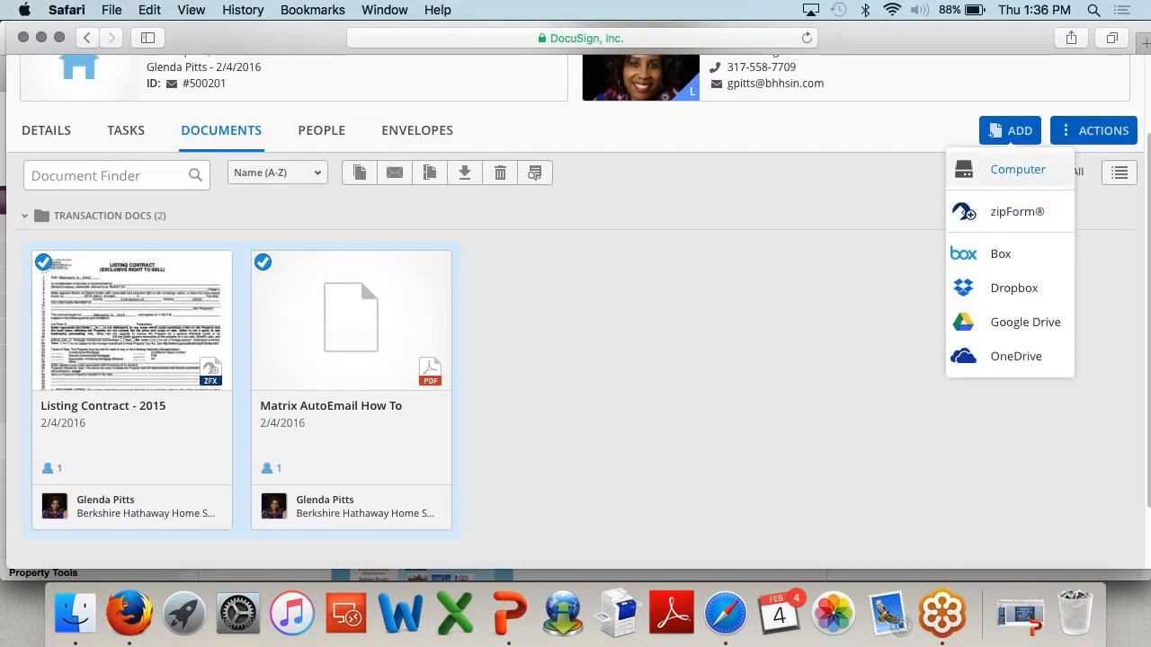
click(1010, 169)
scroll(509, 331, down, 5)
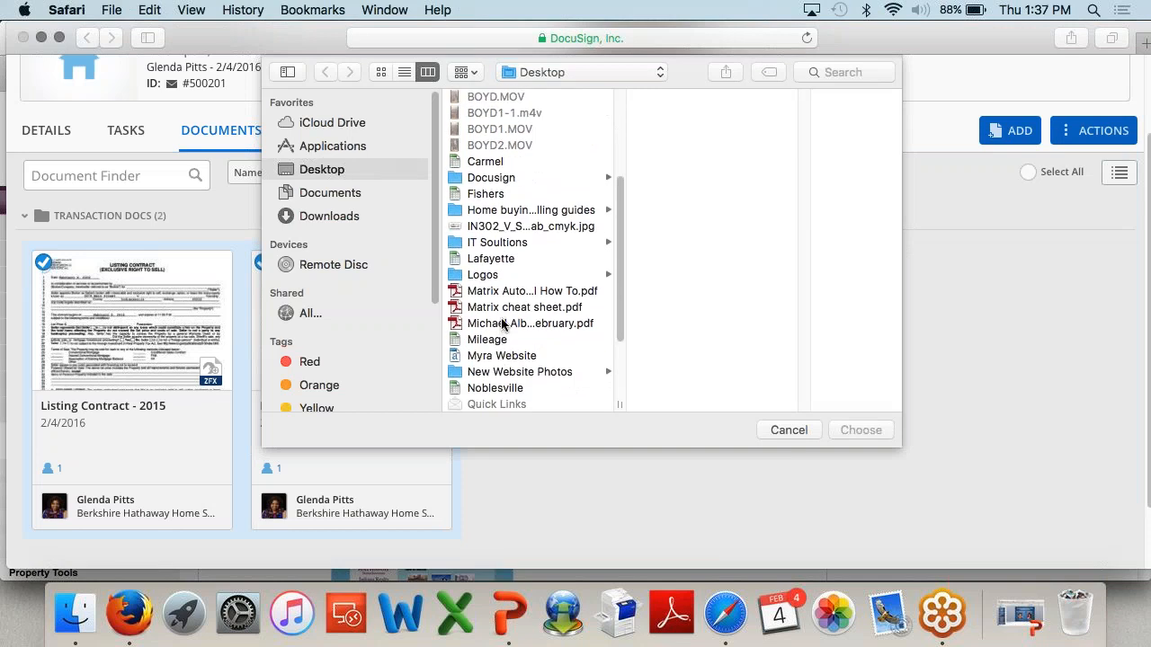
click(505, 308)
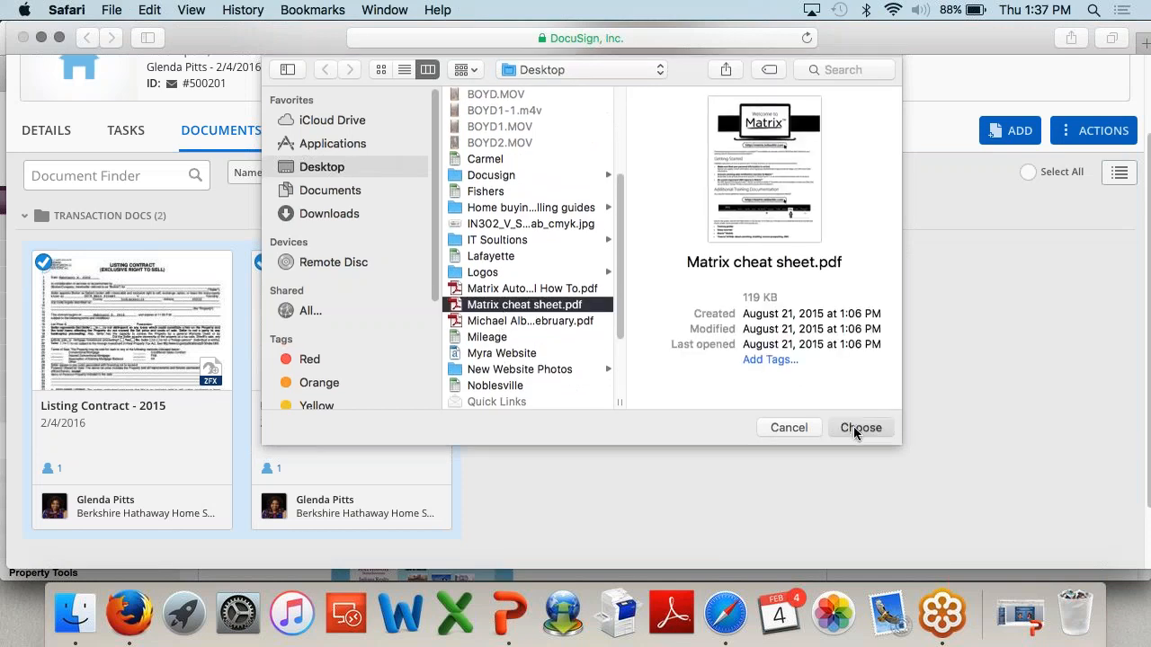
click(856, 430)
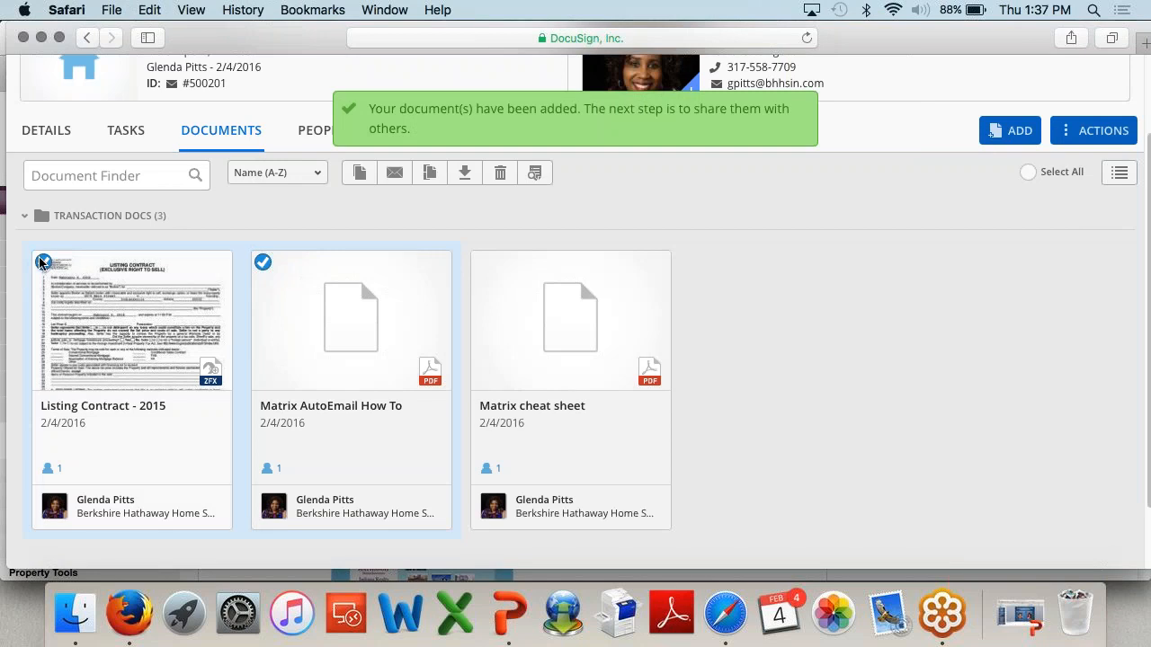
Step: Select only the two Matrix PDFs and start combining them into one document
click(43, 261)
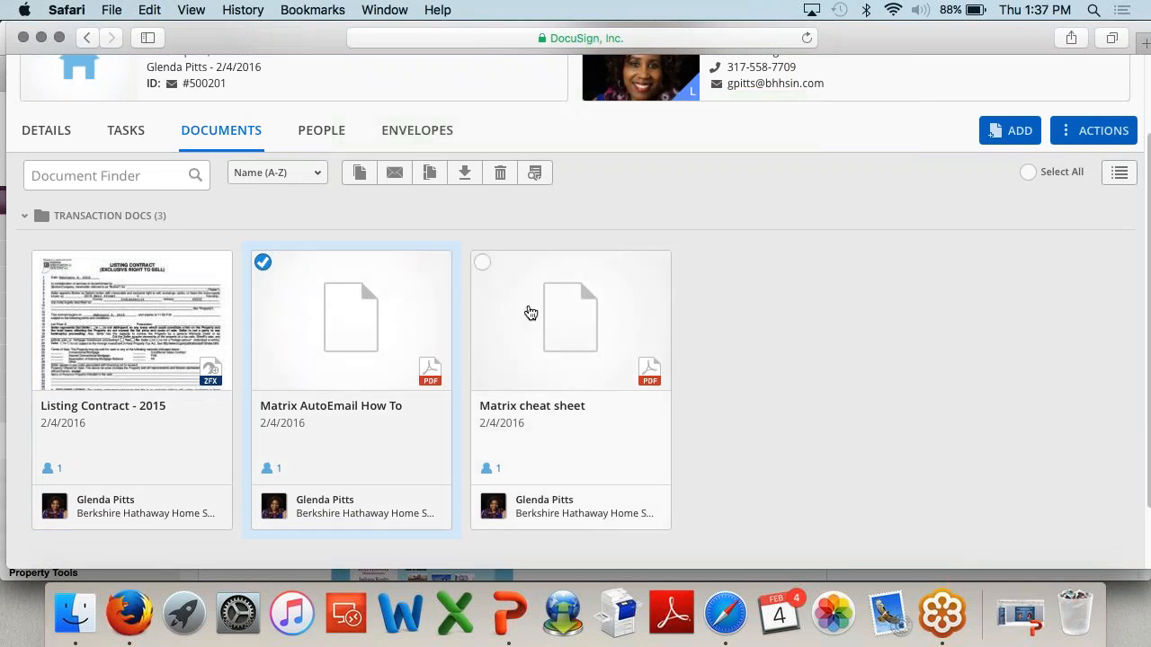
click(481, 262)
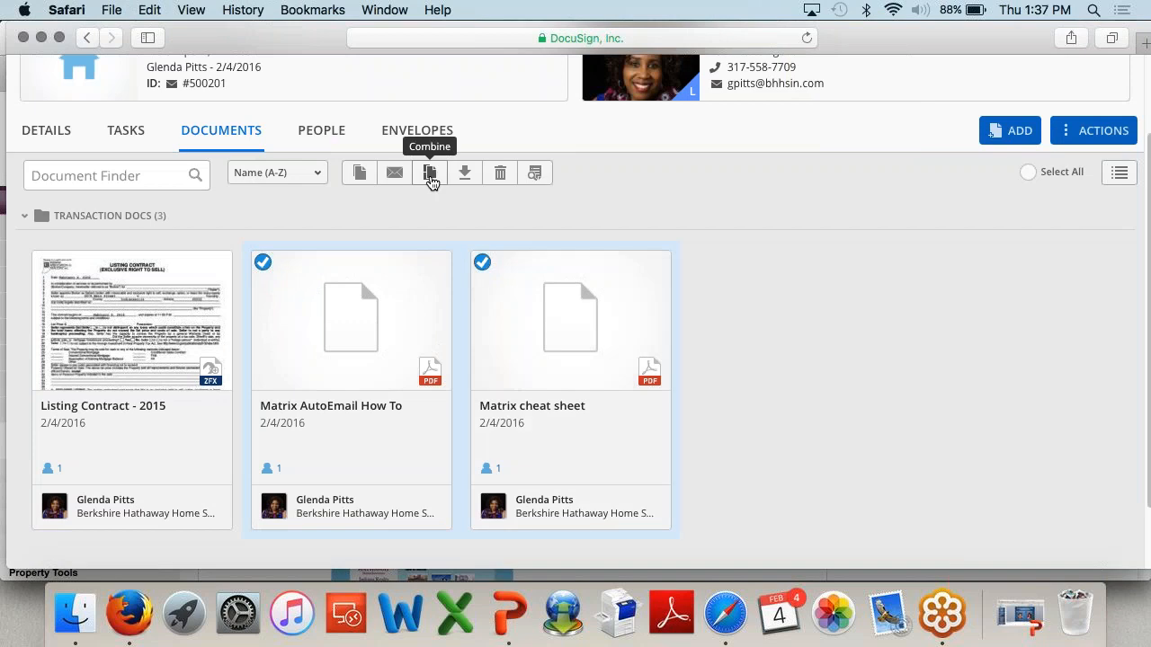
click(431, 176)
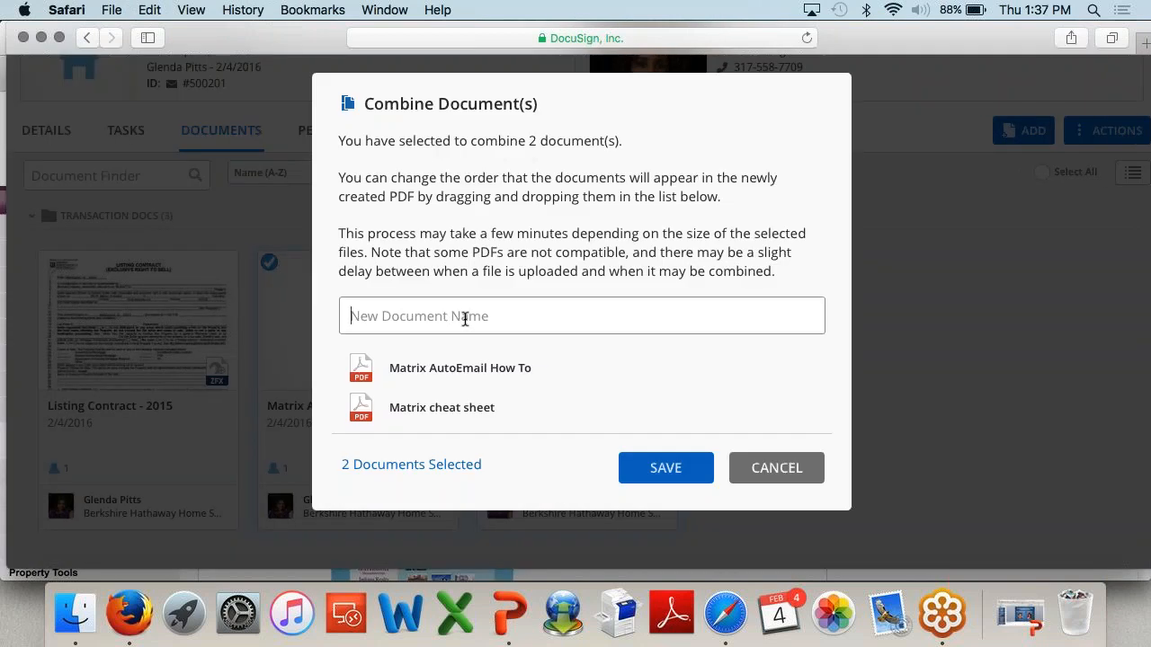
Step: Name the combined document 'Completed PA' and save it
text(Completed )
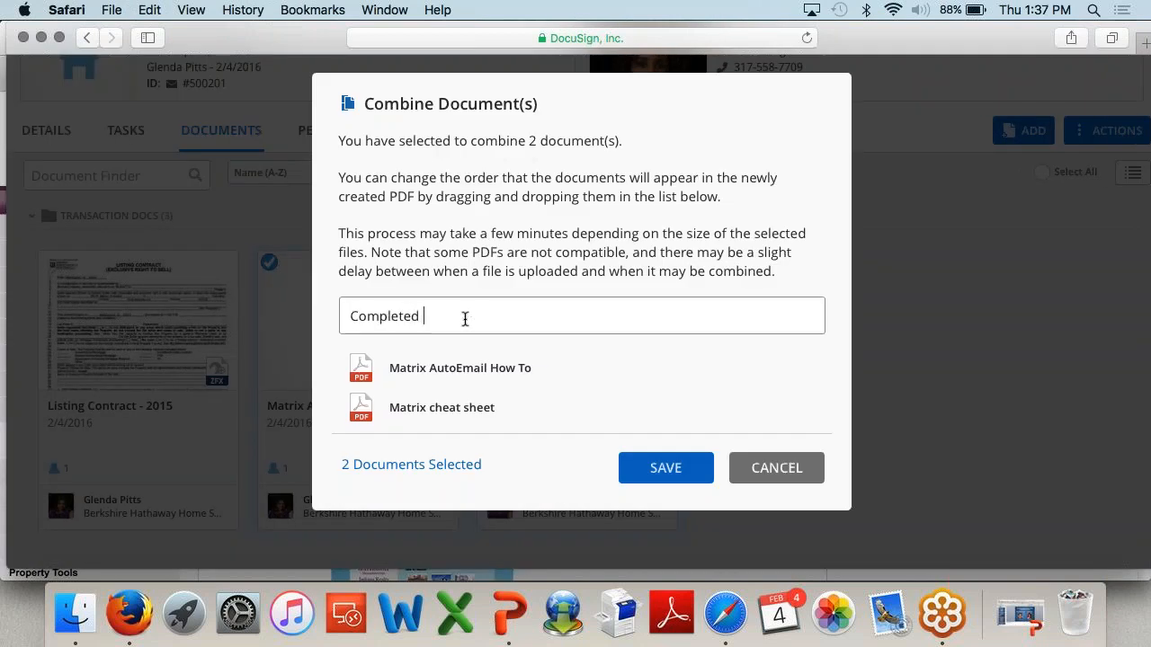
text(PA)
click(666, 467)
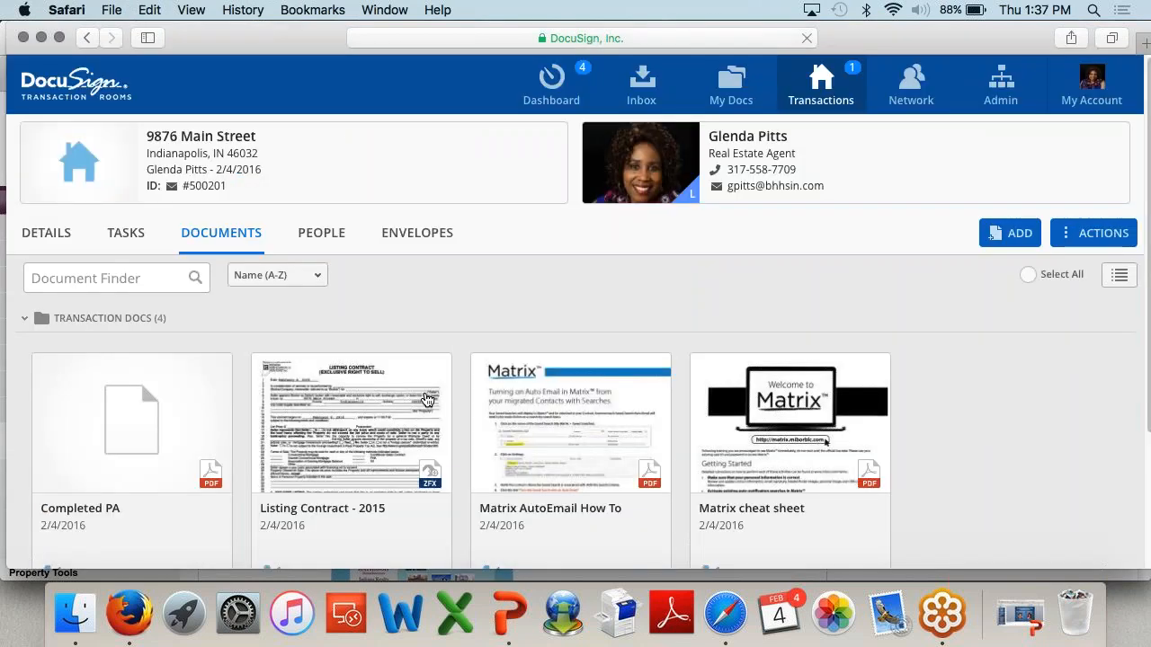
scroll(427, 399, down, 4)
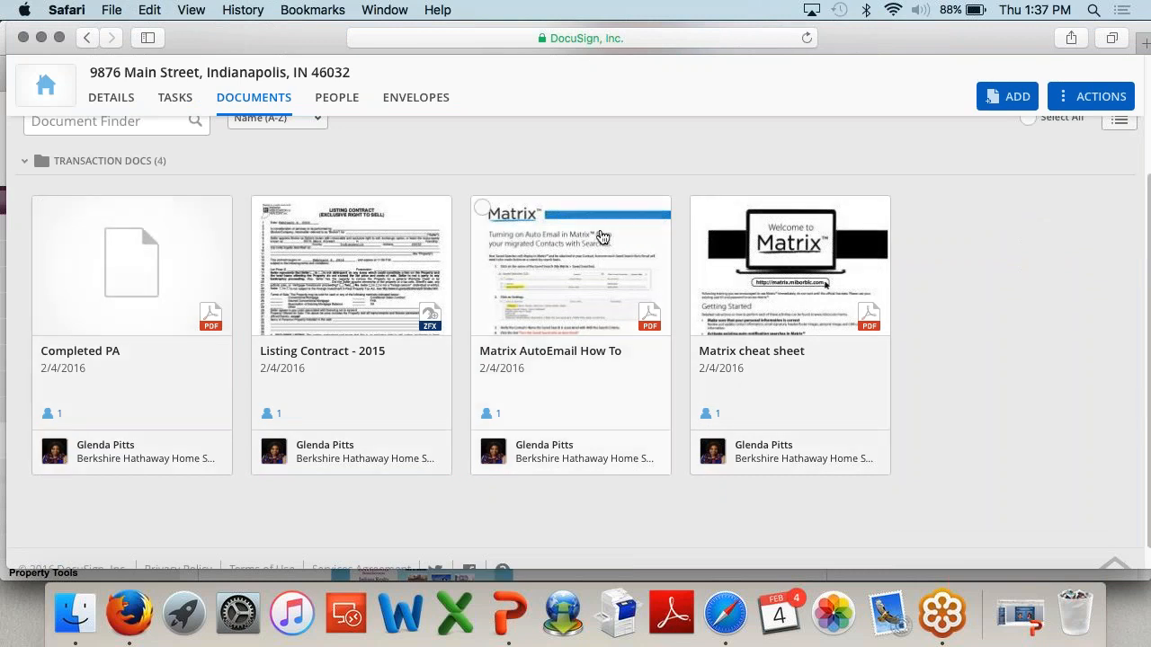
Step: Select the Matrix AutoEmail How To and Matrix cheat sheet documents
click(483, 208)
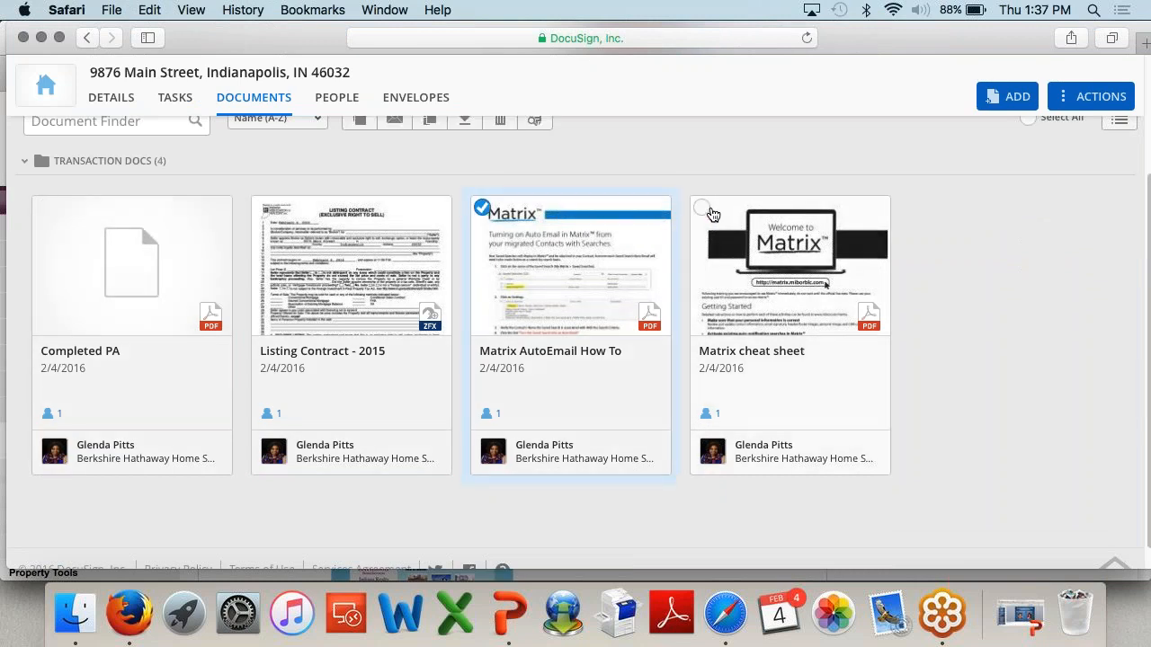
click(711, 210)
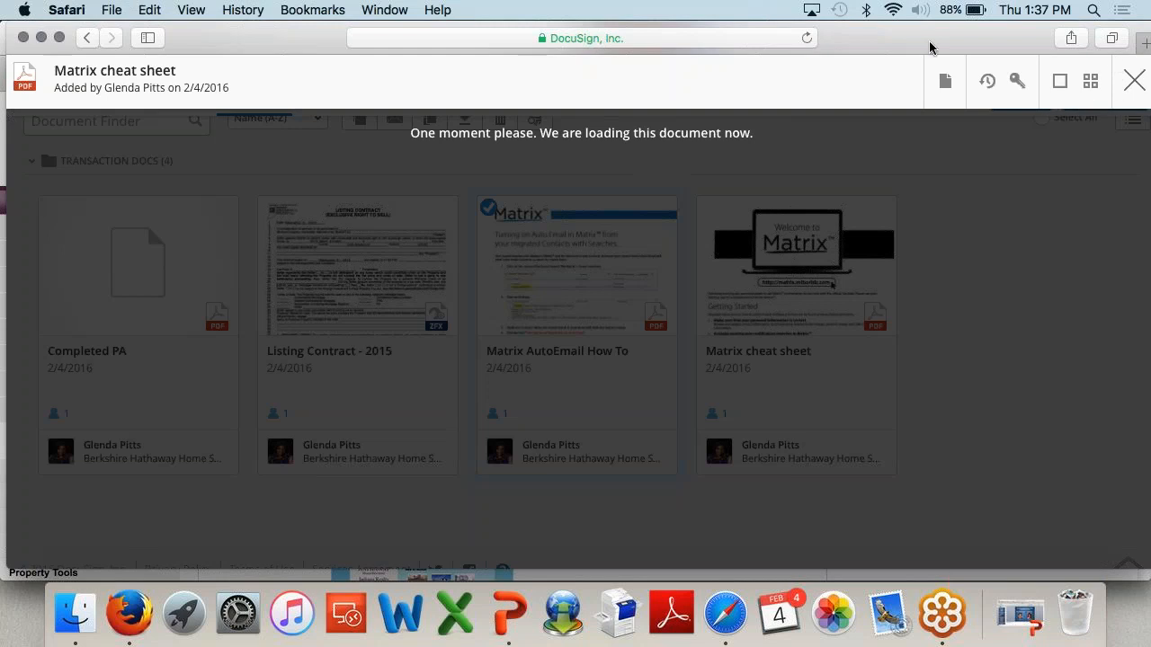
drag(925, 46, 871, 46)
click(1077, 82)
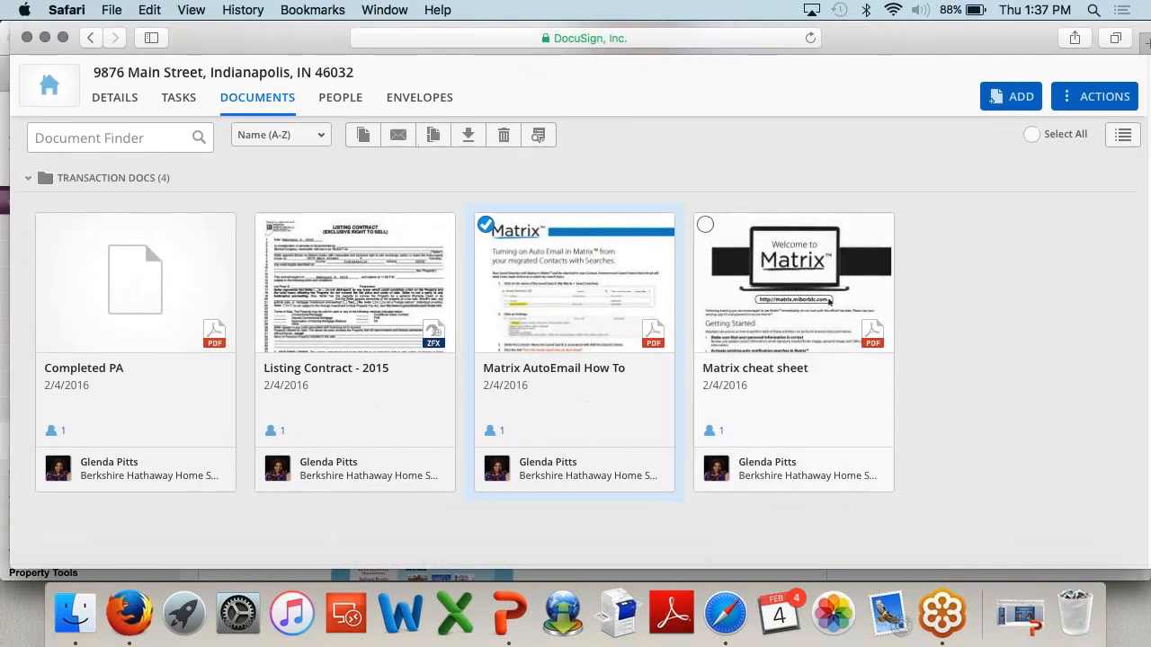
click(705, 224)
Step: Permanently delete both selected Matrix documents, then bring up Completed PA's context menu
click(504, 135)
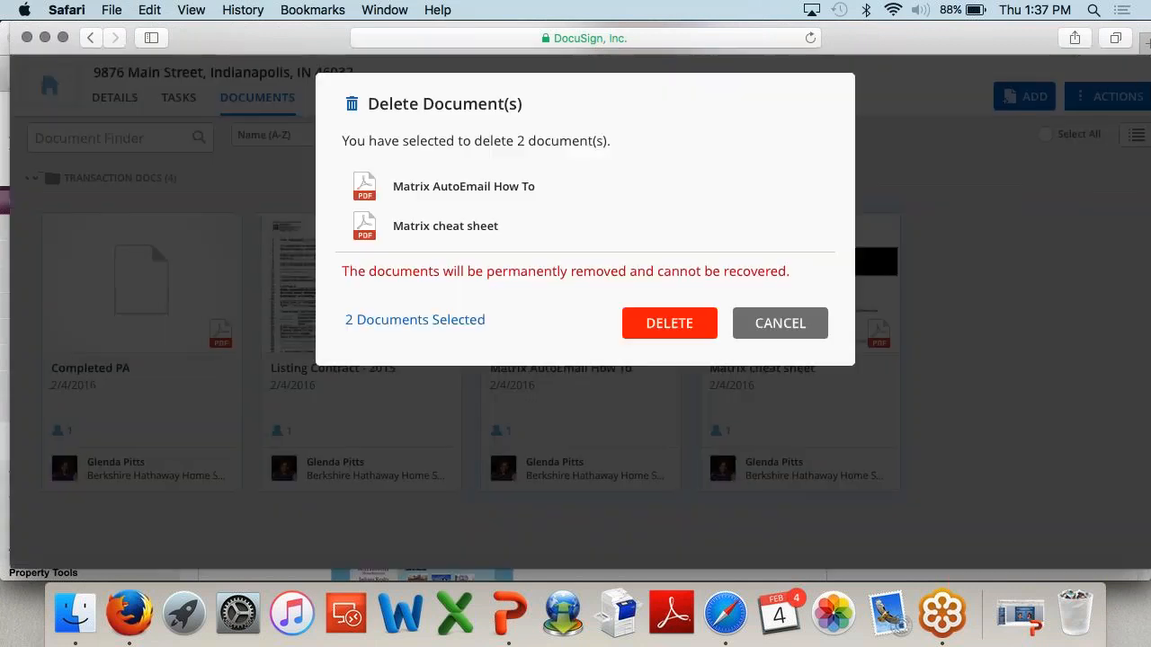
click(675, 325)
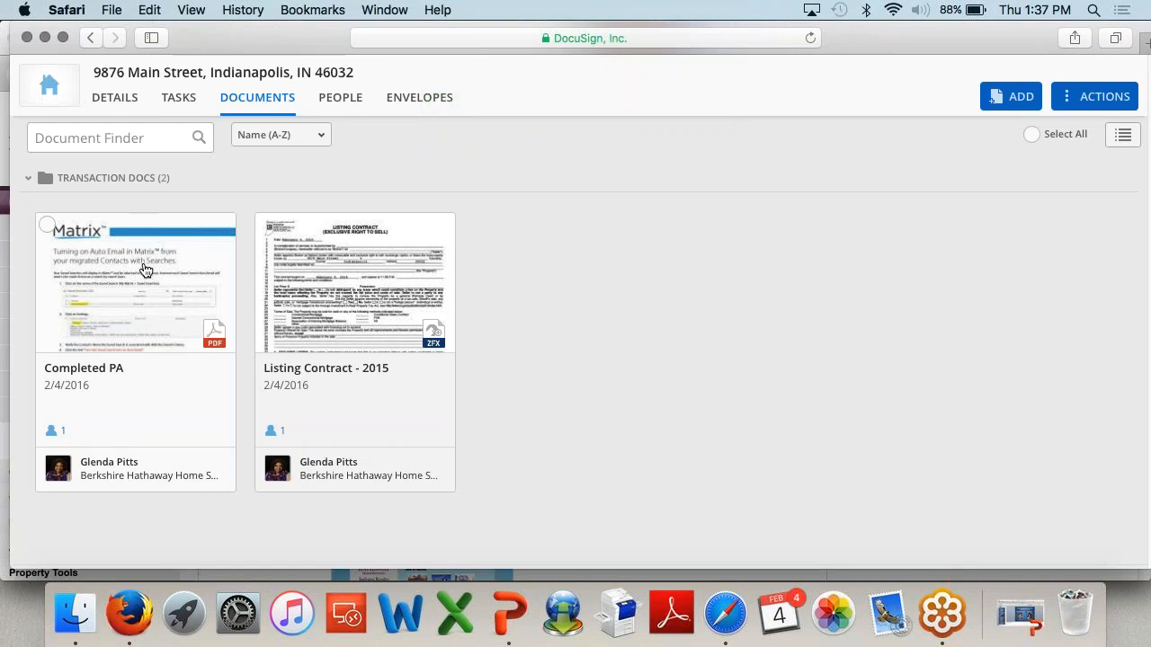
right_click(94, 289)
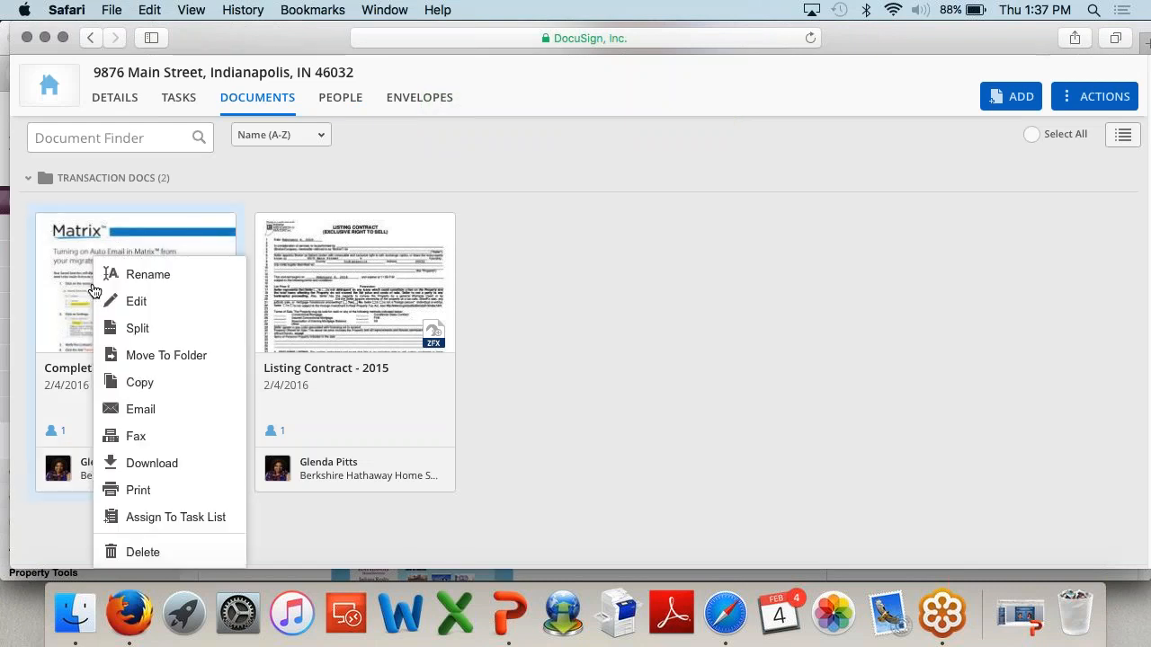
click(576, 230)
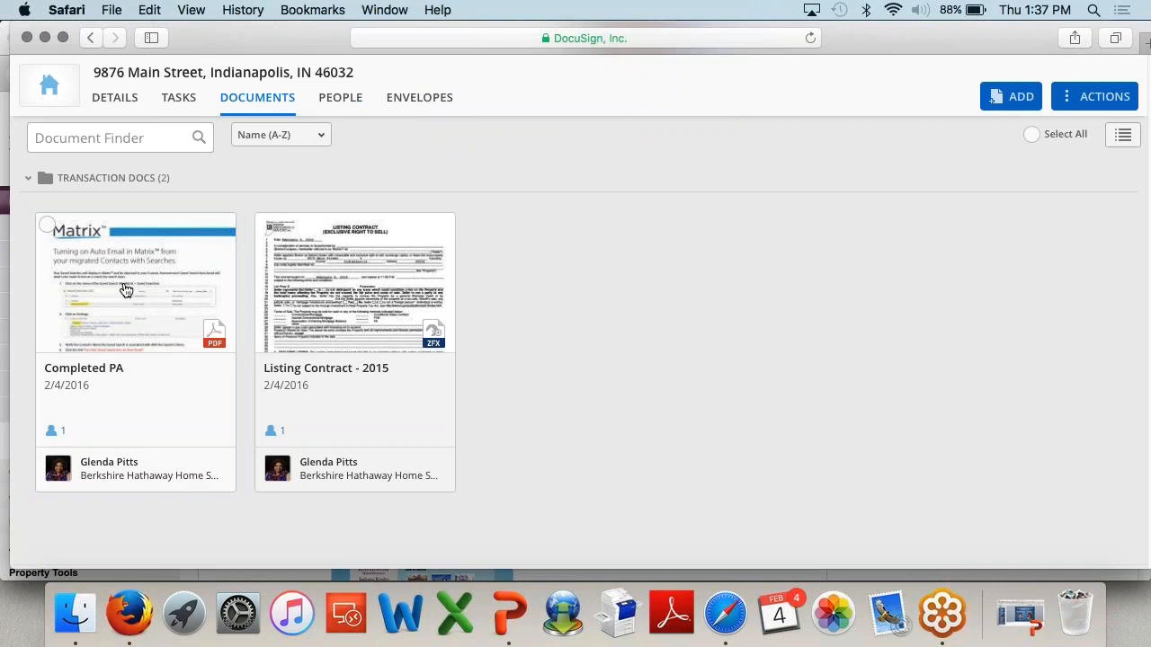
right_click(126, 291)
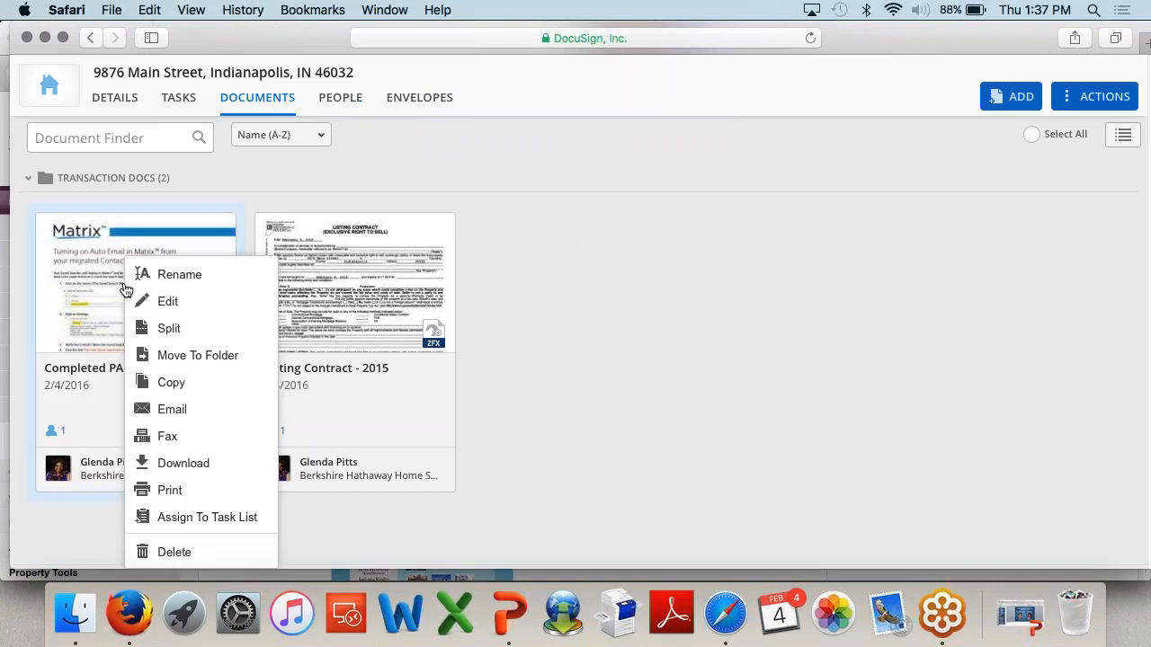
Step: Start splitting Completed PA and add two more new files for three in total
click(169, 330)
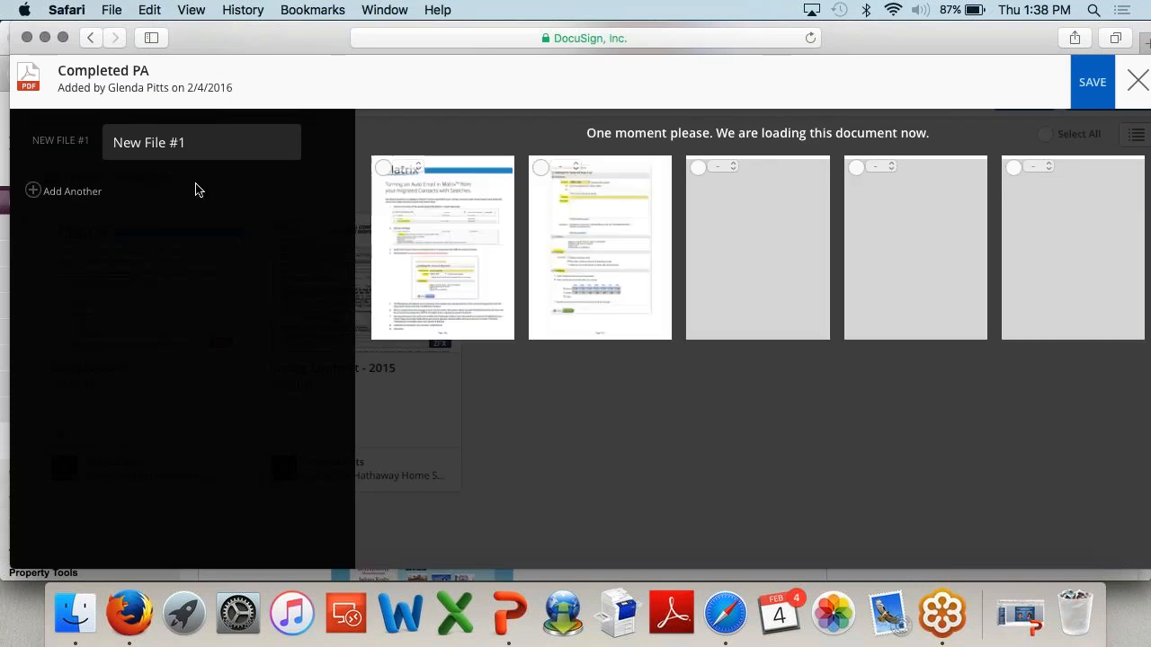
click(36, 192)
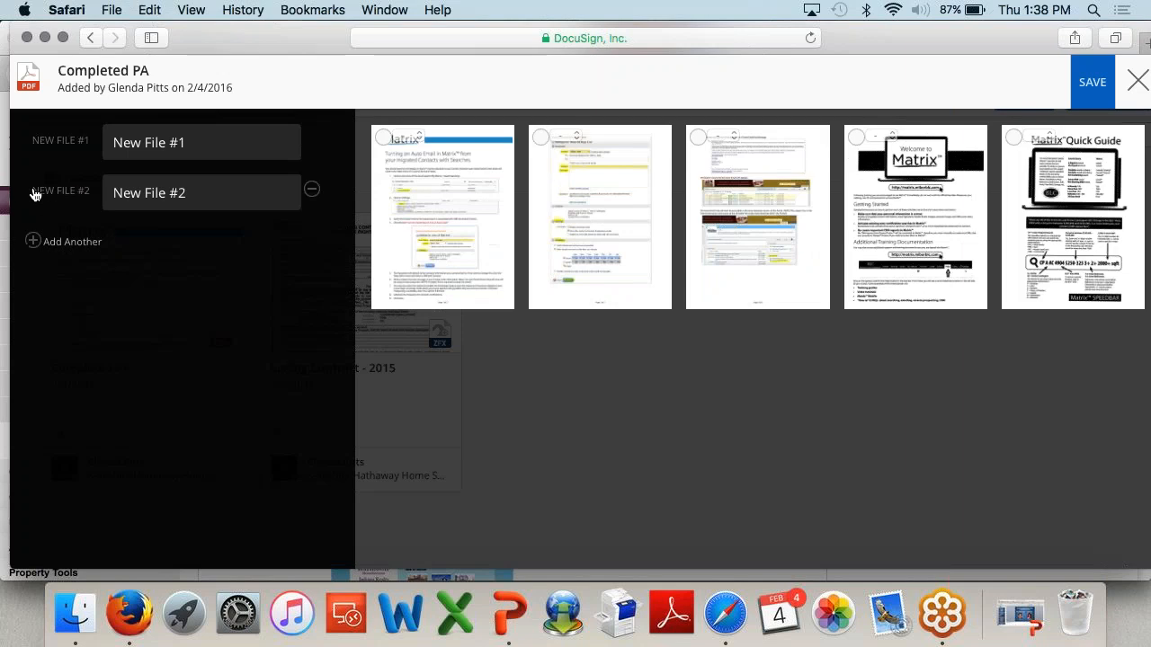
click(36, 240)
Step: Rename the three split files Purchase Agreement, SD and LBP
click(245, 144)
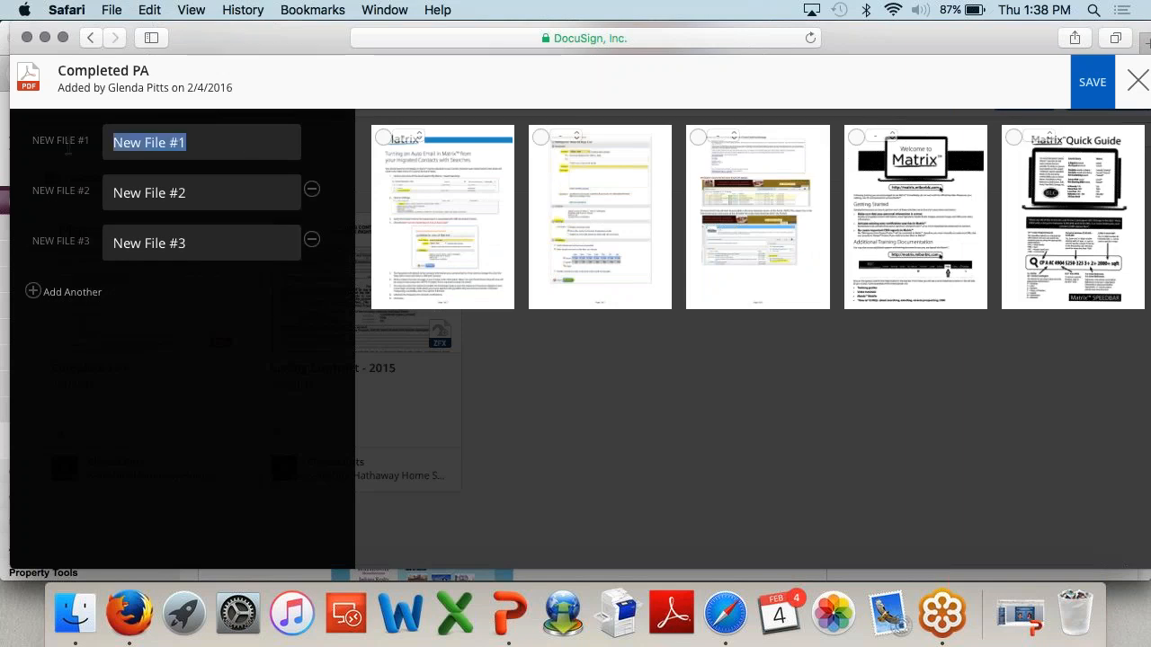
text(Puu)
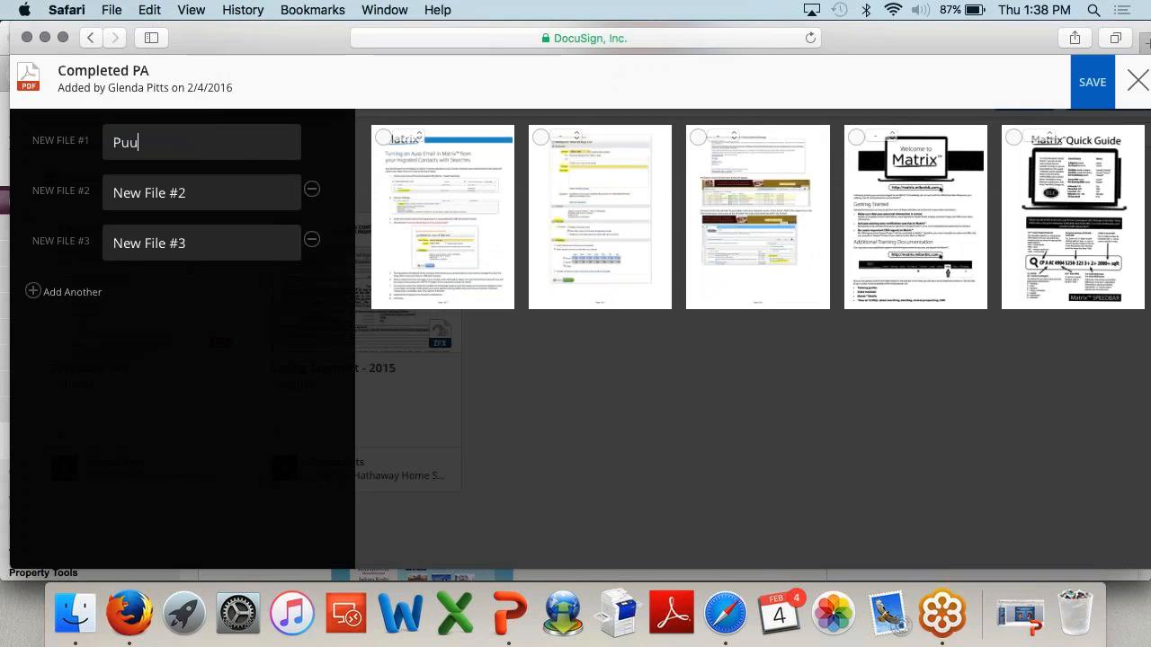
text(r)
key(BackSpace)
key(BackSpace)
text(rchase Agt)
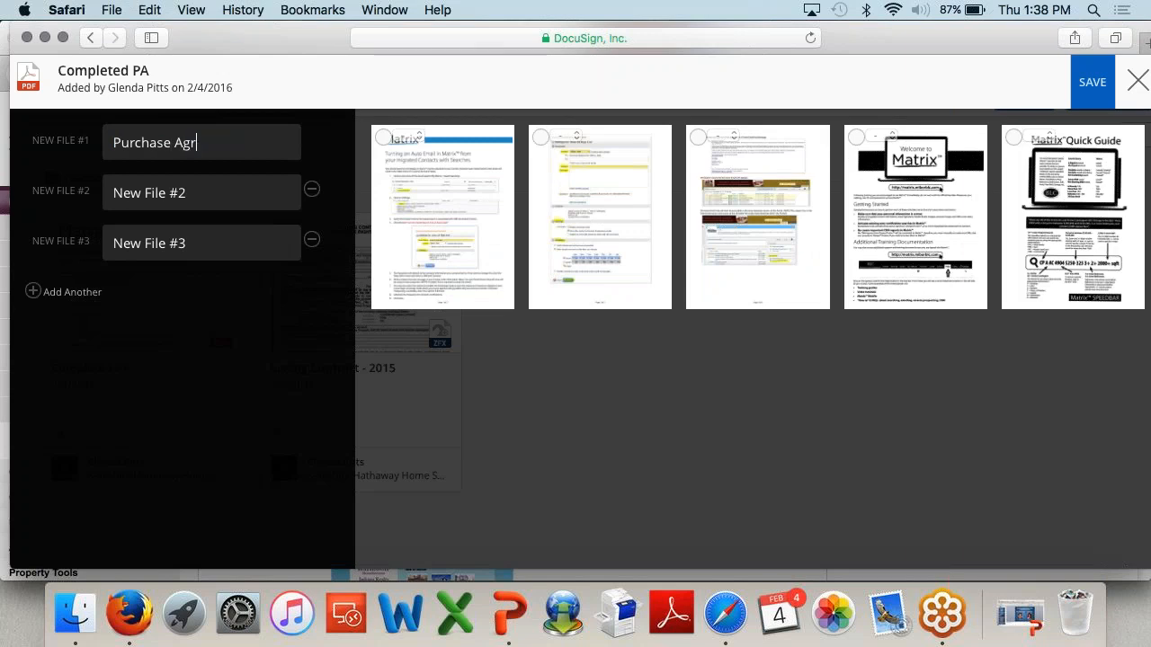
click(170, 192)
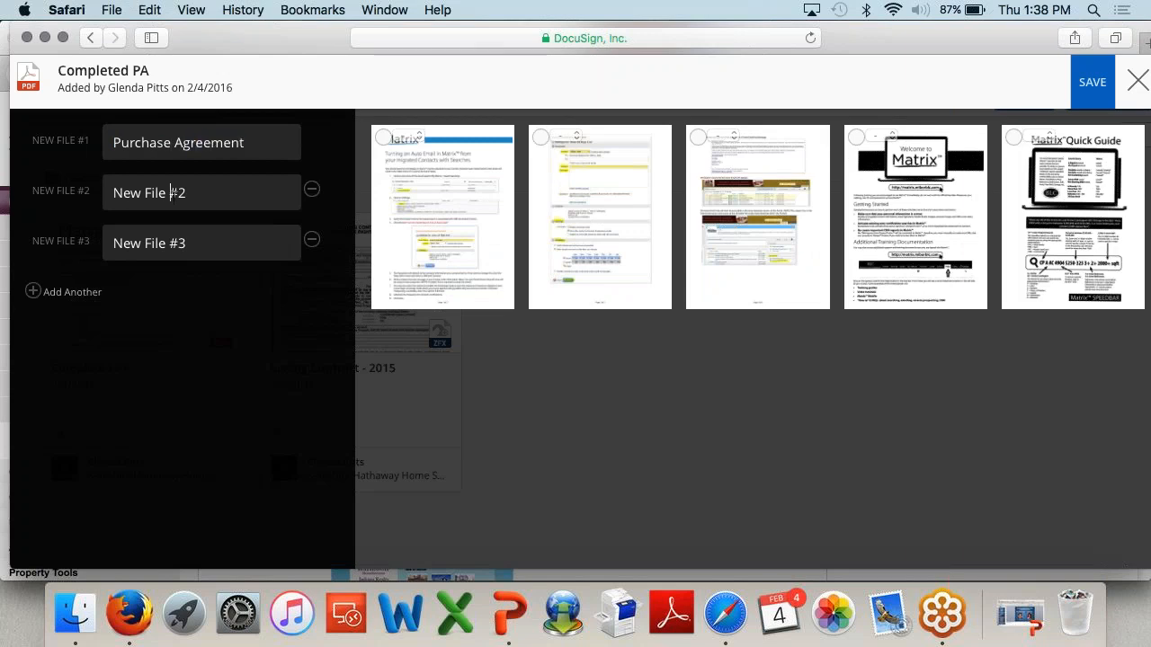
click(217, 188)
text(SD)
double_click(196, 244)
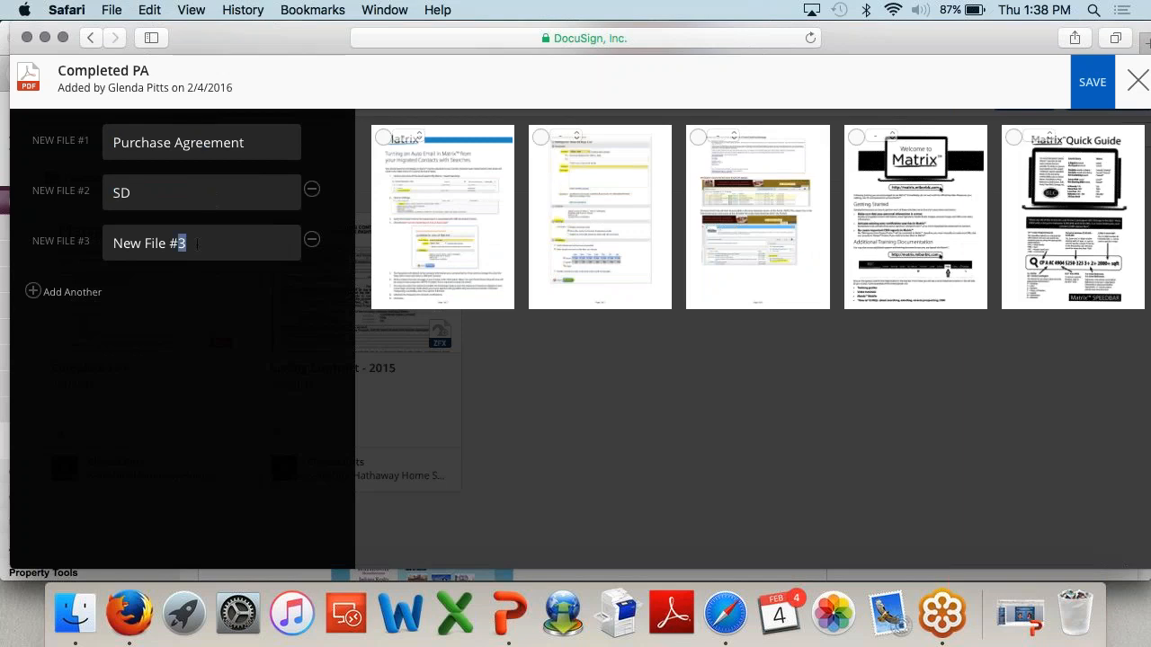
triple_click(196, 244)
text(LBP)
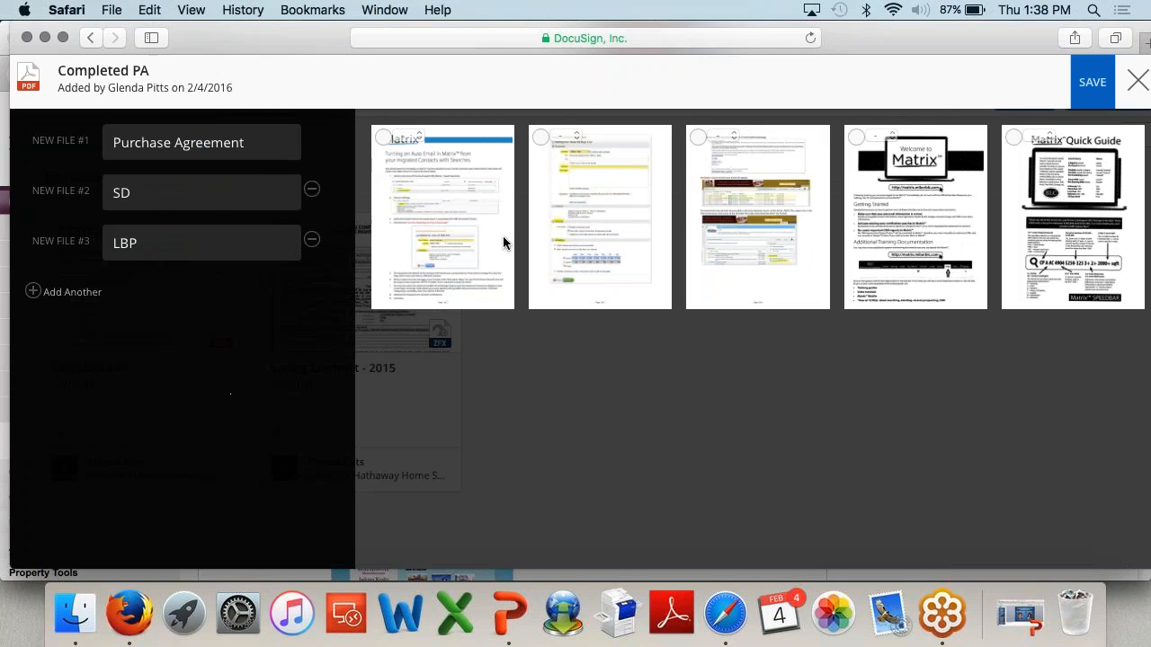
Step: Assign pages 1–2 to Purchase Agreement, pages 3–4 to SD and page 5 to LBP
click(386, 139)
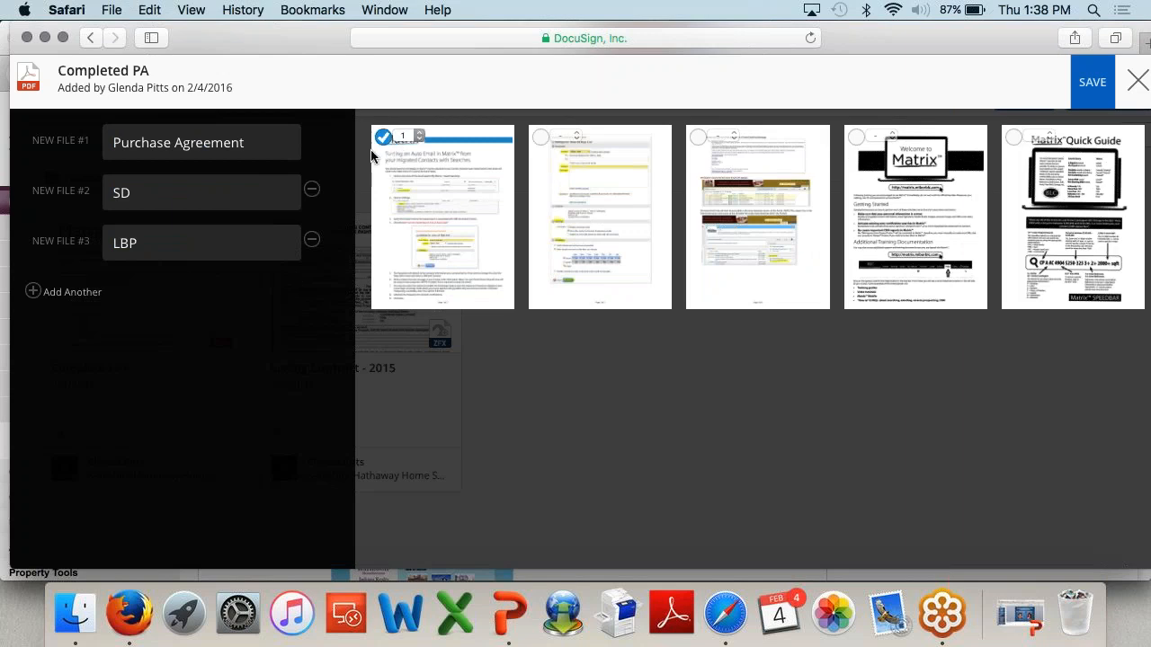
click(406, 137)
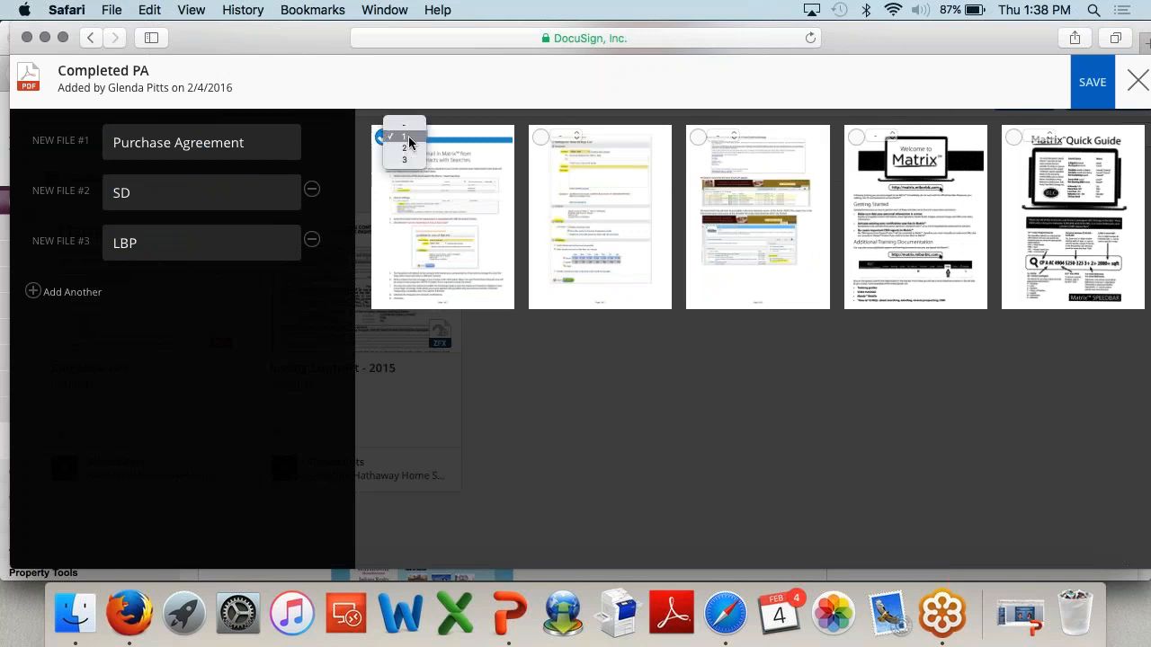
click(413, 136)
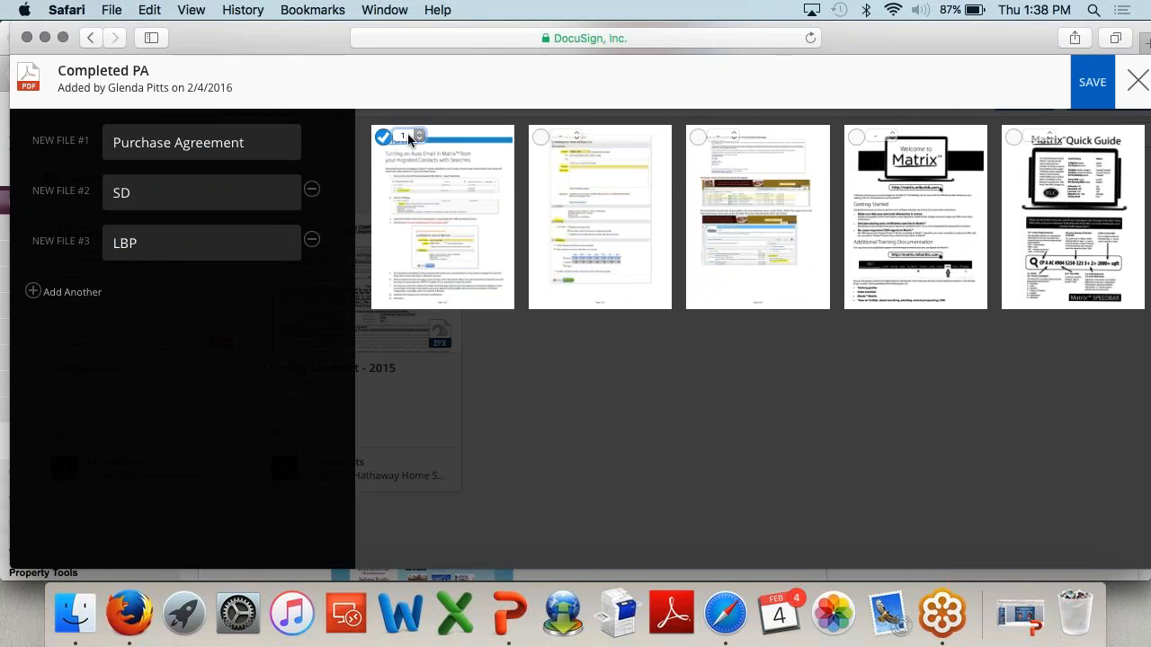
click(539, 140)
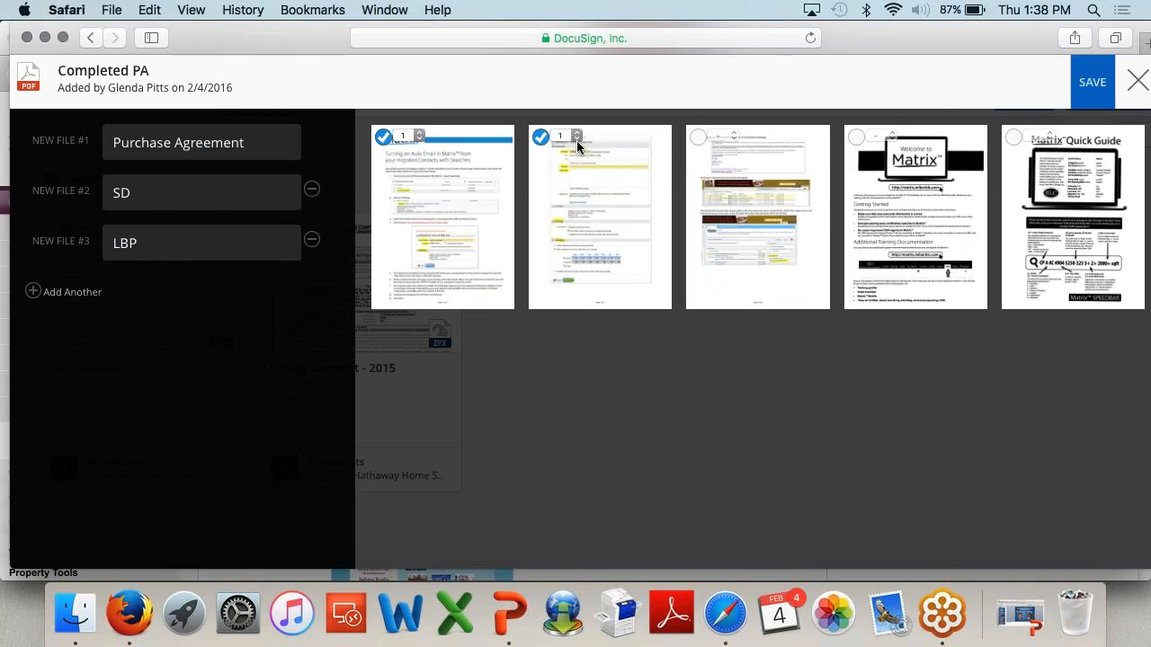
click(697, 141)
click(719, 137)
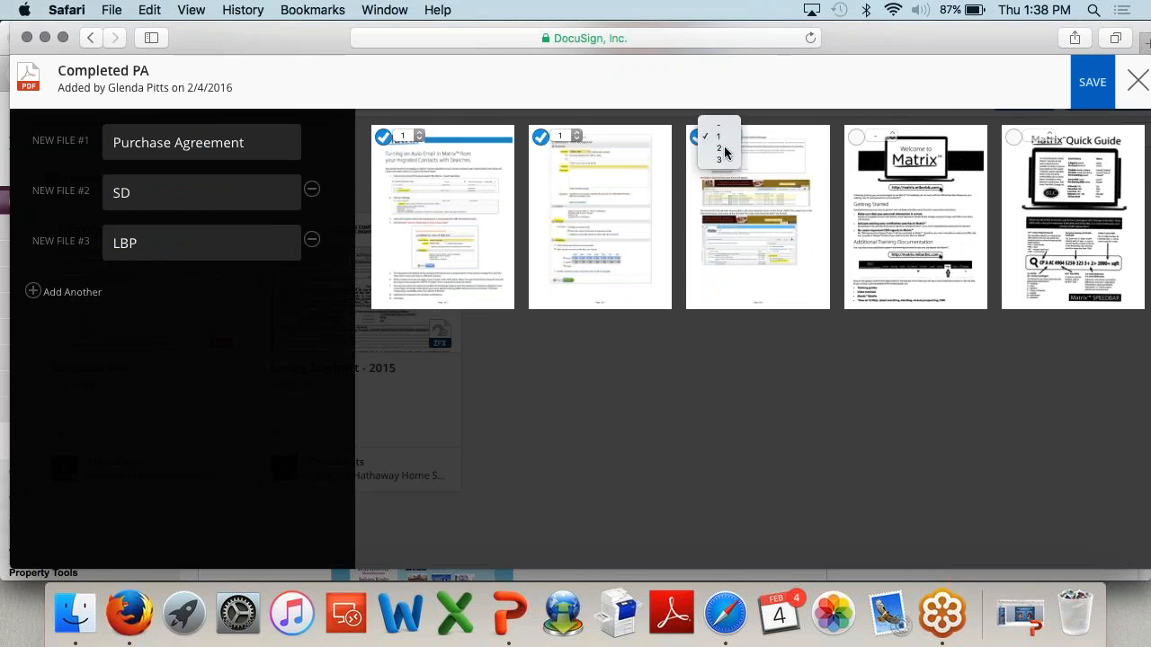
click(722, 152)
click(856, 137)
click(1013, 138)
click(1048, 136)
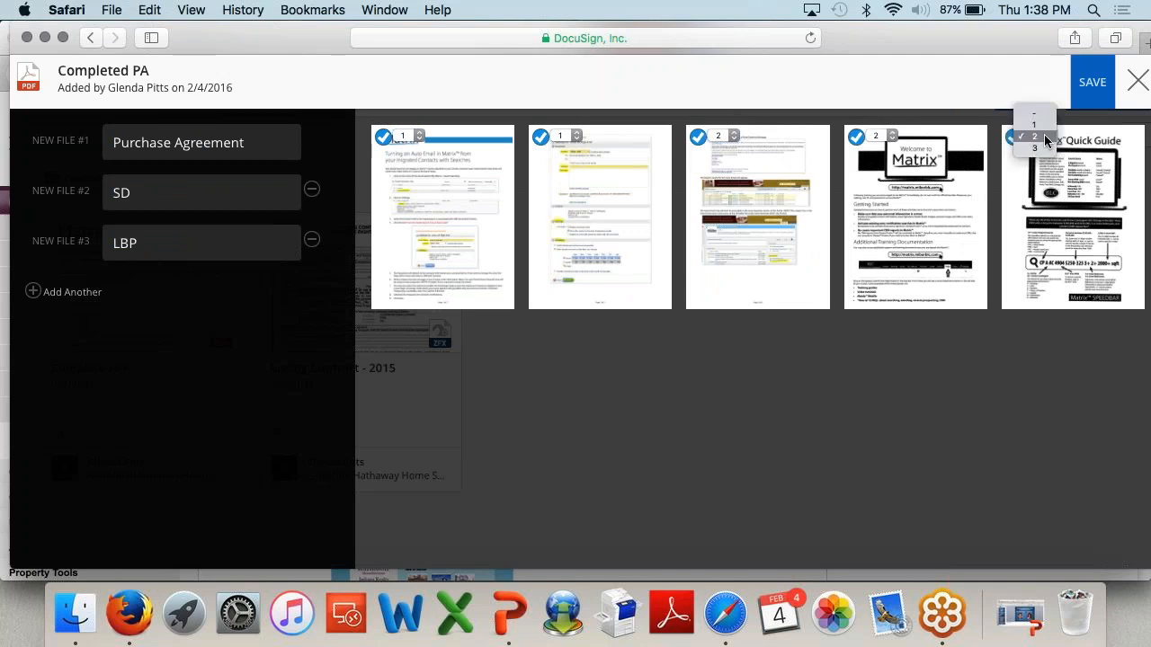
click(1039, 148)
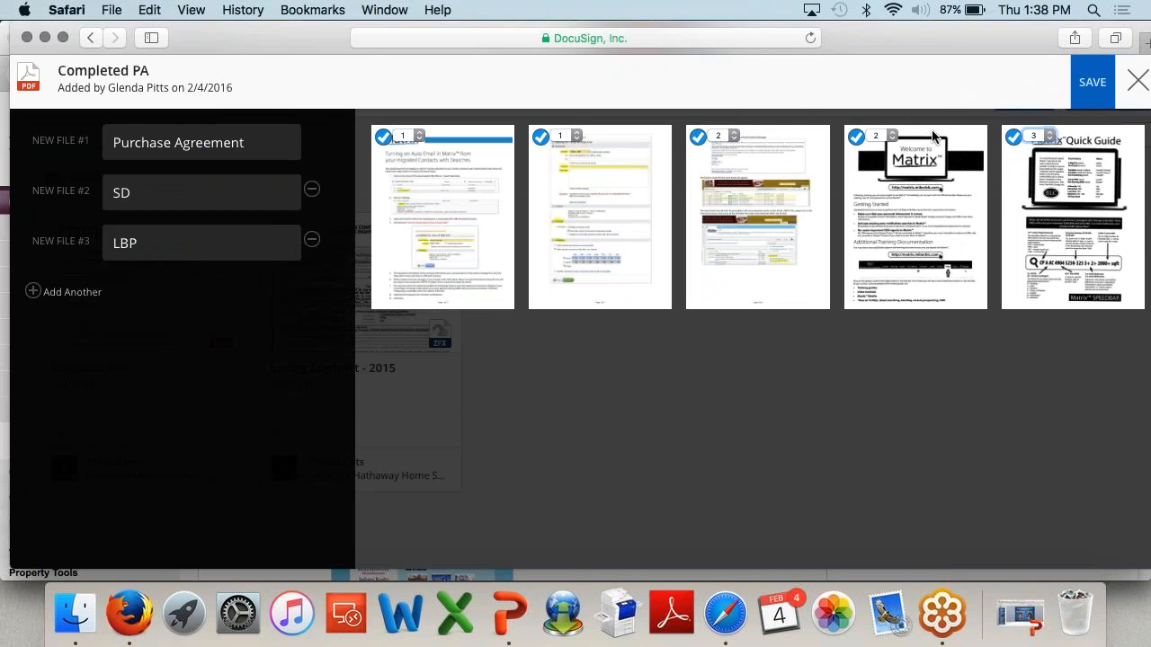
Step: Save the split, creating the three new PDFs in Transaction Docs
mouse_move(887, 48)
mouse_down()
mouse_move(857, 45)
mouse_move(903, 37)
mouse_move(893, 44)
mouse_up()
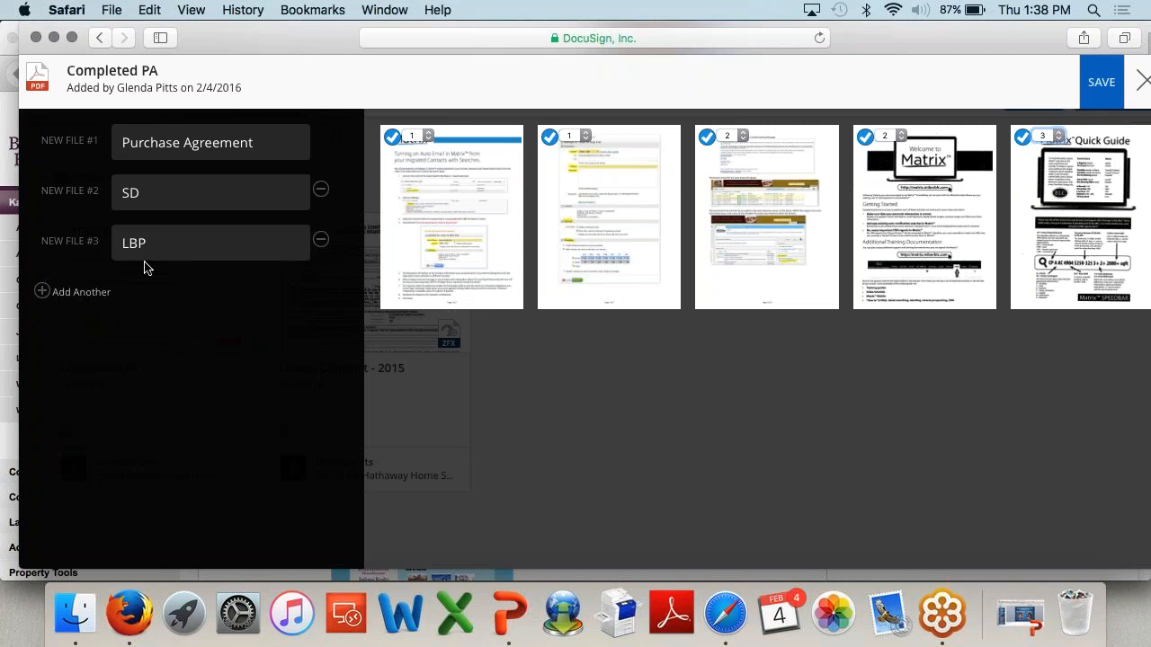
drag(1009, 50, 1003, 60)
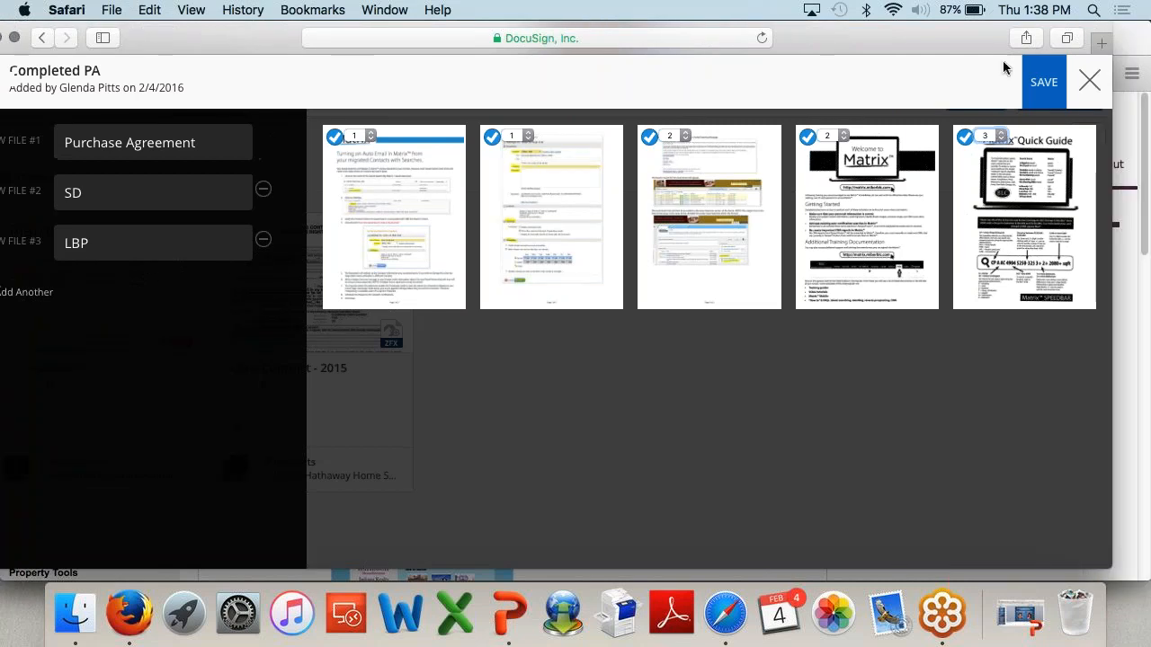
click(1045, 88)
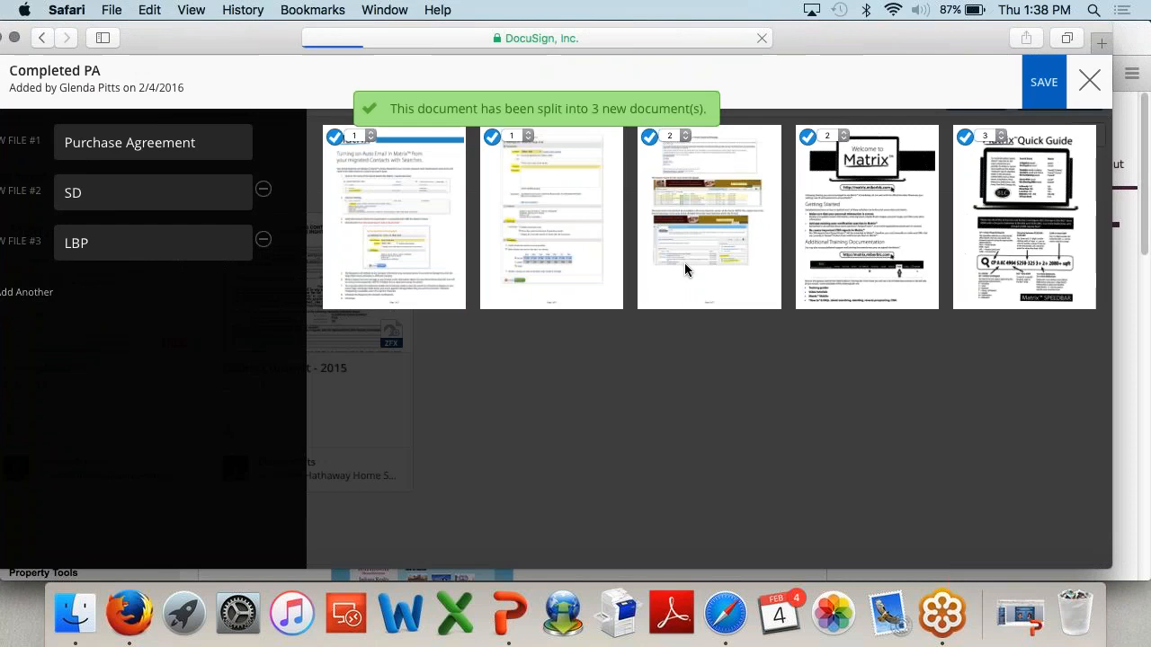
scroll(541, 392, down, 2)
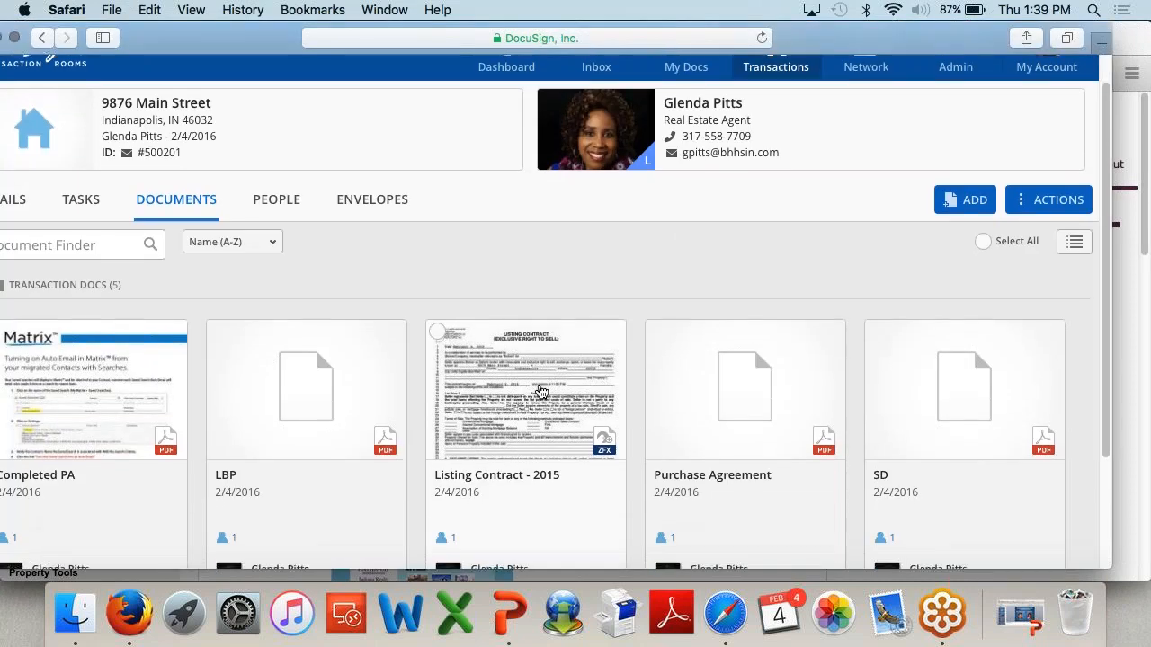
Step: Delete Completed PA, leaving LBP, Listing Contract - 2015, Purchase Agreement and SD
scroll(542, 392, down, 2)
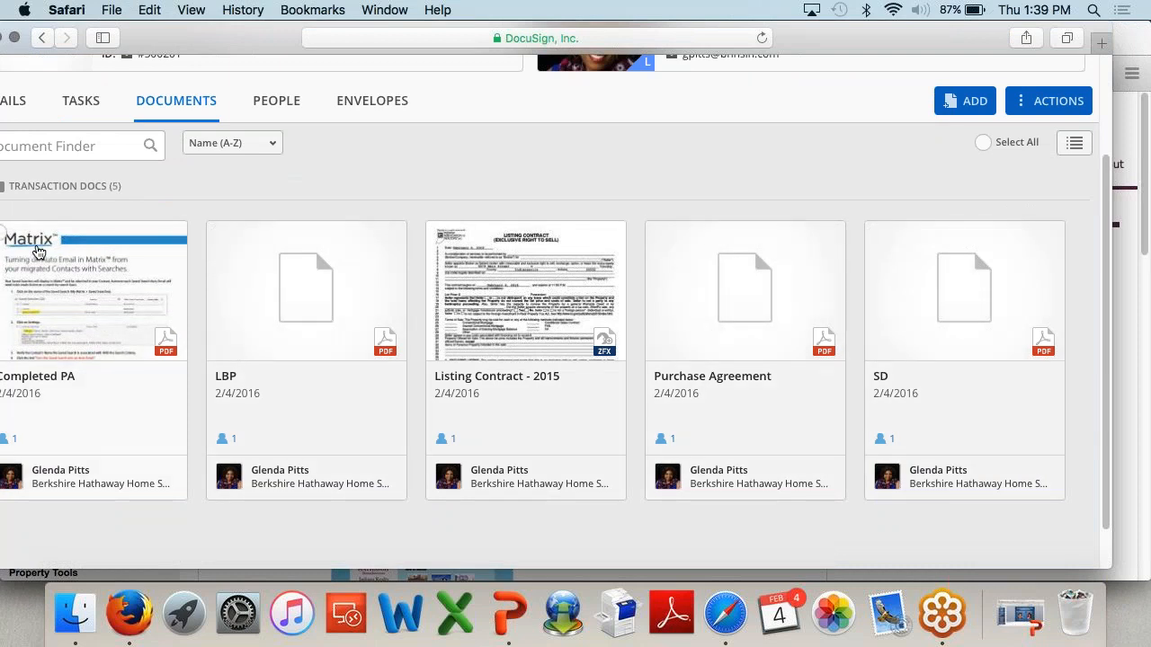
click(14, 244)
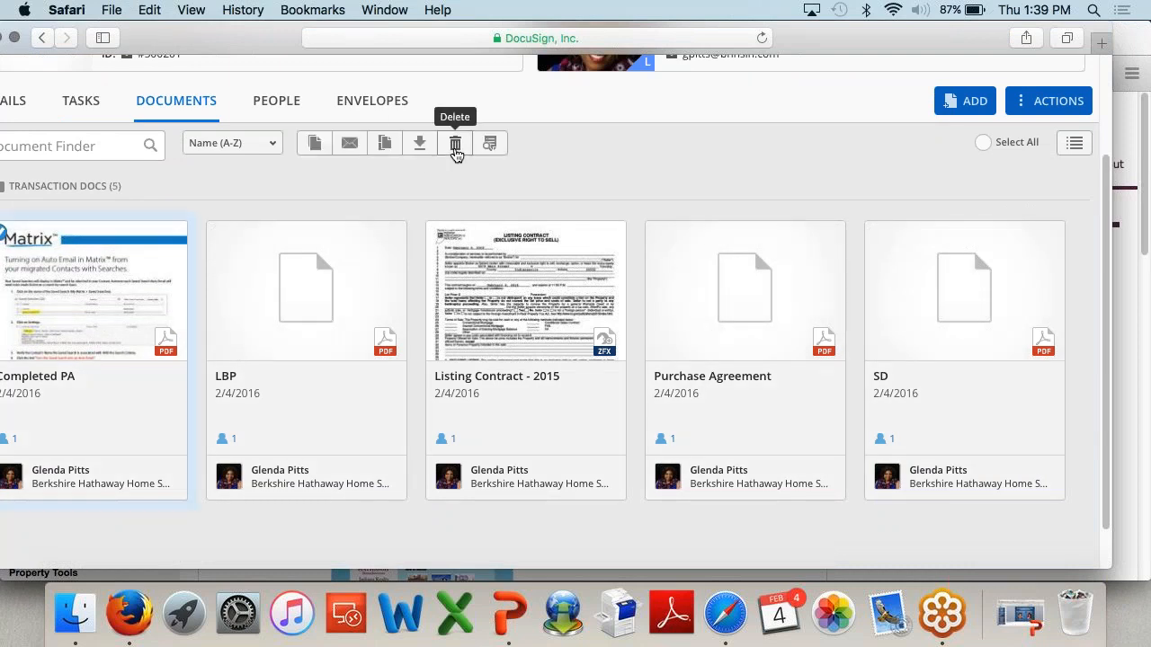
click(454, 144)
click(621, 275)
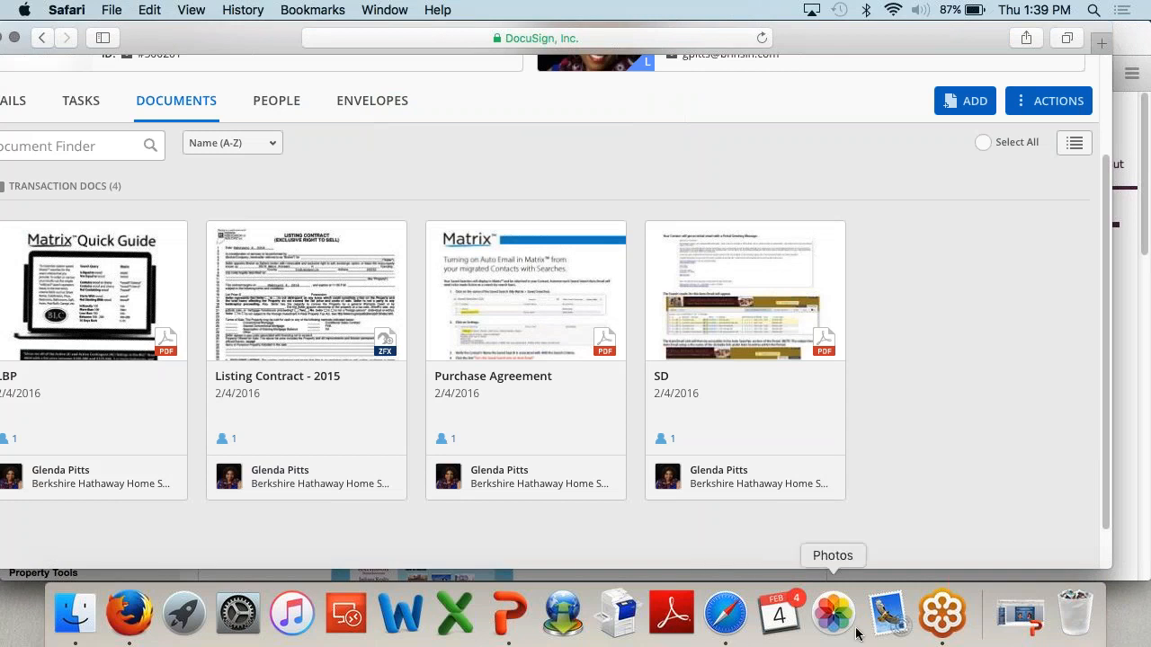
drag(885, 45, 914, 43)
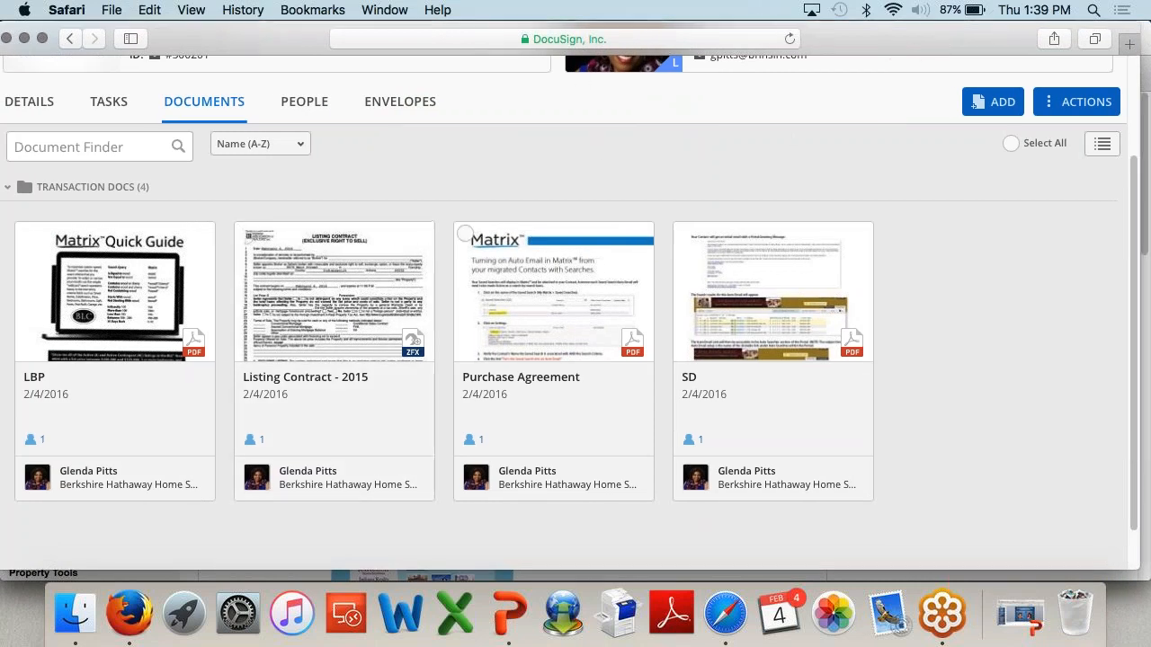
click(685, 235)
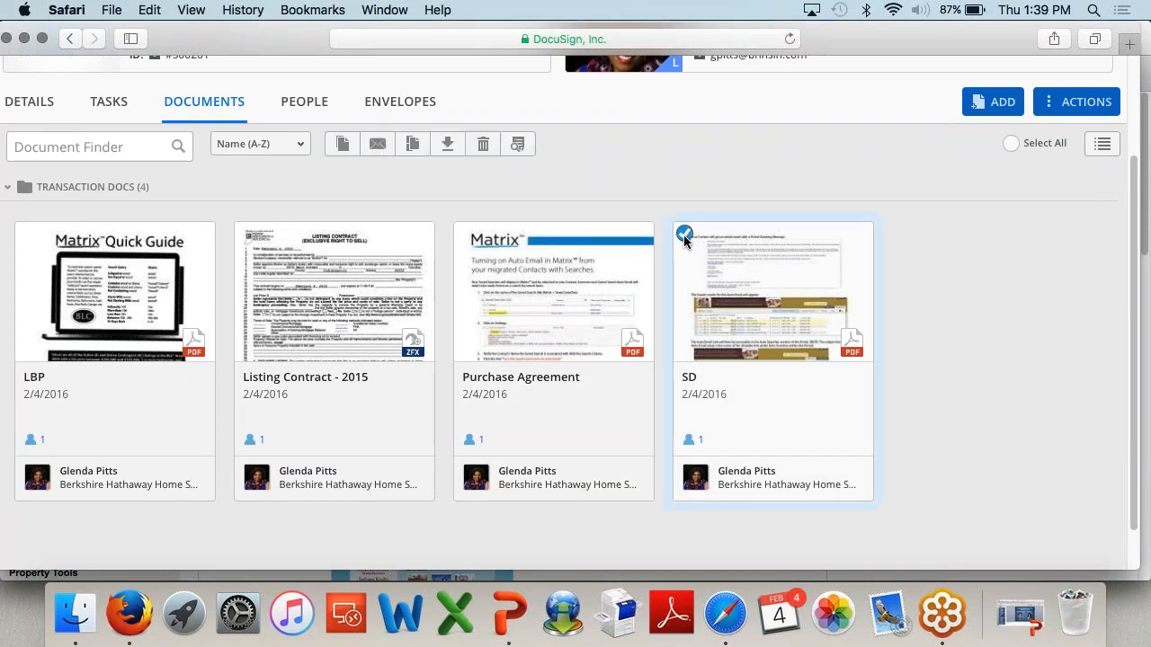
click(377, 146)
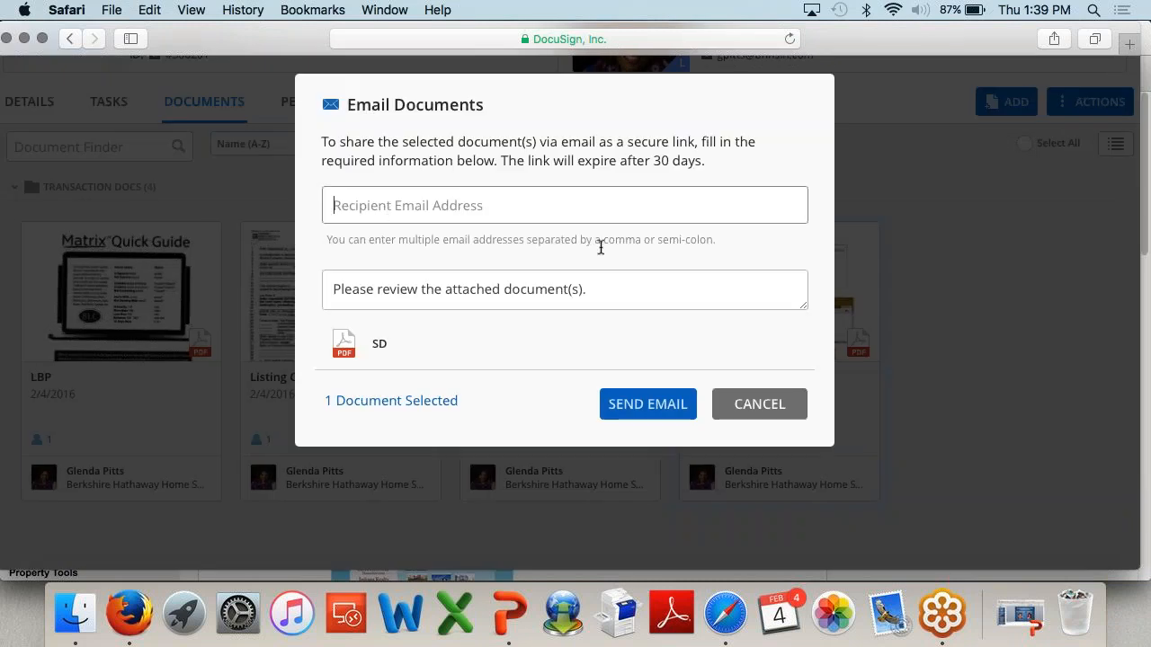
drag(618, 290, 317, 277)
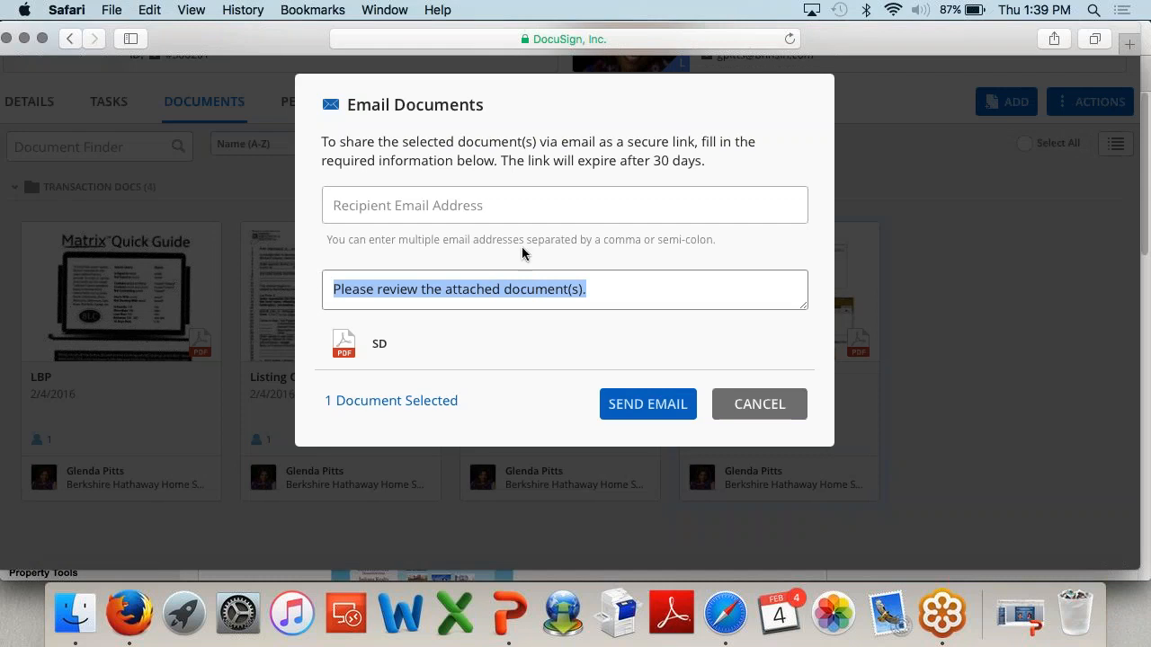
click(458, 210)
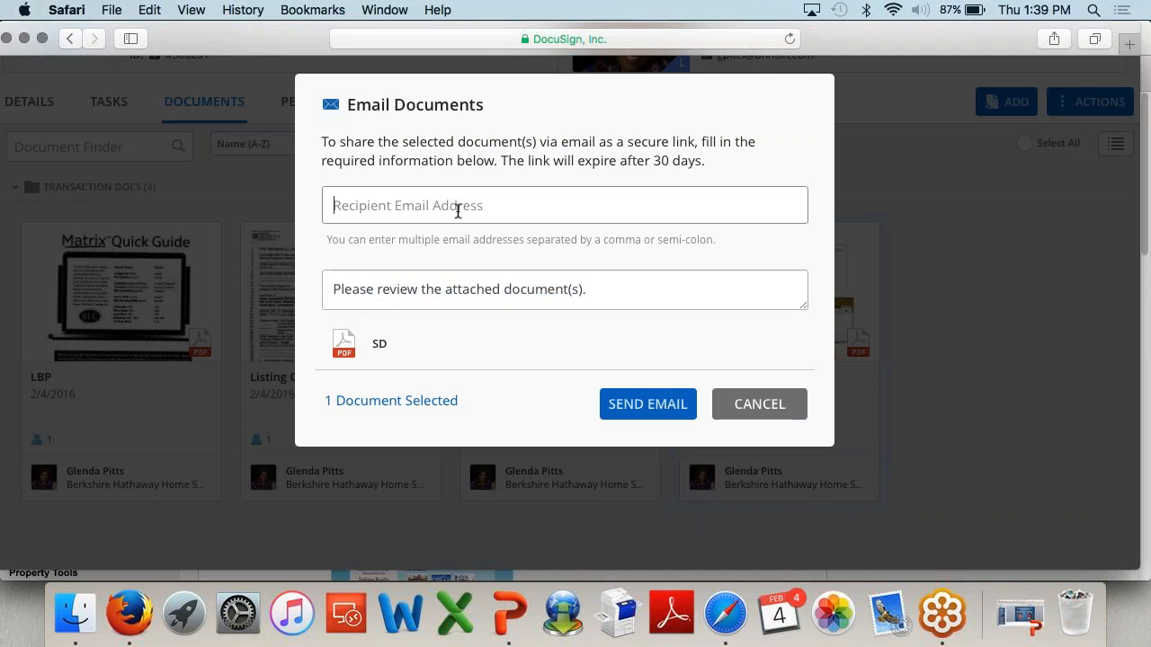
click(797, 406)
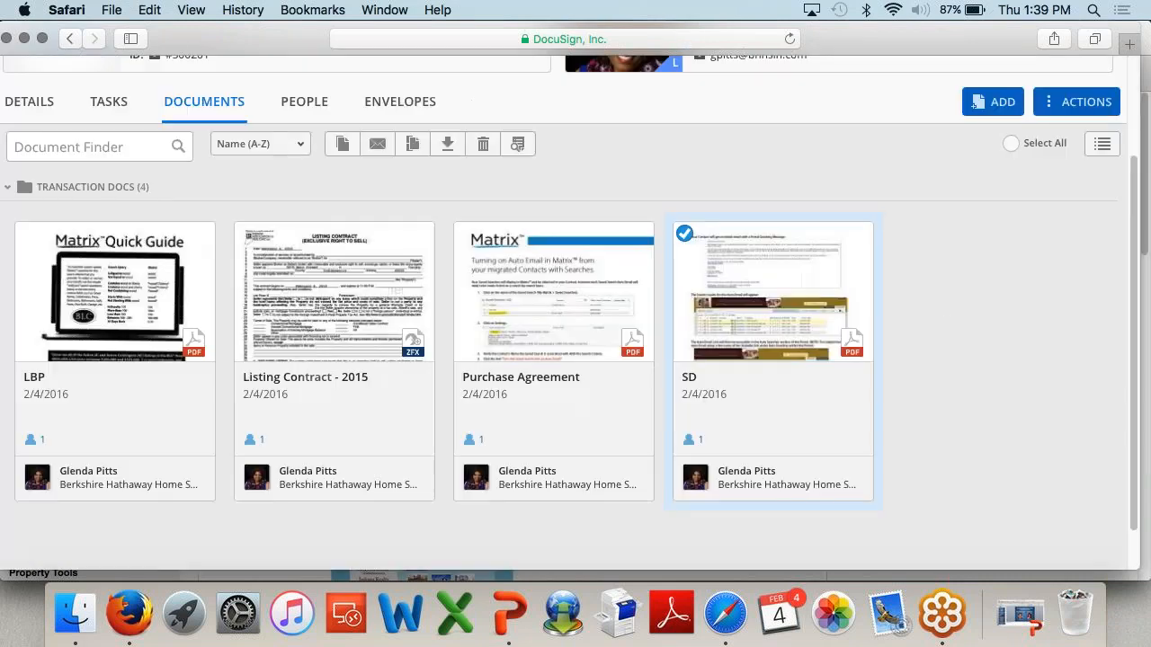
click(684, 234)
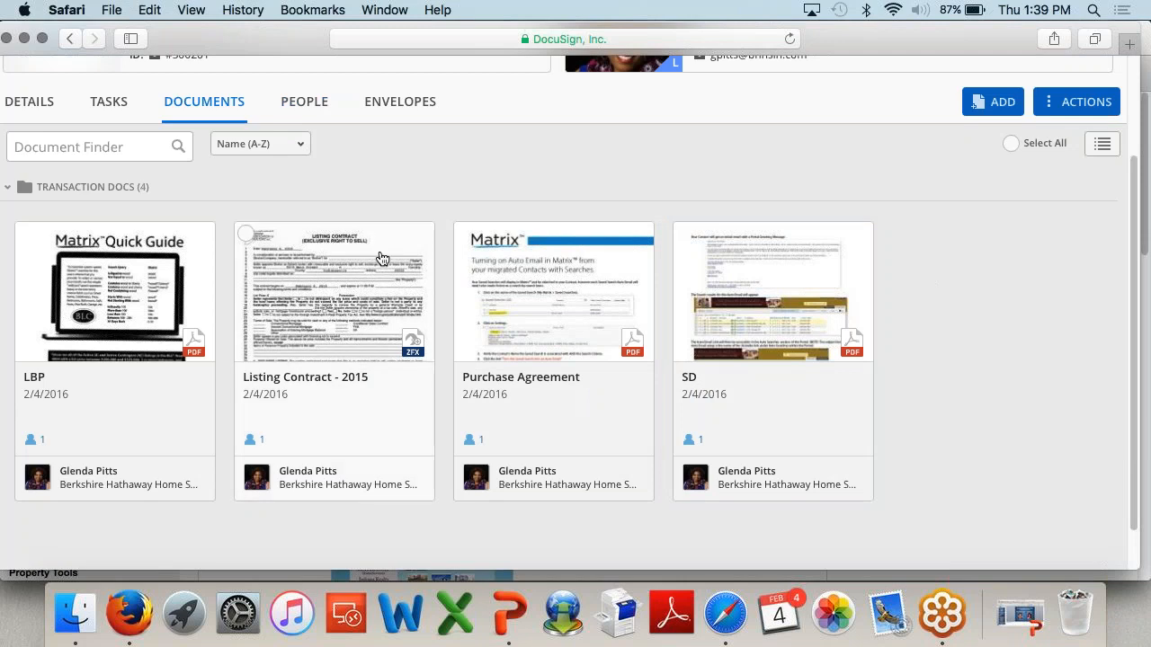
click(467, 233)
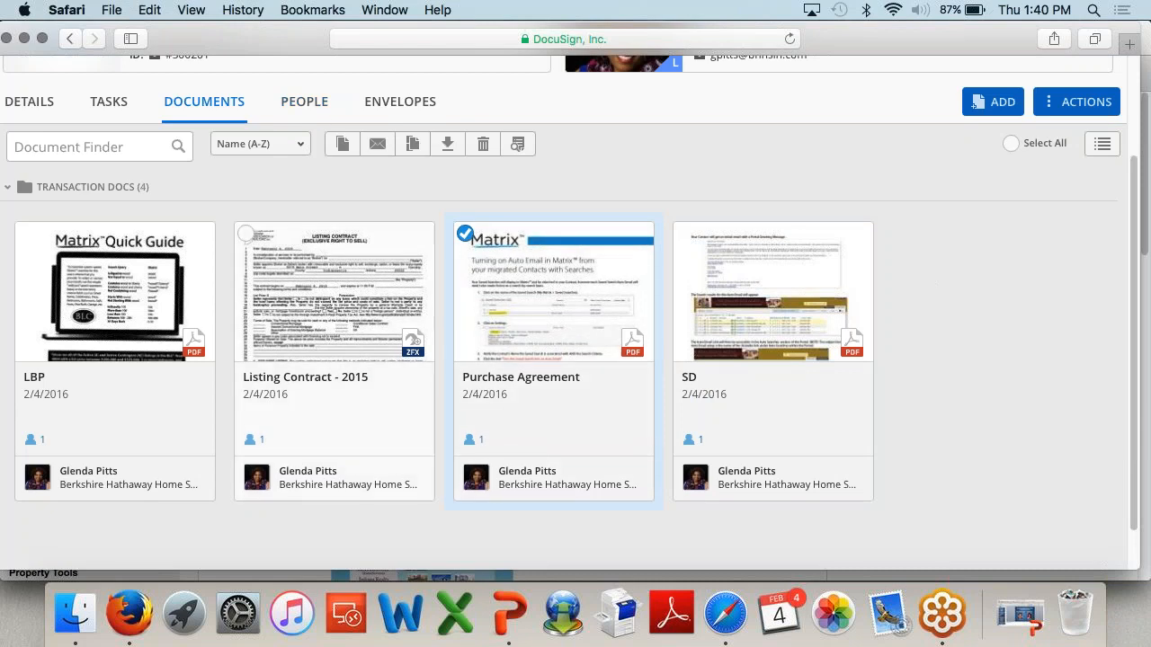
scroll(351, 440, down, 1)
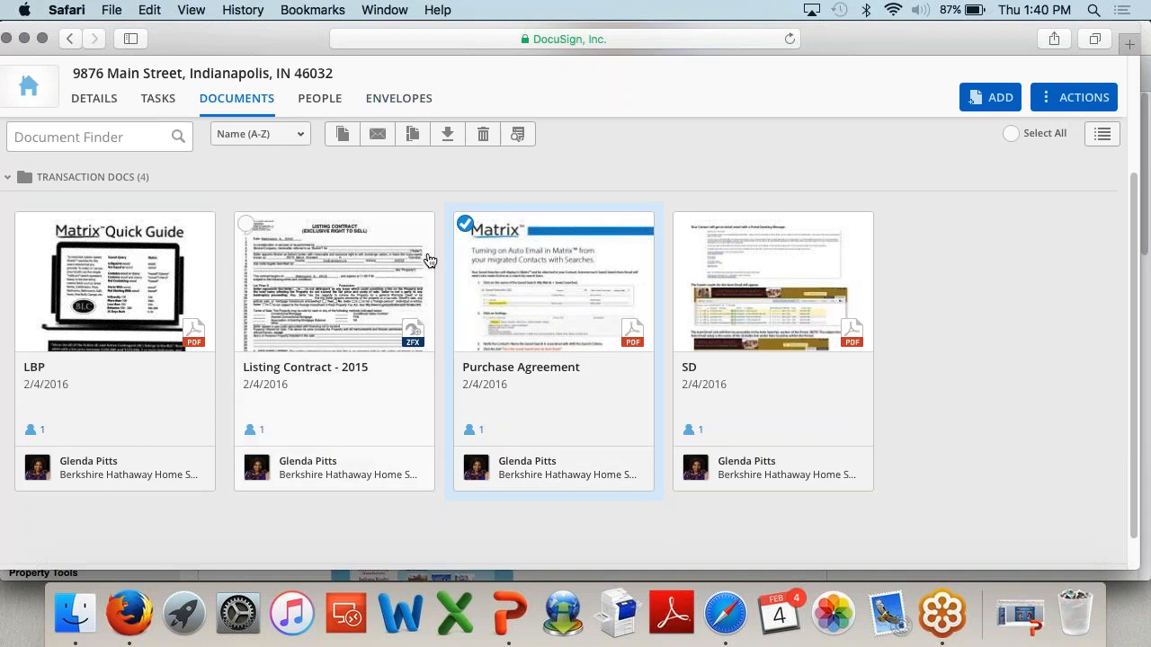
scroll(418, 180, down, 1)
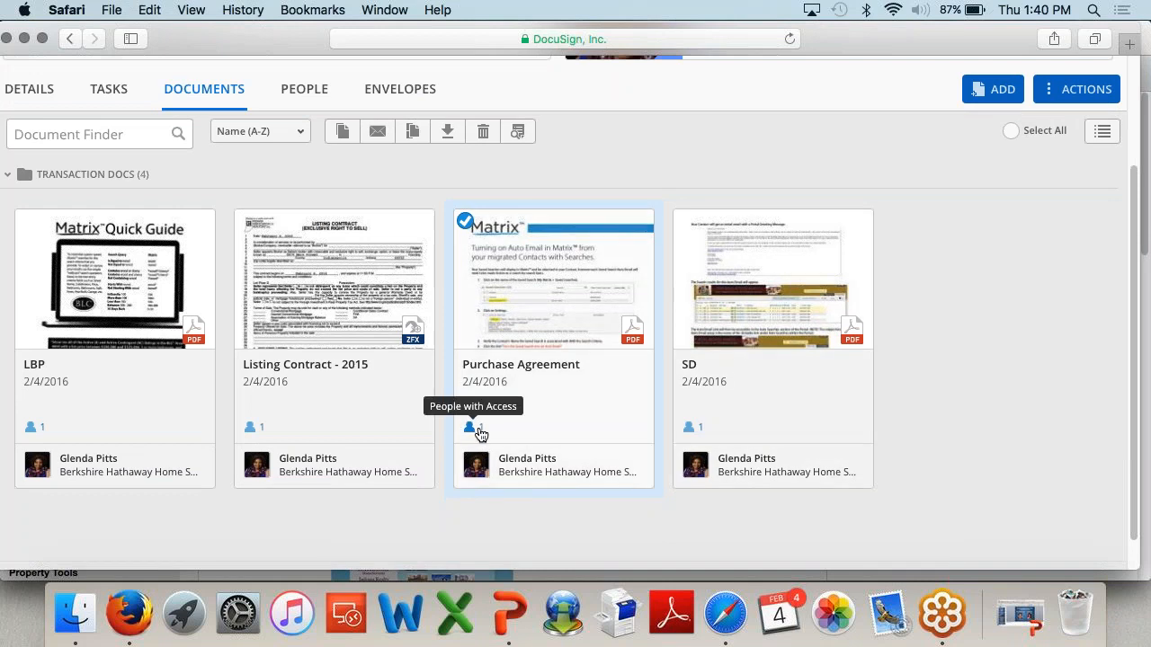
click(260, 433)
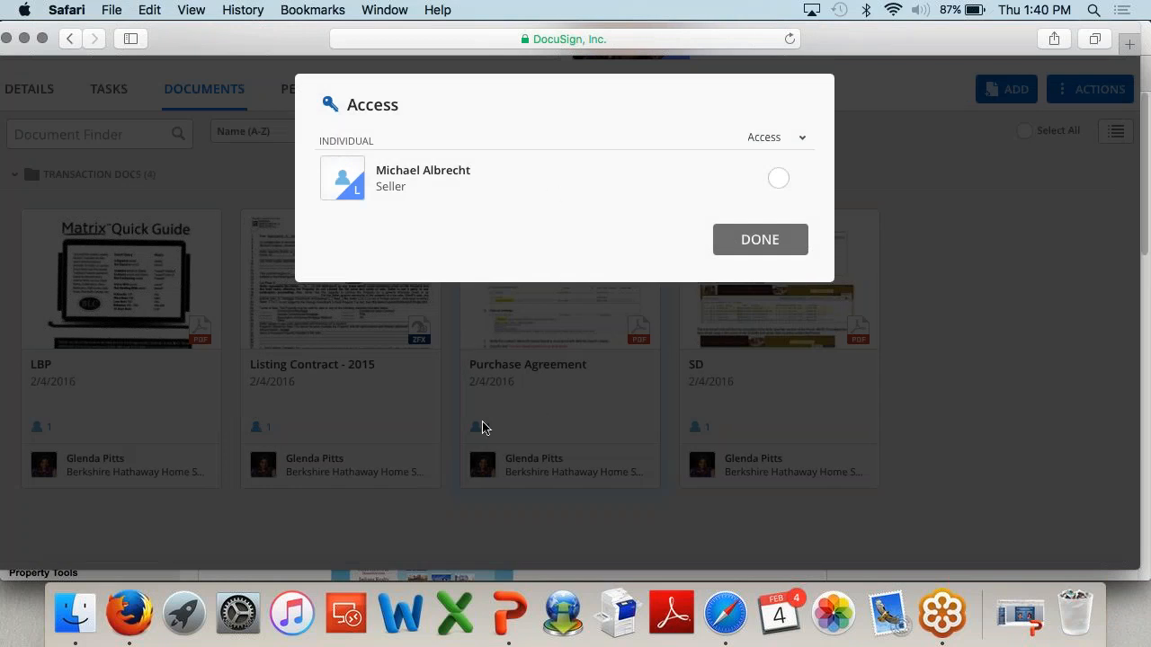
click(780, 178)
click(780, 181)
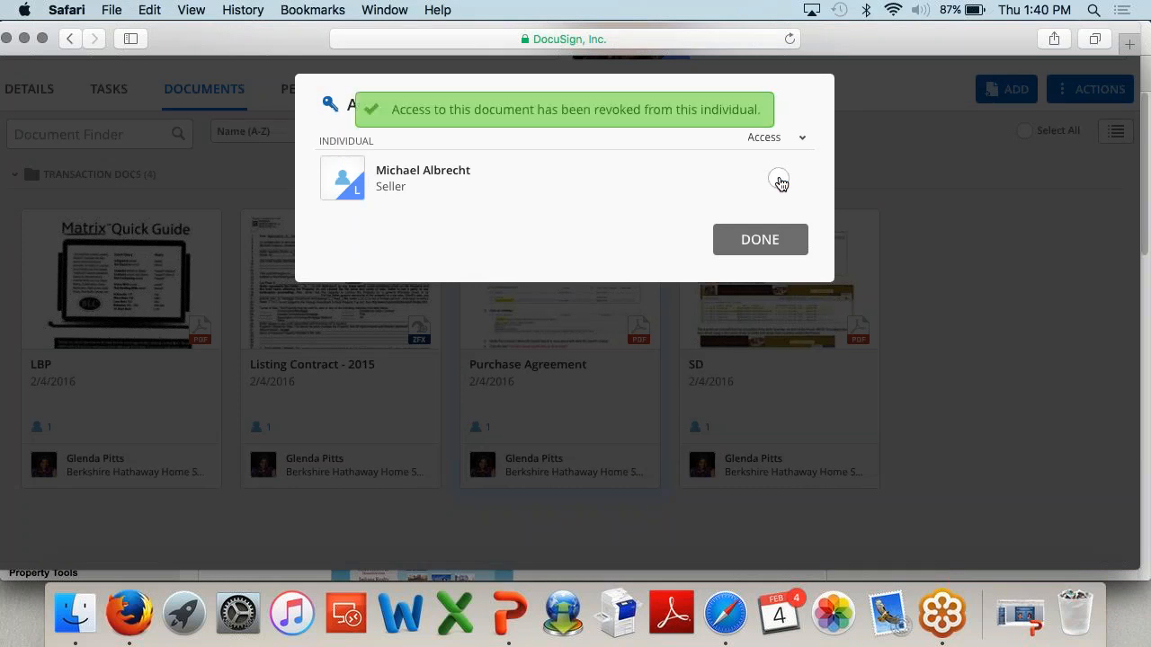
click(761, 240)
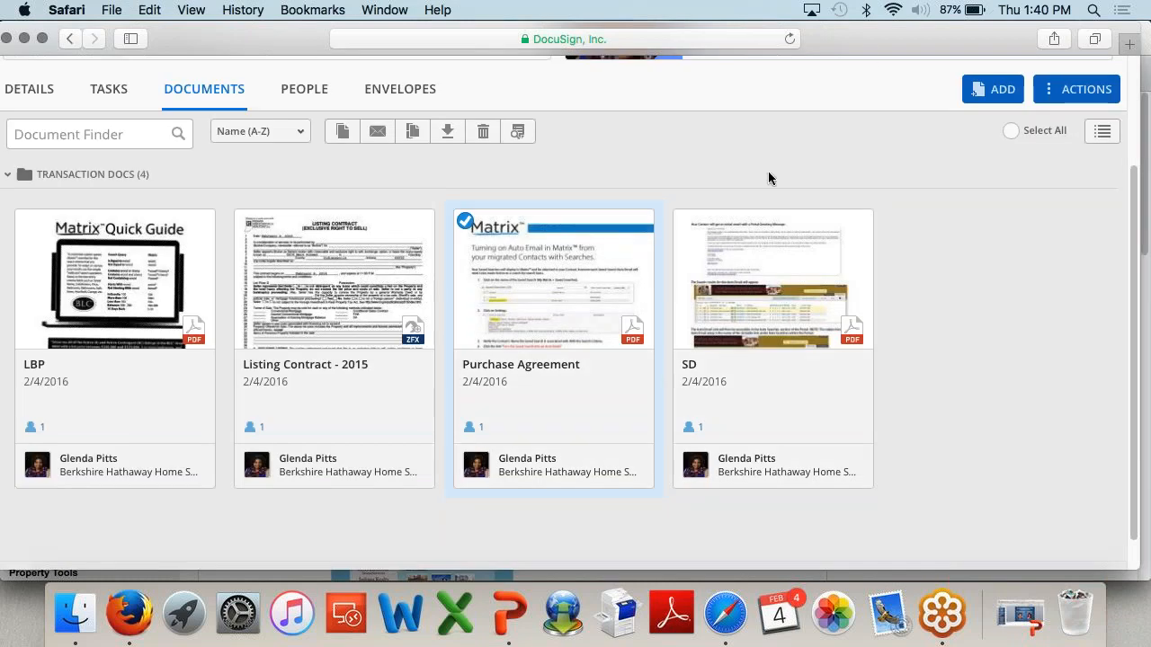
Step: Deselect Purchase Agreement, return to the top of the page, and open a new blank tab
drag(875, 39, 880, 39)
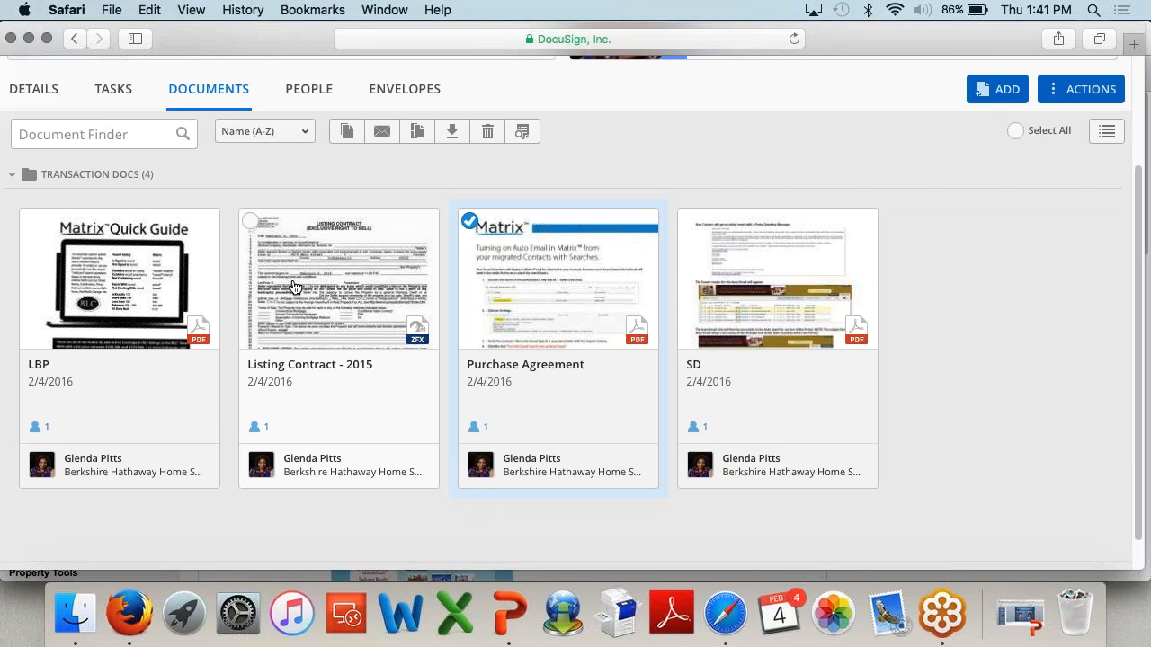
click(470, 222)
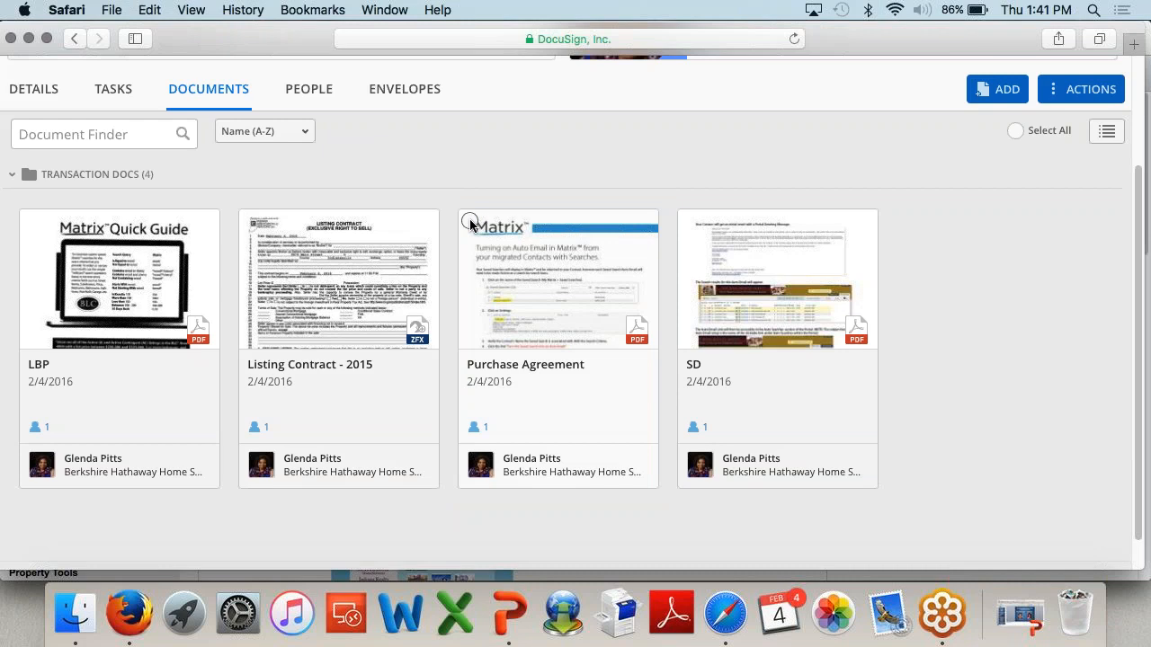
scroll(675, 180, up, 3)
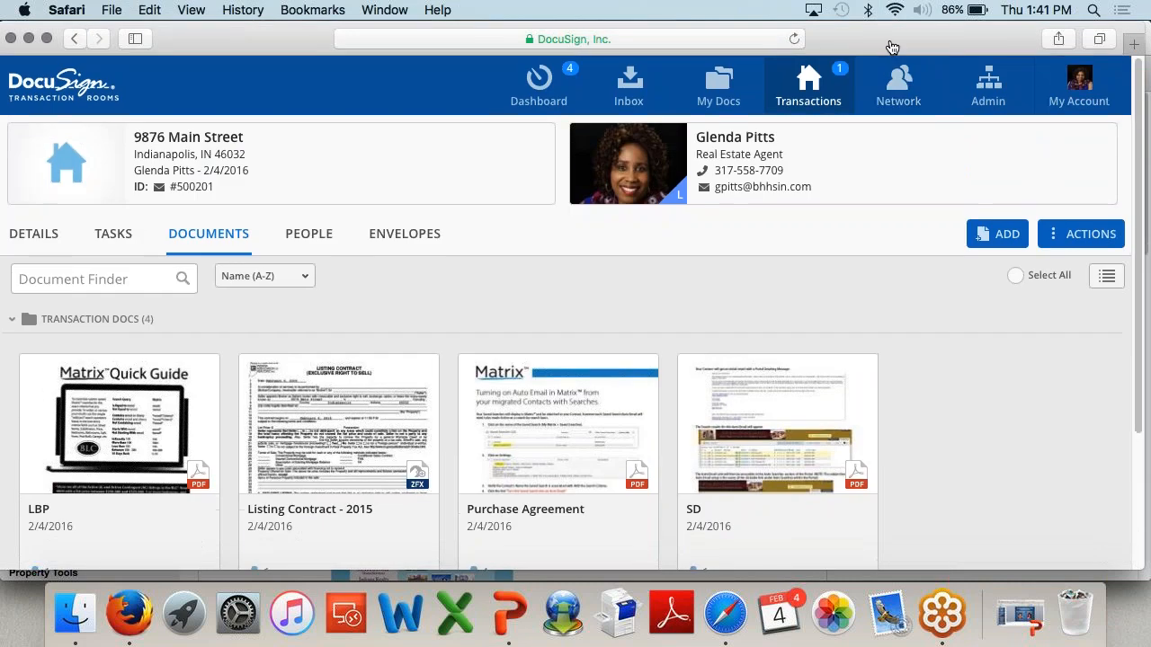
drag(892, 46, 894, 46)
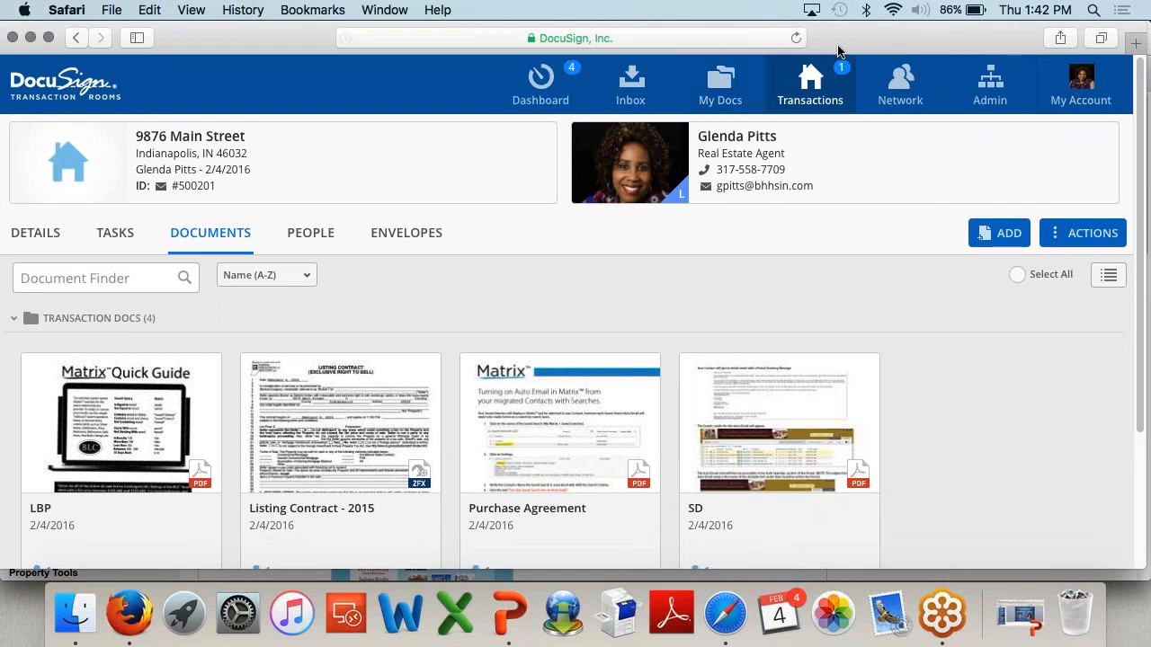
key(super+t)
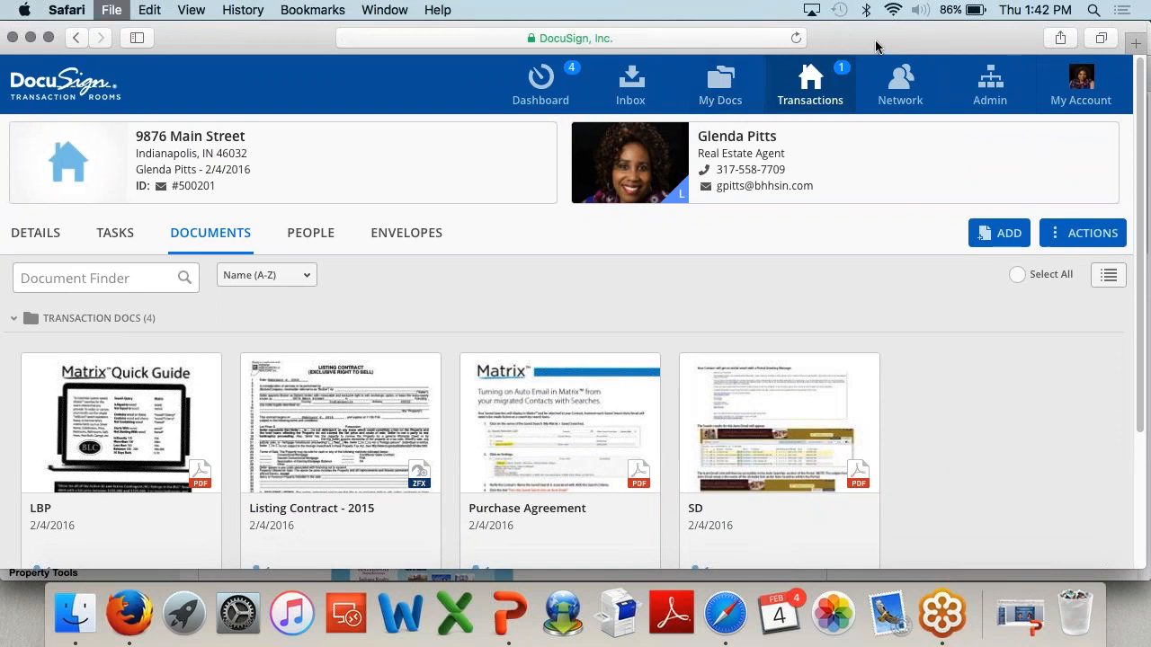
Step: Go to Gmail and open the Please Sign email
text(gmail.com)
key(Return)
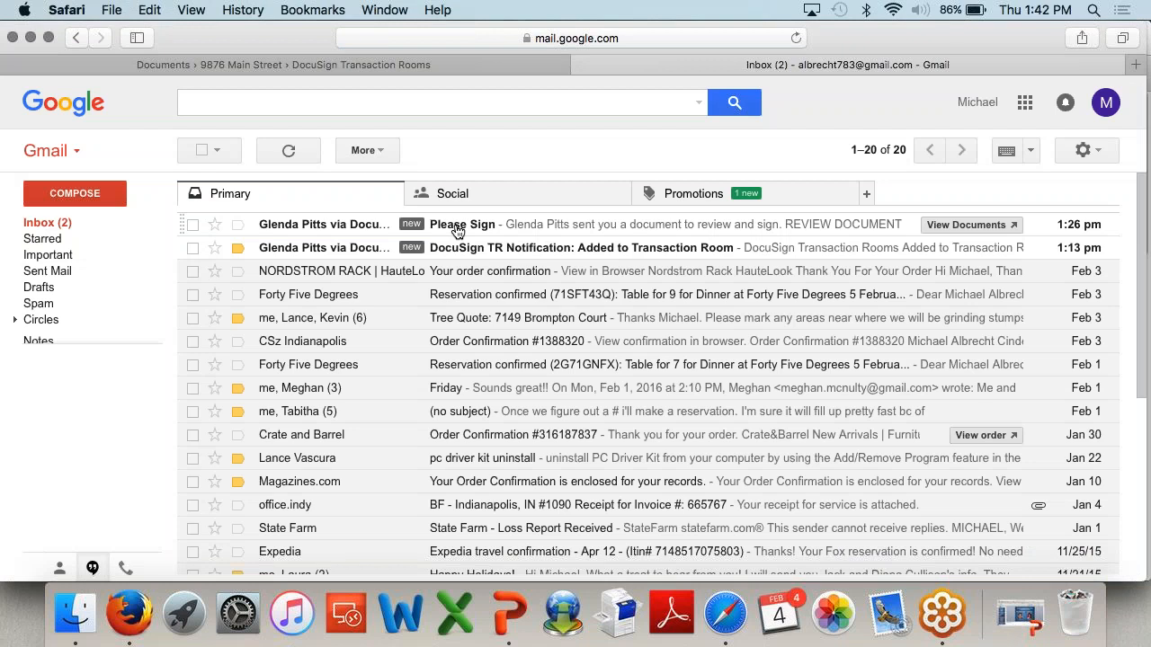
click(458, 231)
Step: Follow the email's REVIEW DOCUMENT link to open the Listing Contract in DocuSign
scroll(388, 250, down, 2)
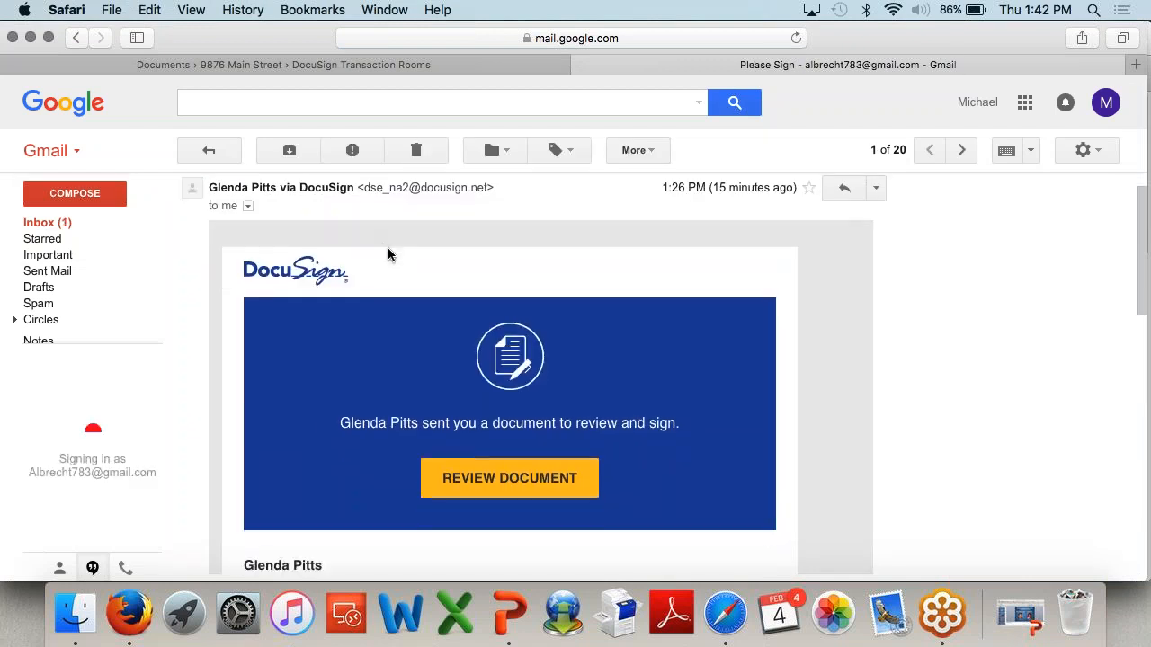
scroll(387, 254, up, 2)
drag(197, 193, 440, 289)
click(441, 284)
scroll(522, 290, down, 2)
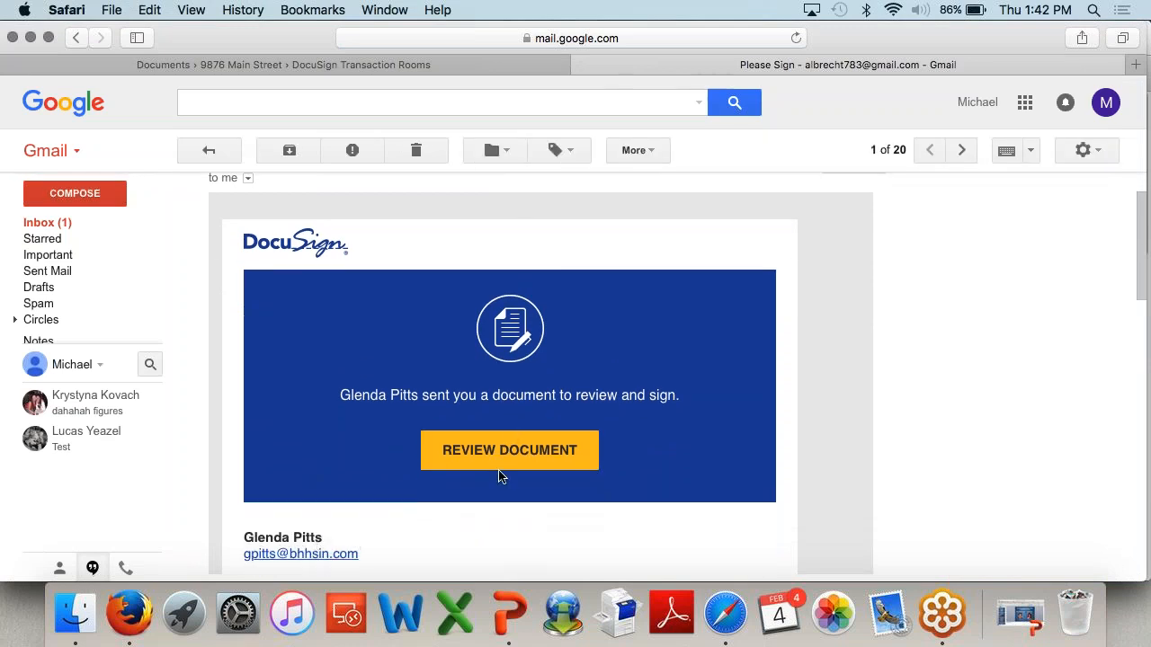
click(523, 453)
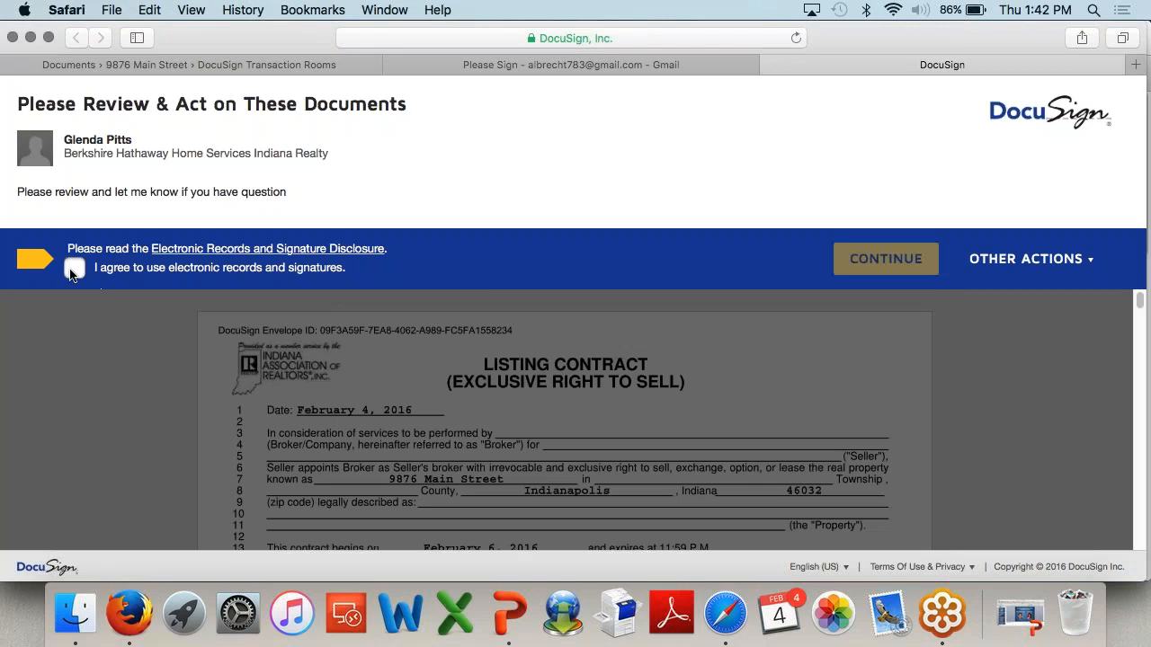
Step: Agree to electronic records, allow location access, and jump to the signature field
click(74, 269)
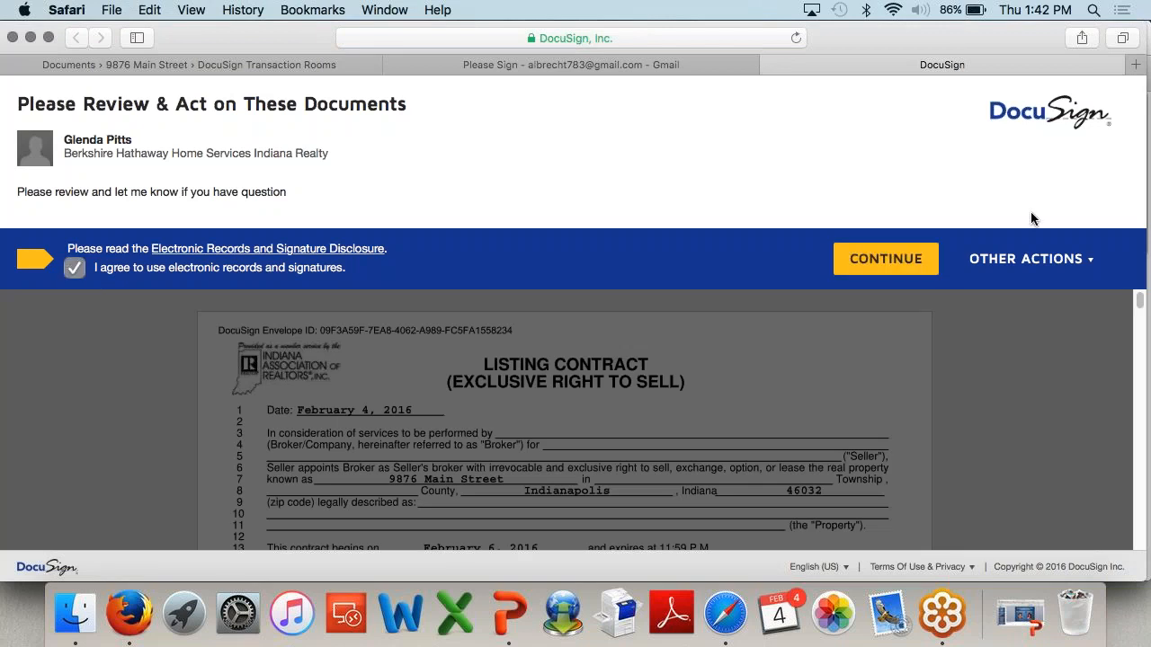
click(917, 261)
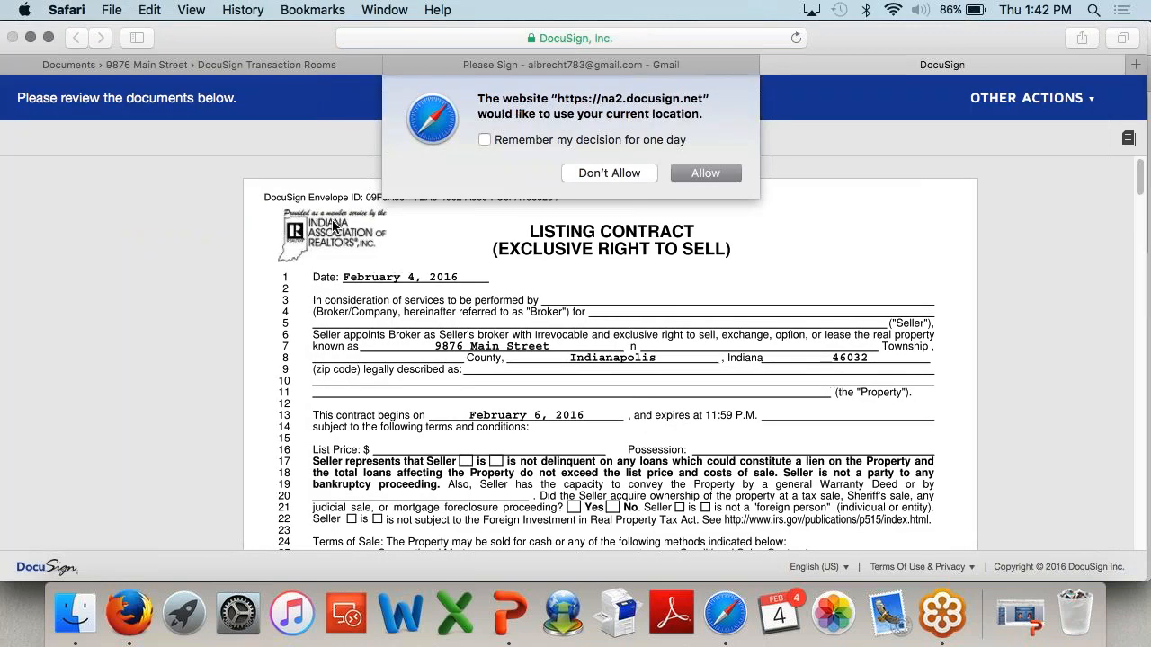
click(697, 174)
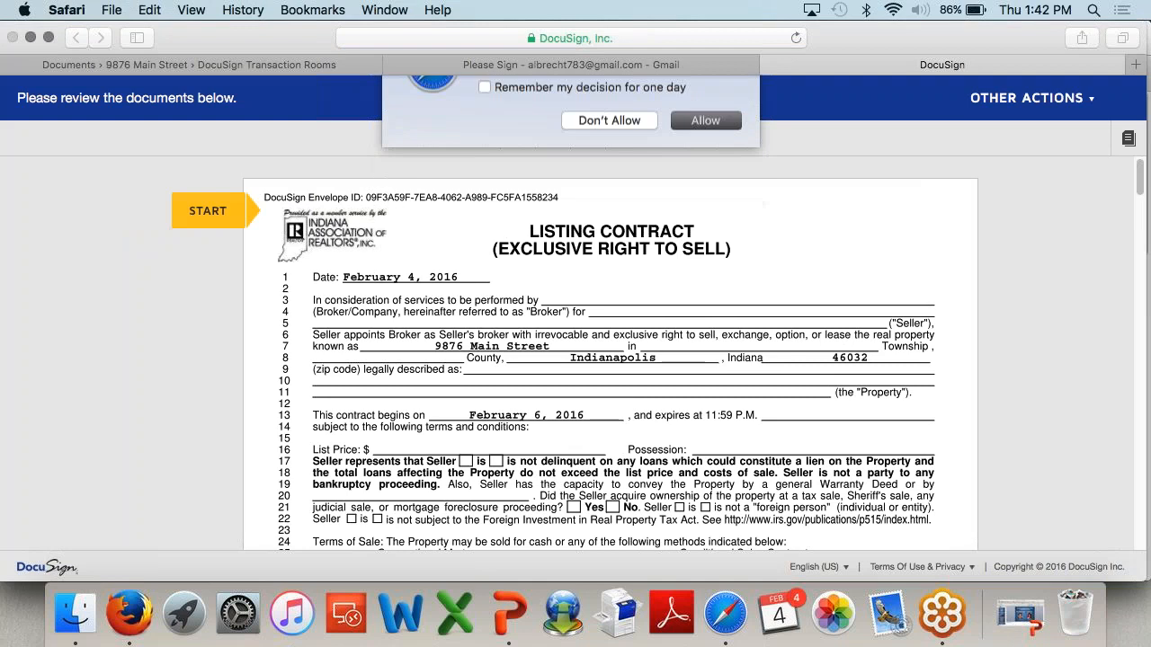
click(192, 212)
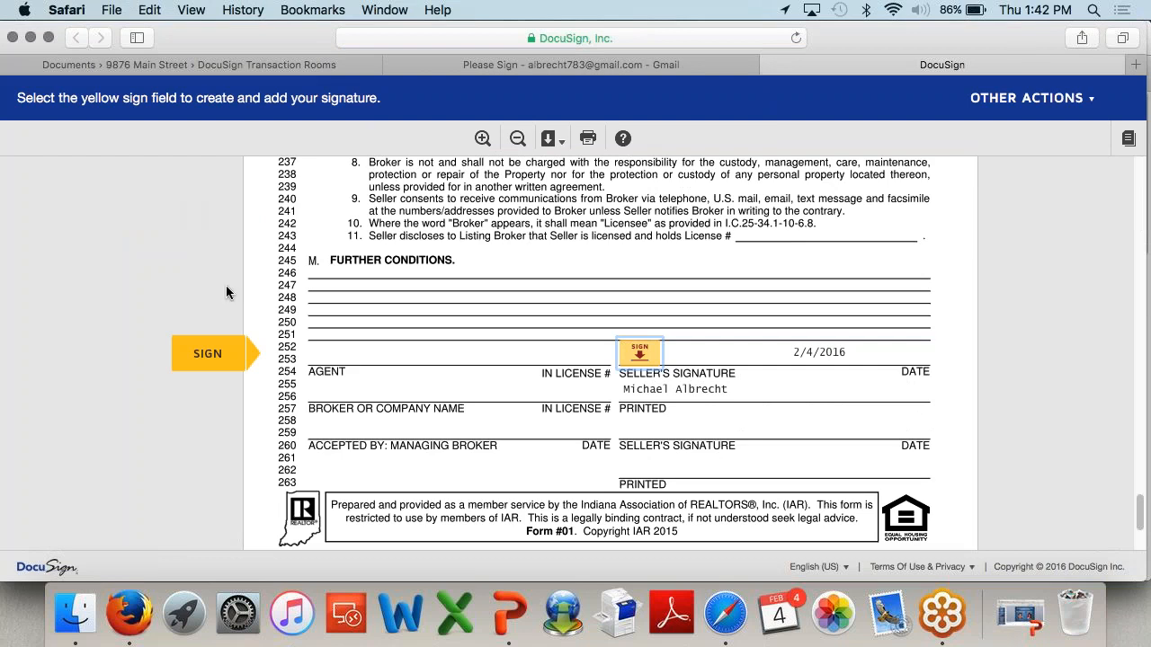
Step: Adopt a different signature style, sign the field, and finish the document
click(643, 358)
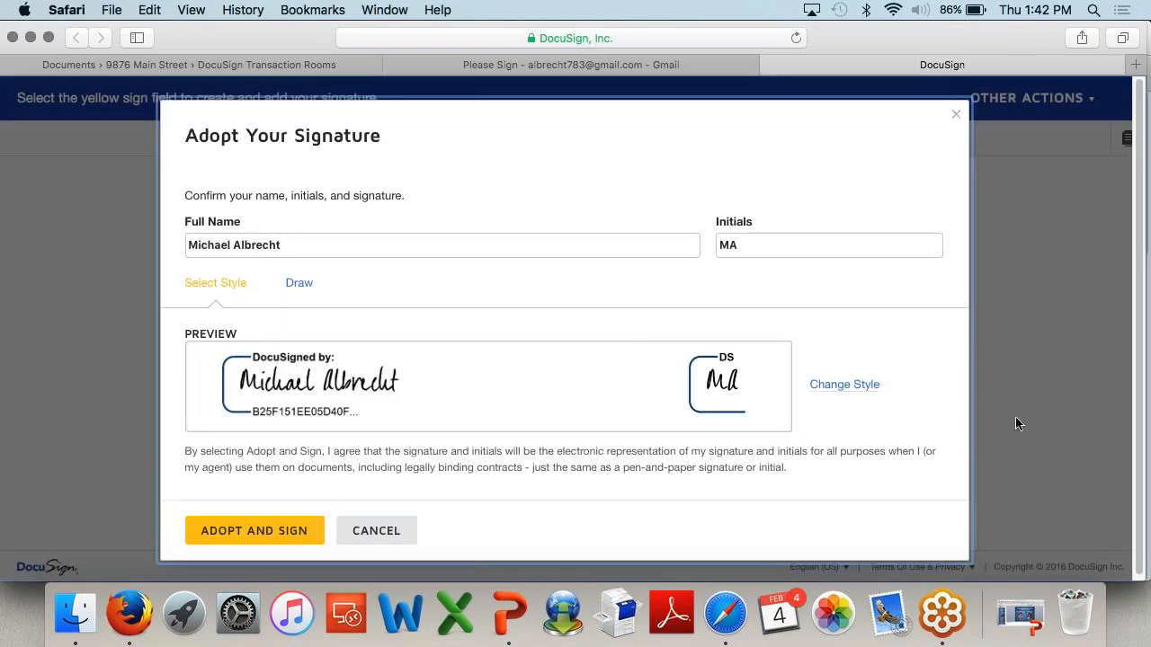
click(841, 387)
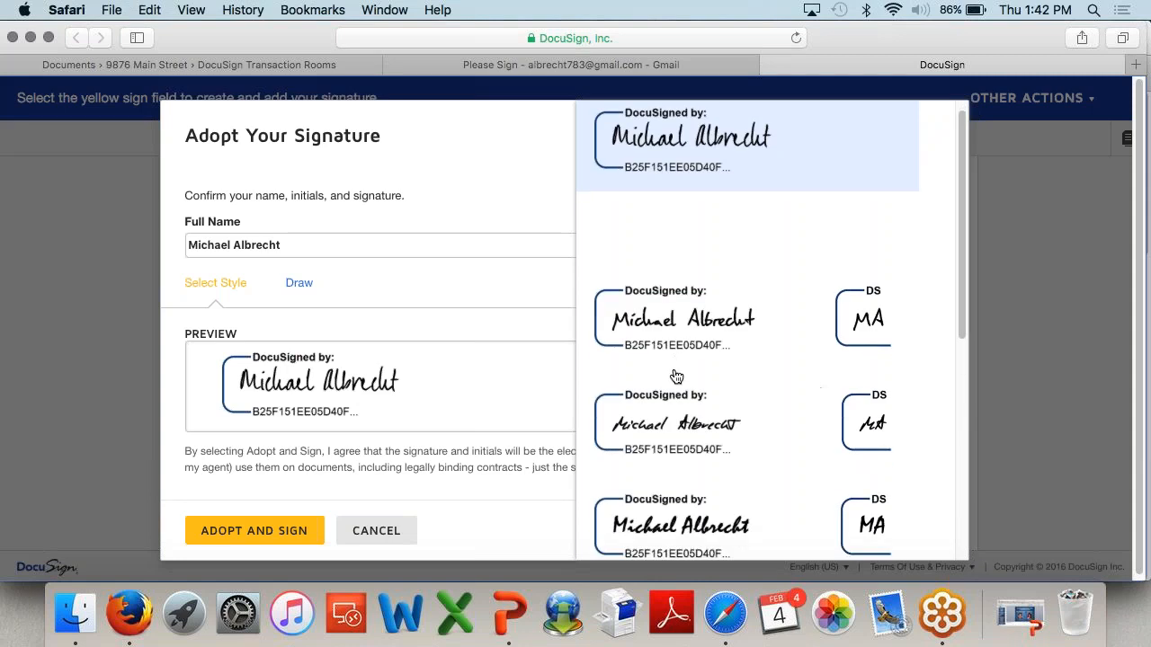
click(620, 324)
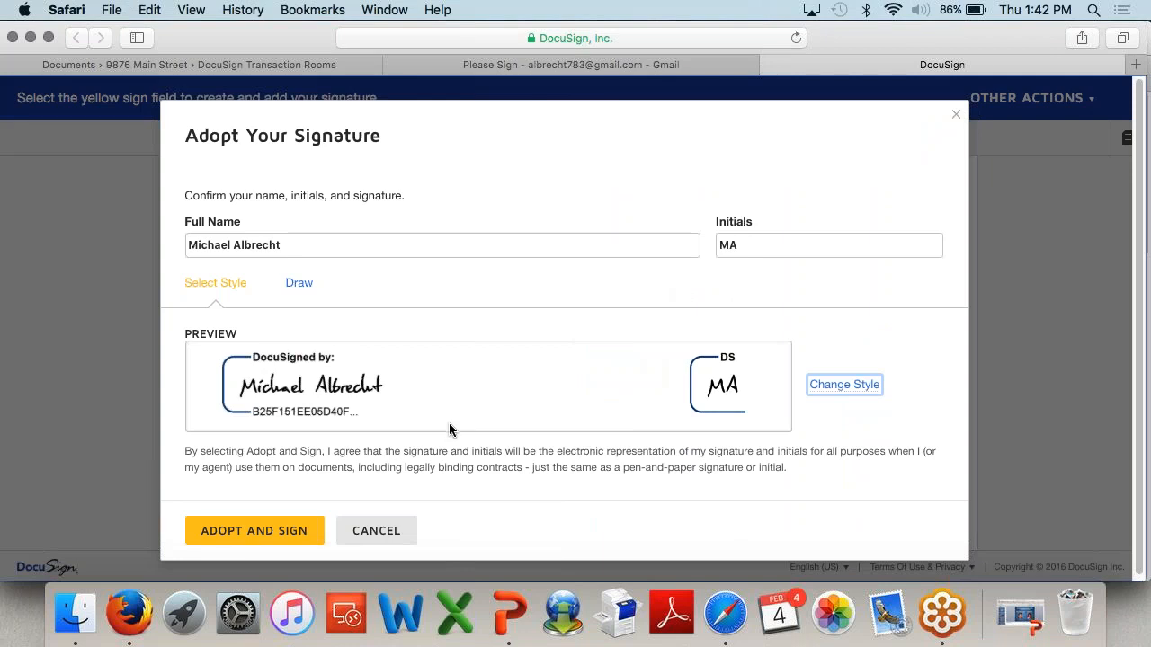
click(289, 534)
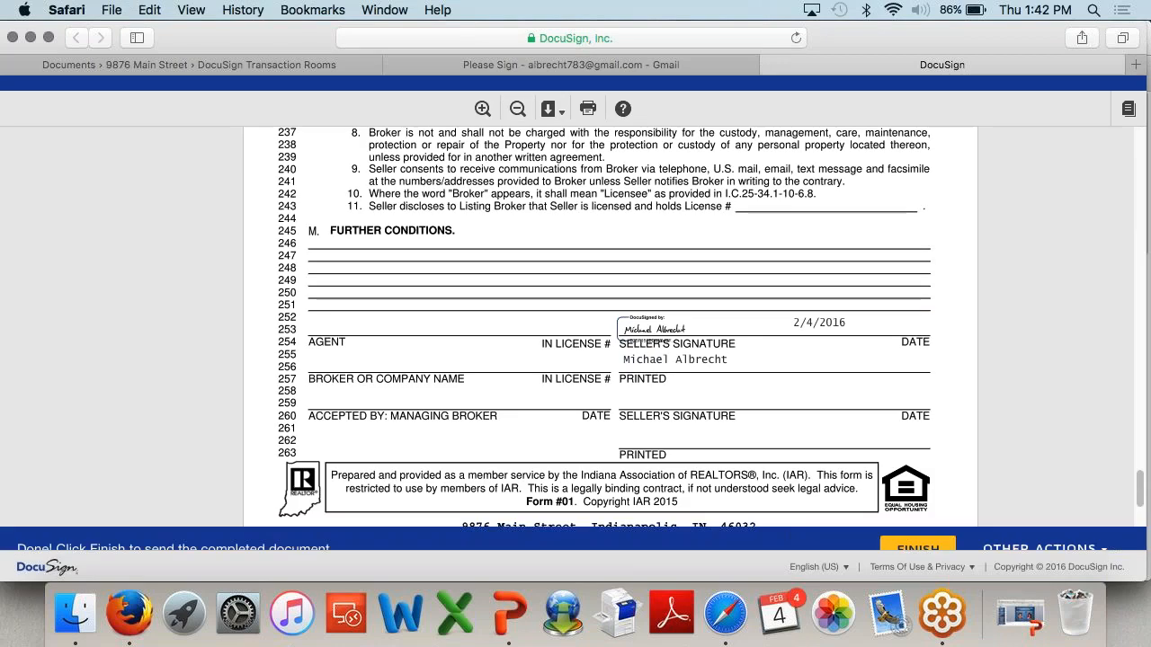
click(933, 543)
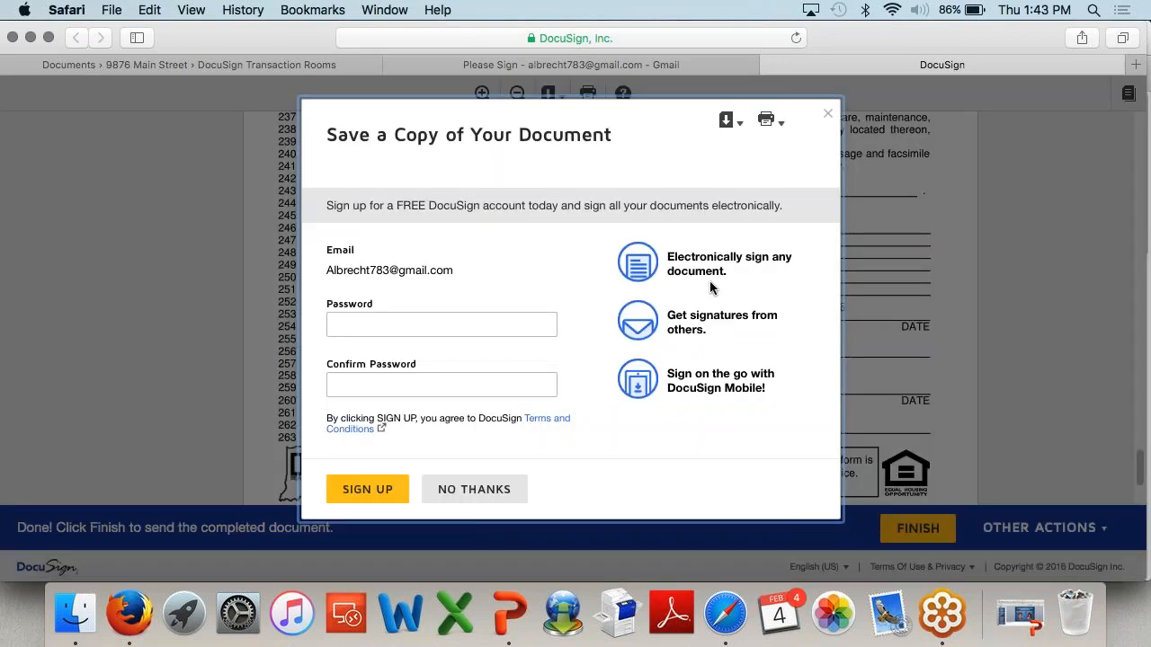
Step: Decline the save-a-copy offer and return to the transaction room's envelopes
click(829, 117)
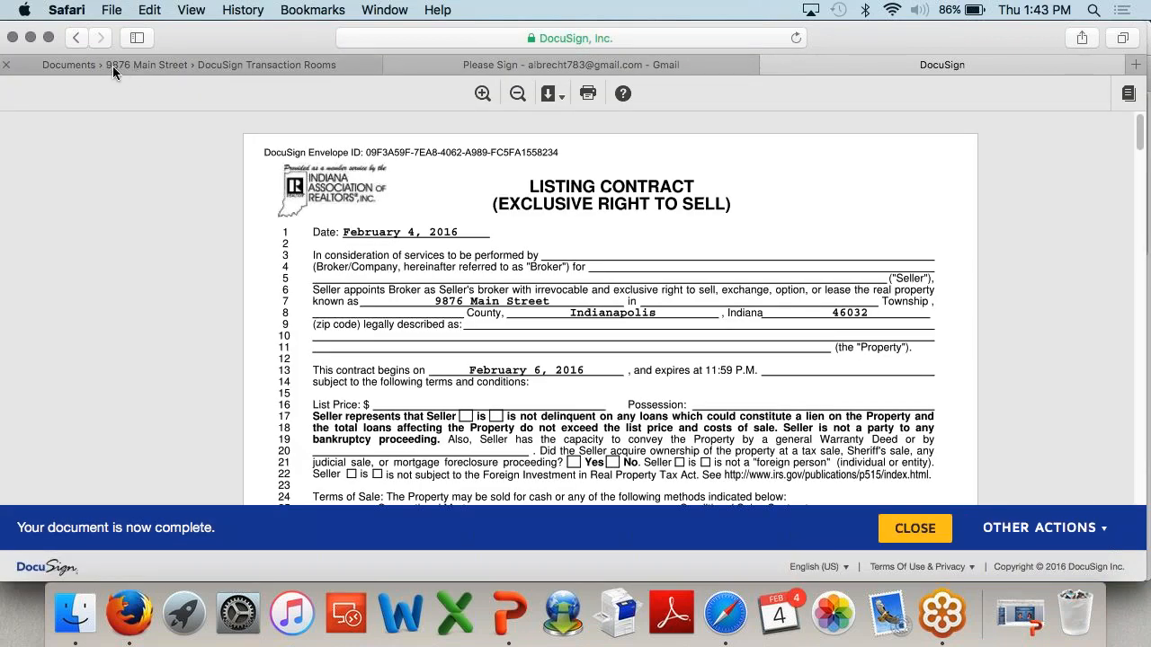
click(112, 66)
click(407, 254)
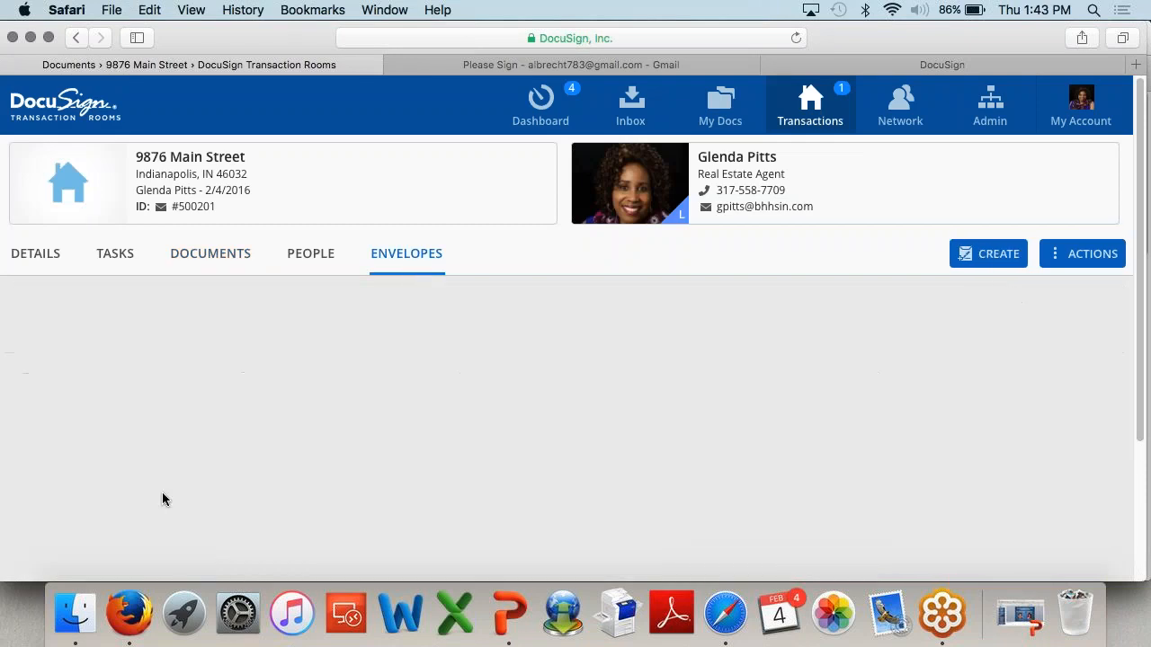
click(134, 419)
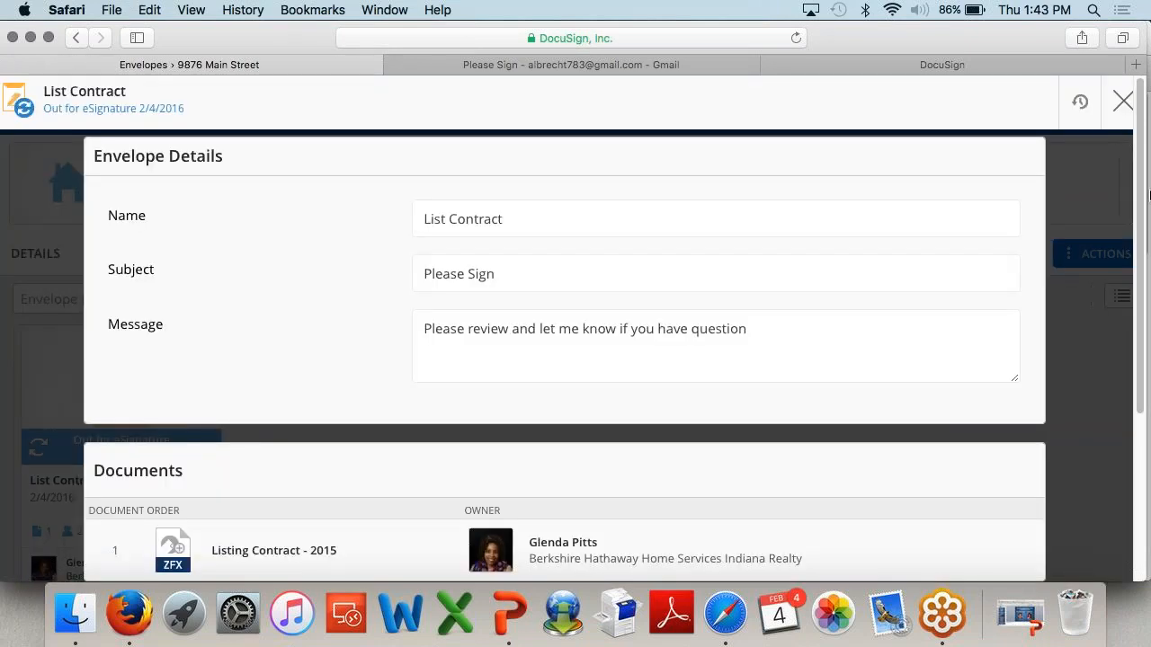
click(1082, 108)
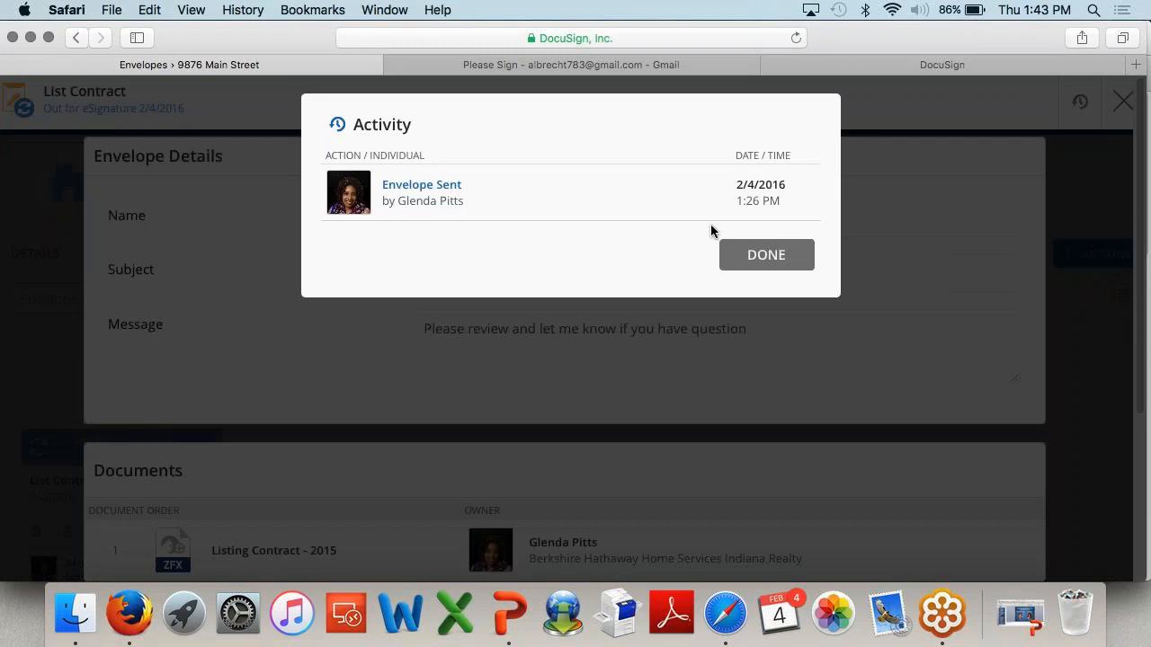
click(770, 260)
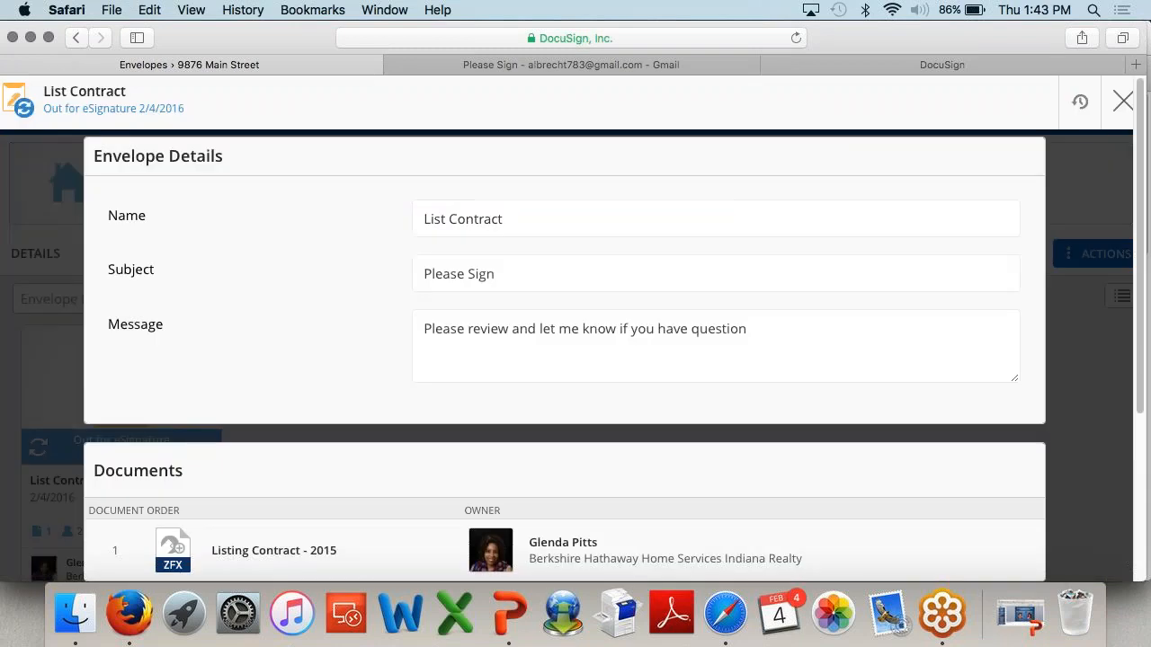
click(1080, 101)
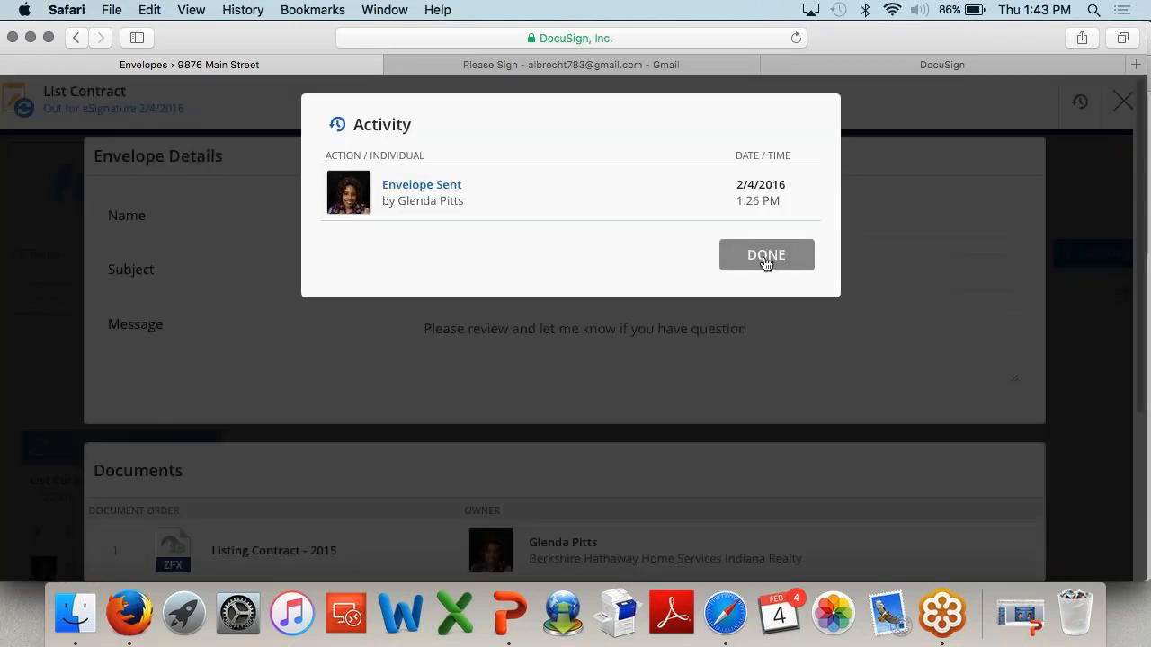
click(765, 260)
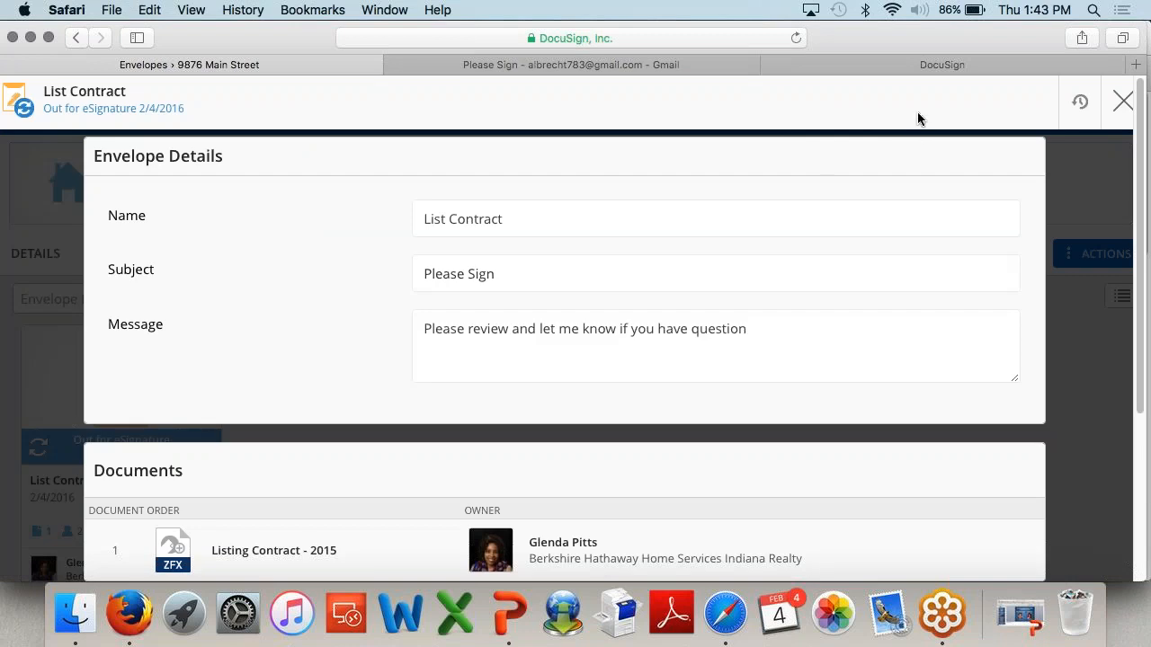
drag(981, 52, 961, 52)
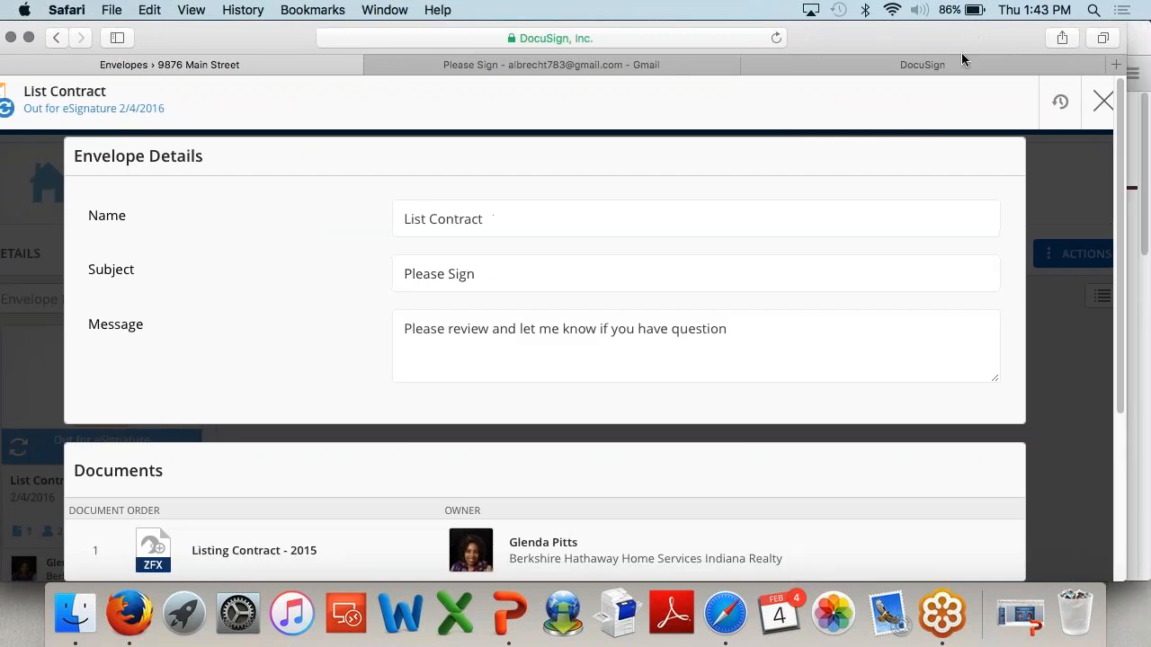
click(1102, 101)
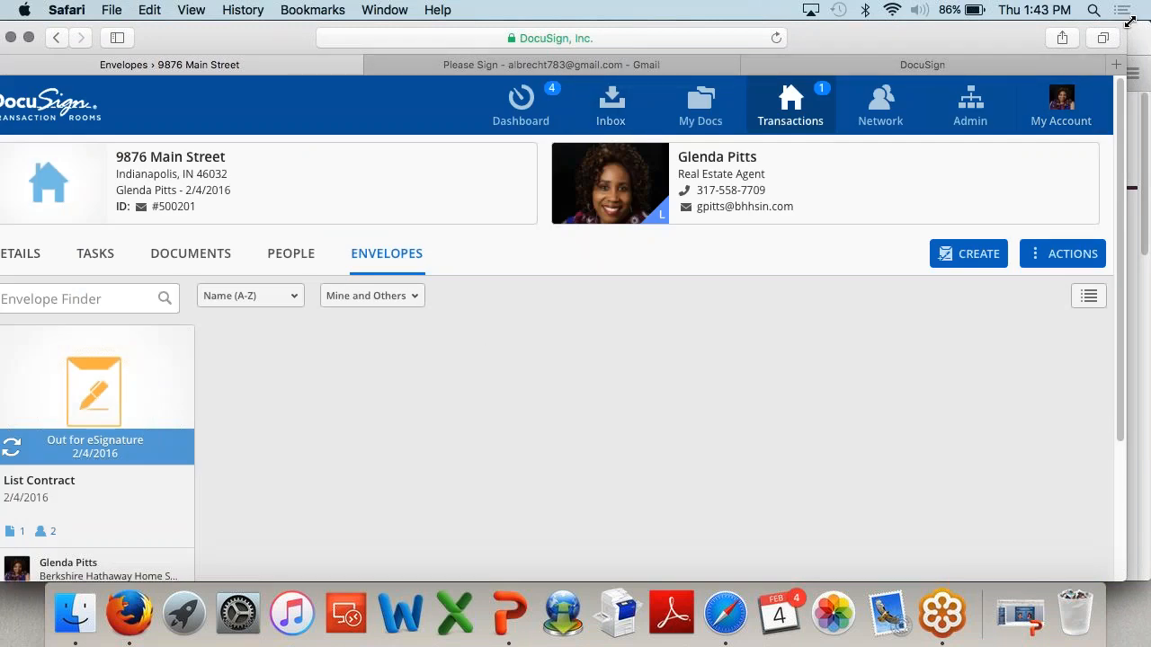
drag(1124, 24, 1067, 45)
drag(932, 66, 977, 38)
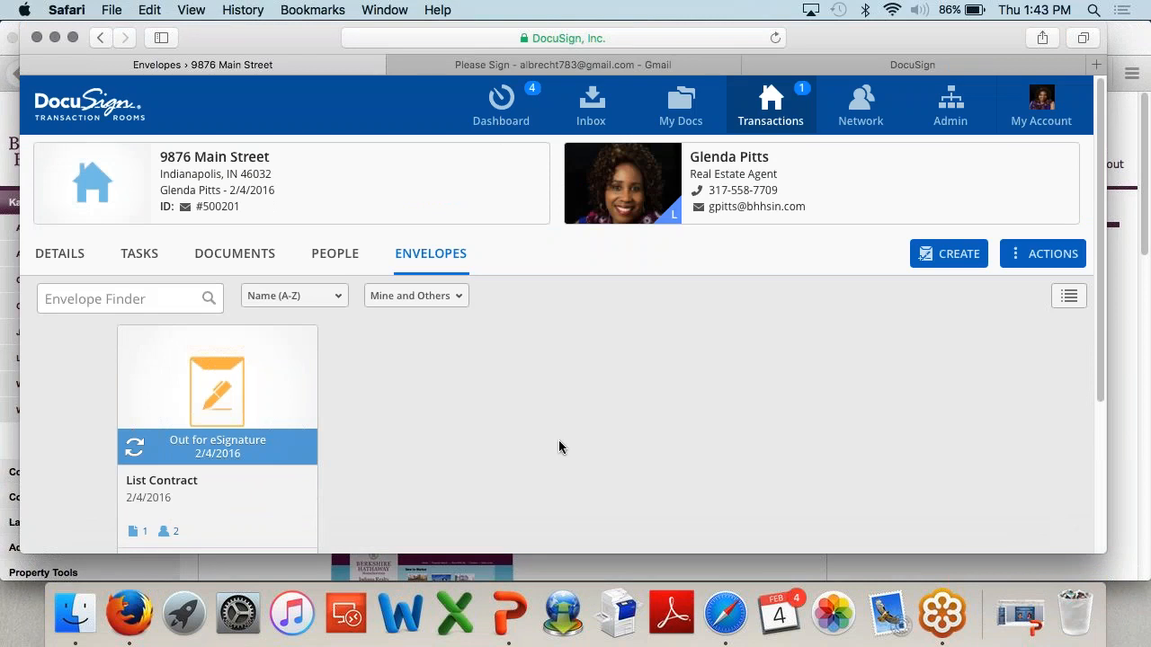
click(358, 265)
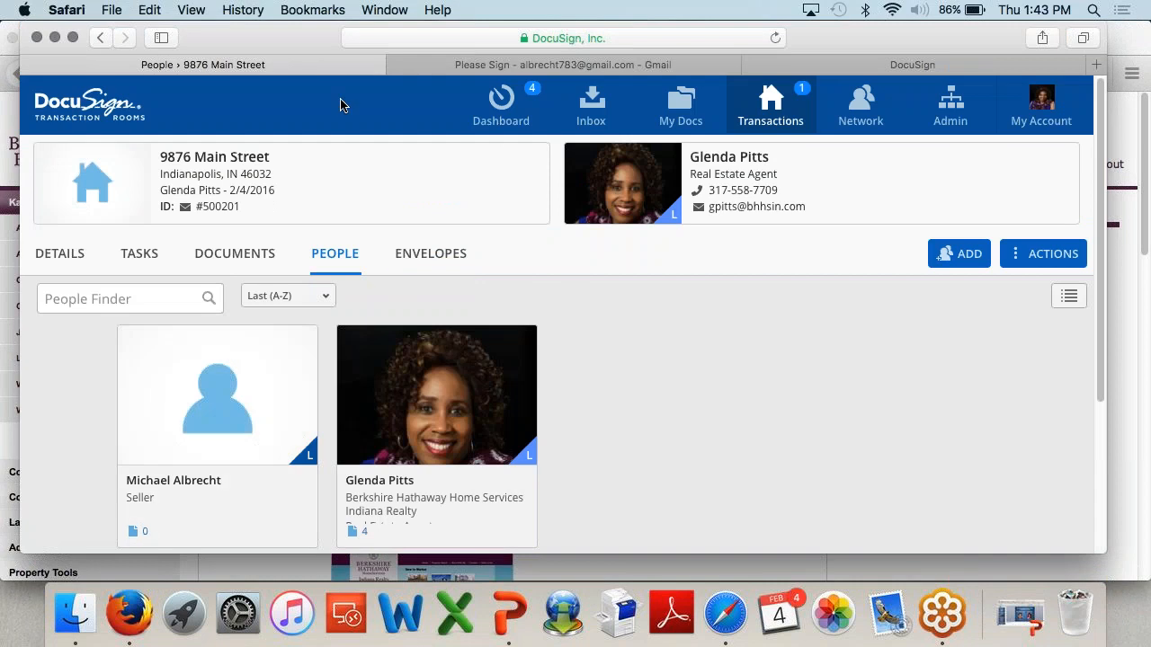
drag(319, 38, 324, 38)
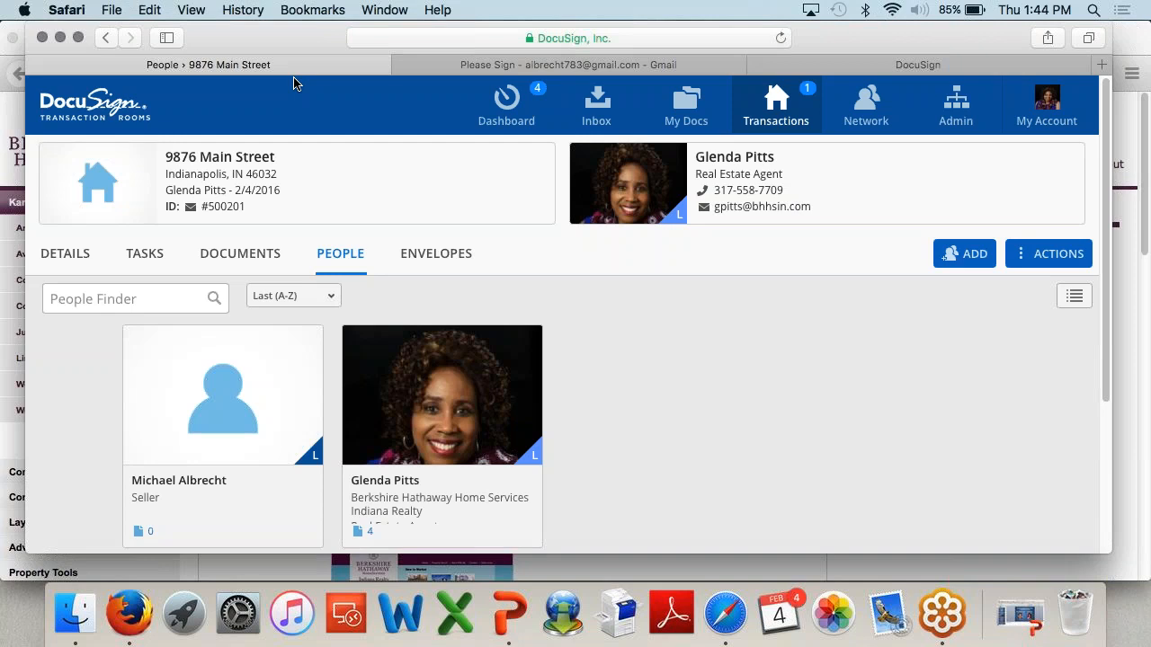
click(240, 253)
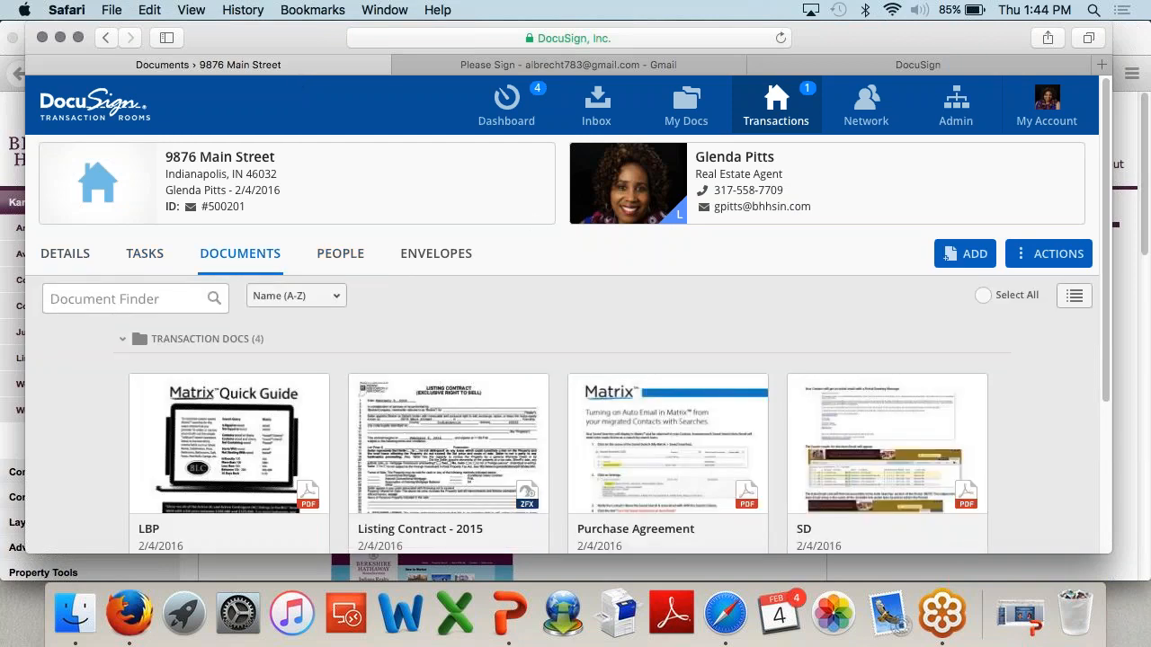
Step: Show the room's Details and scroll to the activity entry for the signed List Contract
click(64, 253)
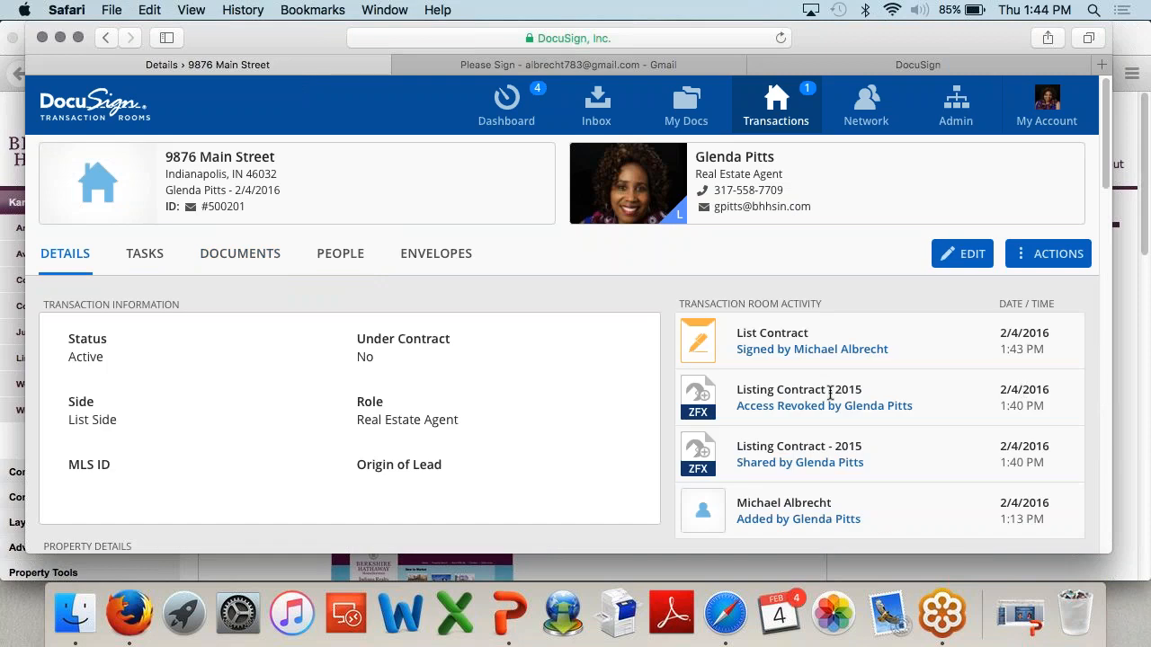
scroll(829, 396, down, 2)
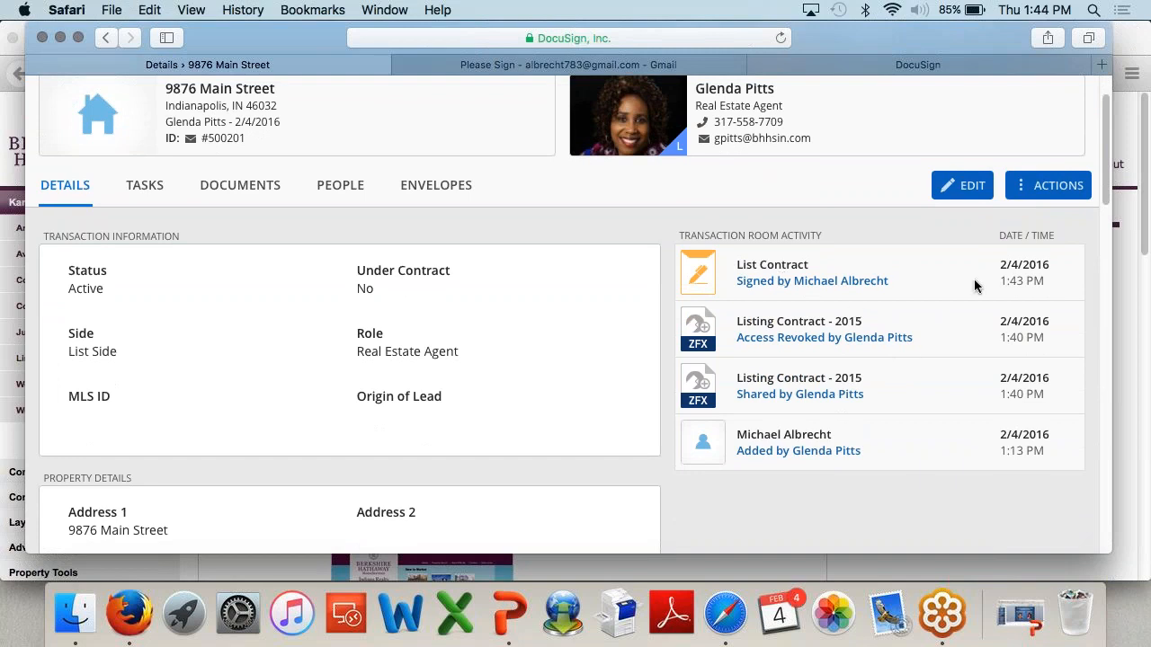
drag(1056, 286, 995, 261)
click(996, 270)
Step: Check the List Contract signing time, then scroll through the room's four Transaction Docs files
drag(1063, 288, 983, 288)
click(978, 286)
click(254, 201)
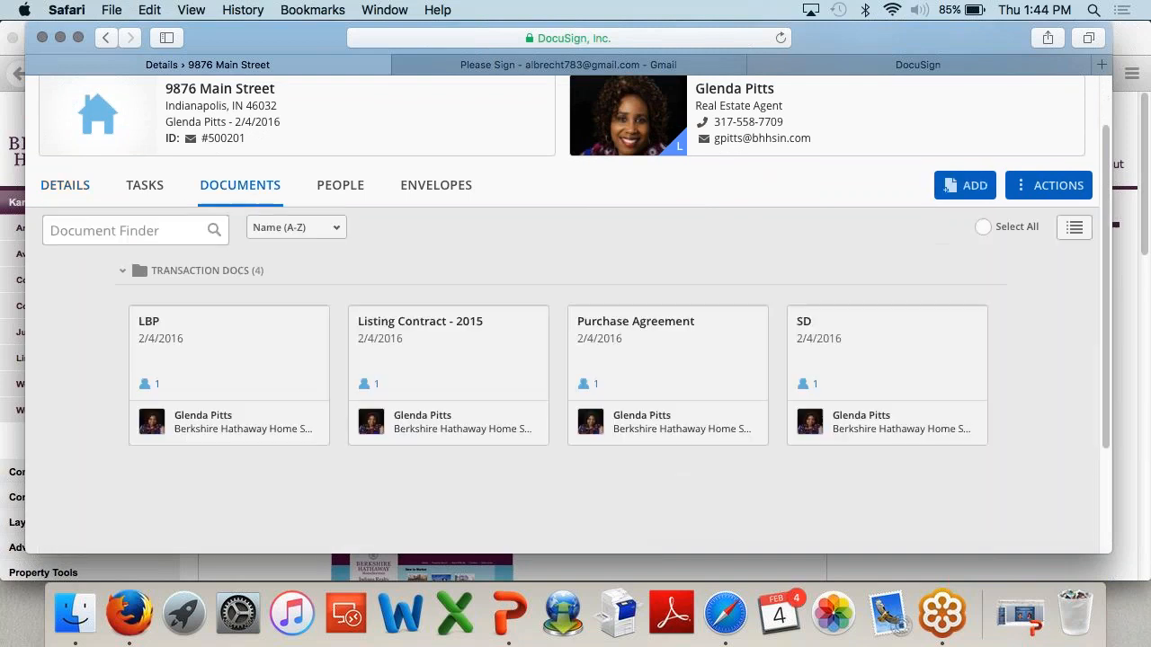
scroll(469, 289, up, 2)
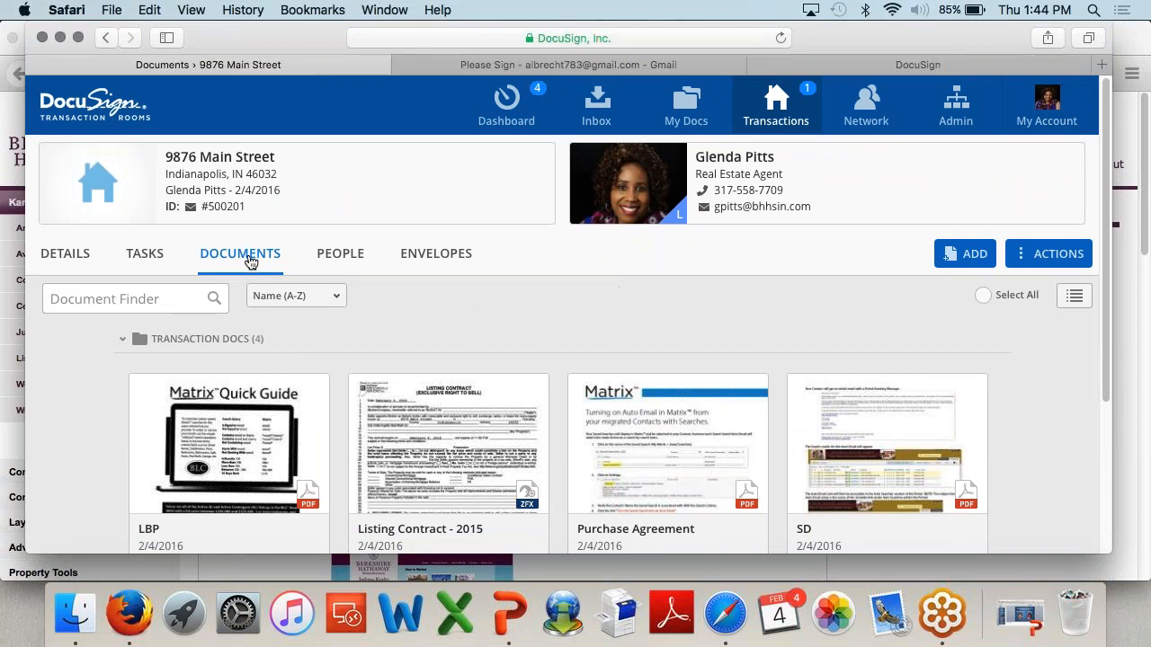
scroll(538, 304, down, 3)
scroll(389, 350, down, 2)
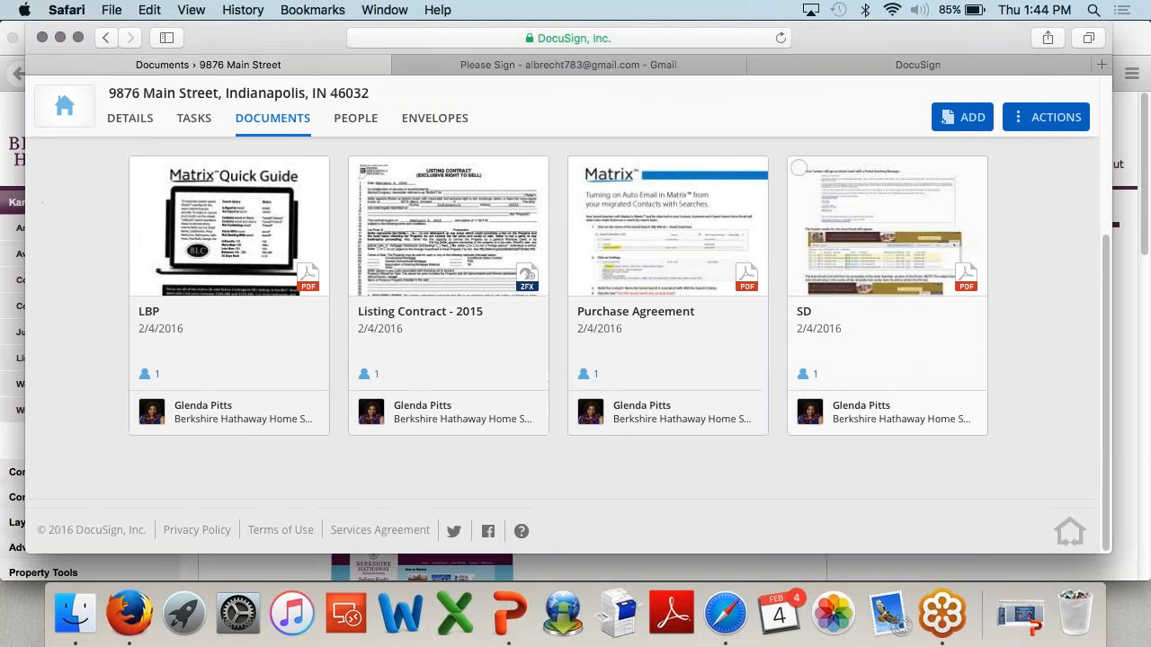
scroll(388, 349, up, 2)
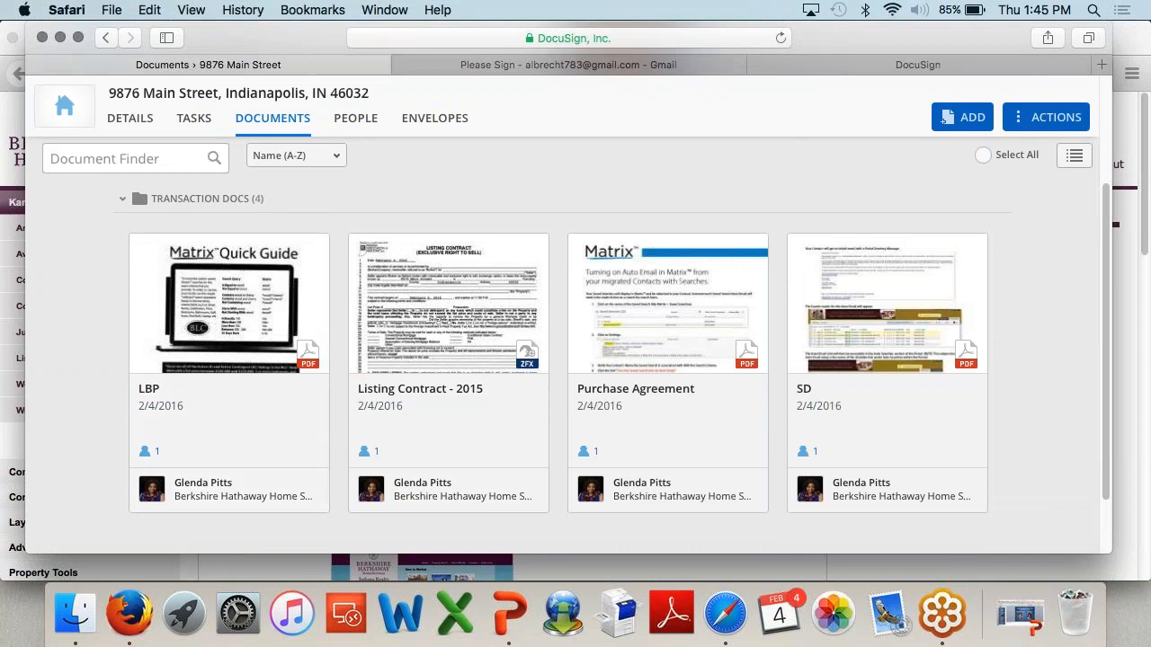
scroll(216, 319, up, 3)
scroll(568, 314, up, 2)
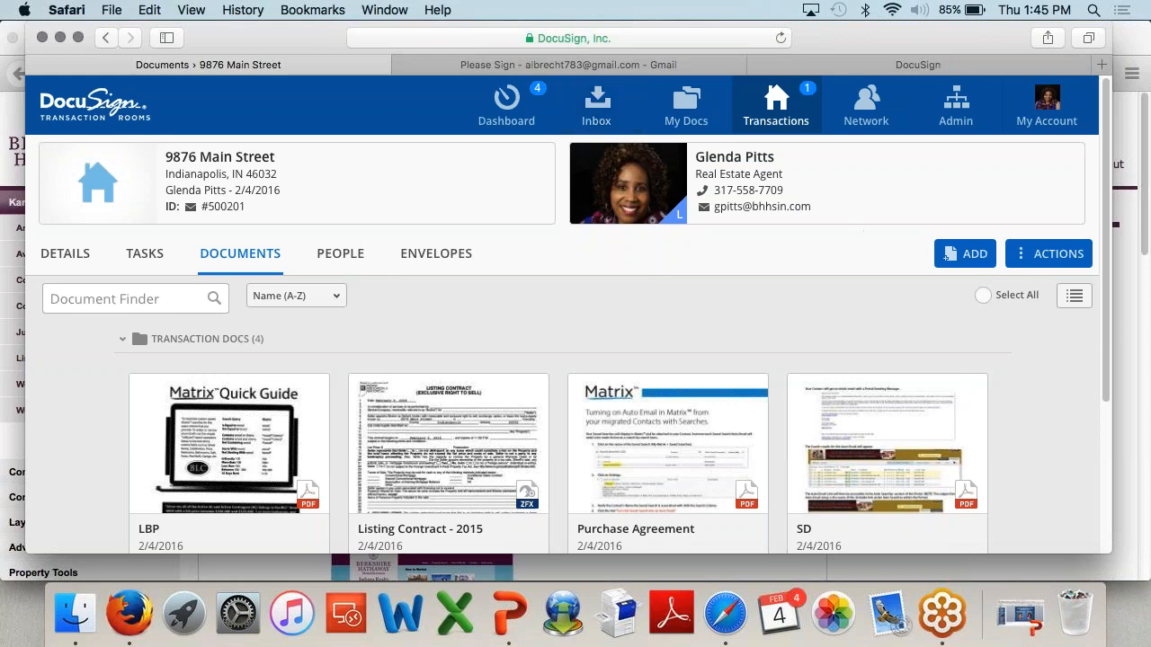
Step: Open the Inbox and highlight the domain of its document-forwarding email address
click(608, 127)
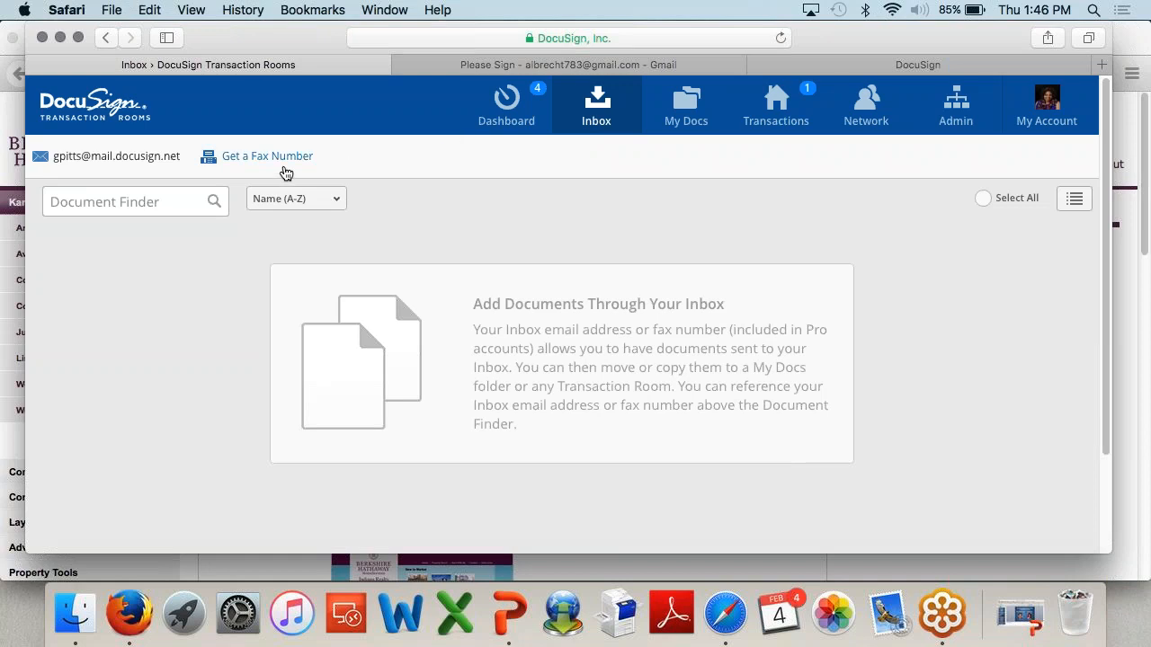
mouse_move(193, 169)
drag(189, 162, 51, 164)
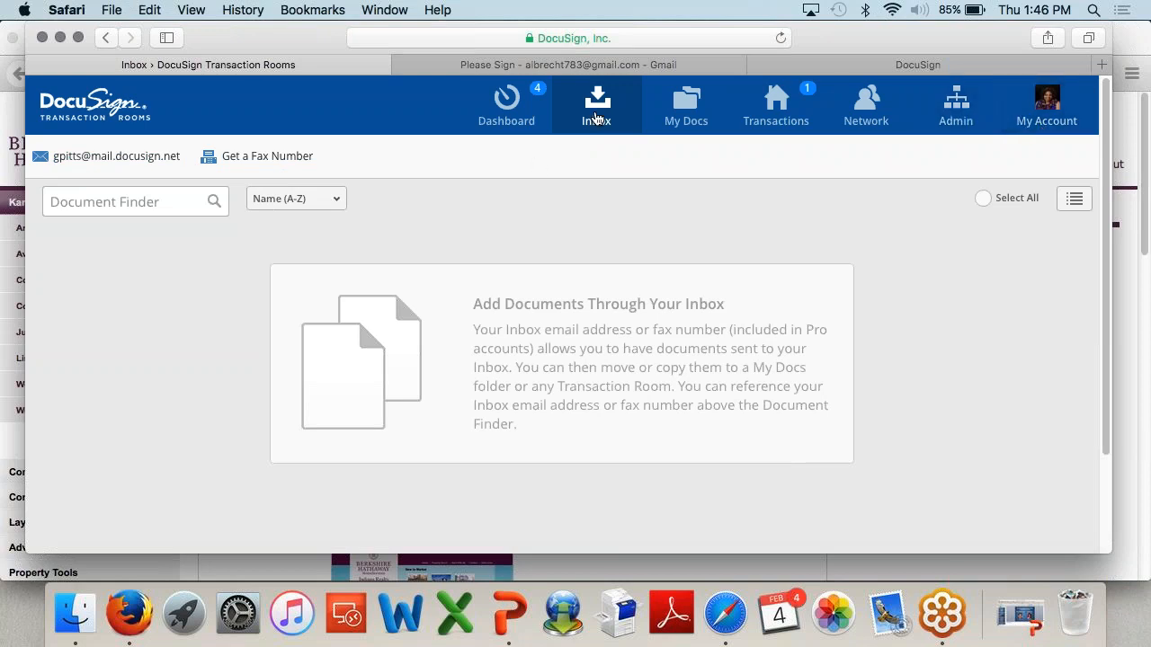
mouse_move(114, 164)
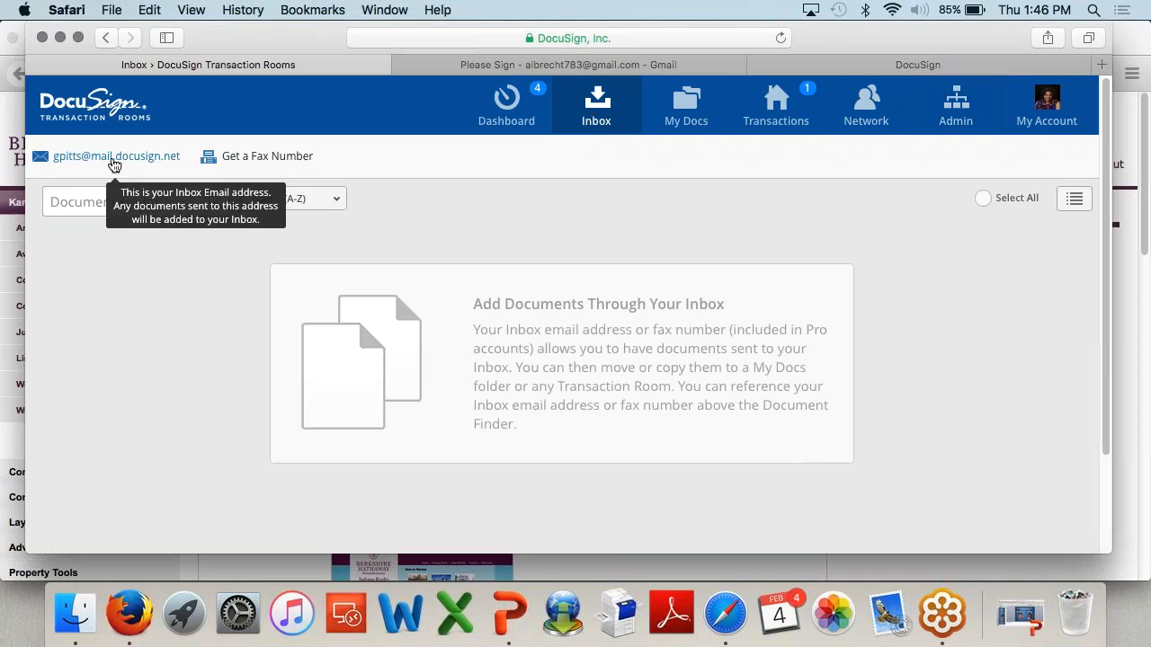
click(1059, 126)
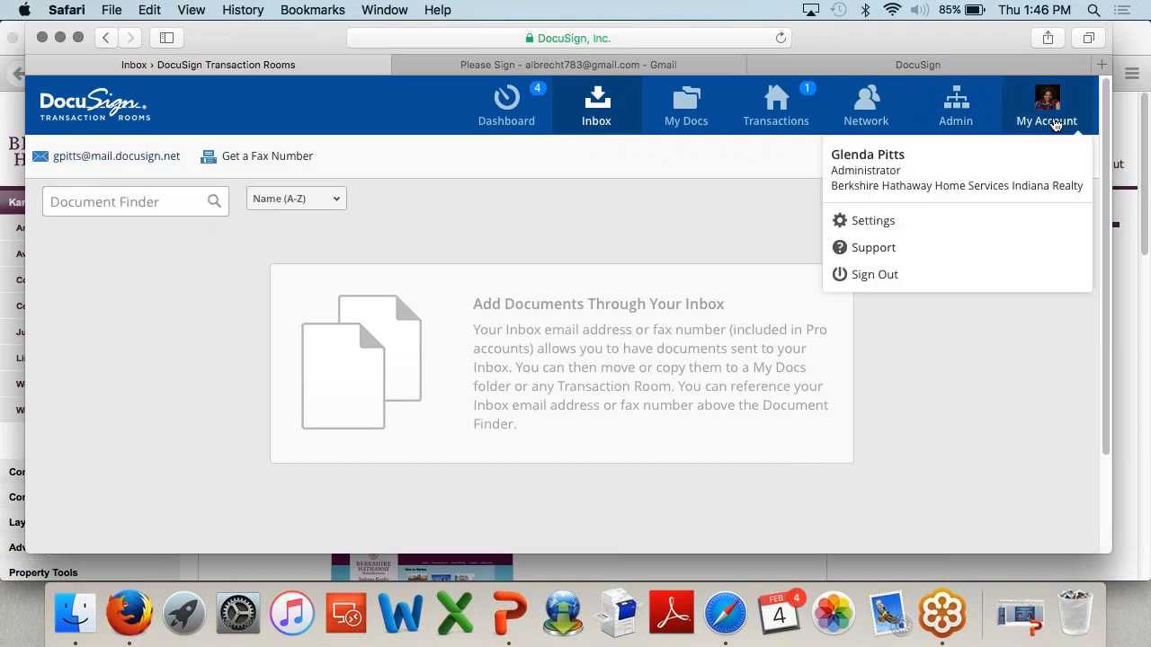
click(922, 222)
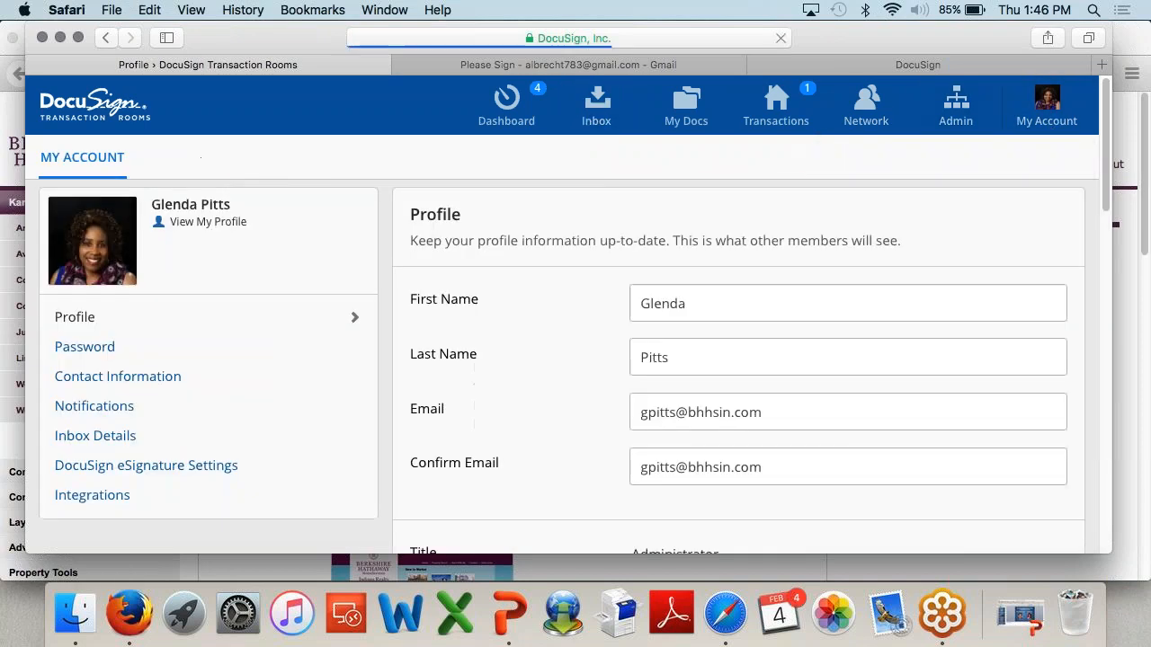
click(135, 437)
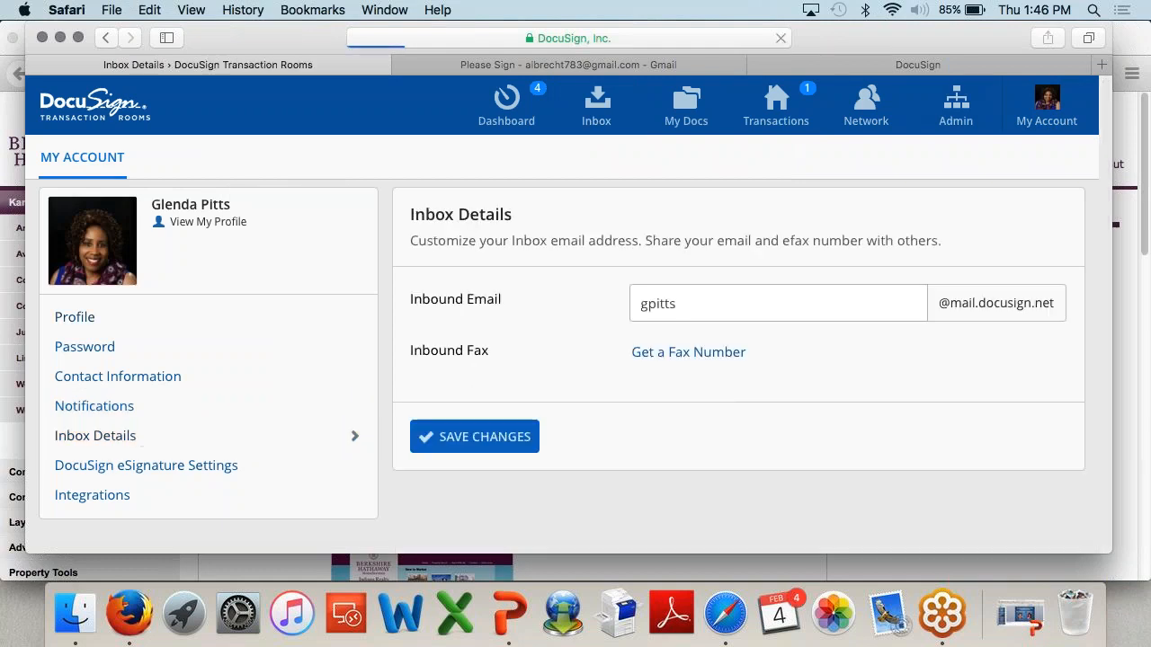
drag(700, 303, 618, 300)
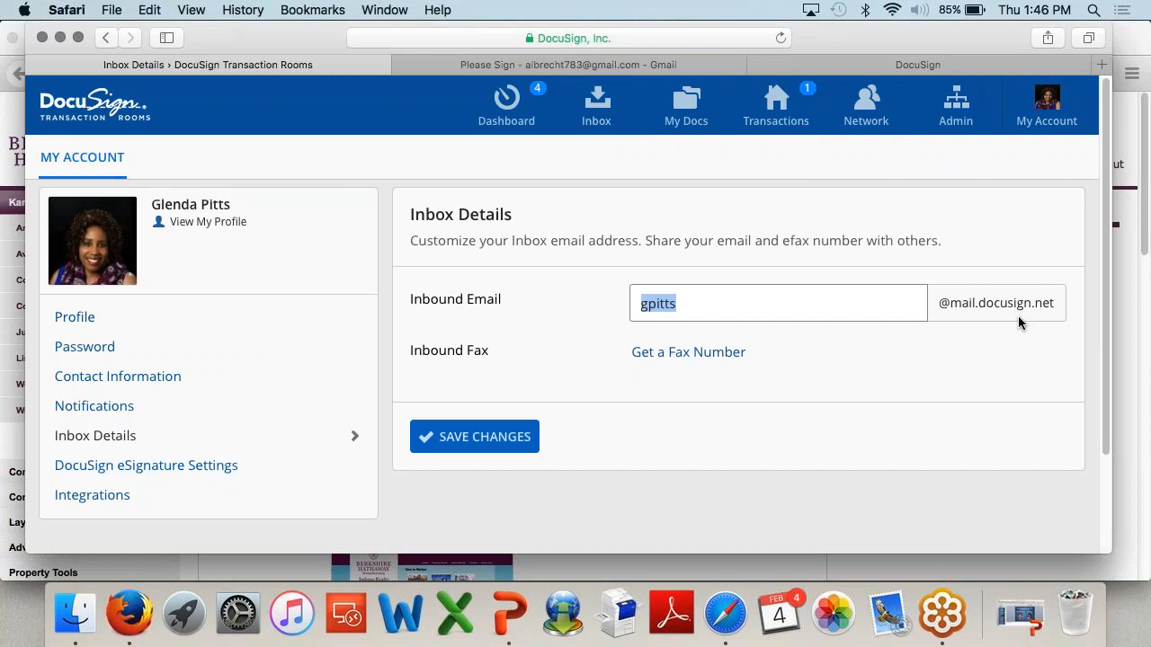
drag(947, 302, 1066, 307)
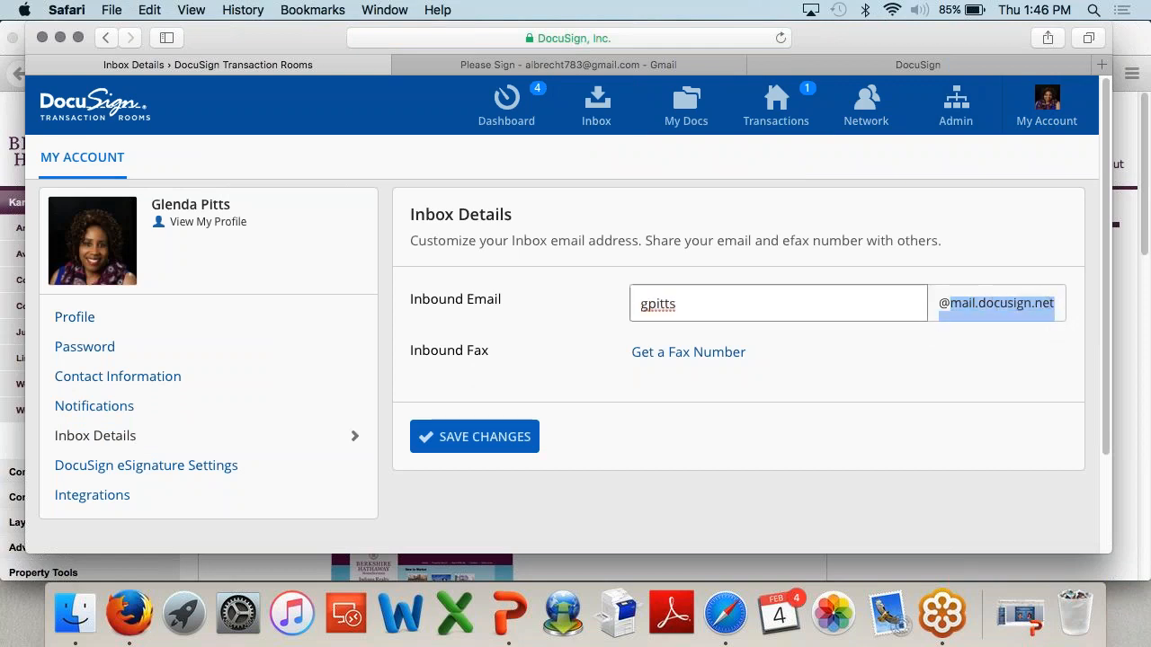
click(859, 301)
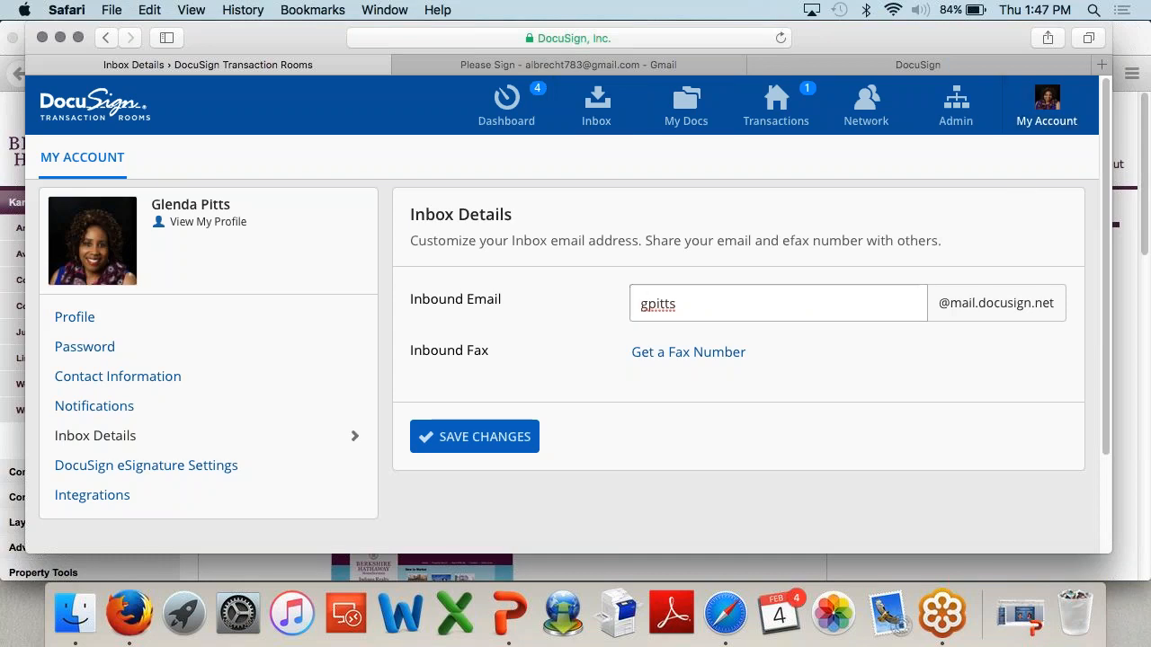
click(1042, 134)
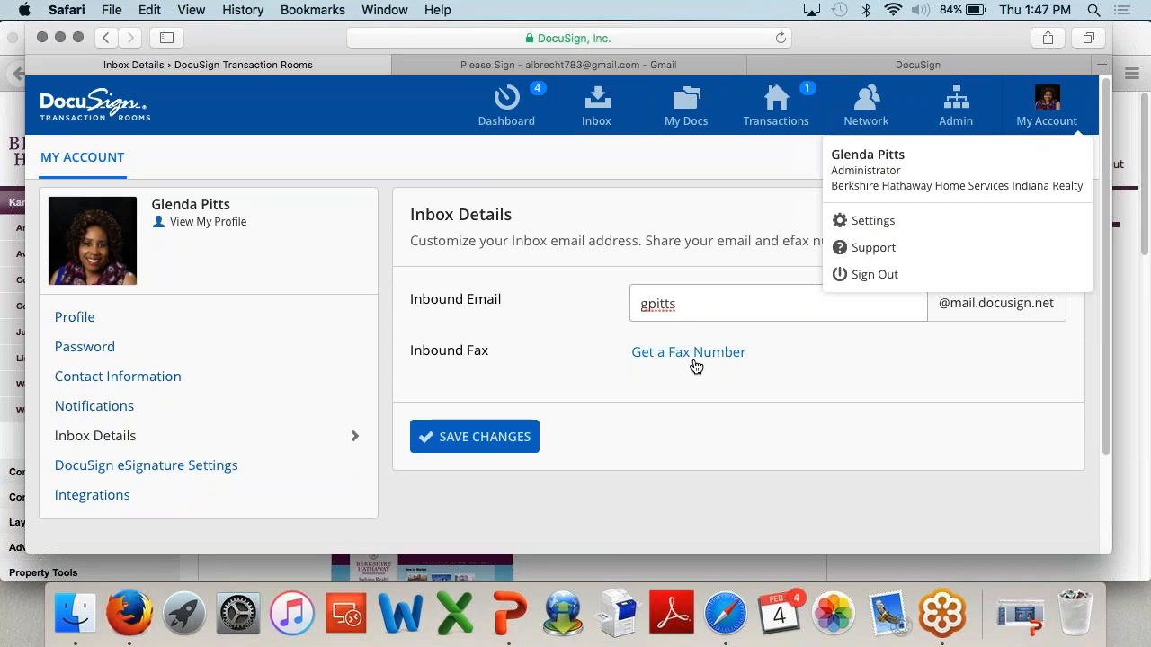
click(809, 342)
click(714, 310)
double_click(657, 310)
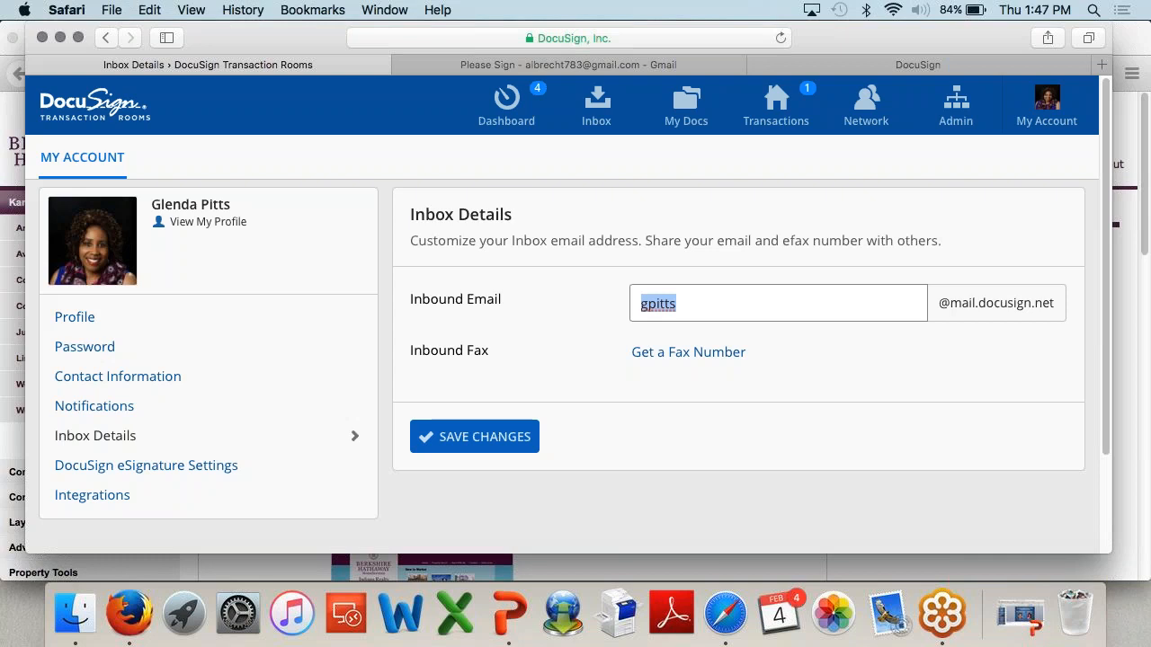
click(800, 306)
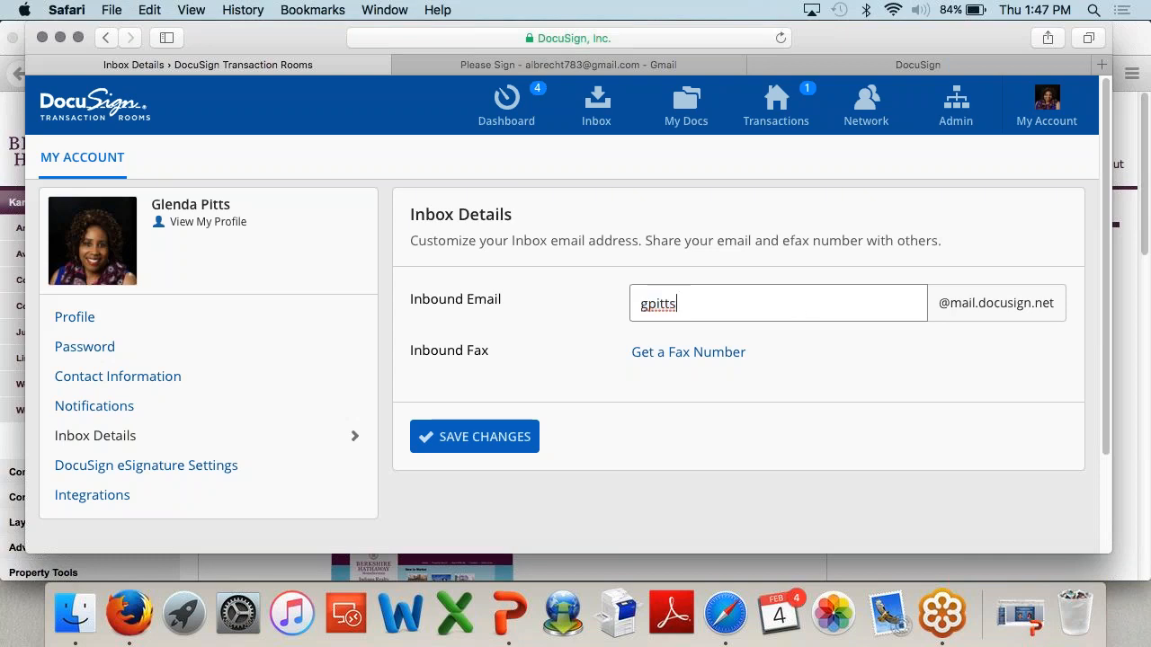
click(596, 106)
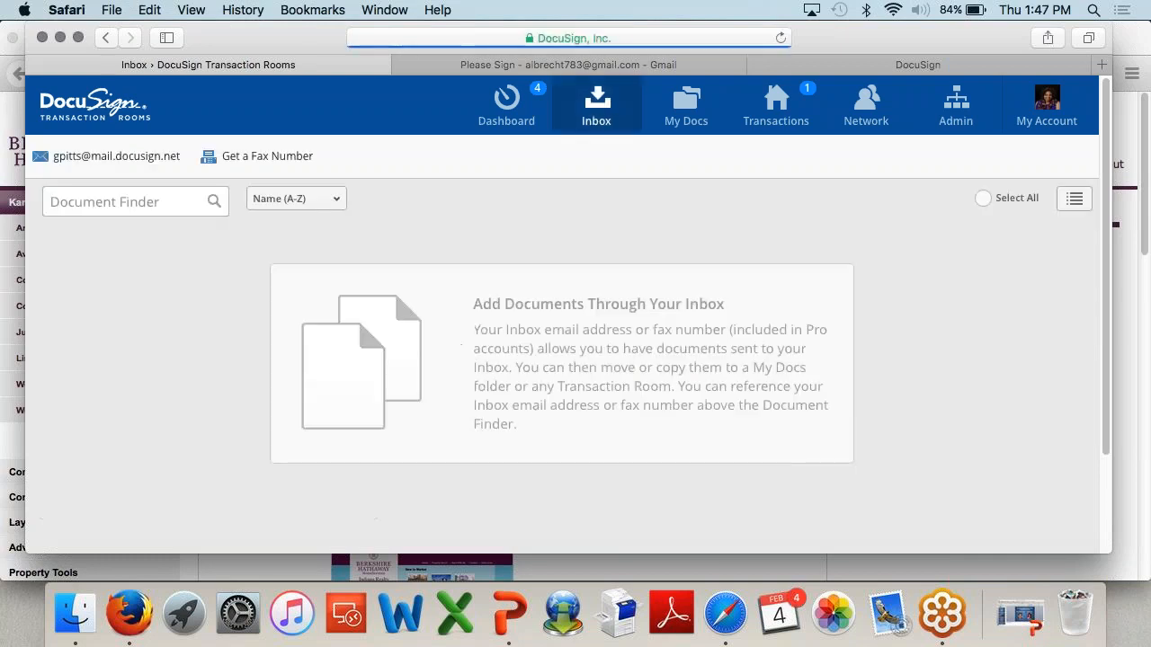
click(775, 107)
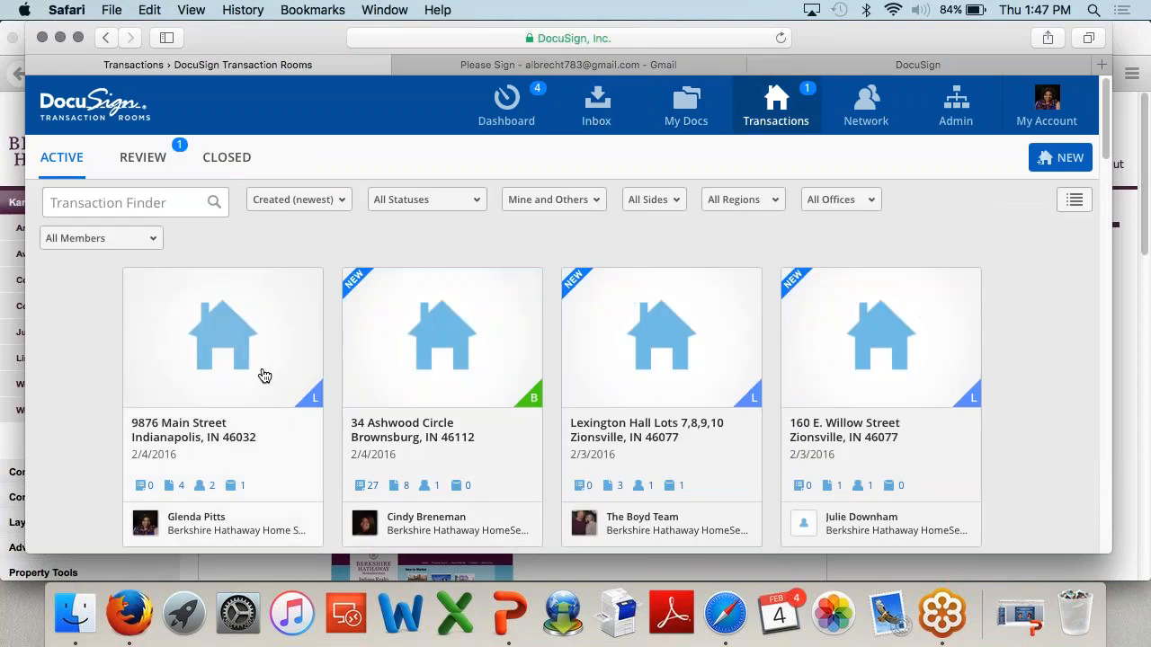
click(264, 375)
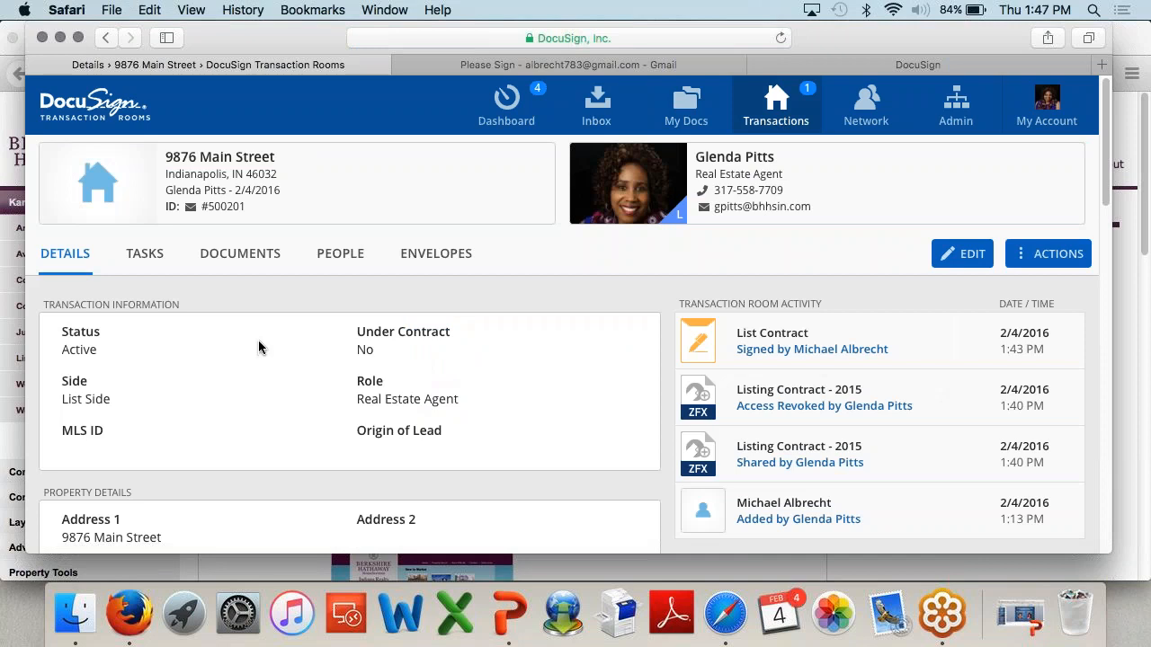
drag(247, 207, 202, 216)
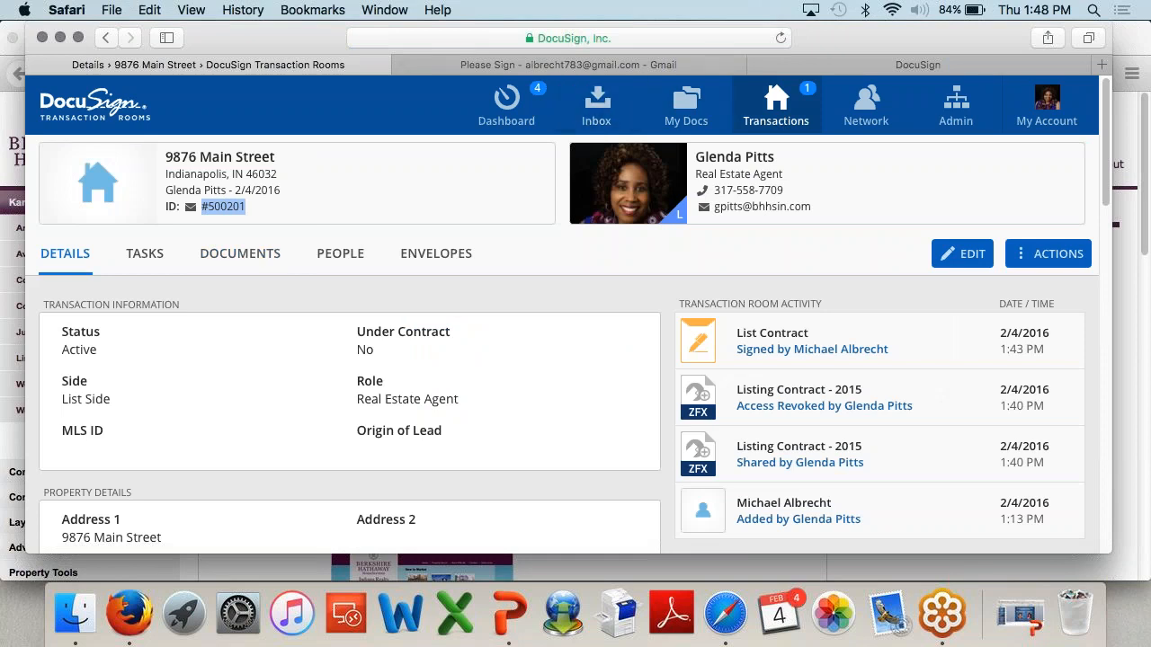
mouse_move(232, 219)
scroll(562, 262, down, 2)
scroll(562, 262, up, 2)
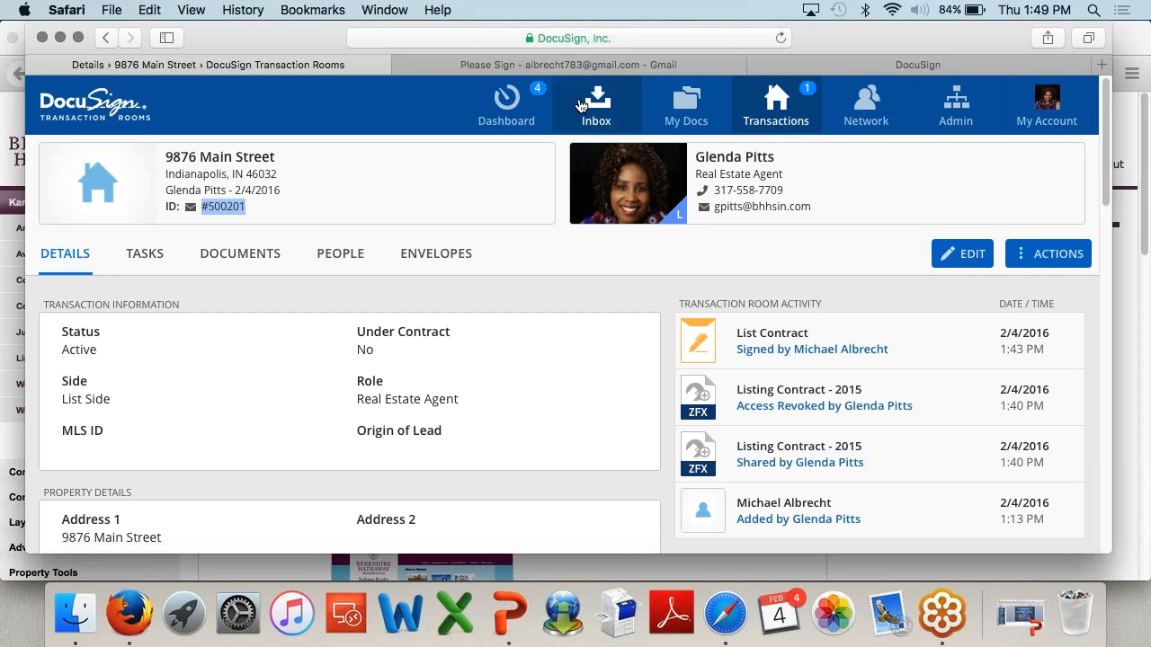
Step: Go to My Docs and cancel out of creating a new personal folder
click(689, 115)
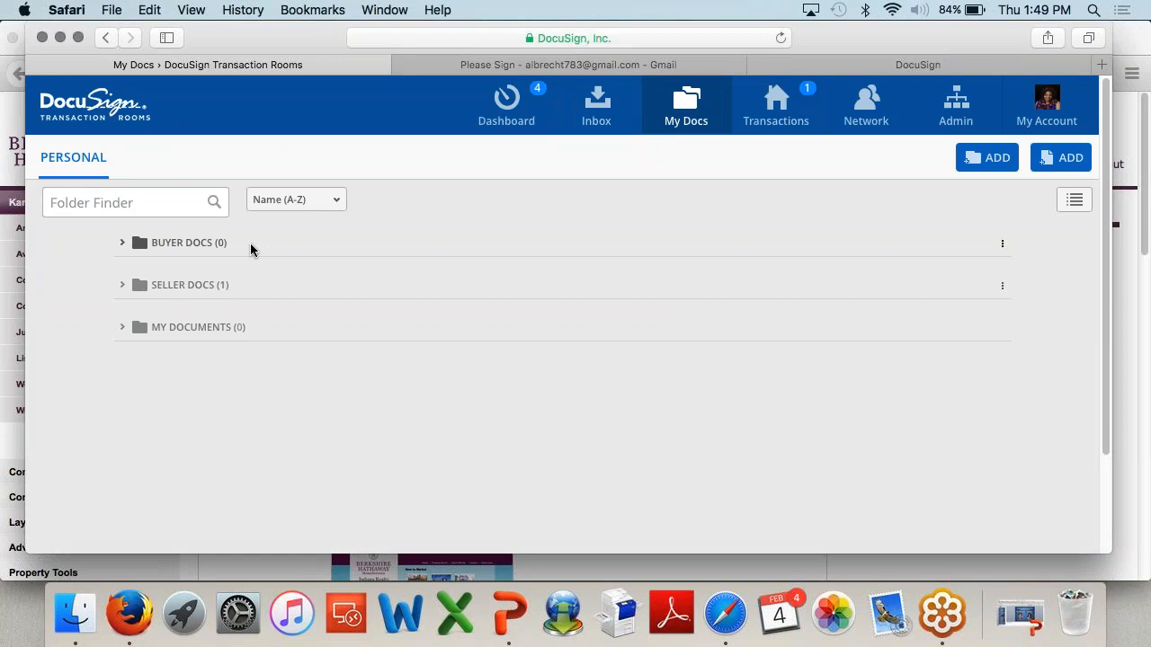
click(996, 169)
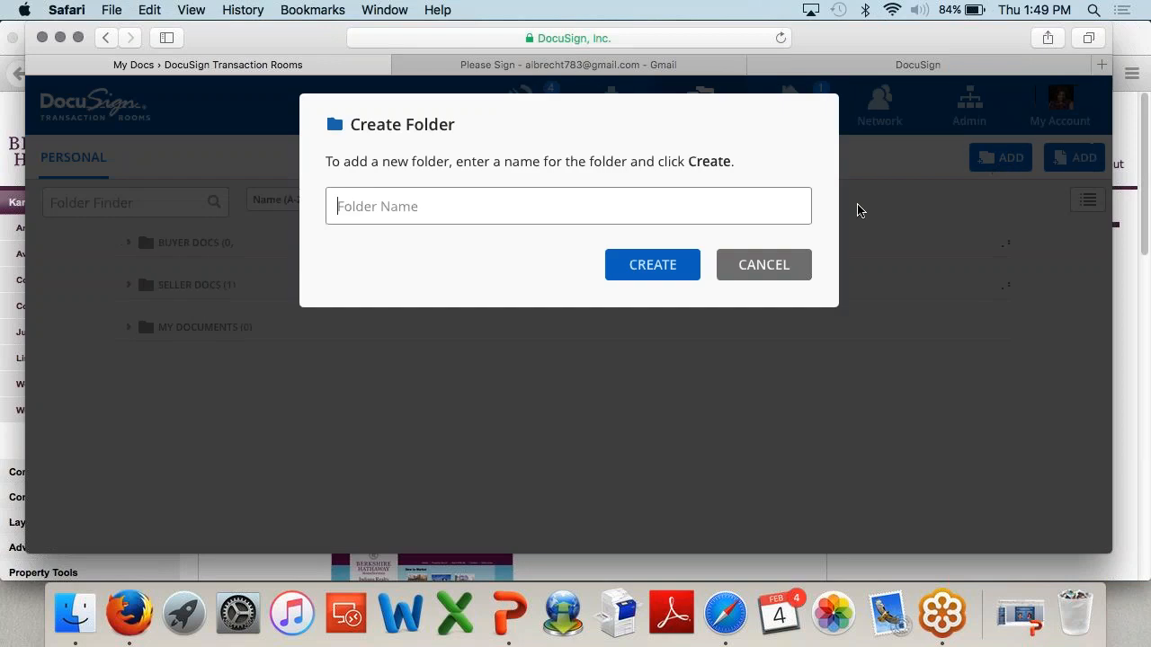
click(854, 208)
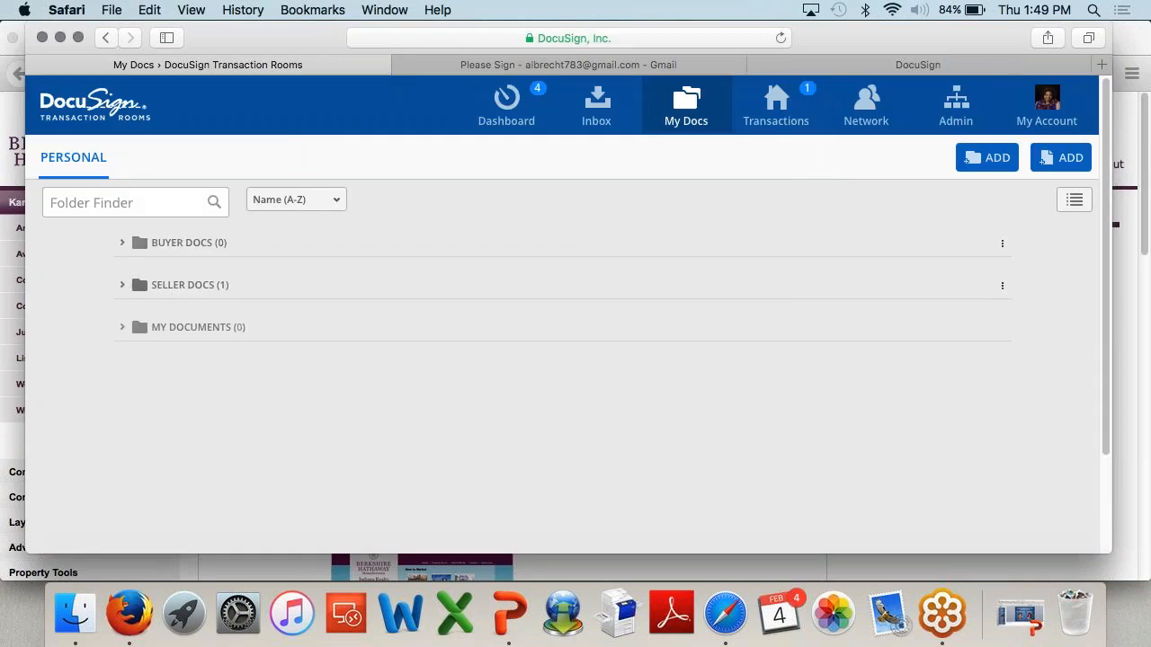
click(175, 294)
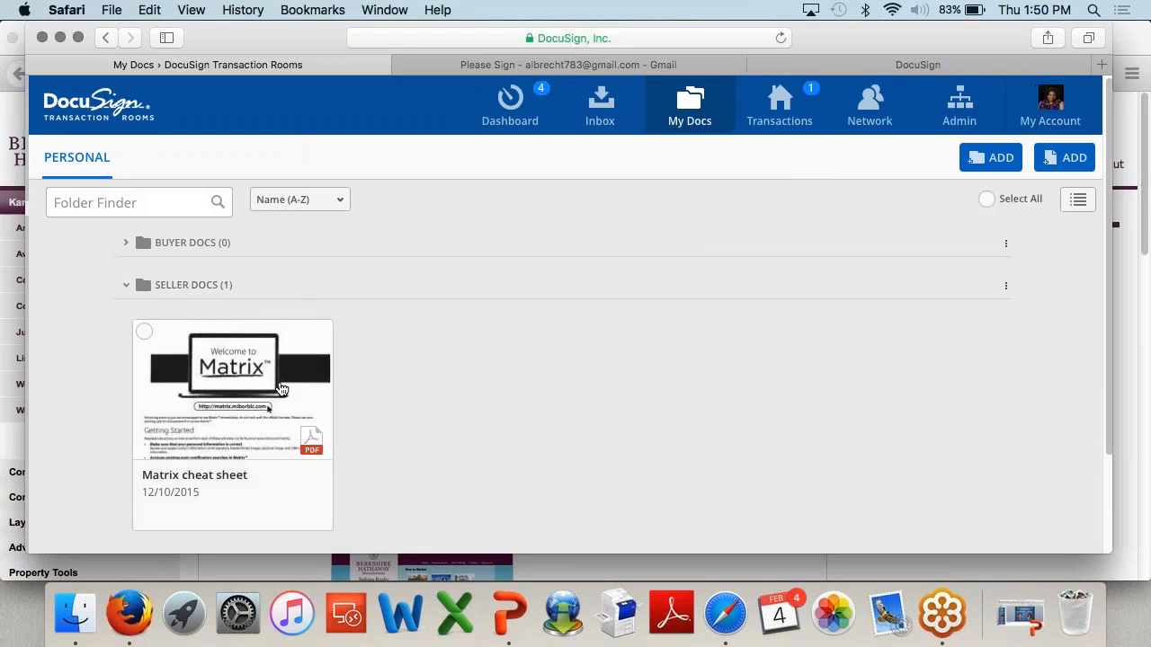
click(140, 331)
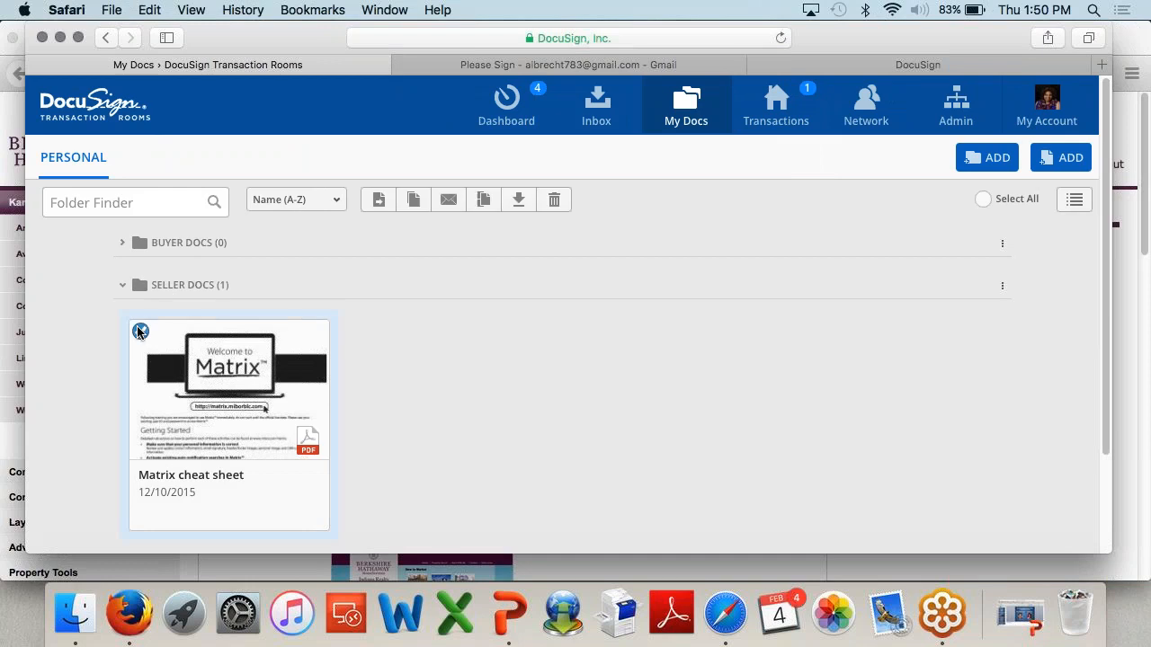
click(413, 202)
click(529, 260)
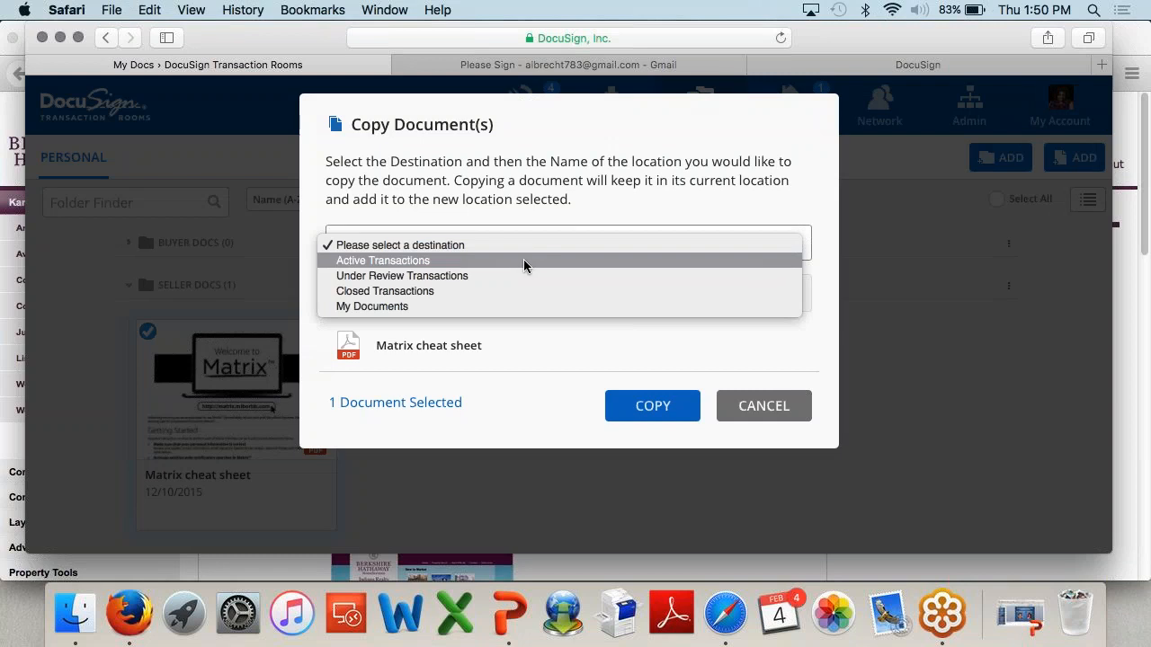
click(523, 265)
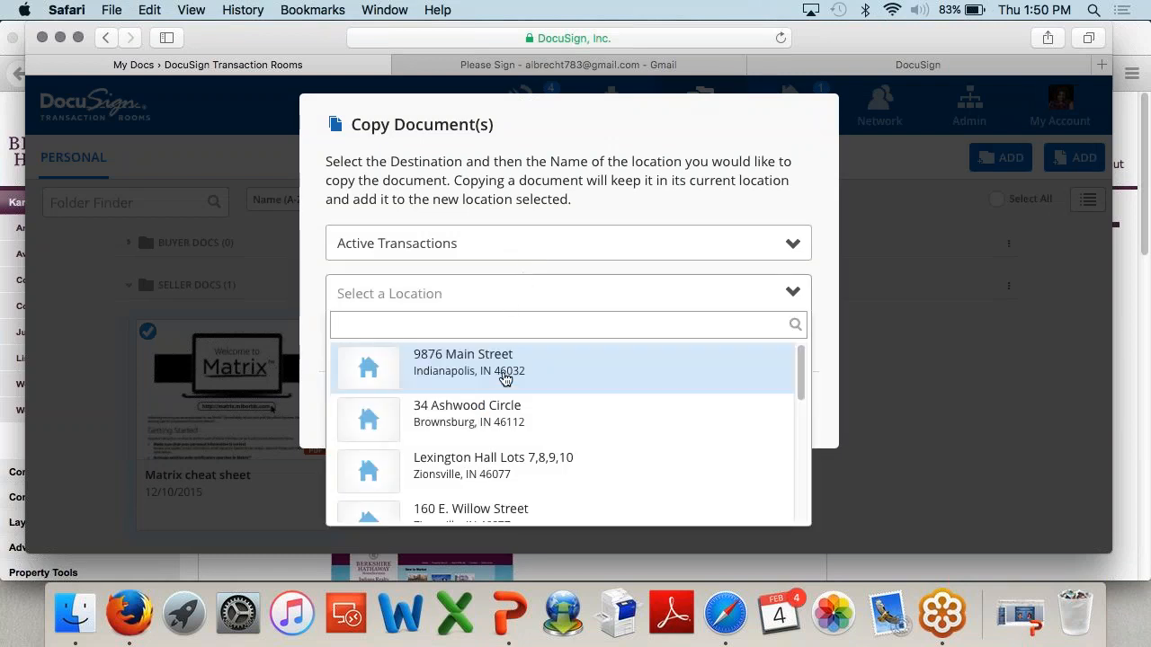
click(504, 372)
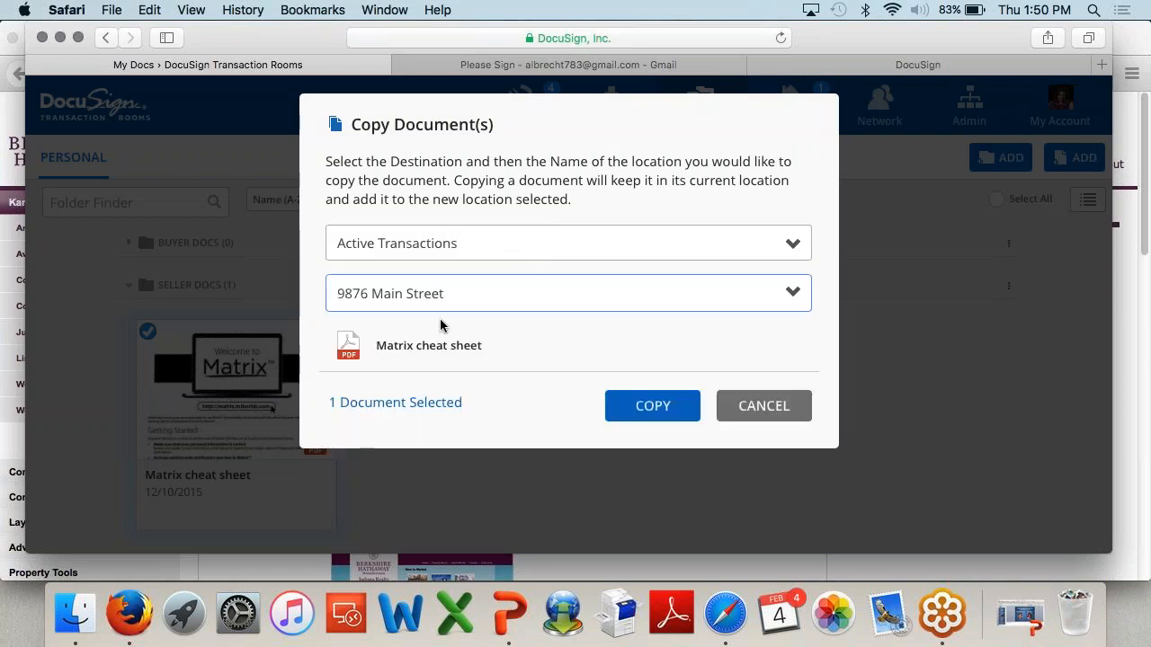
click(620, 404)
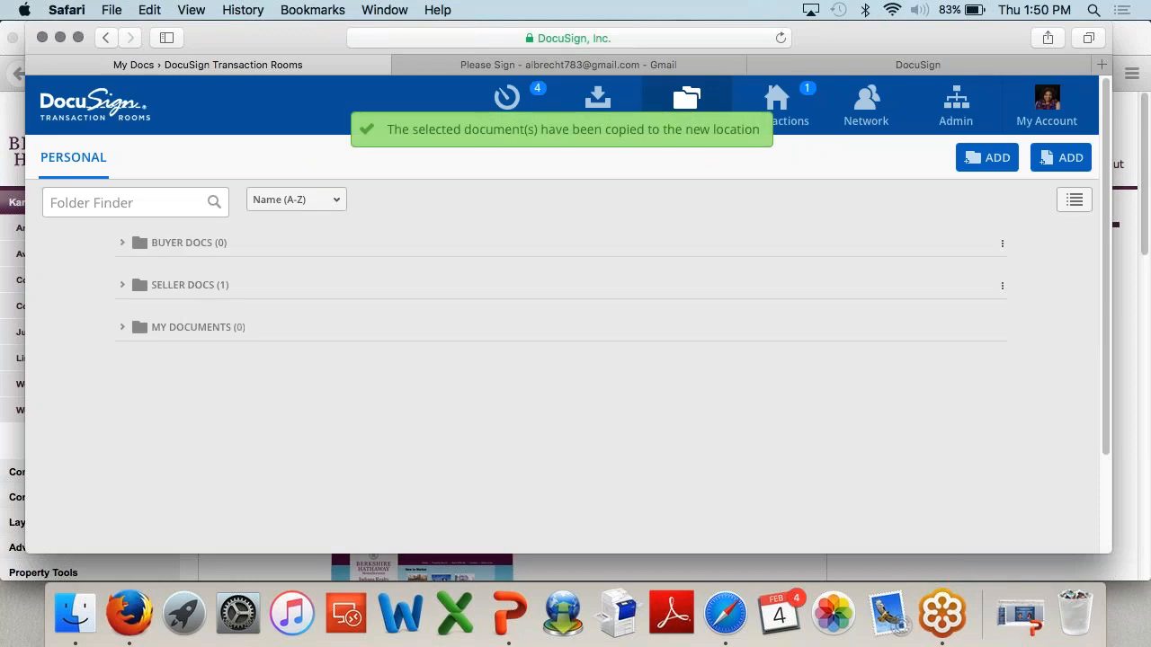